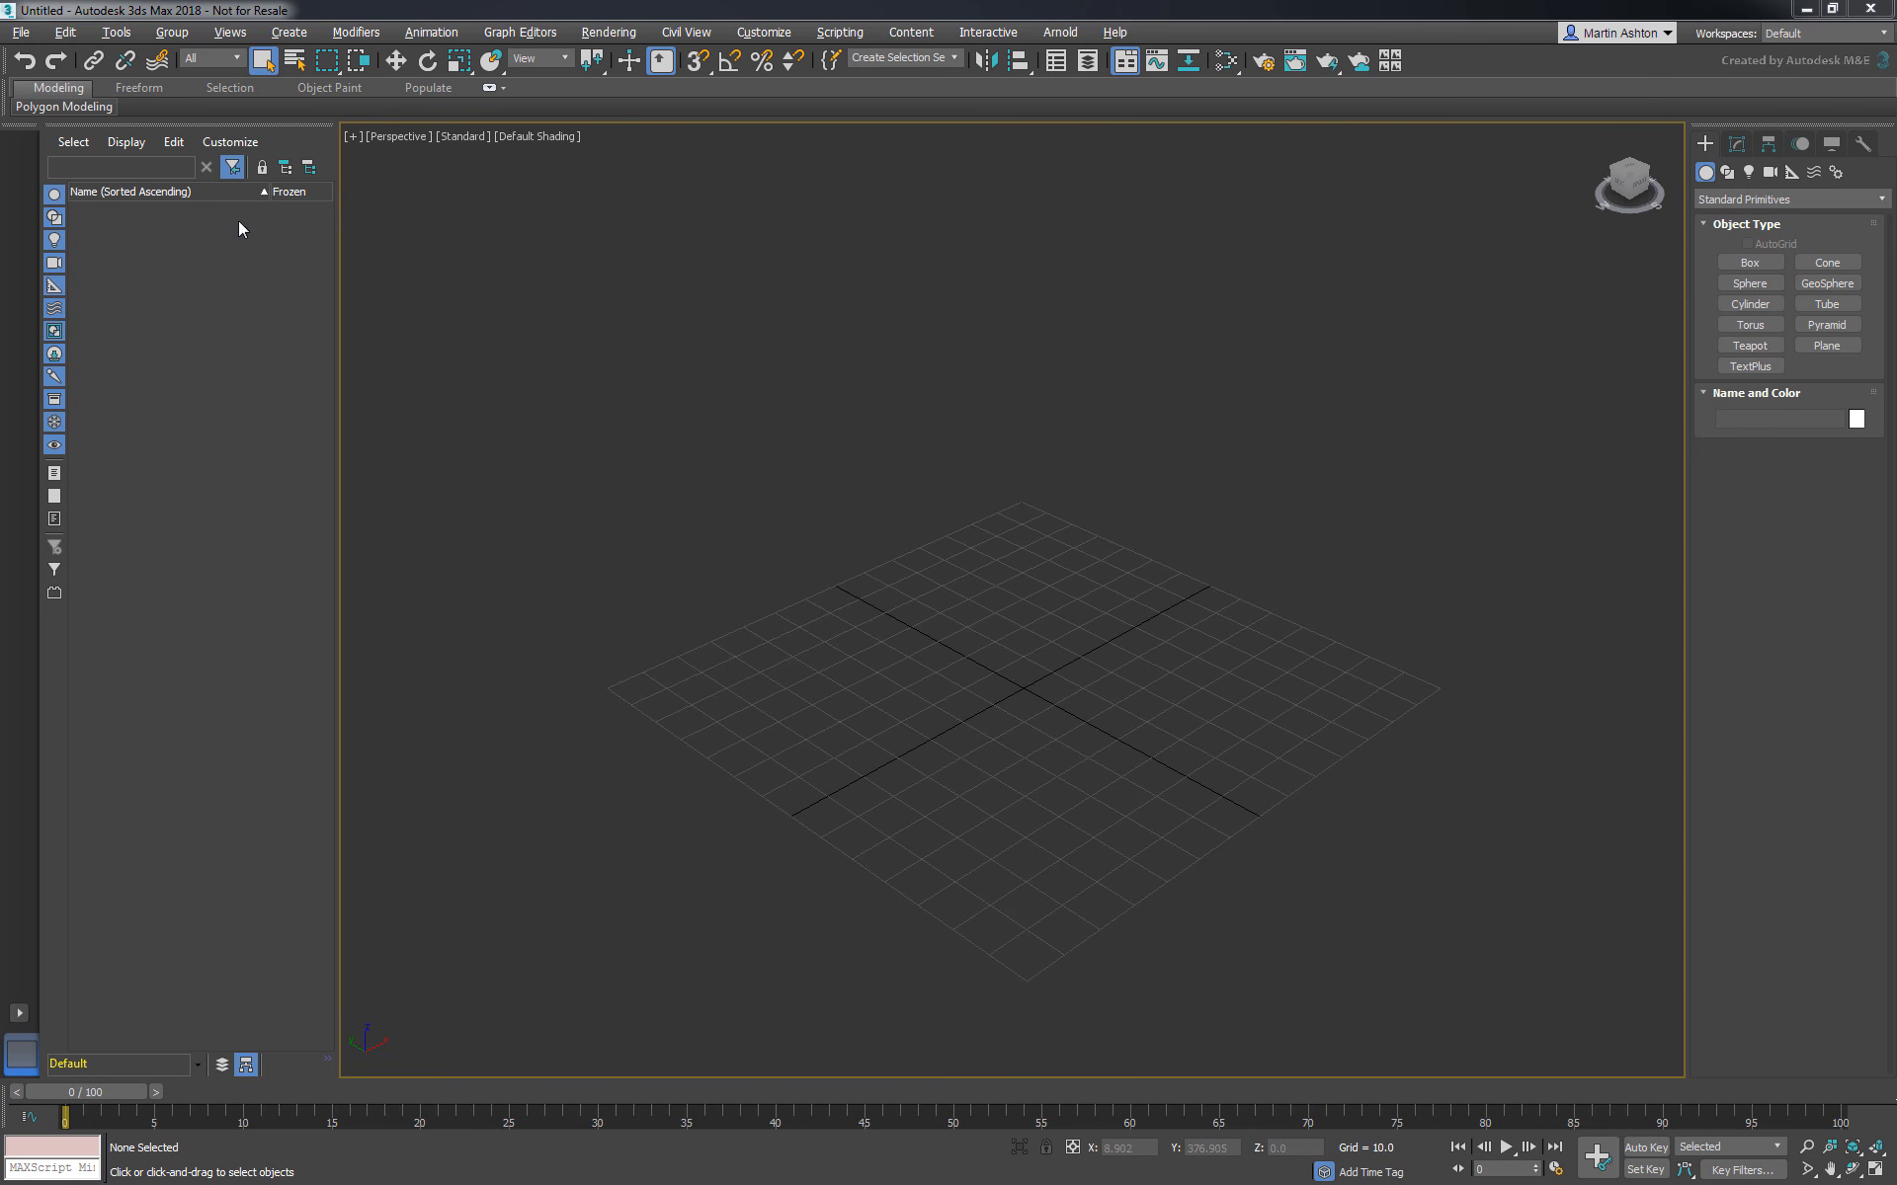
- Save the empty scene as base-setup in the part_1 folder, using the 3ds Max file type
click(20, 35)
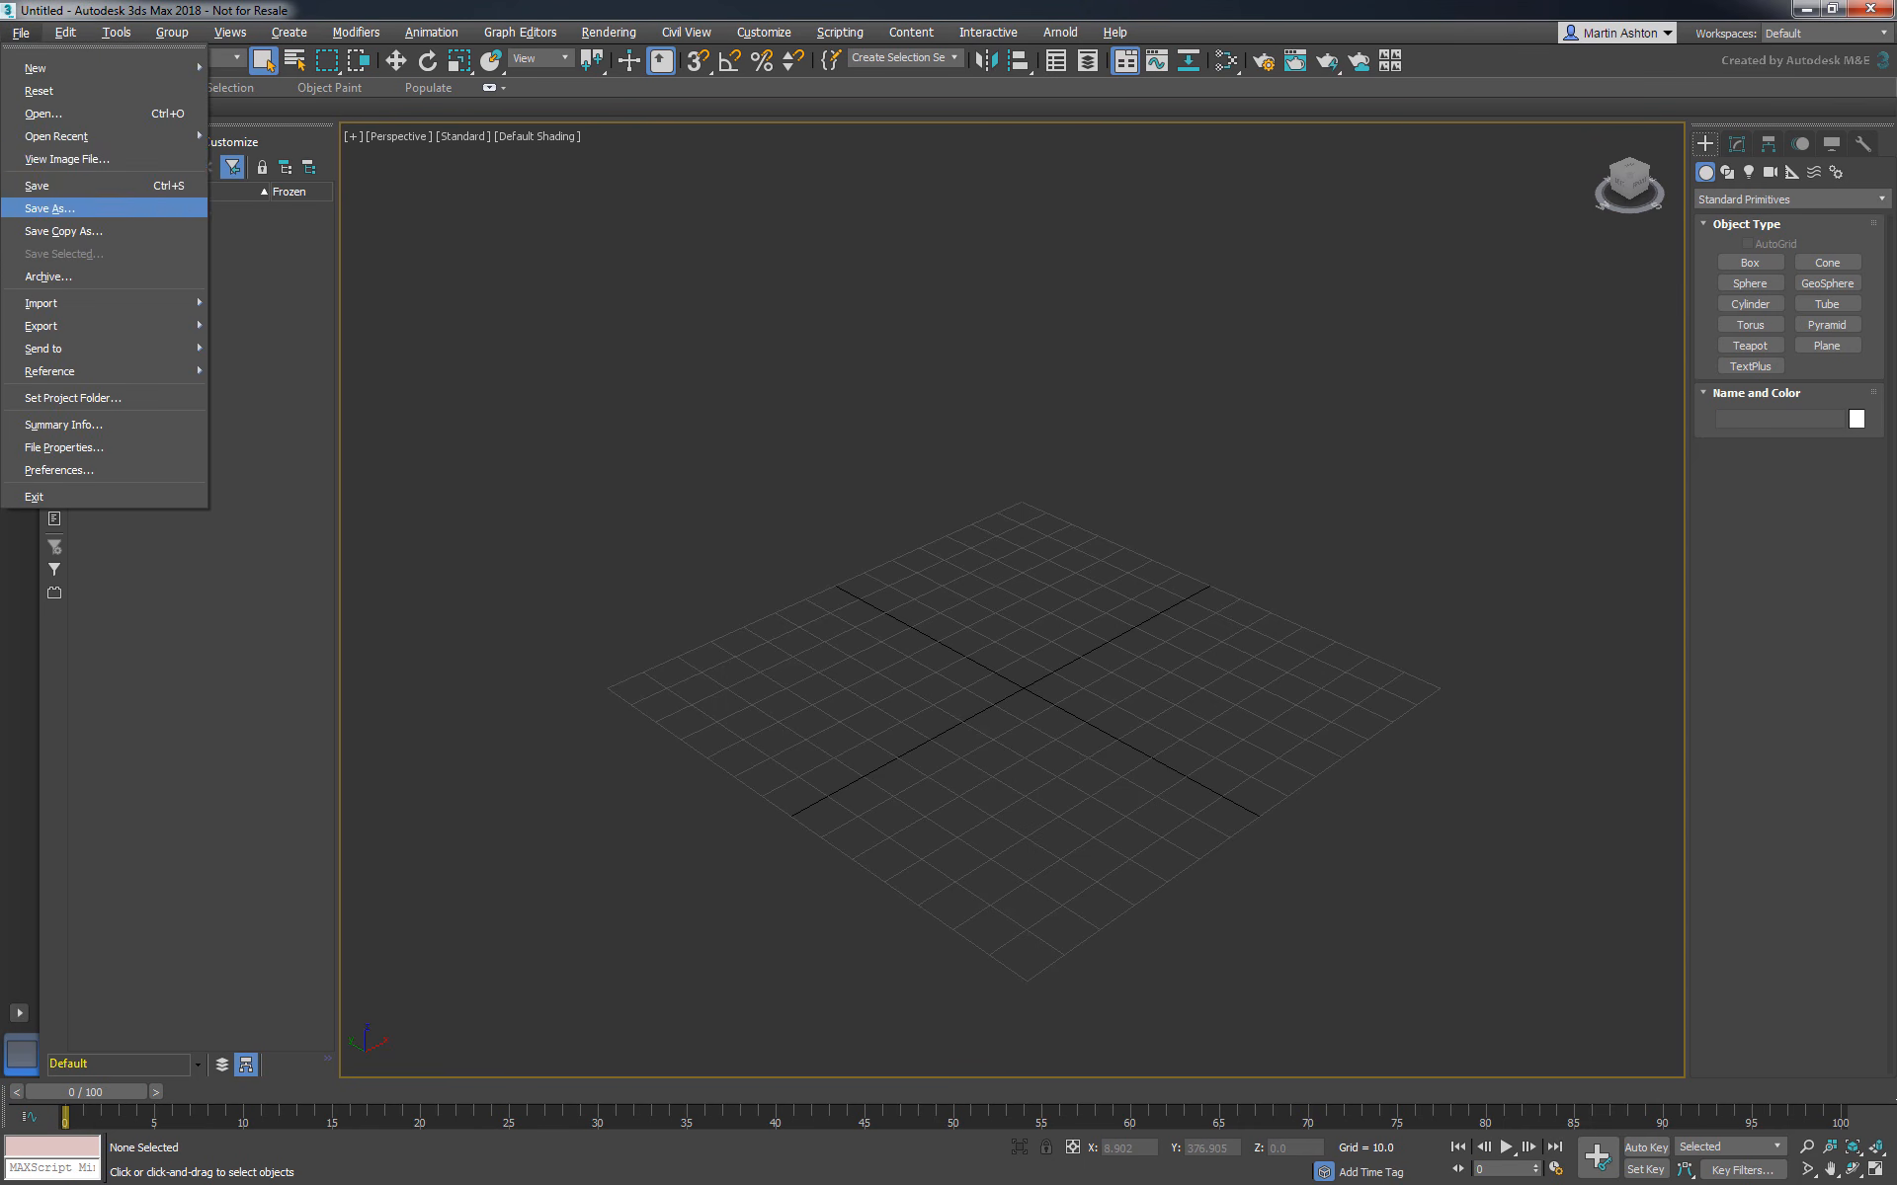
click(50, 209)
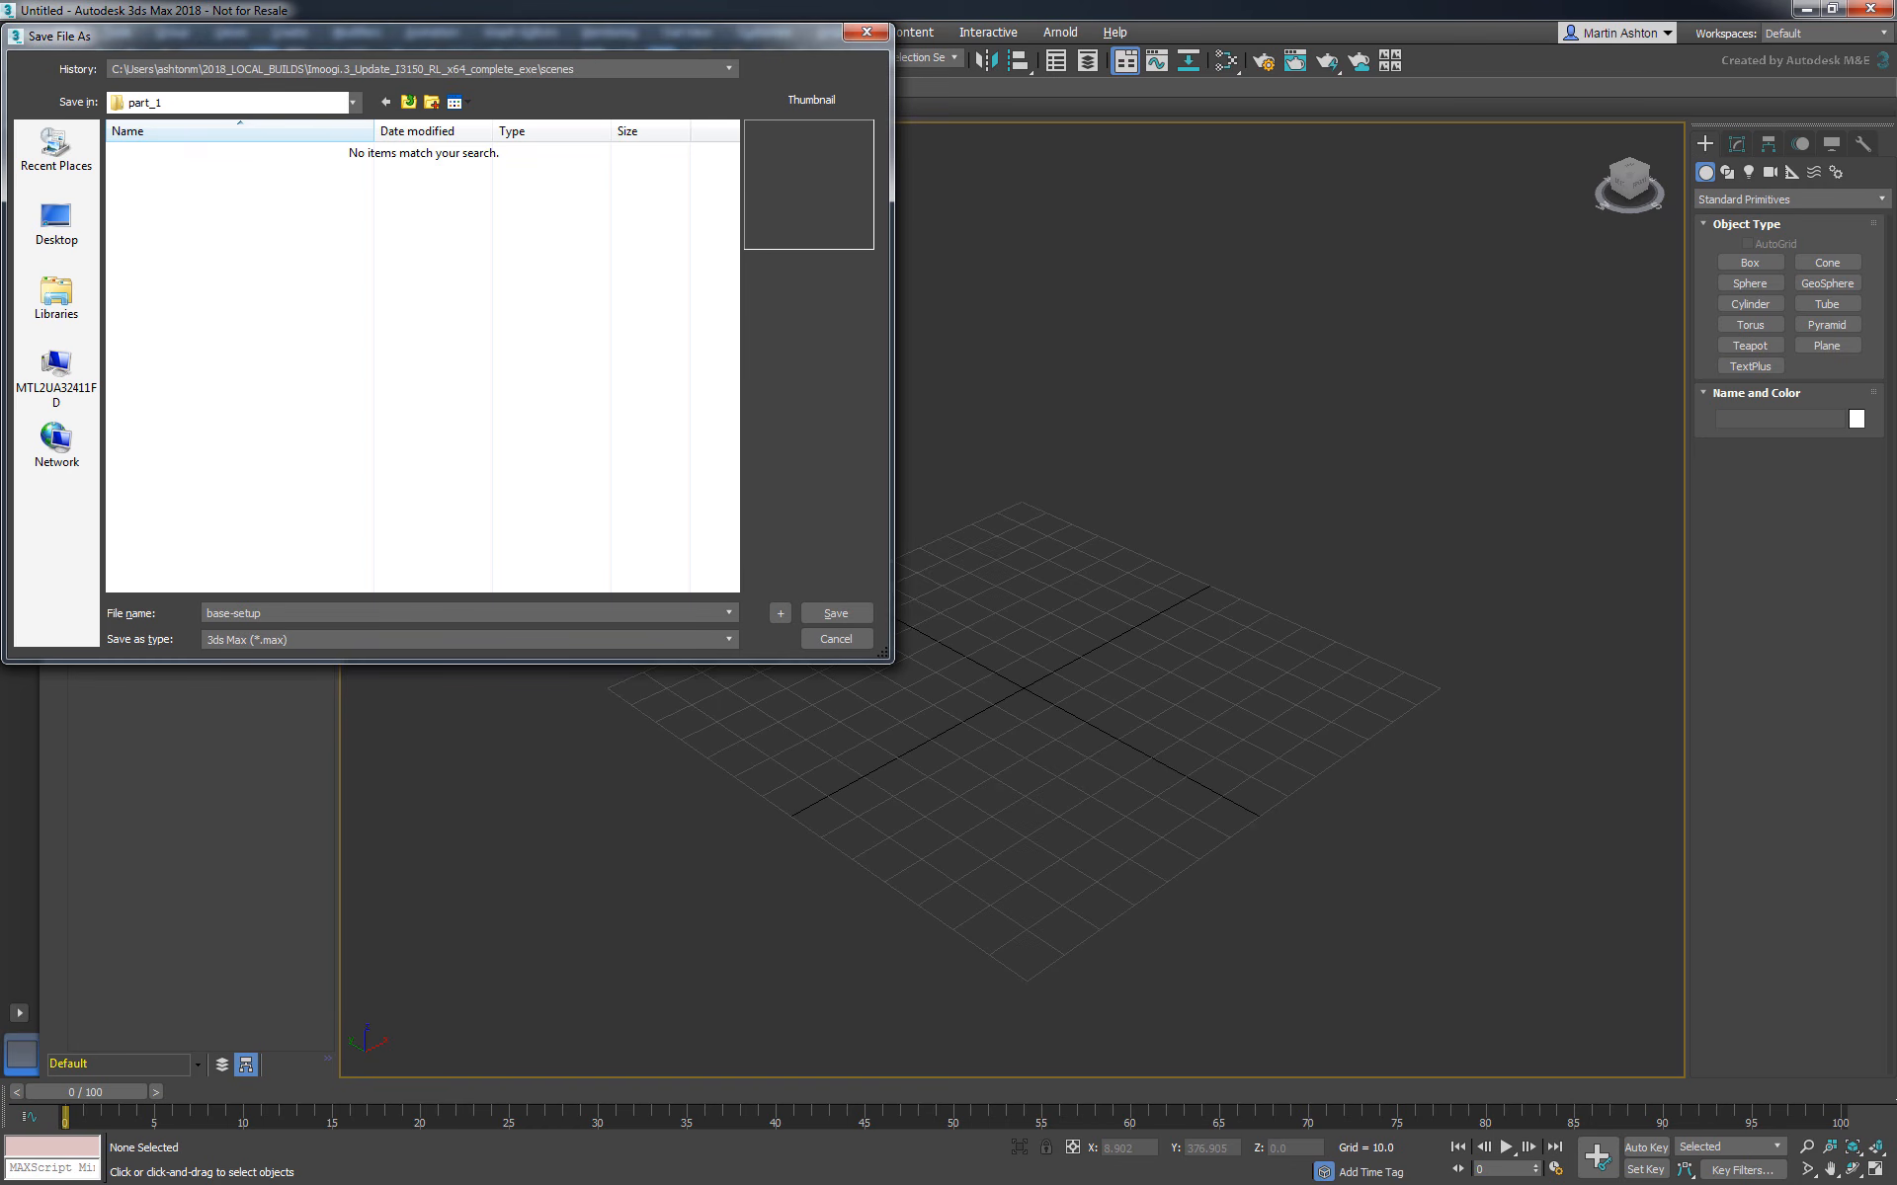
click(835, 613)
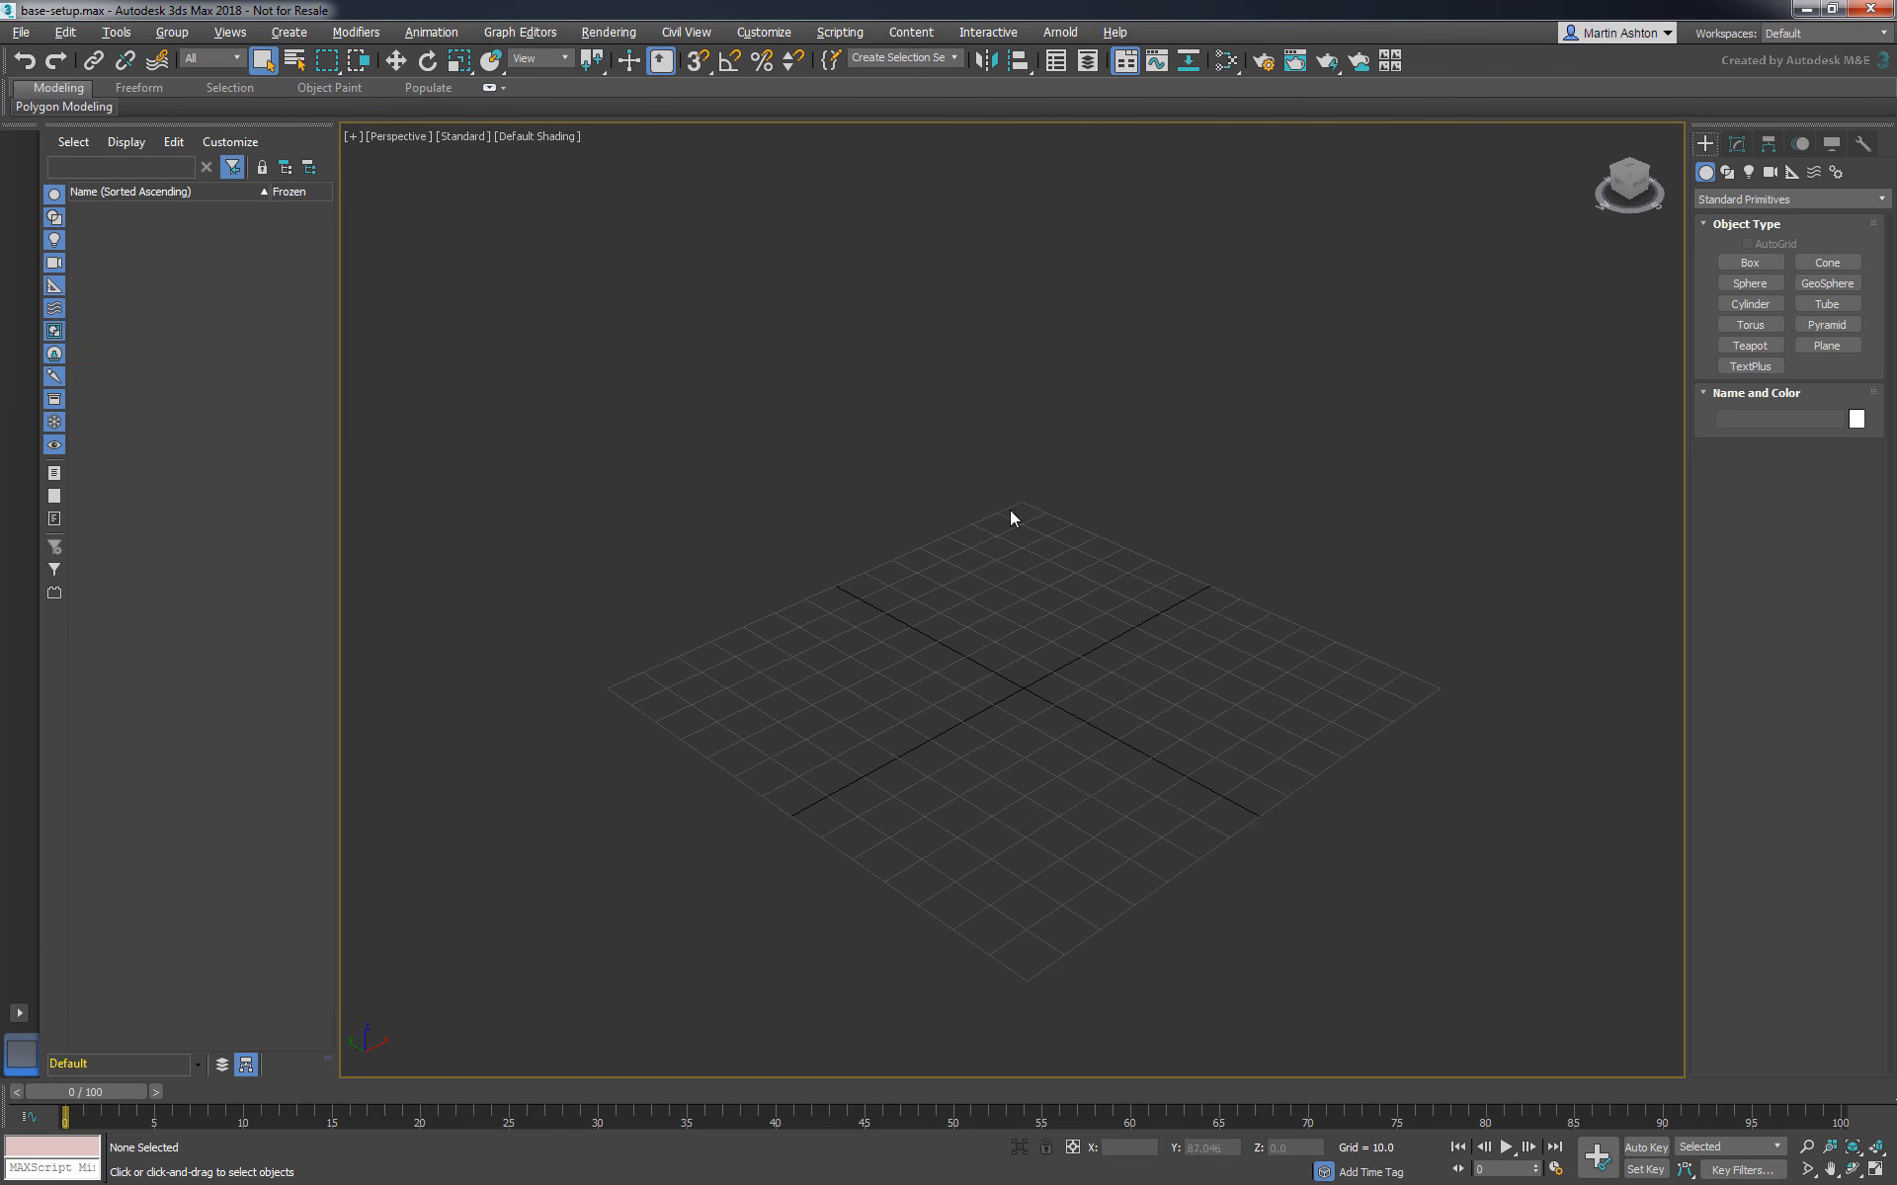
- Create a flat box 100 units long, 100 wide and 5 high, centred on the grid origin
click(1749, 262)
drag(1027, 567, 1023, 879)
click(1021, 863)
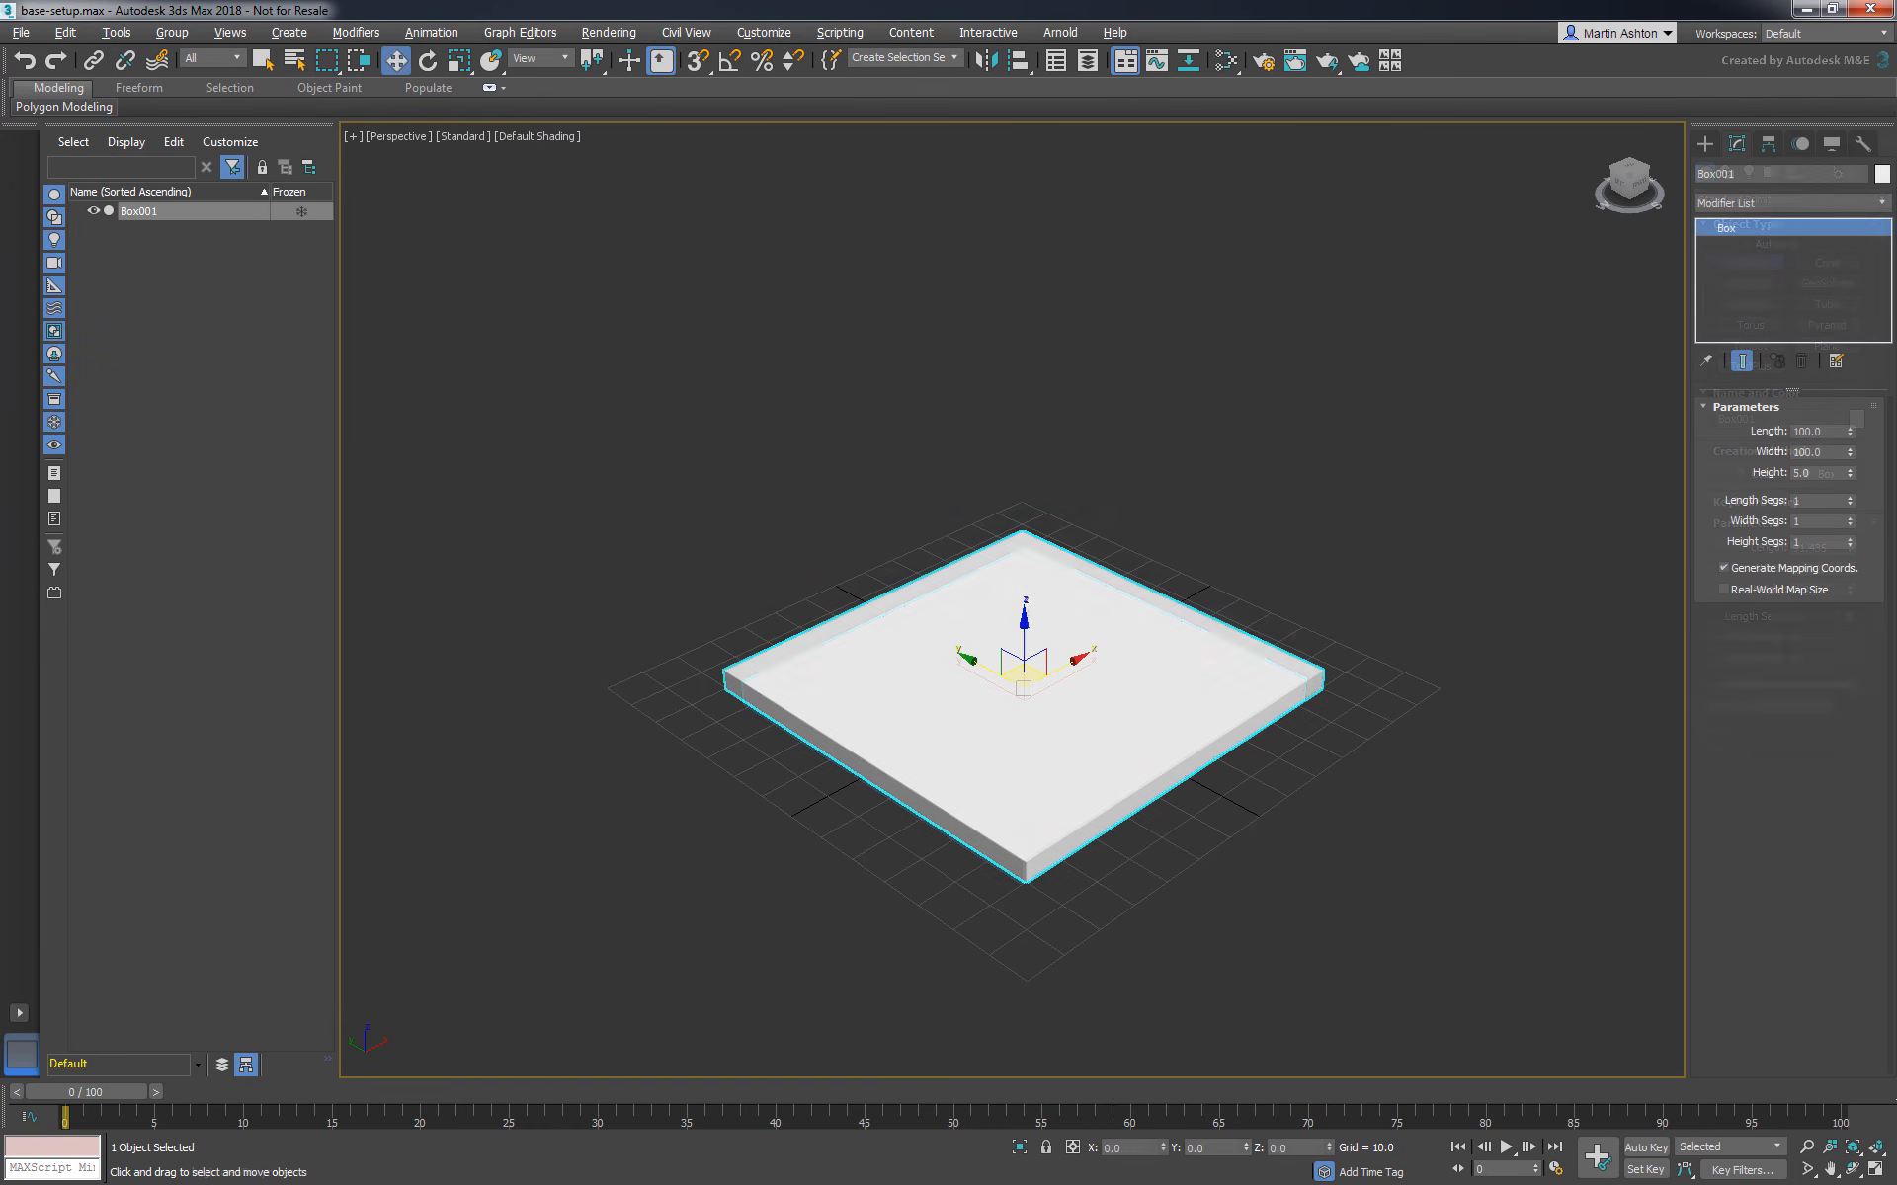
- Create a sphere centred over the box and suspended just above it
click(1705, 144)
click(1745, 269)
click(1749, 284)
drag(1023, 681, 1097, 643)
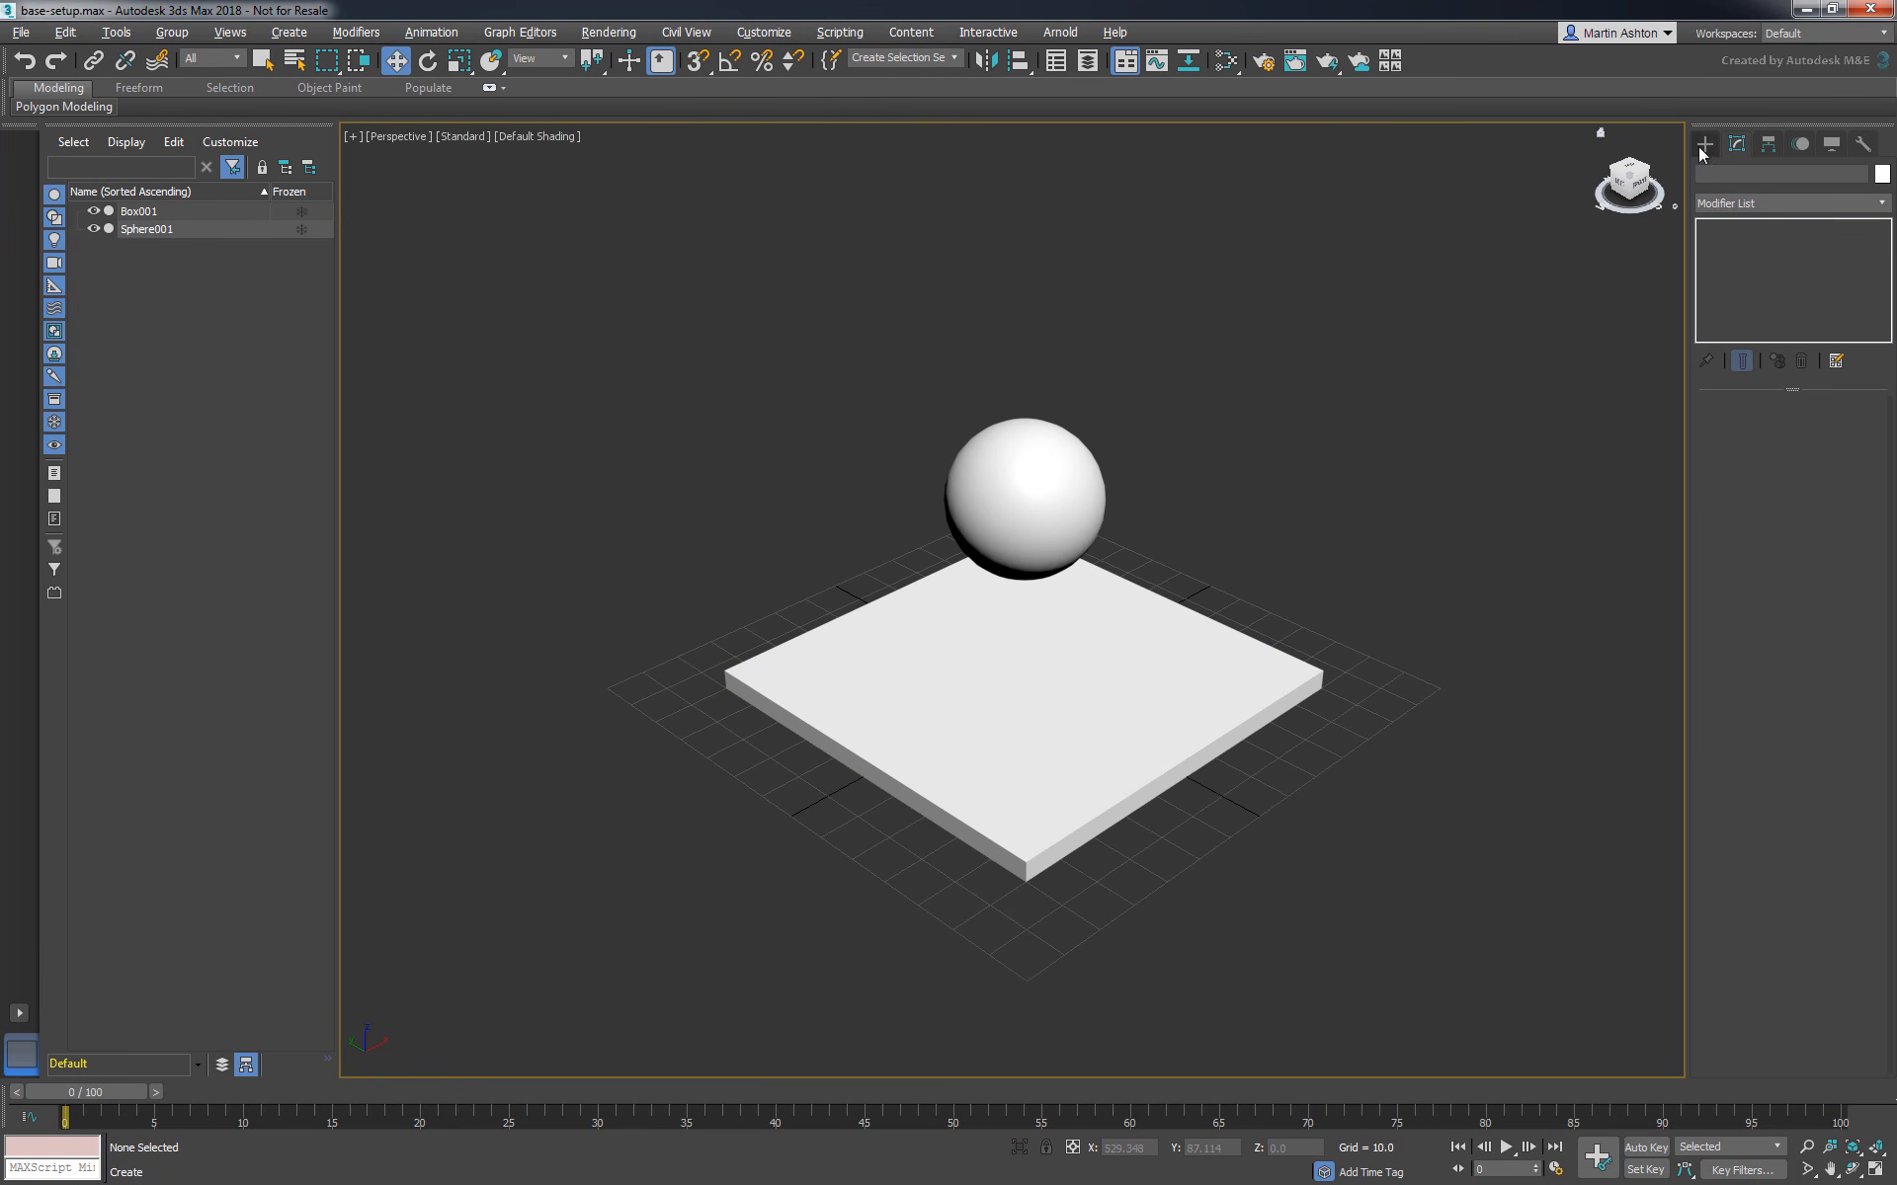
- Create a MaxLiquid fluid emitter beside the box and set its icon size to 30
click(1788, 200)
click(1714, 486)
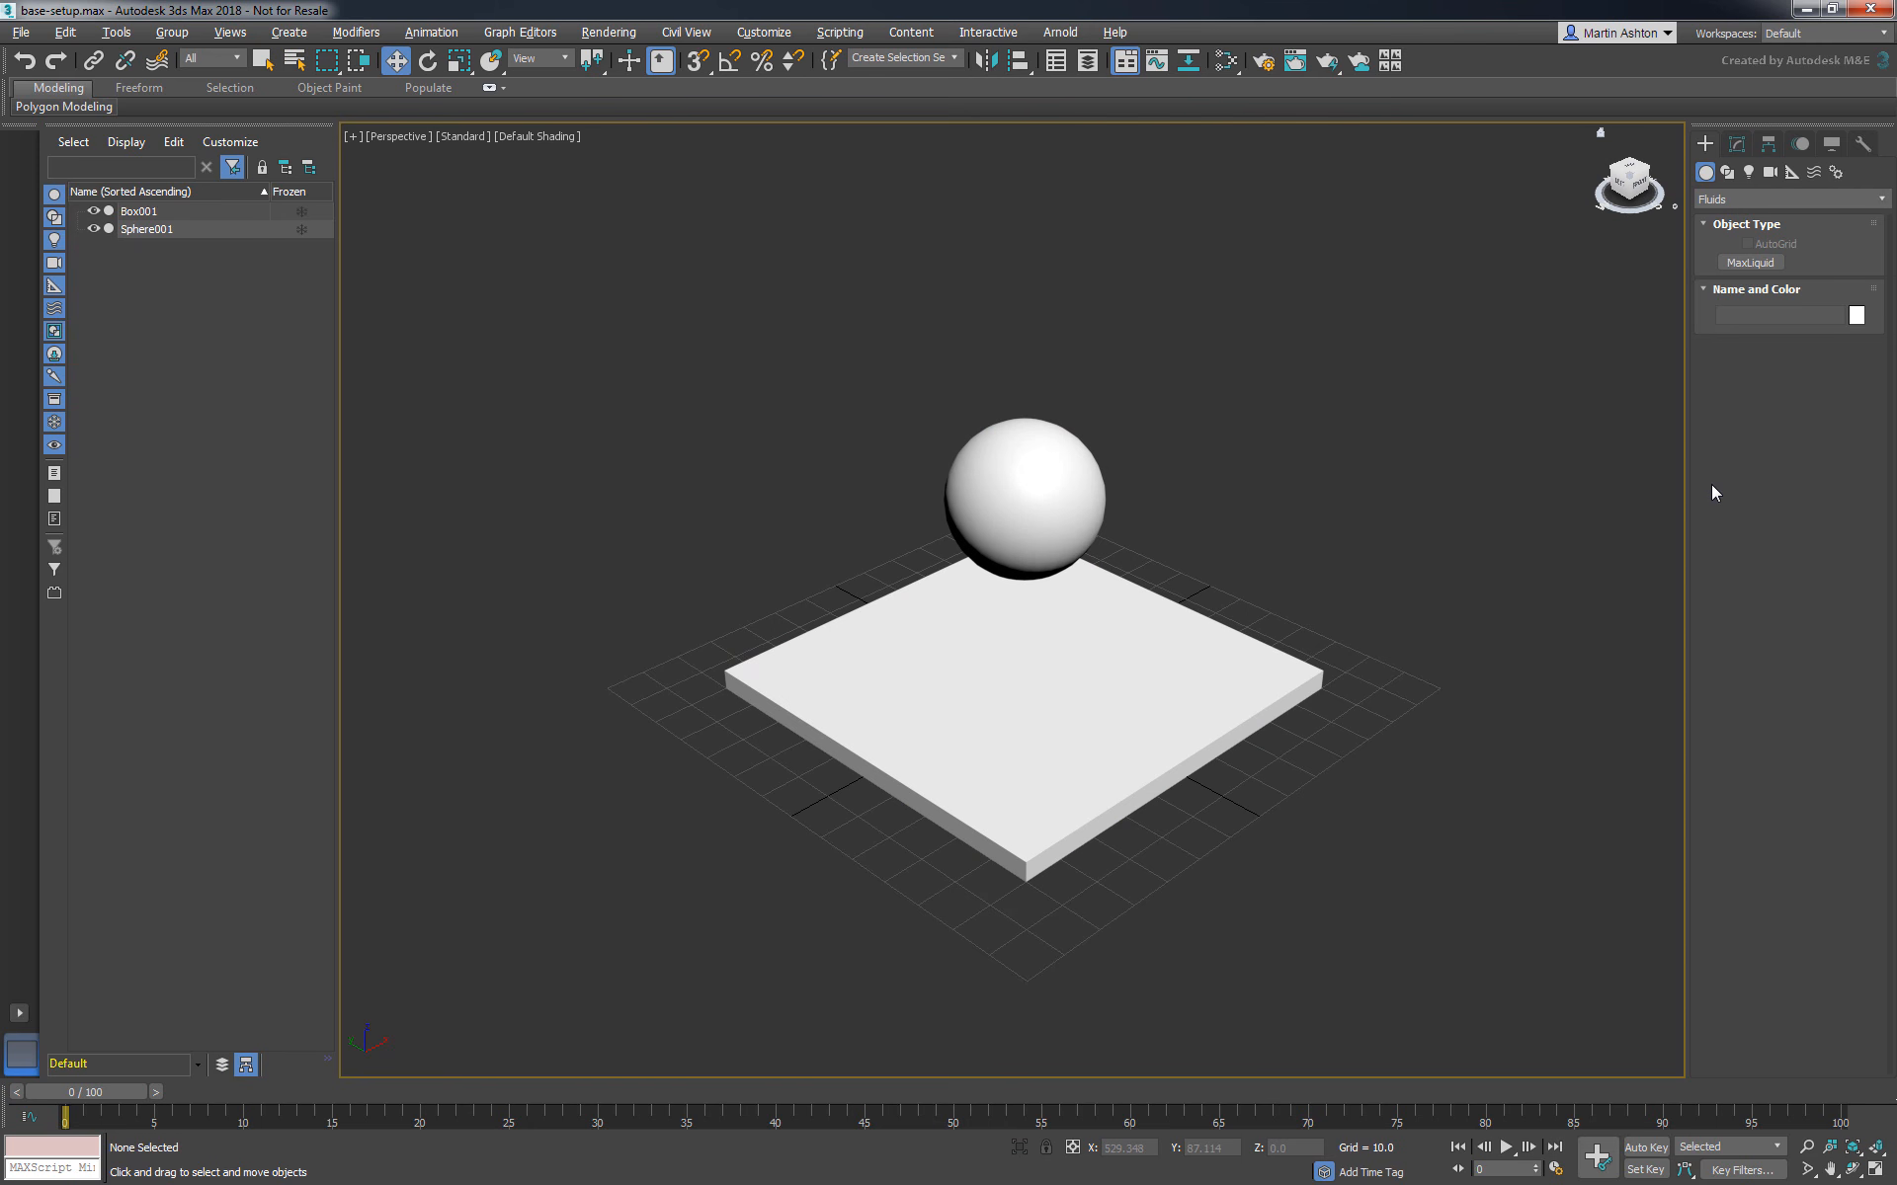
click(1738, 264)
drag(1336, 747, 1362, 686)
double_click(1828, 591)
text(30)
key(Return)
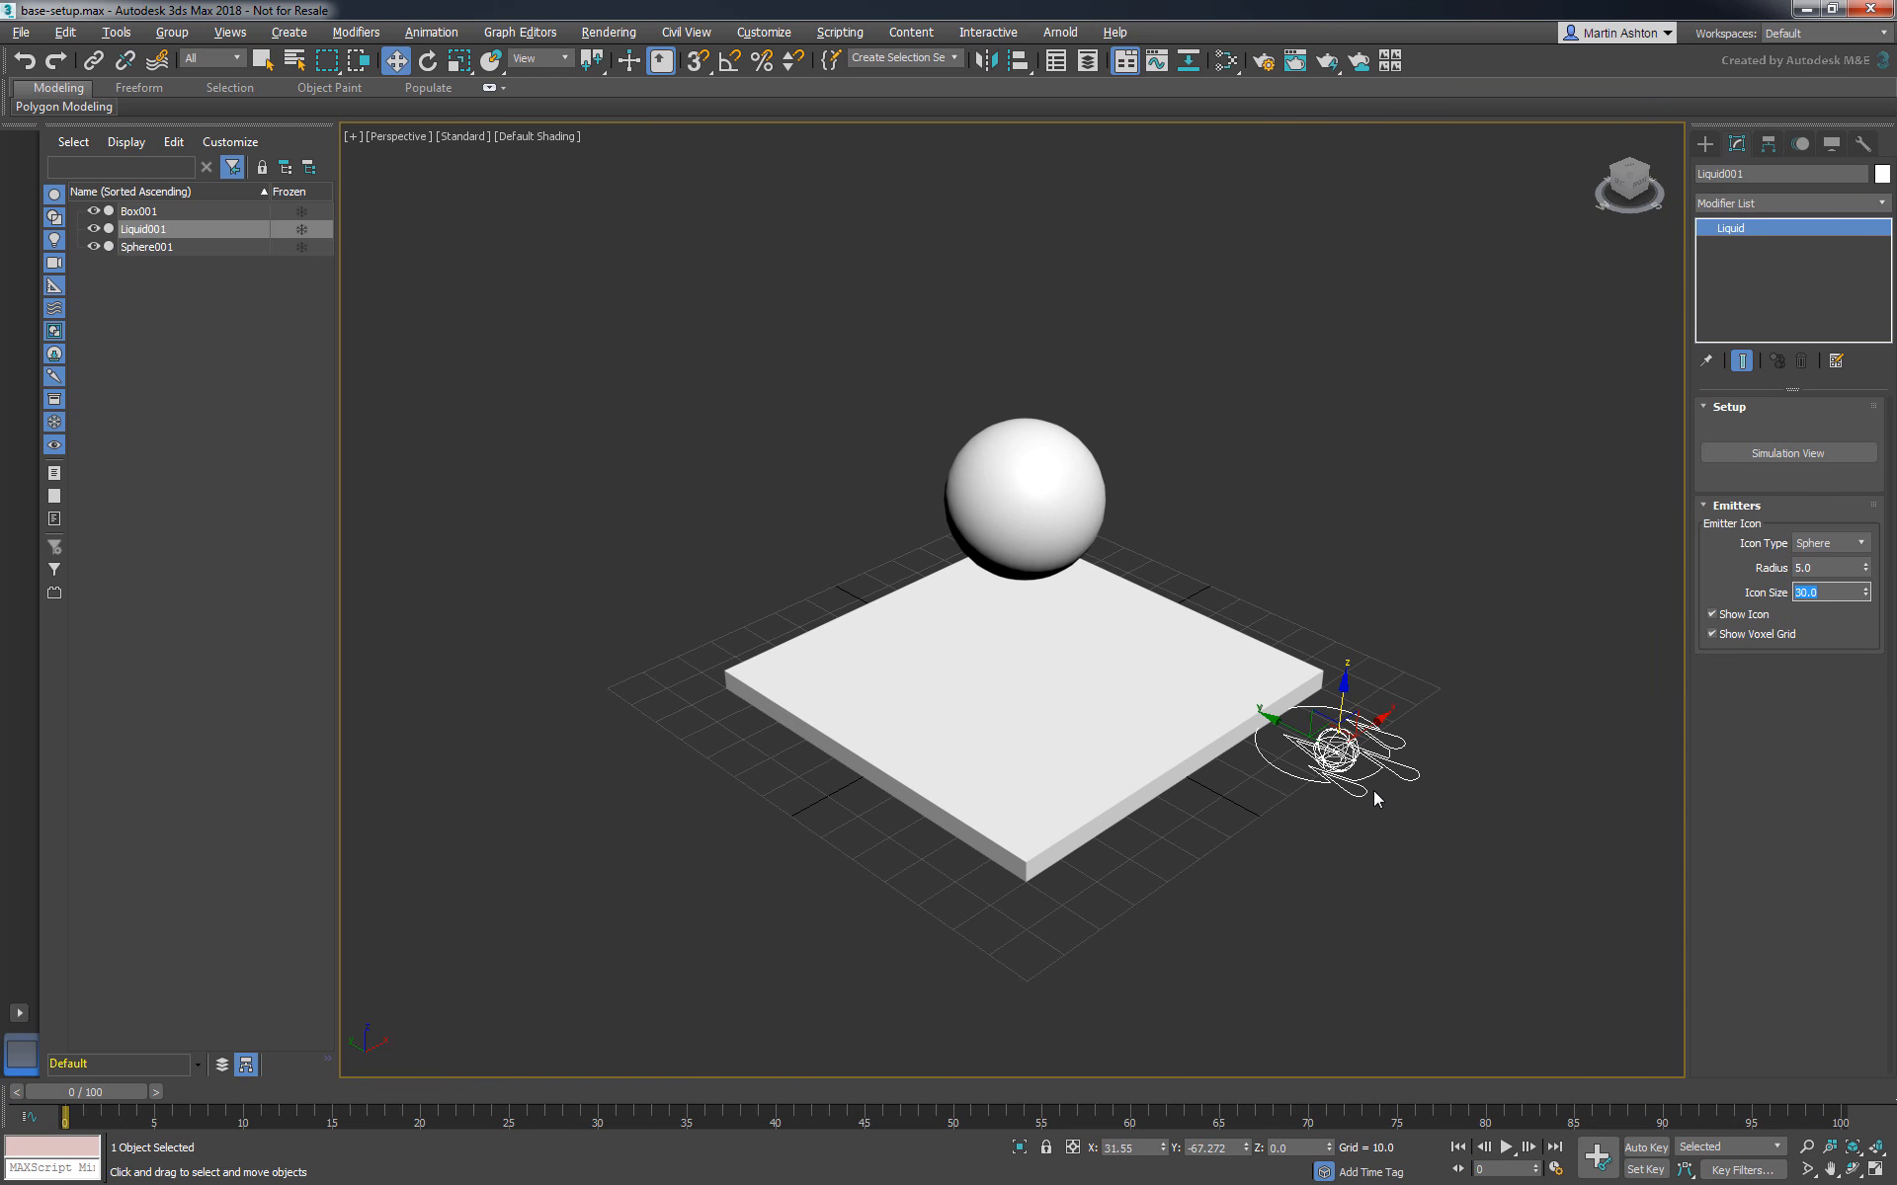
- Align the liquid emitter to the sphere, raise it above the sphere and rotate it 90 degrees about X with angle snap
key(shift+a)
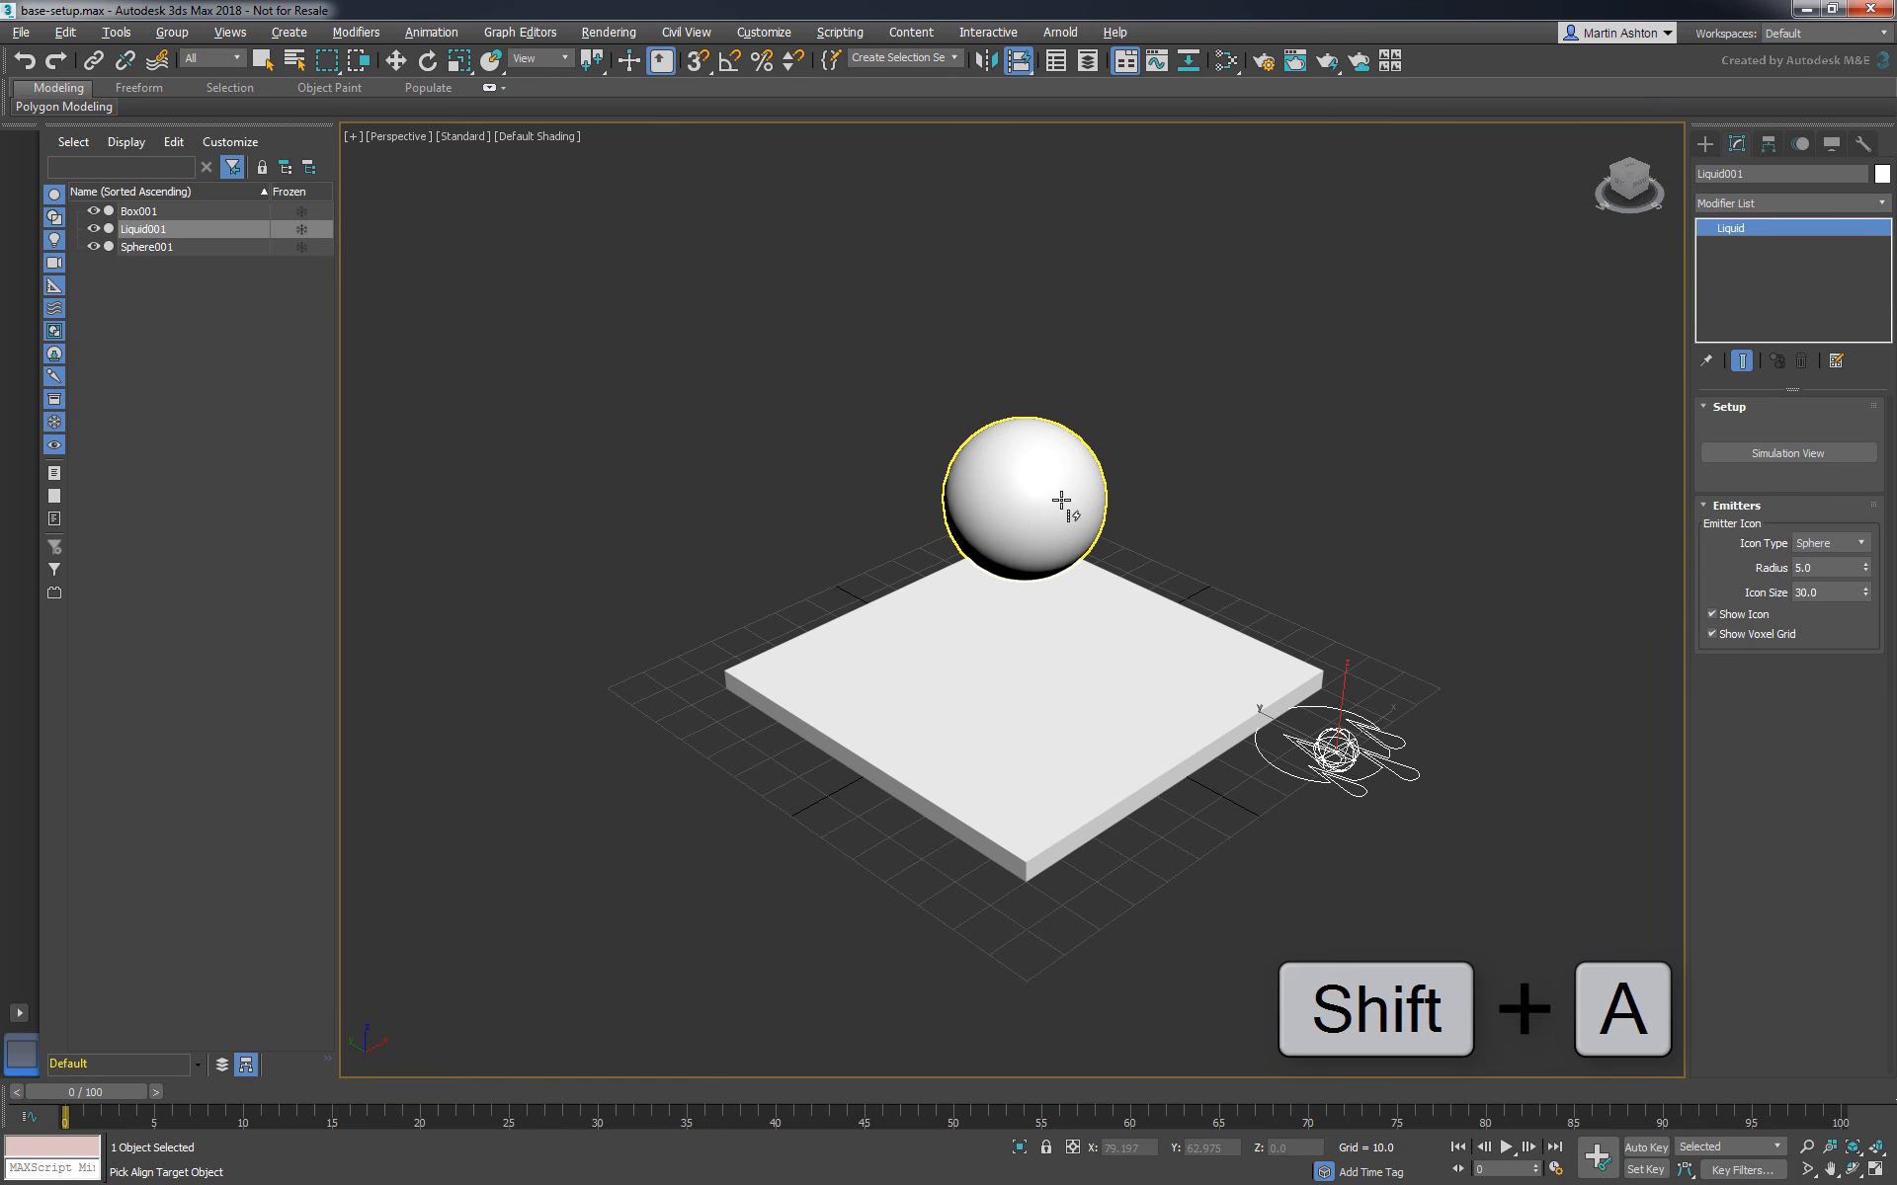
click(1061, 500)
drag(1025, 435, 1059, 296)
key(e)
key(a)
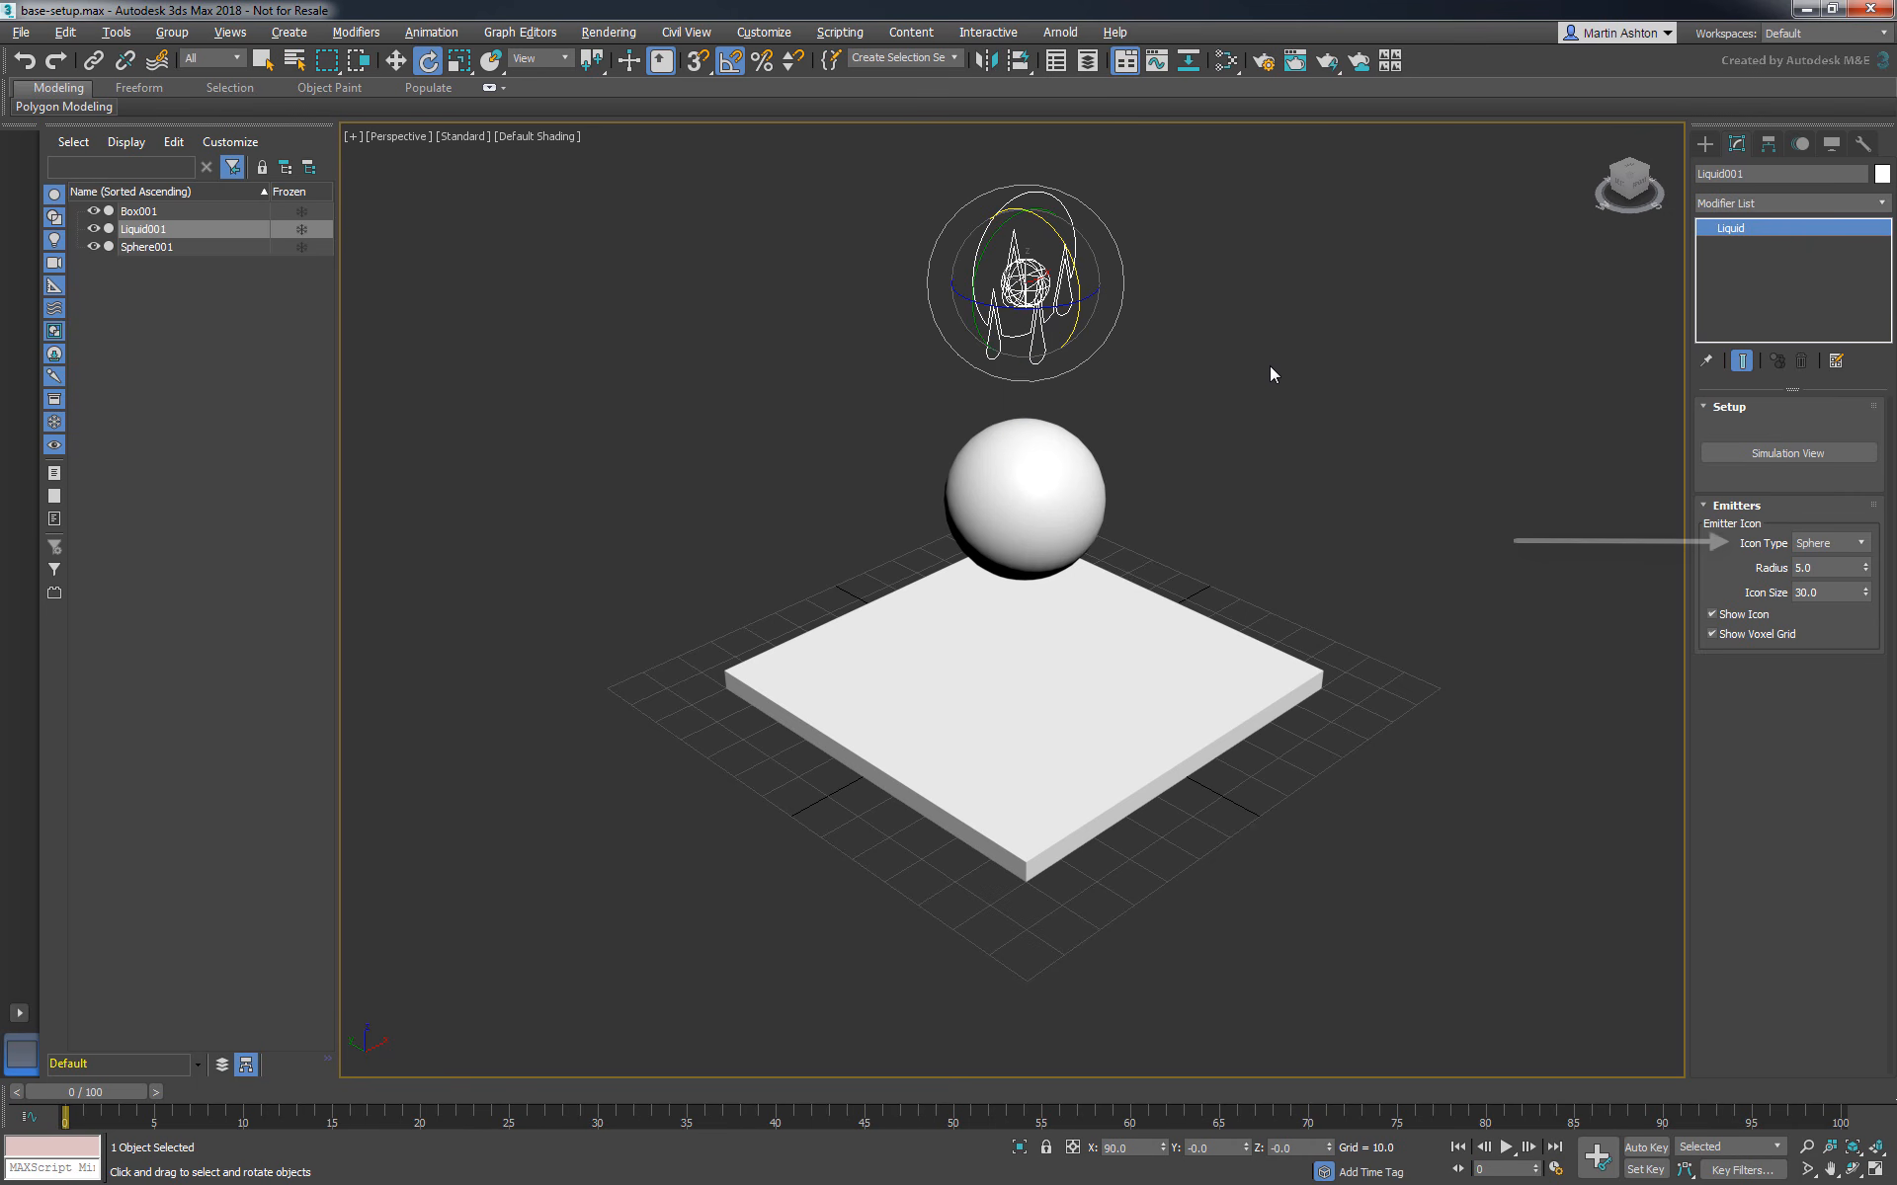
- Examine the emitter's icon type options, radius and icon size, and toggle its icon display off and back on
click(1823, 546)
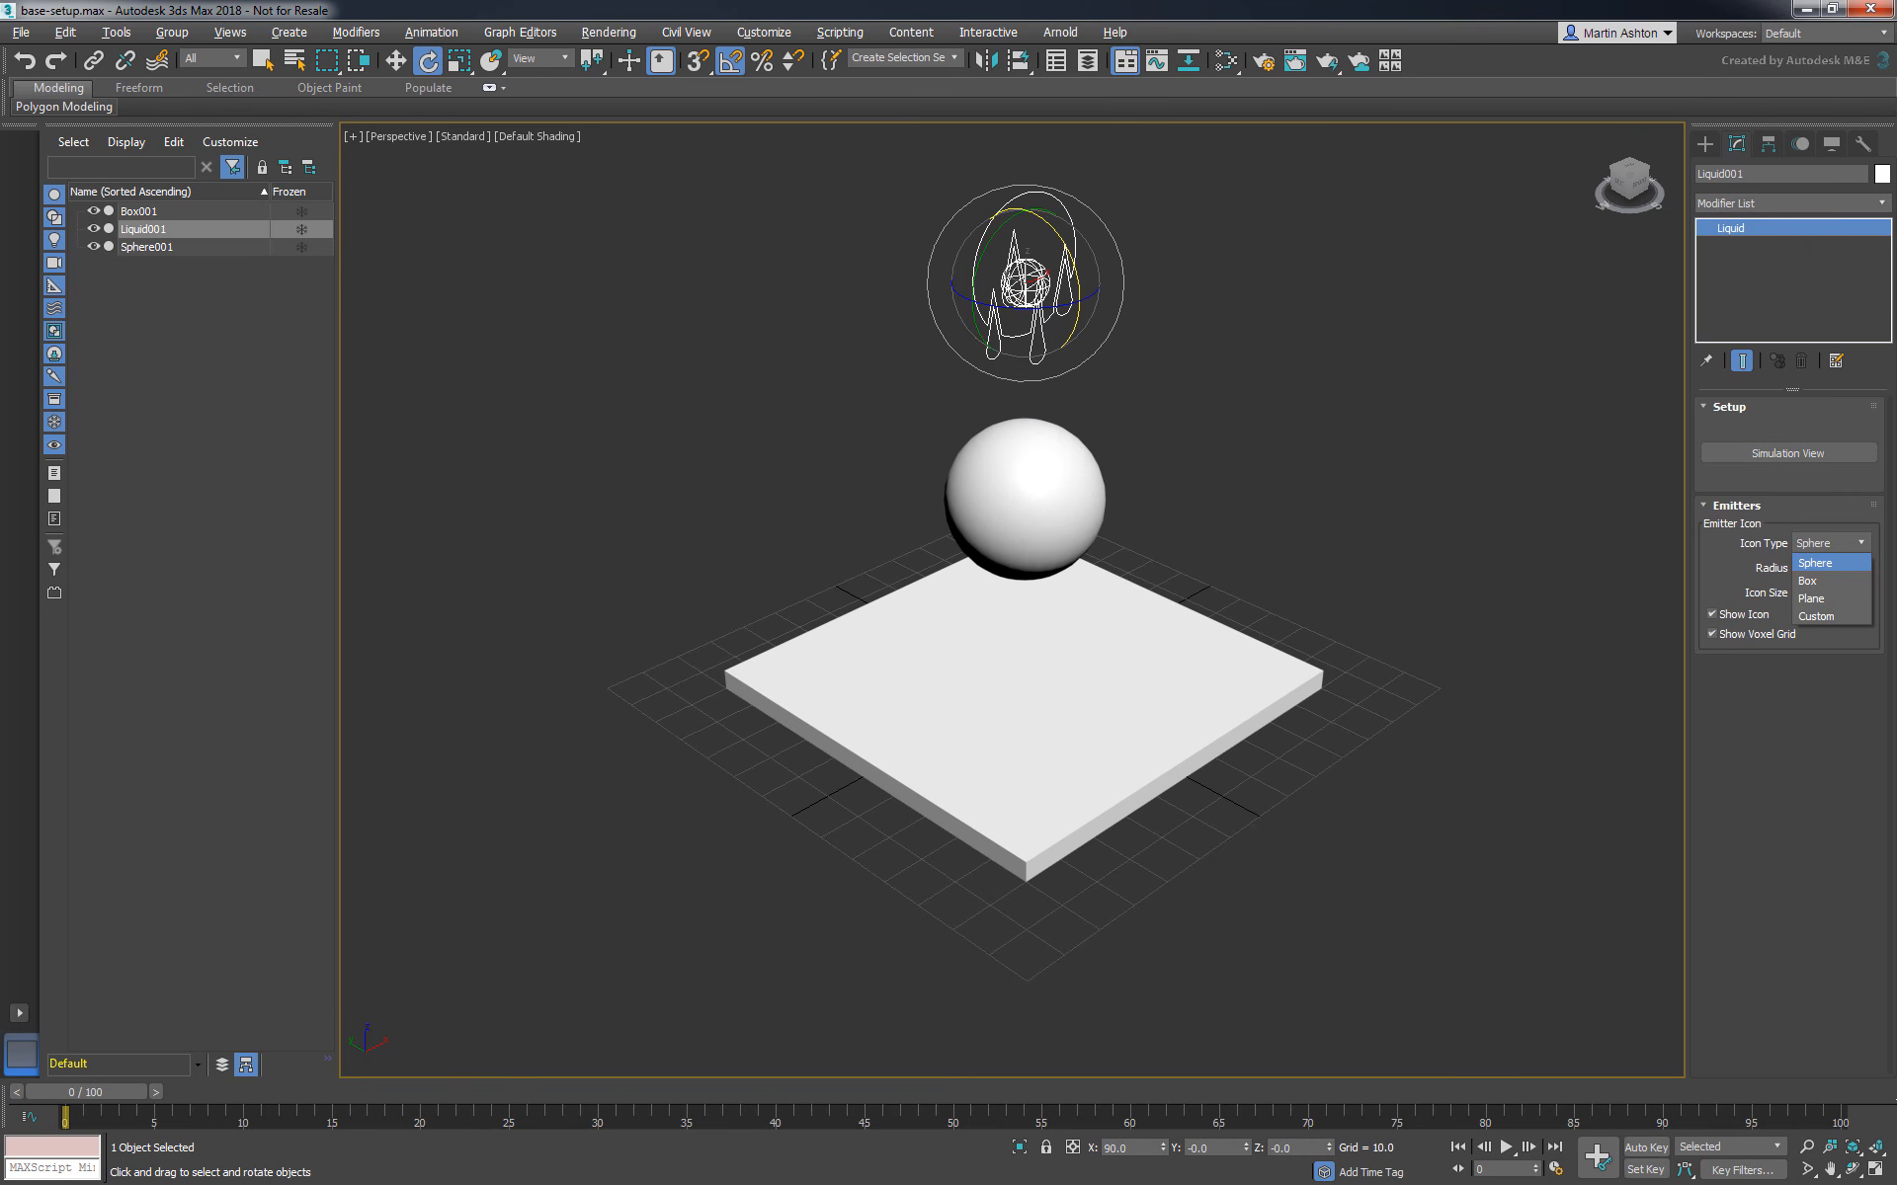
click(1844, 546)
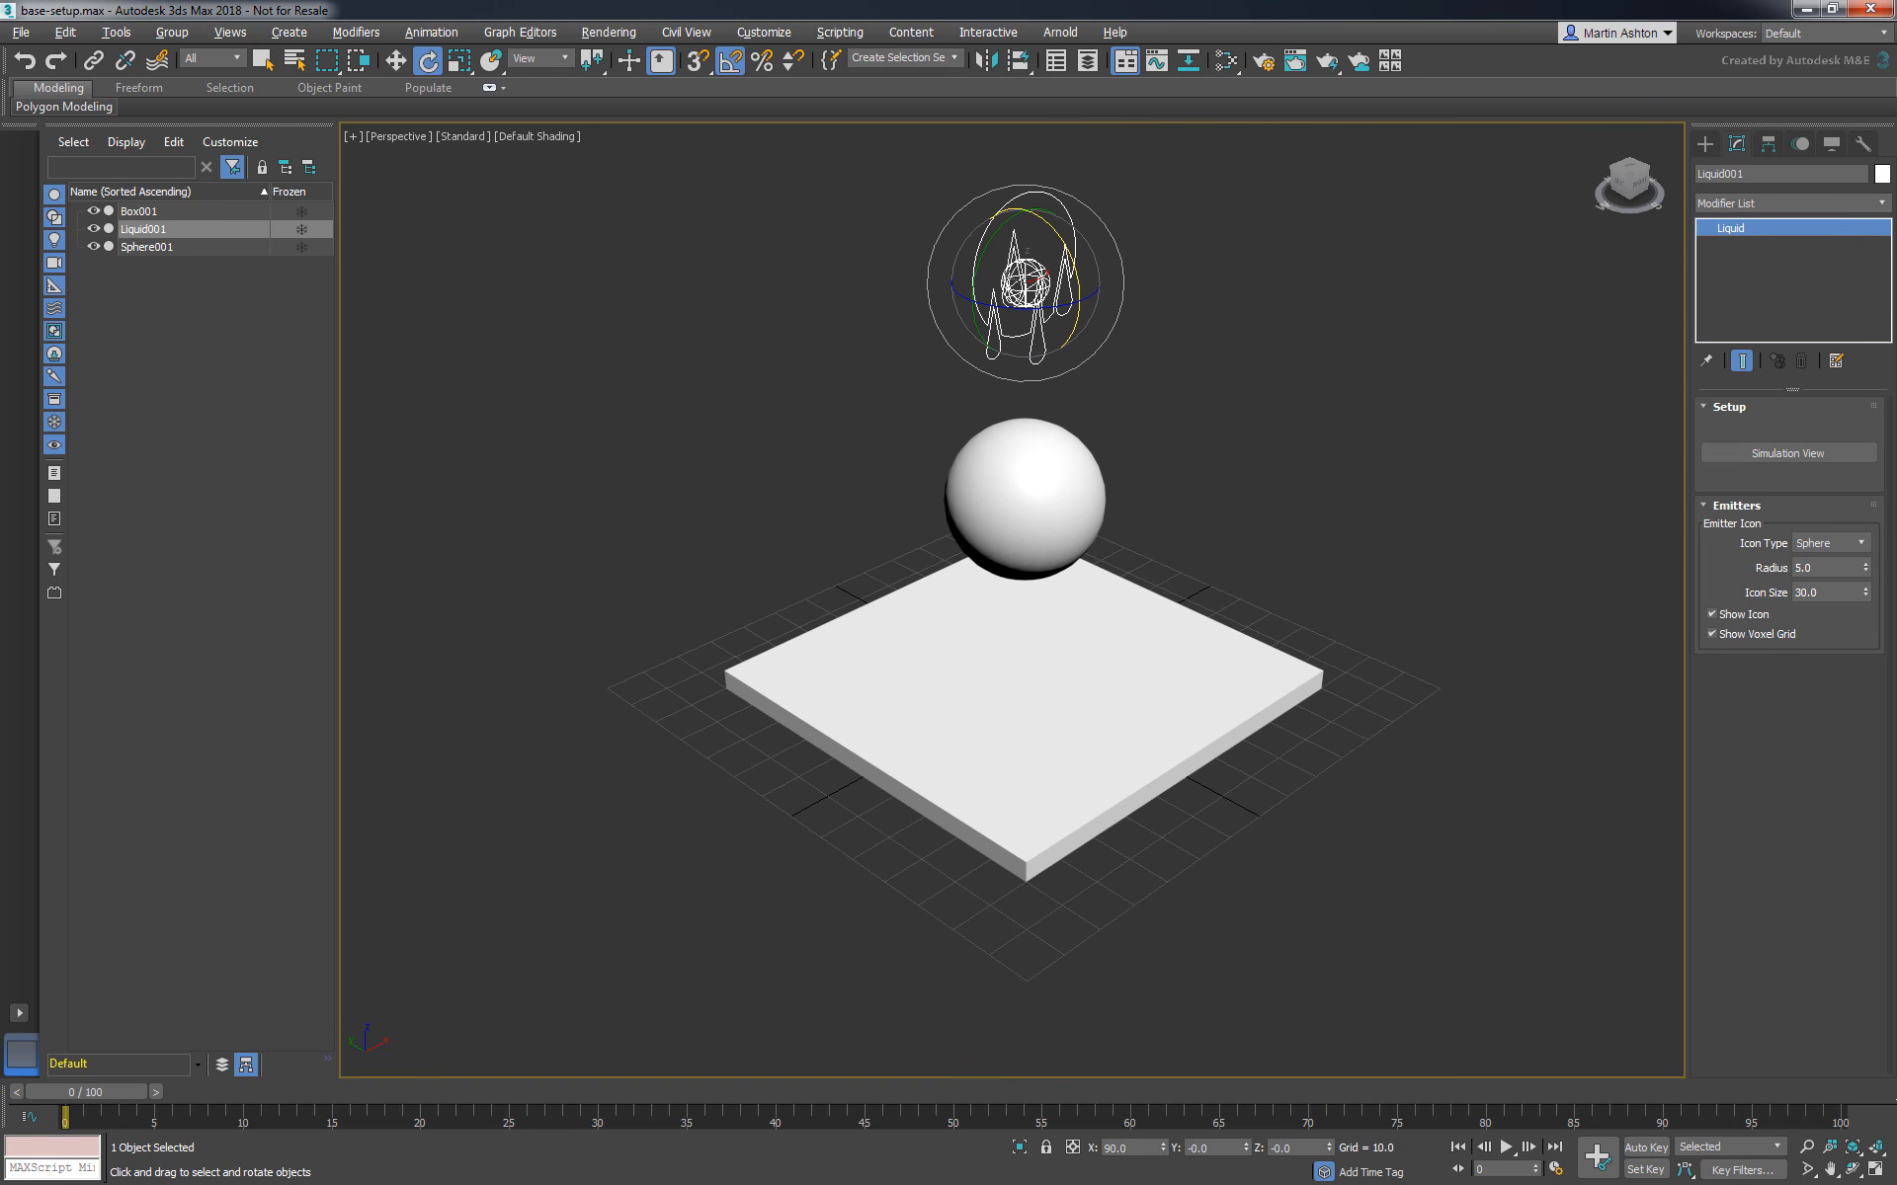
mouse_move(1865, 570)
mouse_down()
mouse_move(1838, 453)
mouse_move(1861, 571)
mouse_up()
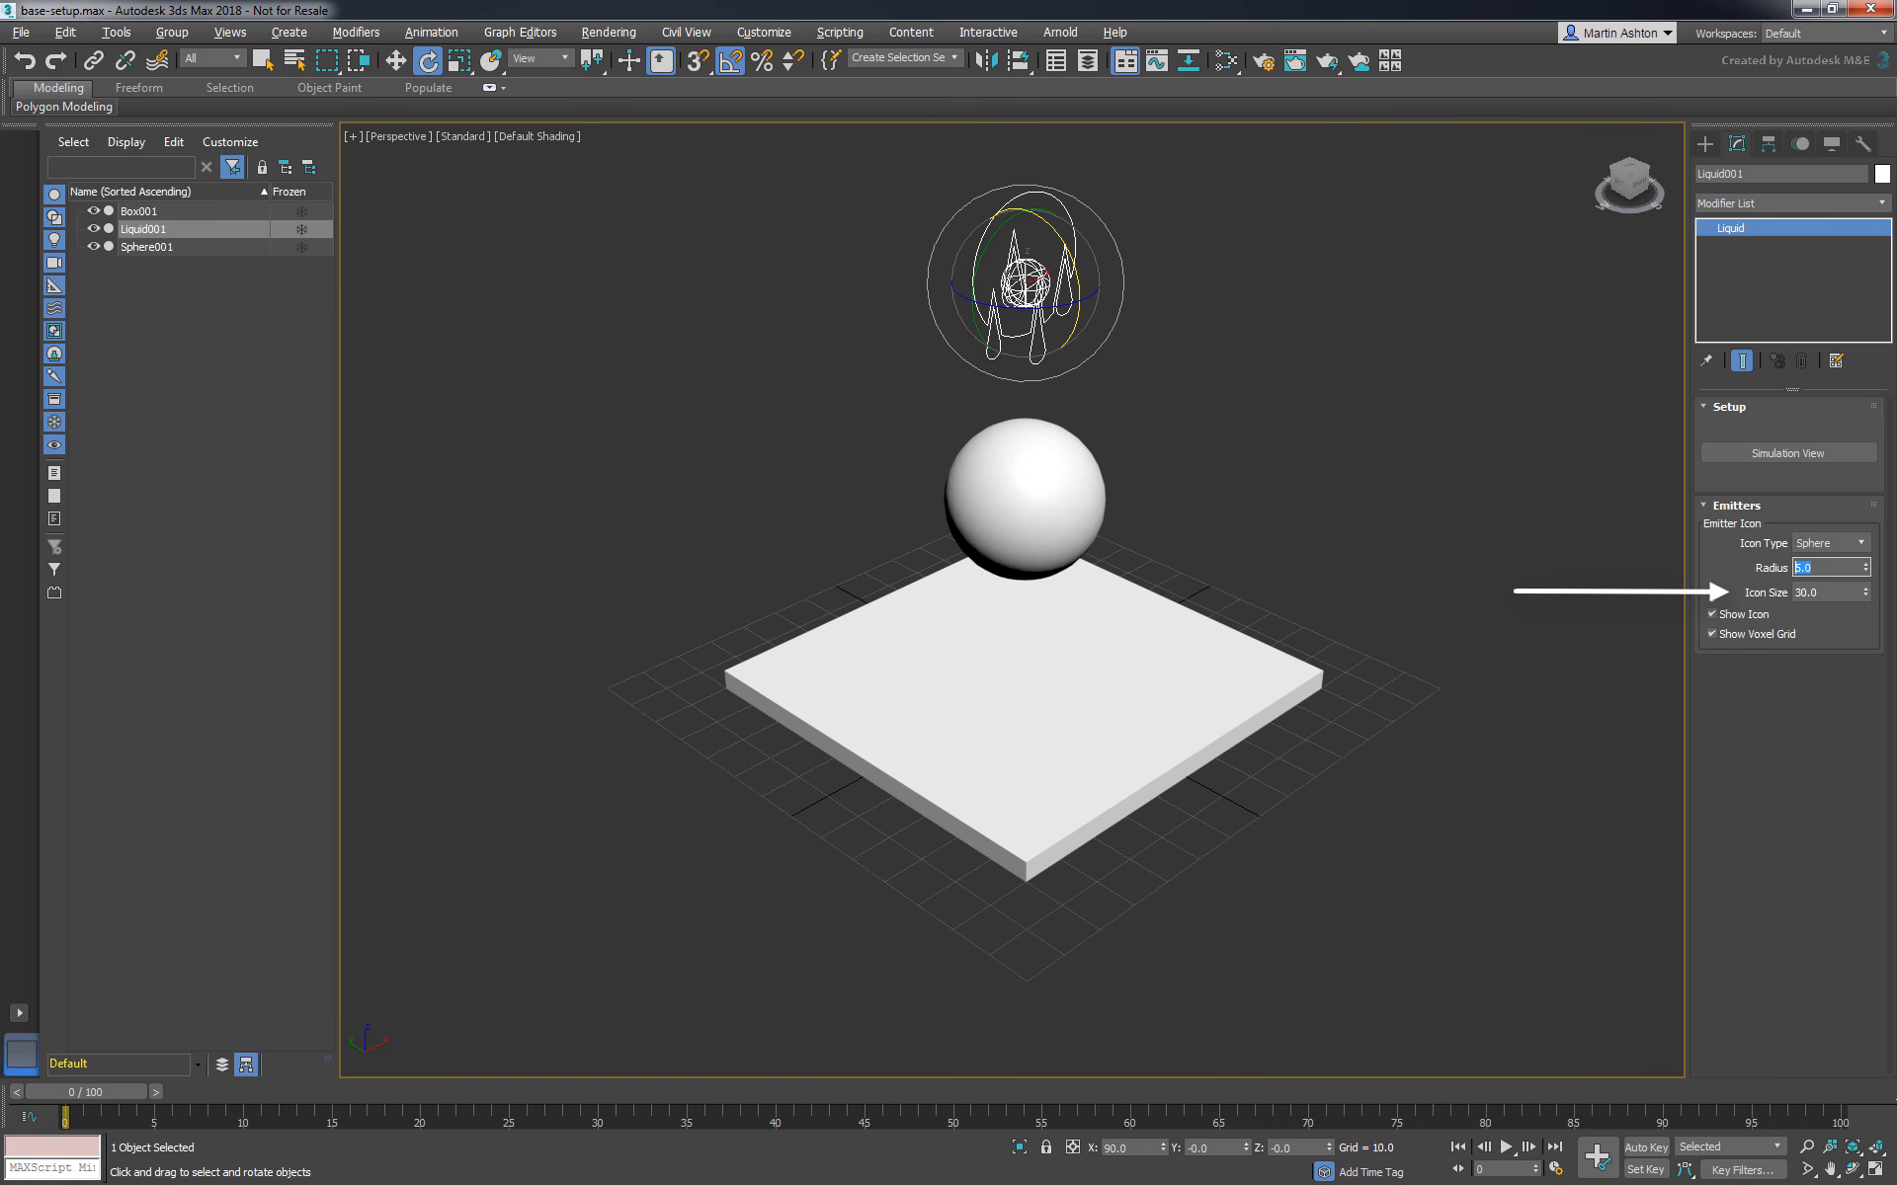
mouse_move(1865, 593)
mouse_down()
mouse_move(1859, 512)
mouse_move(1866, 592)
mouse_up()
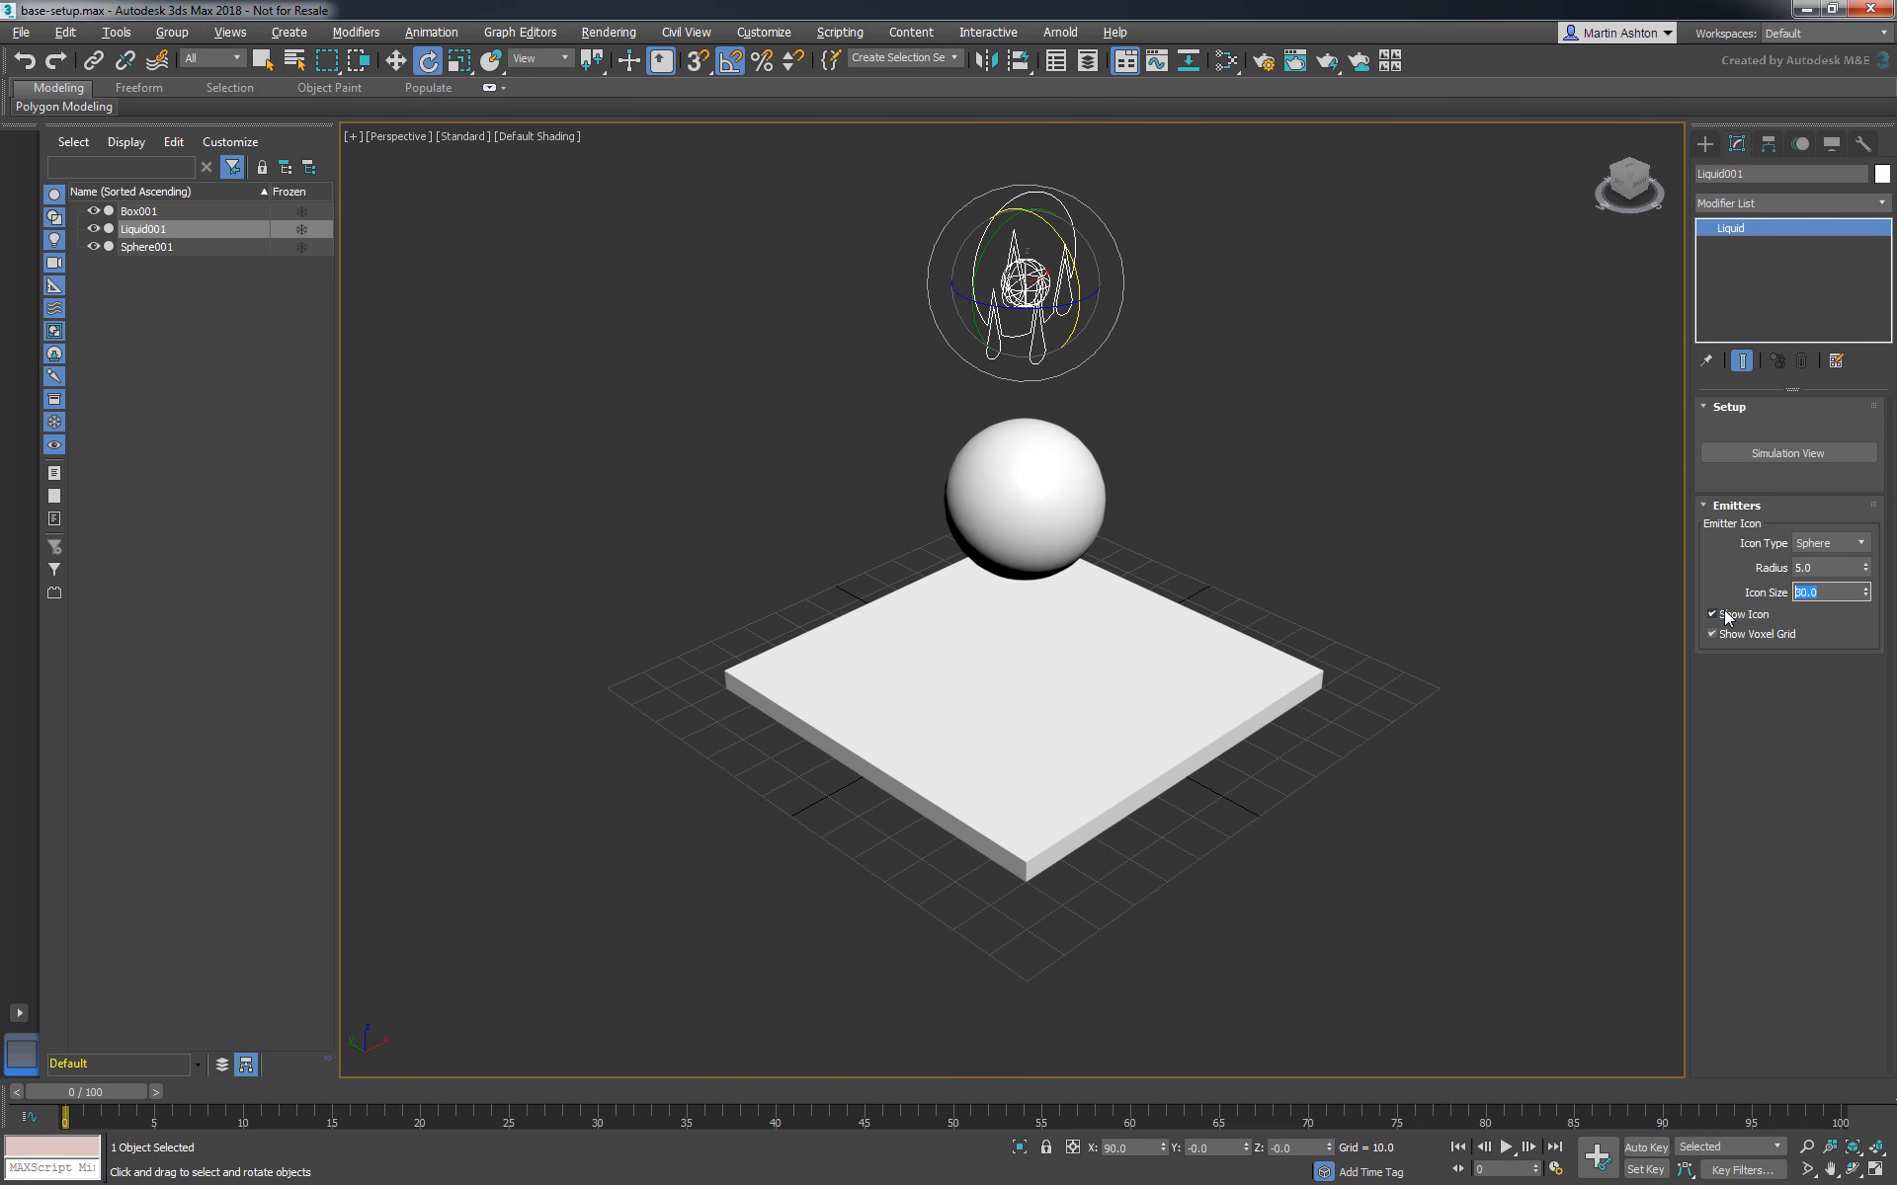
click(1714, 615)
click(1714, 615)
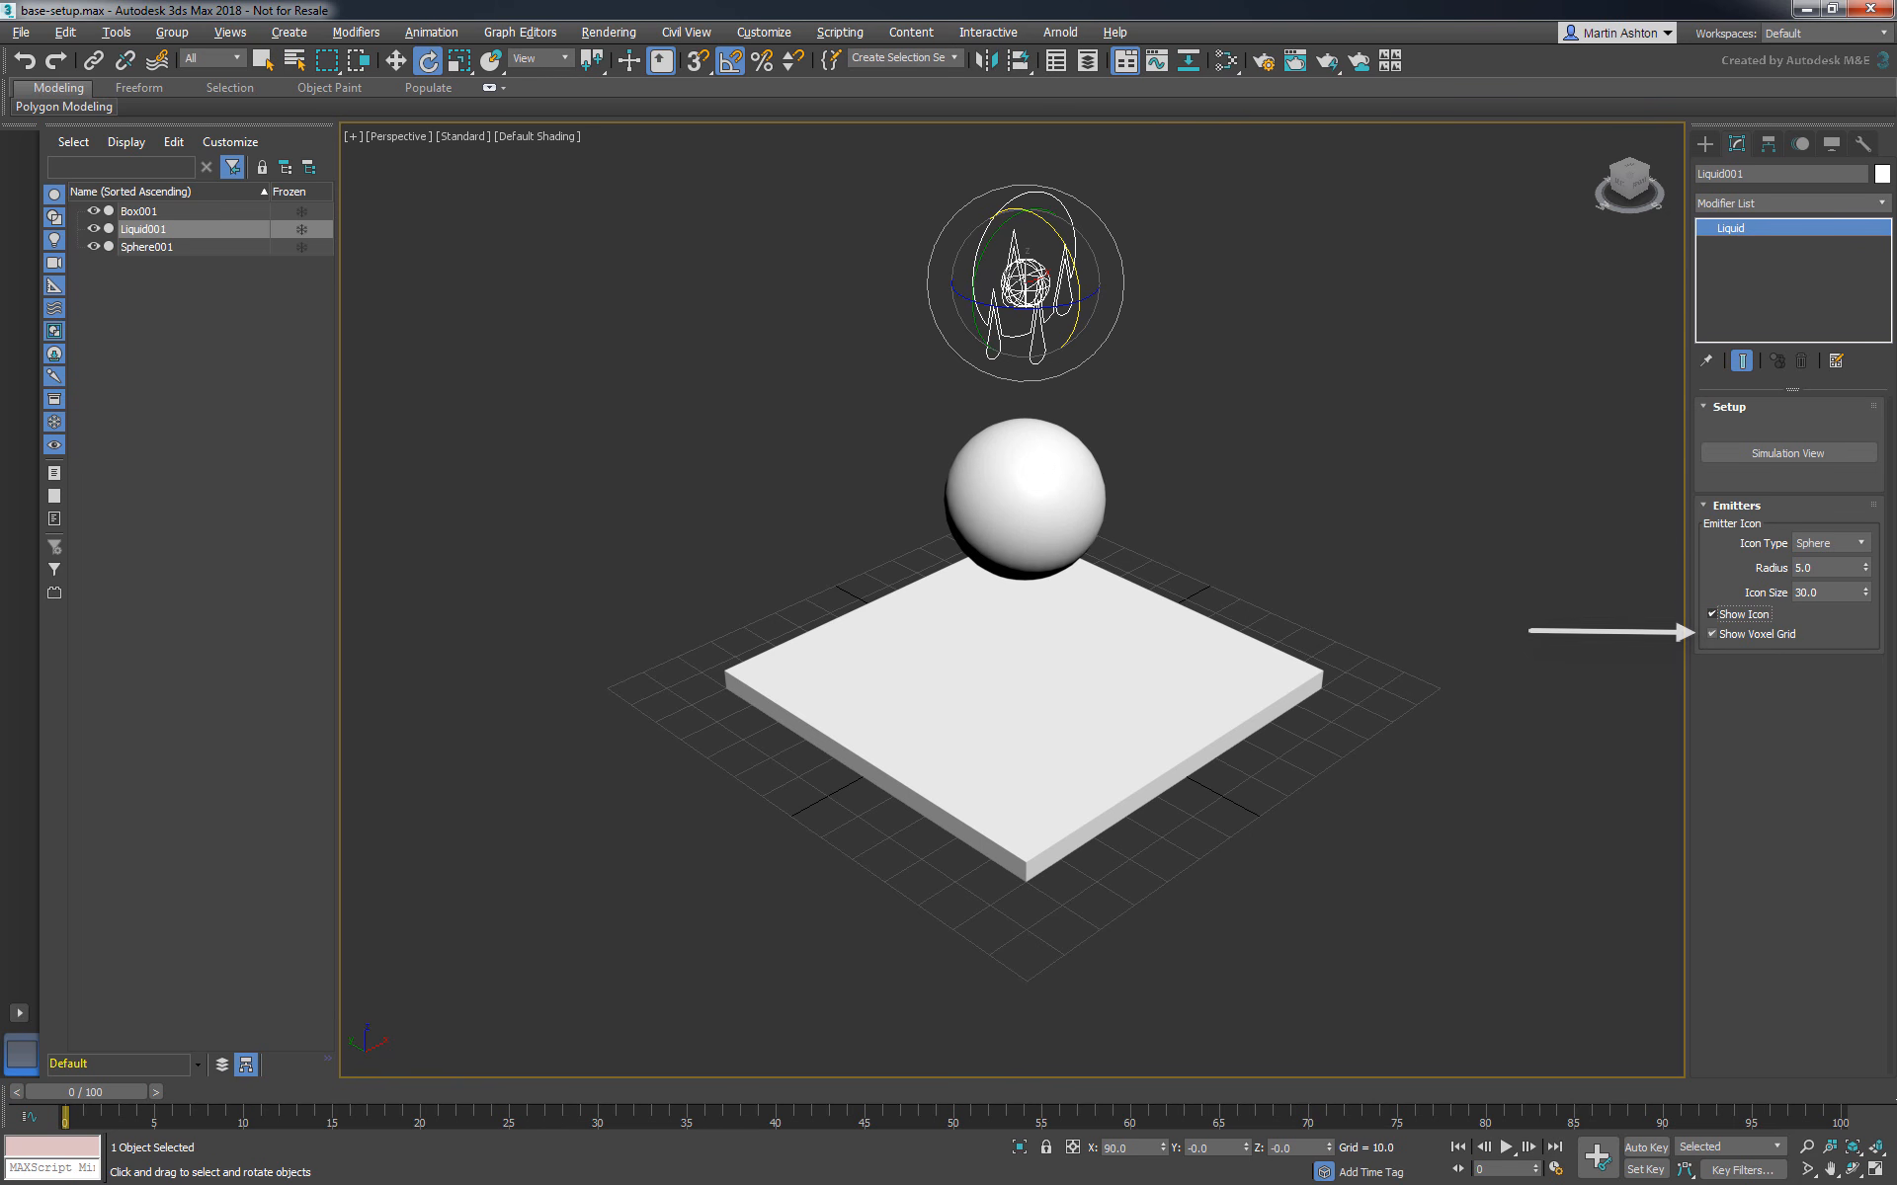
- Open the Simulation View beside the viewport and add the sphere and the box as colliders for the liquid
click(1746, 453)
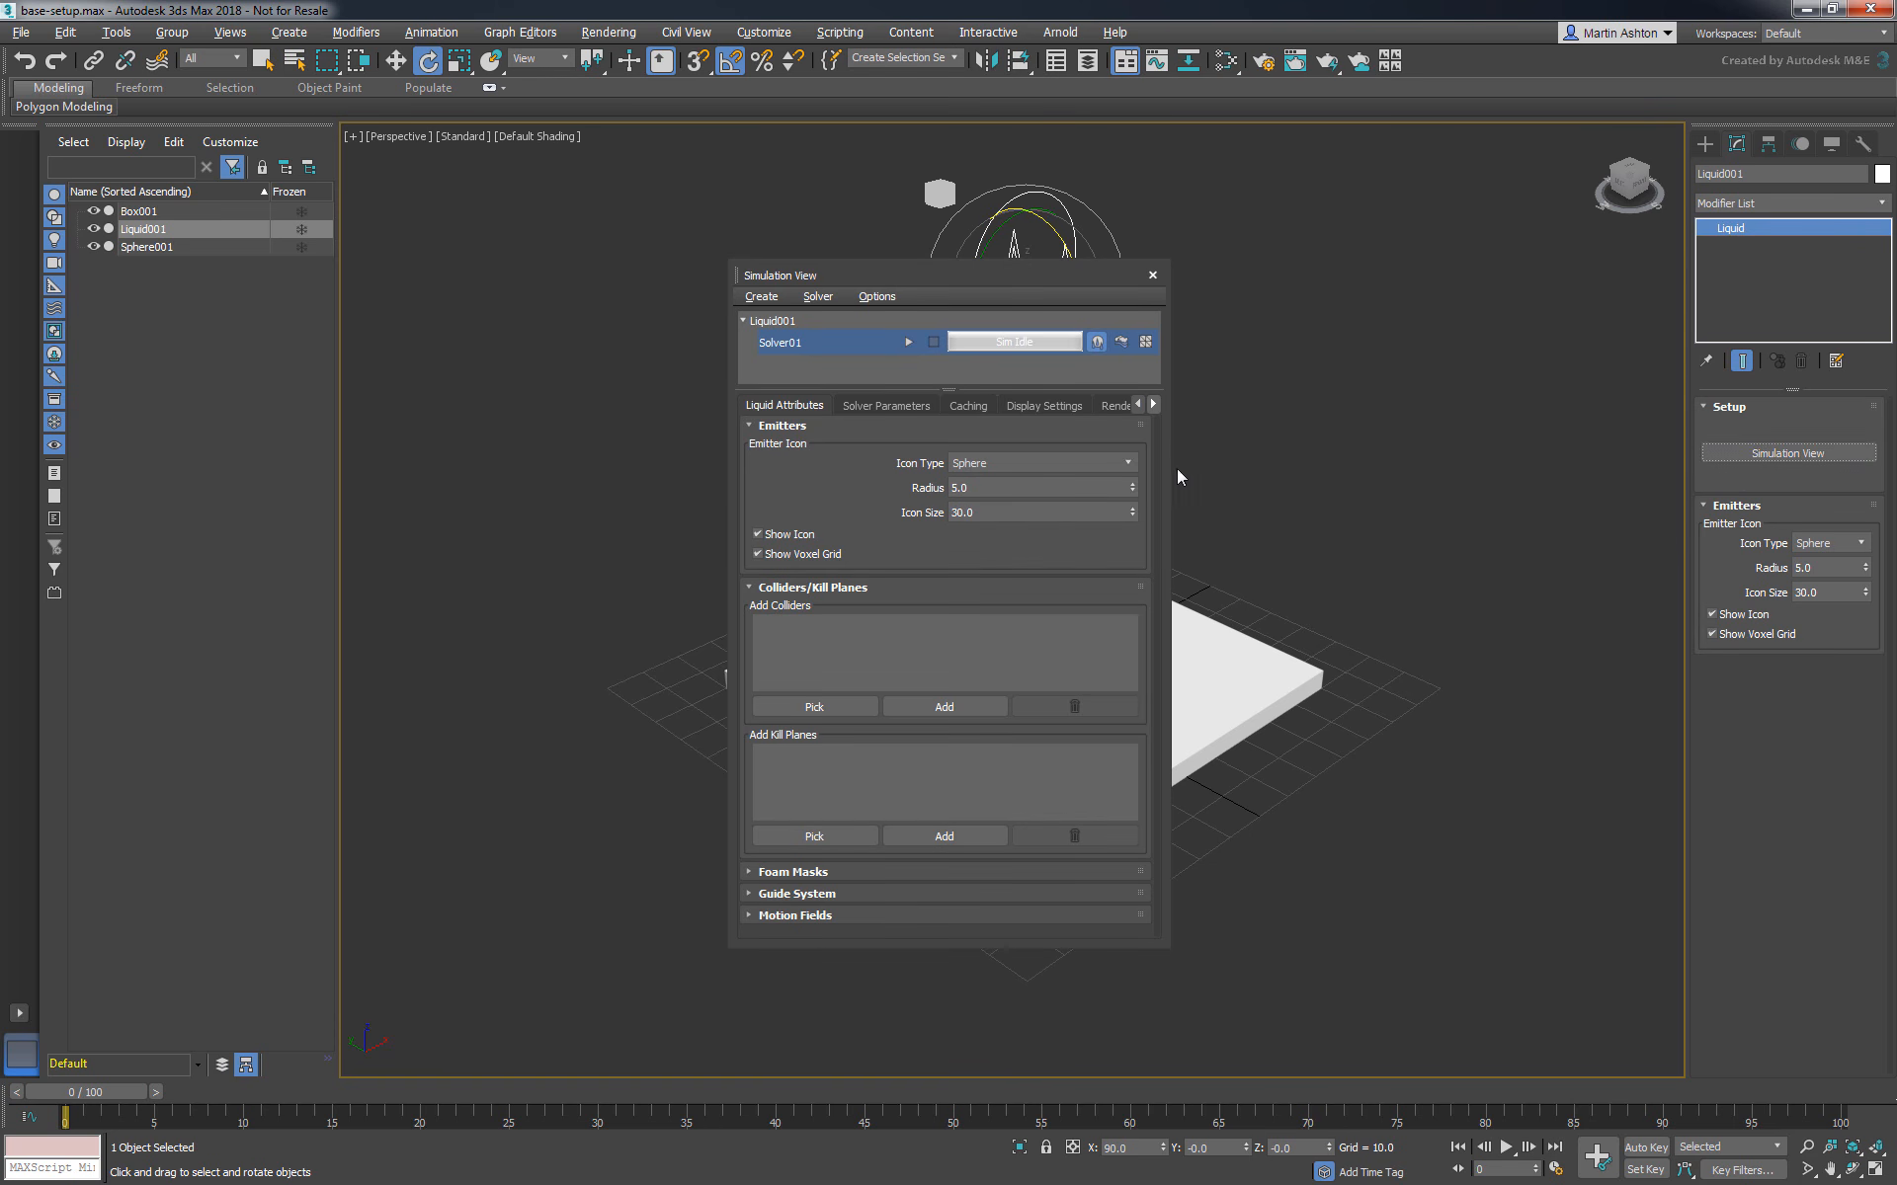
drag(905, 269, 430, 288)
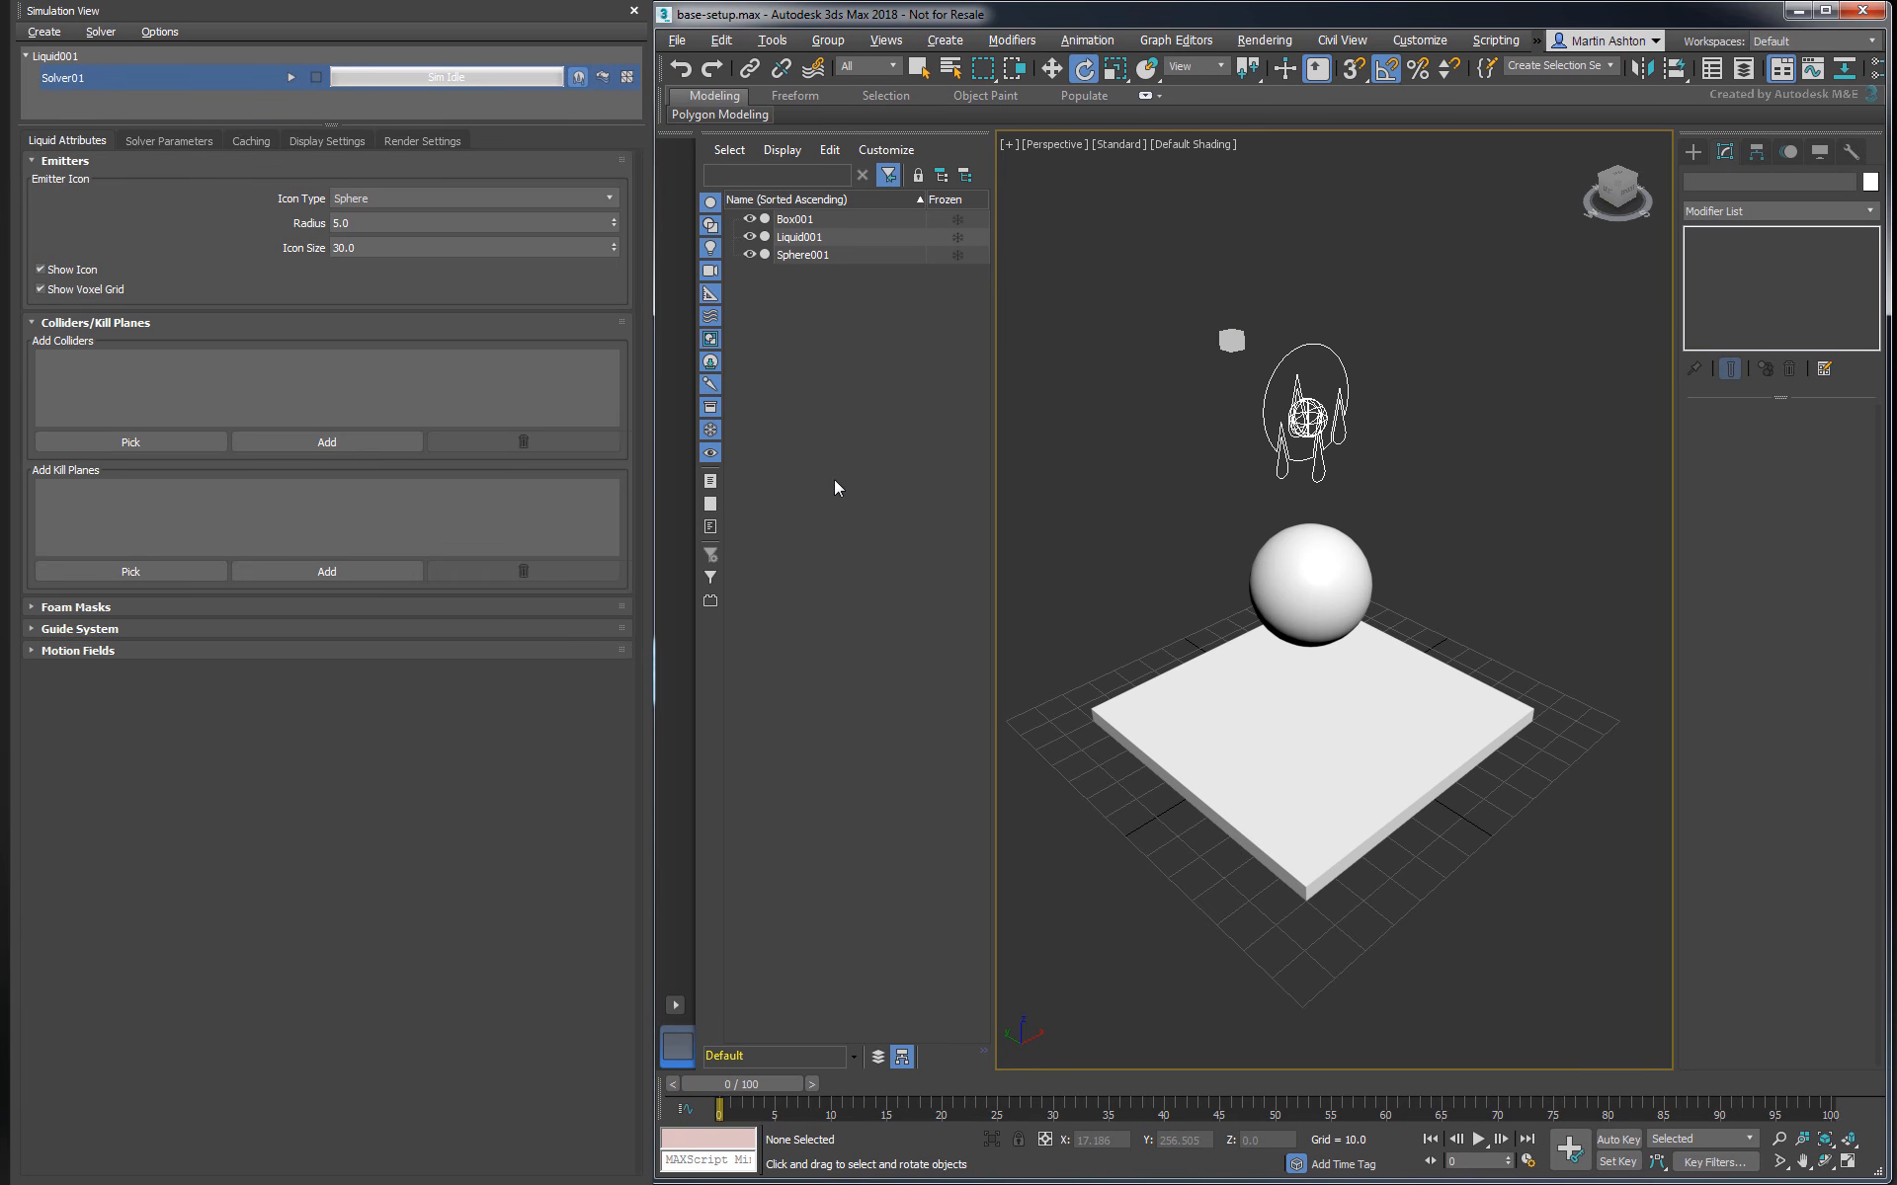
click(184, 441)
click(1325, 580)
click(1252, 702)
click(225, 437)
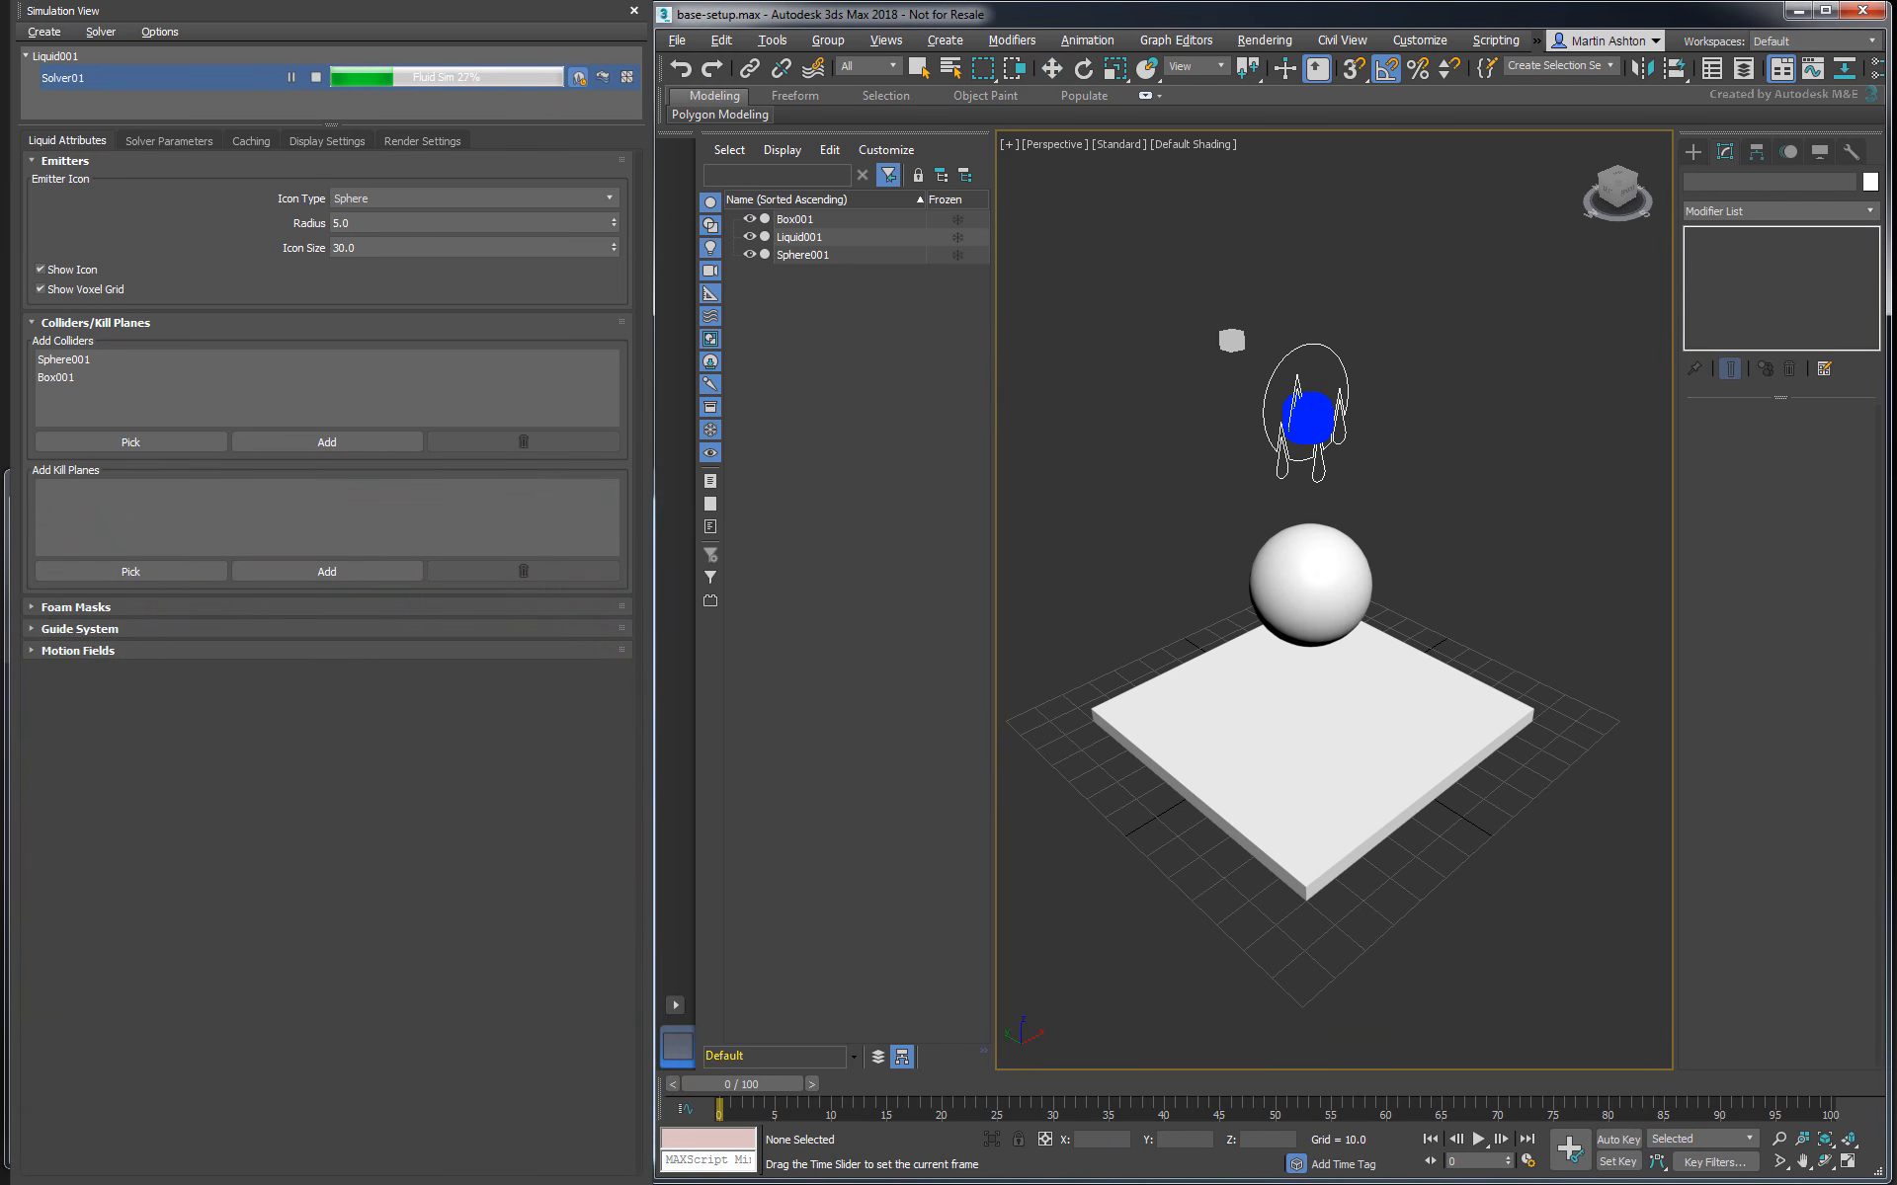
- With the simulation viewed at frame 22, set the liquid's display type to Plane and the particle size to 0.1
drag(746, 1083, 964, 1085)
key(w)
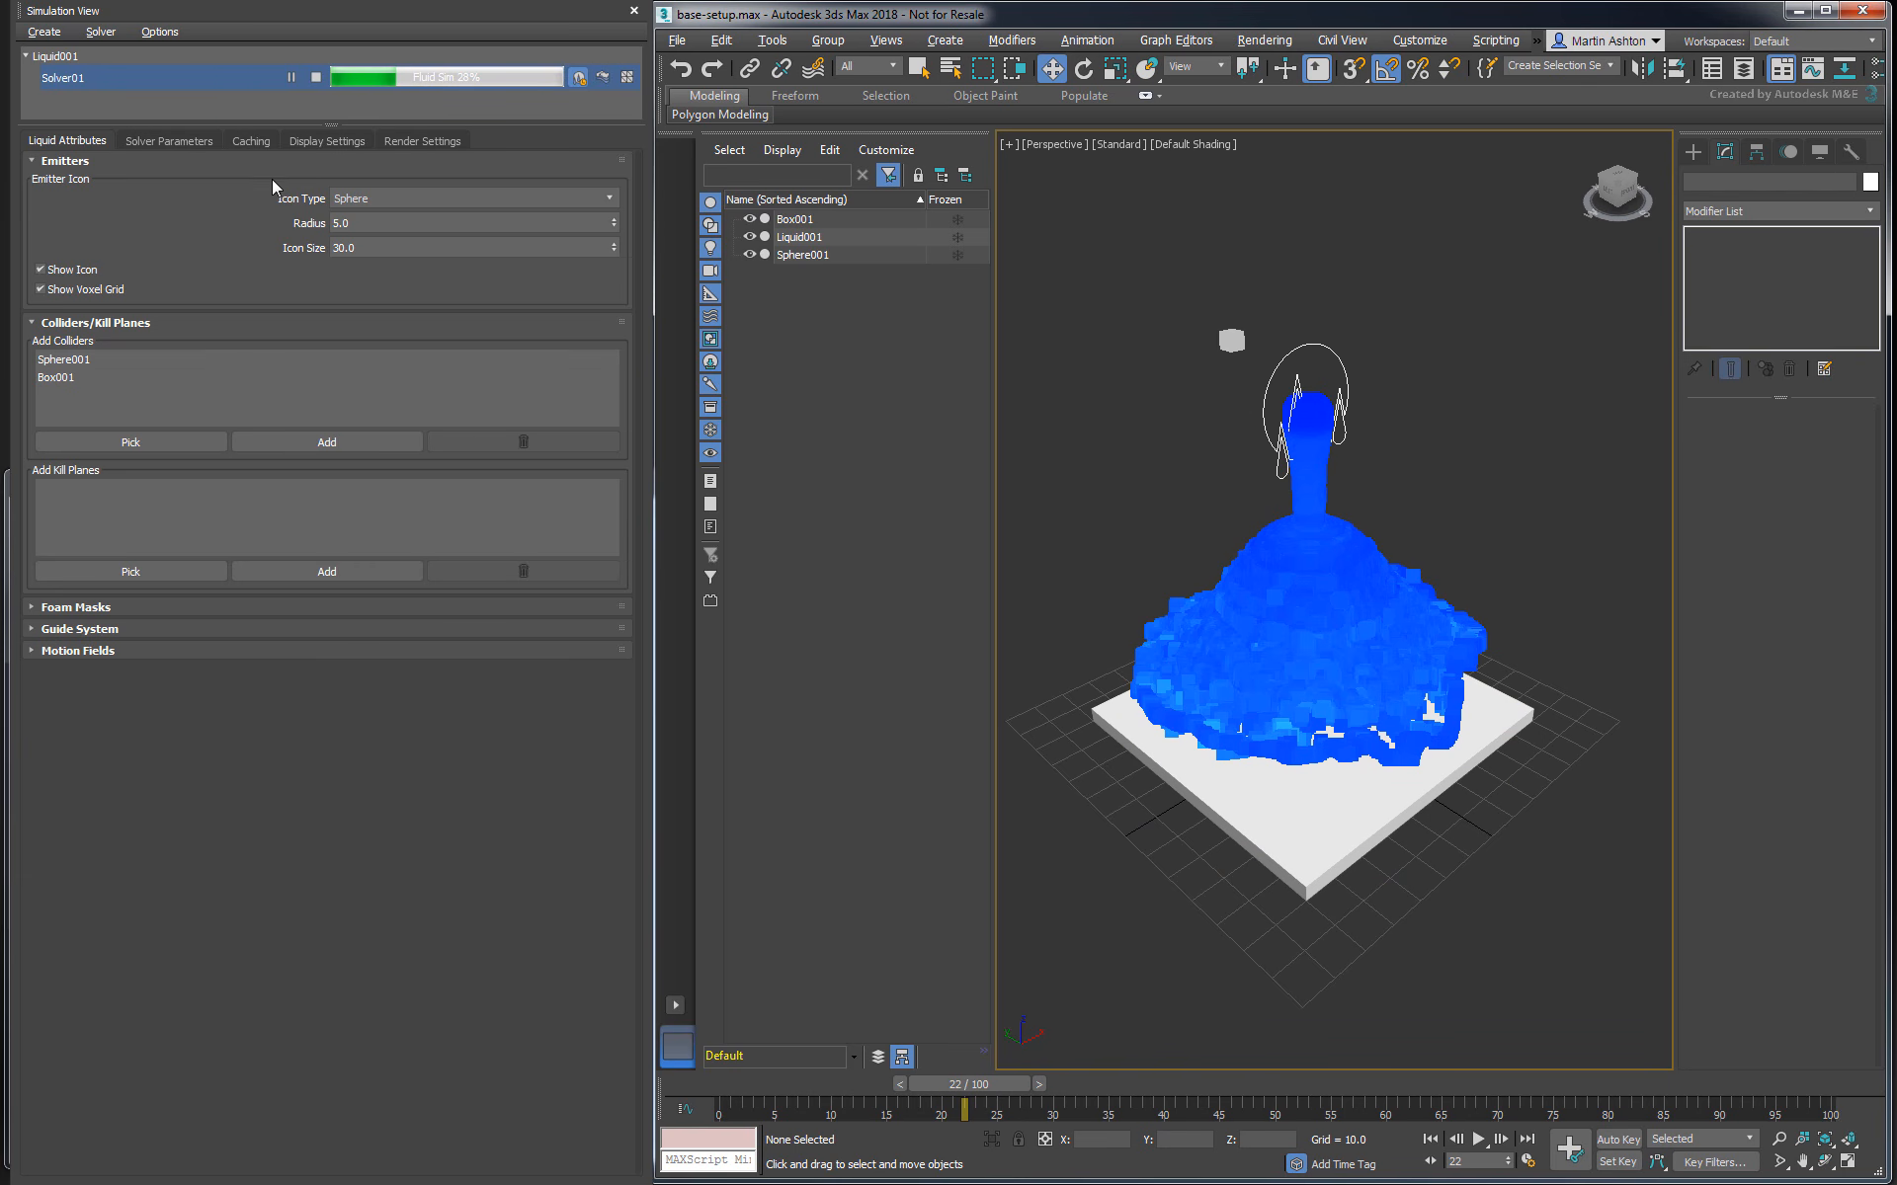
click(307, 140)
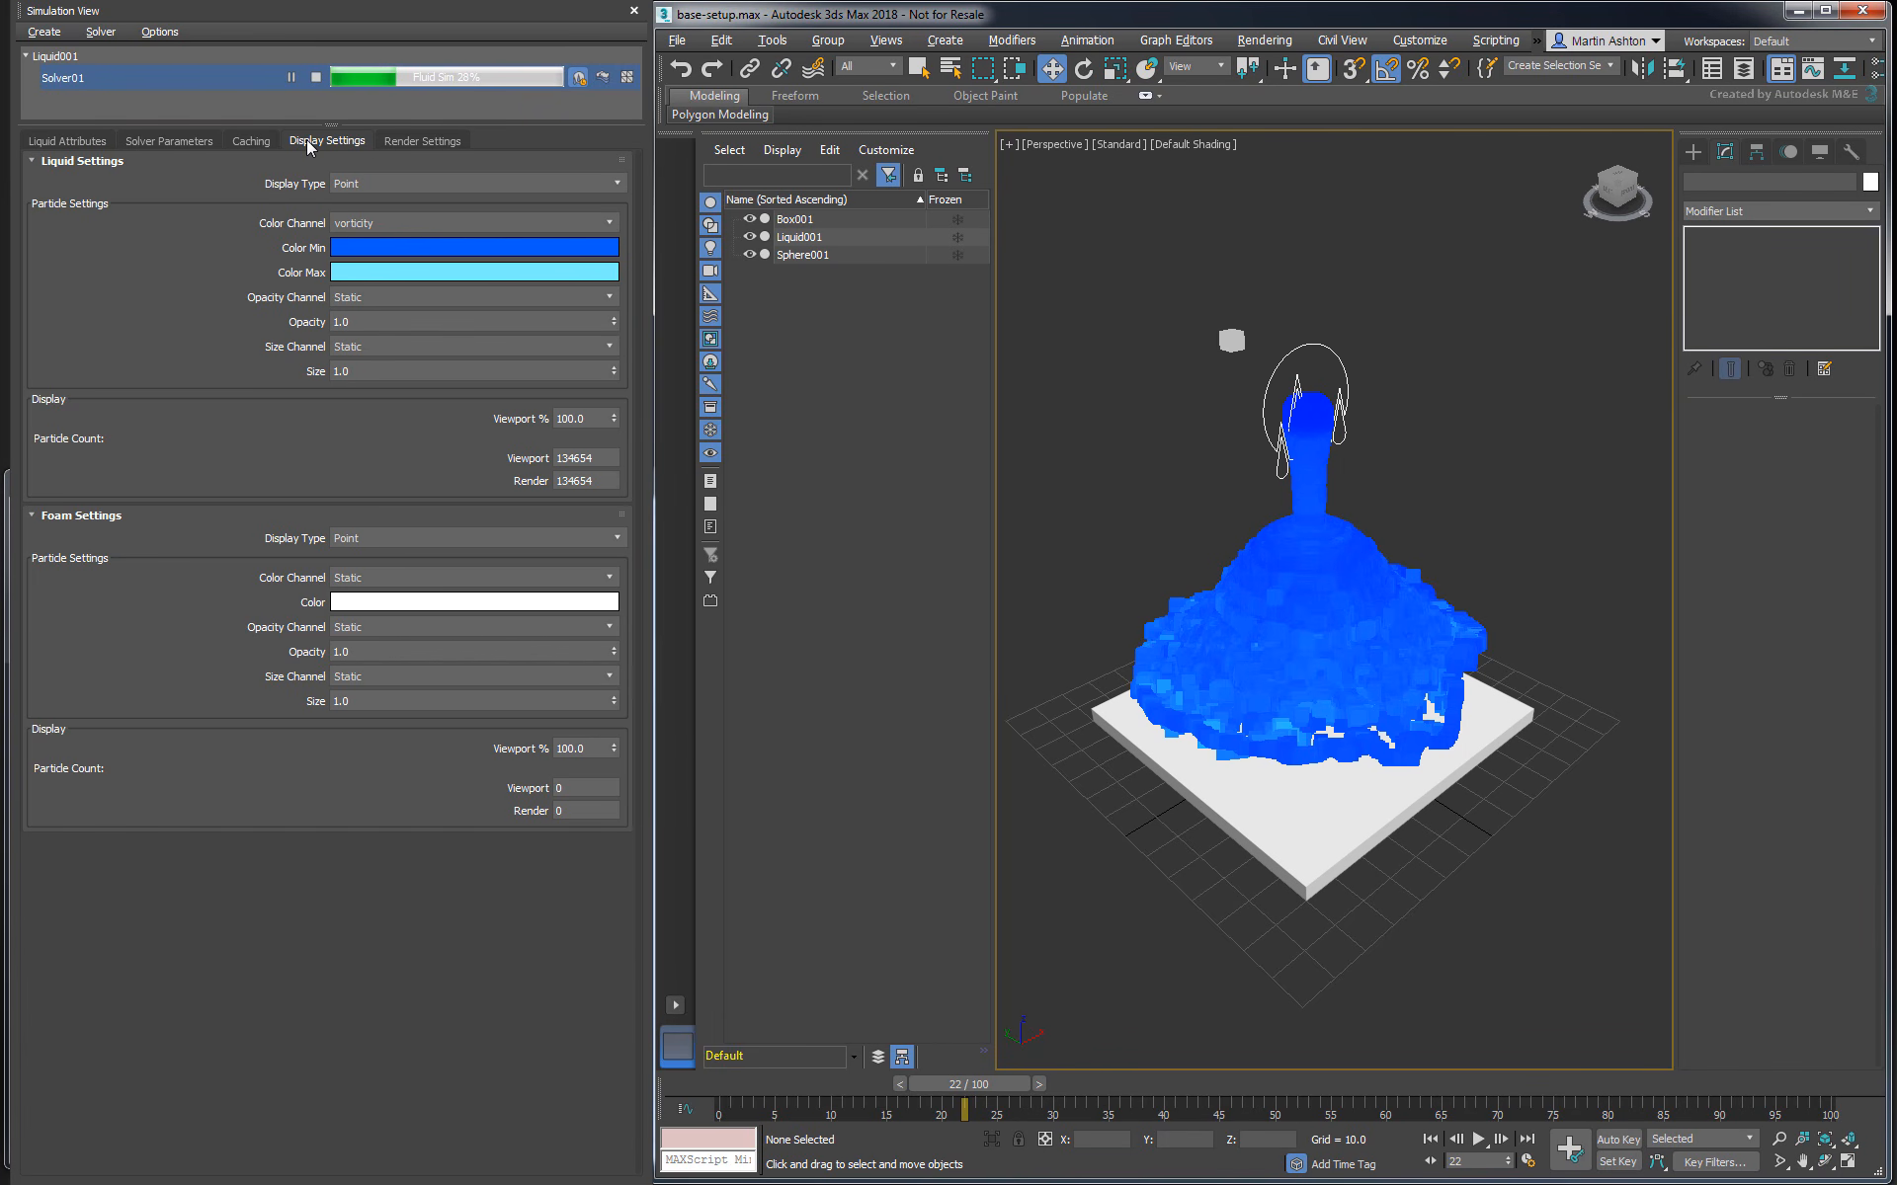
click(370, 185)
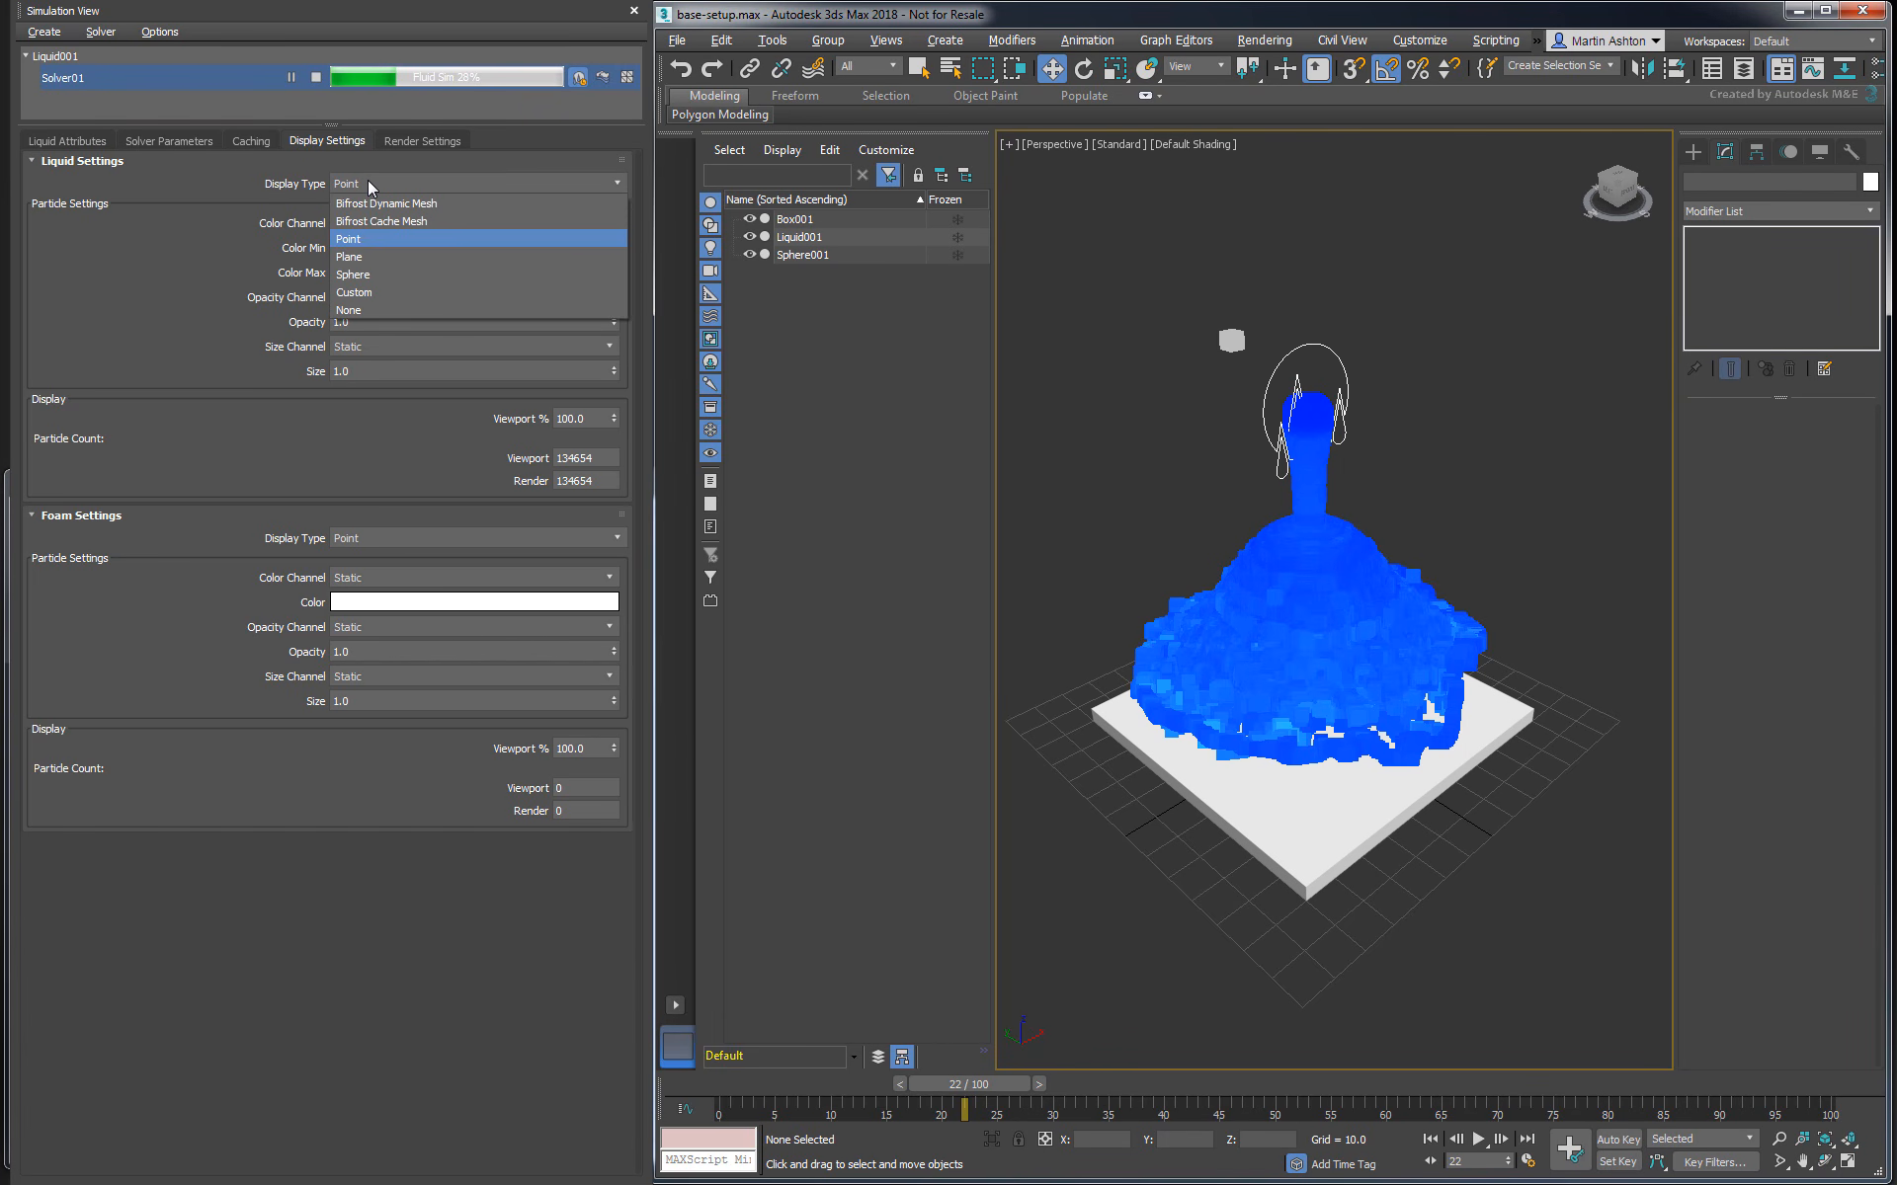
click(366, 257)
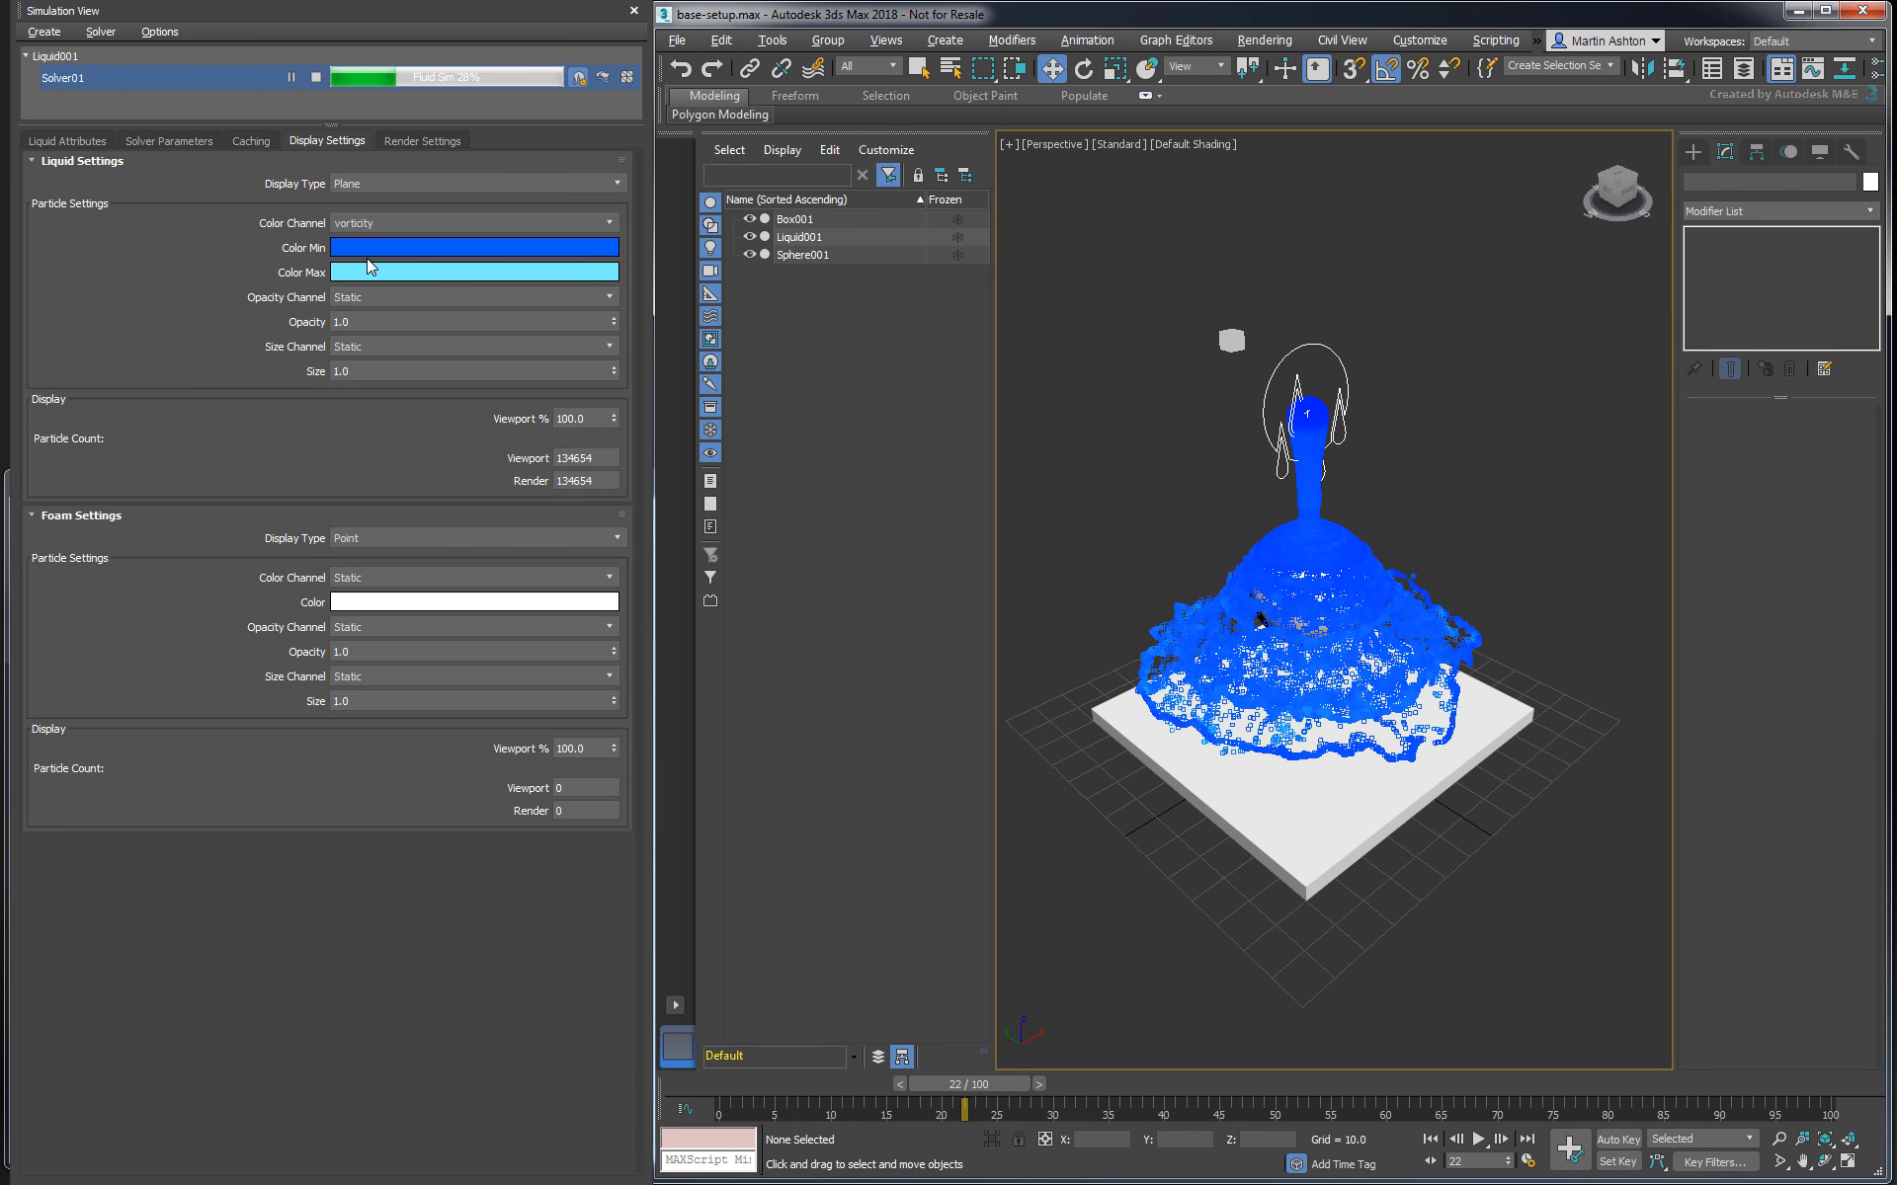
drag(351, 371, 294, 361)
text(0.1)
key(Return)
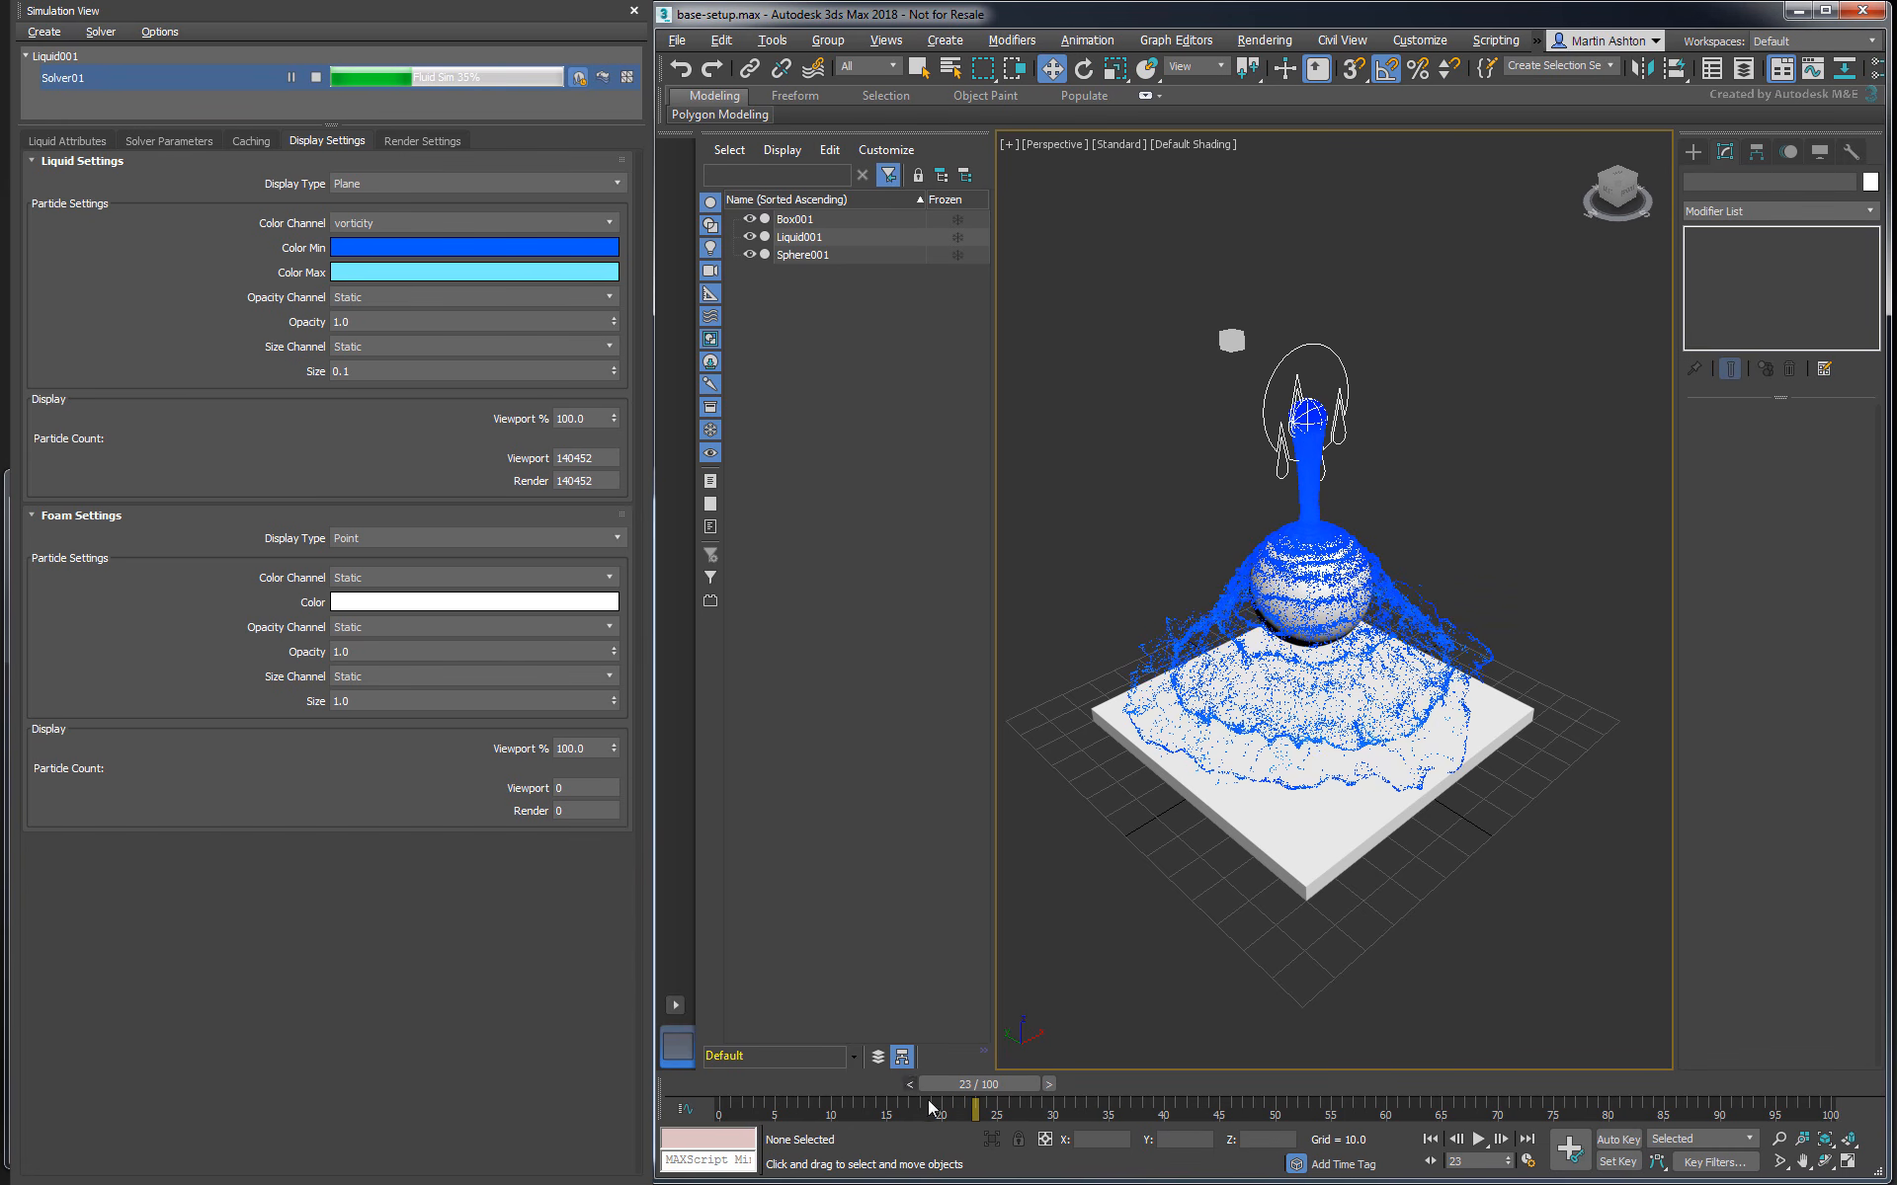
- Preview the liquid simulation up to frame 32 and stop the solver
drag(973, 1083, 1077, 1084)
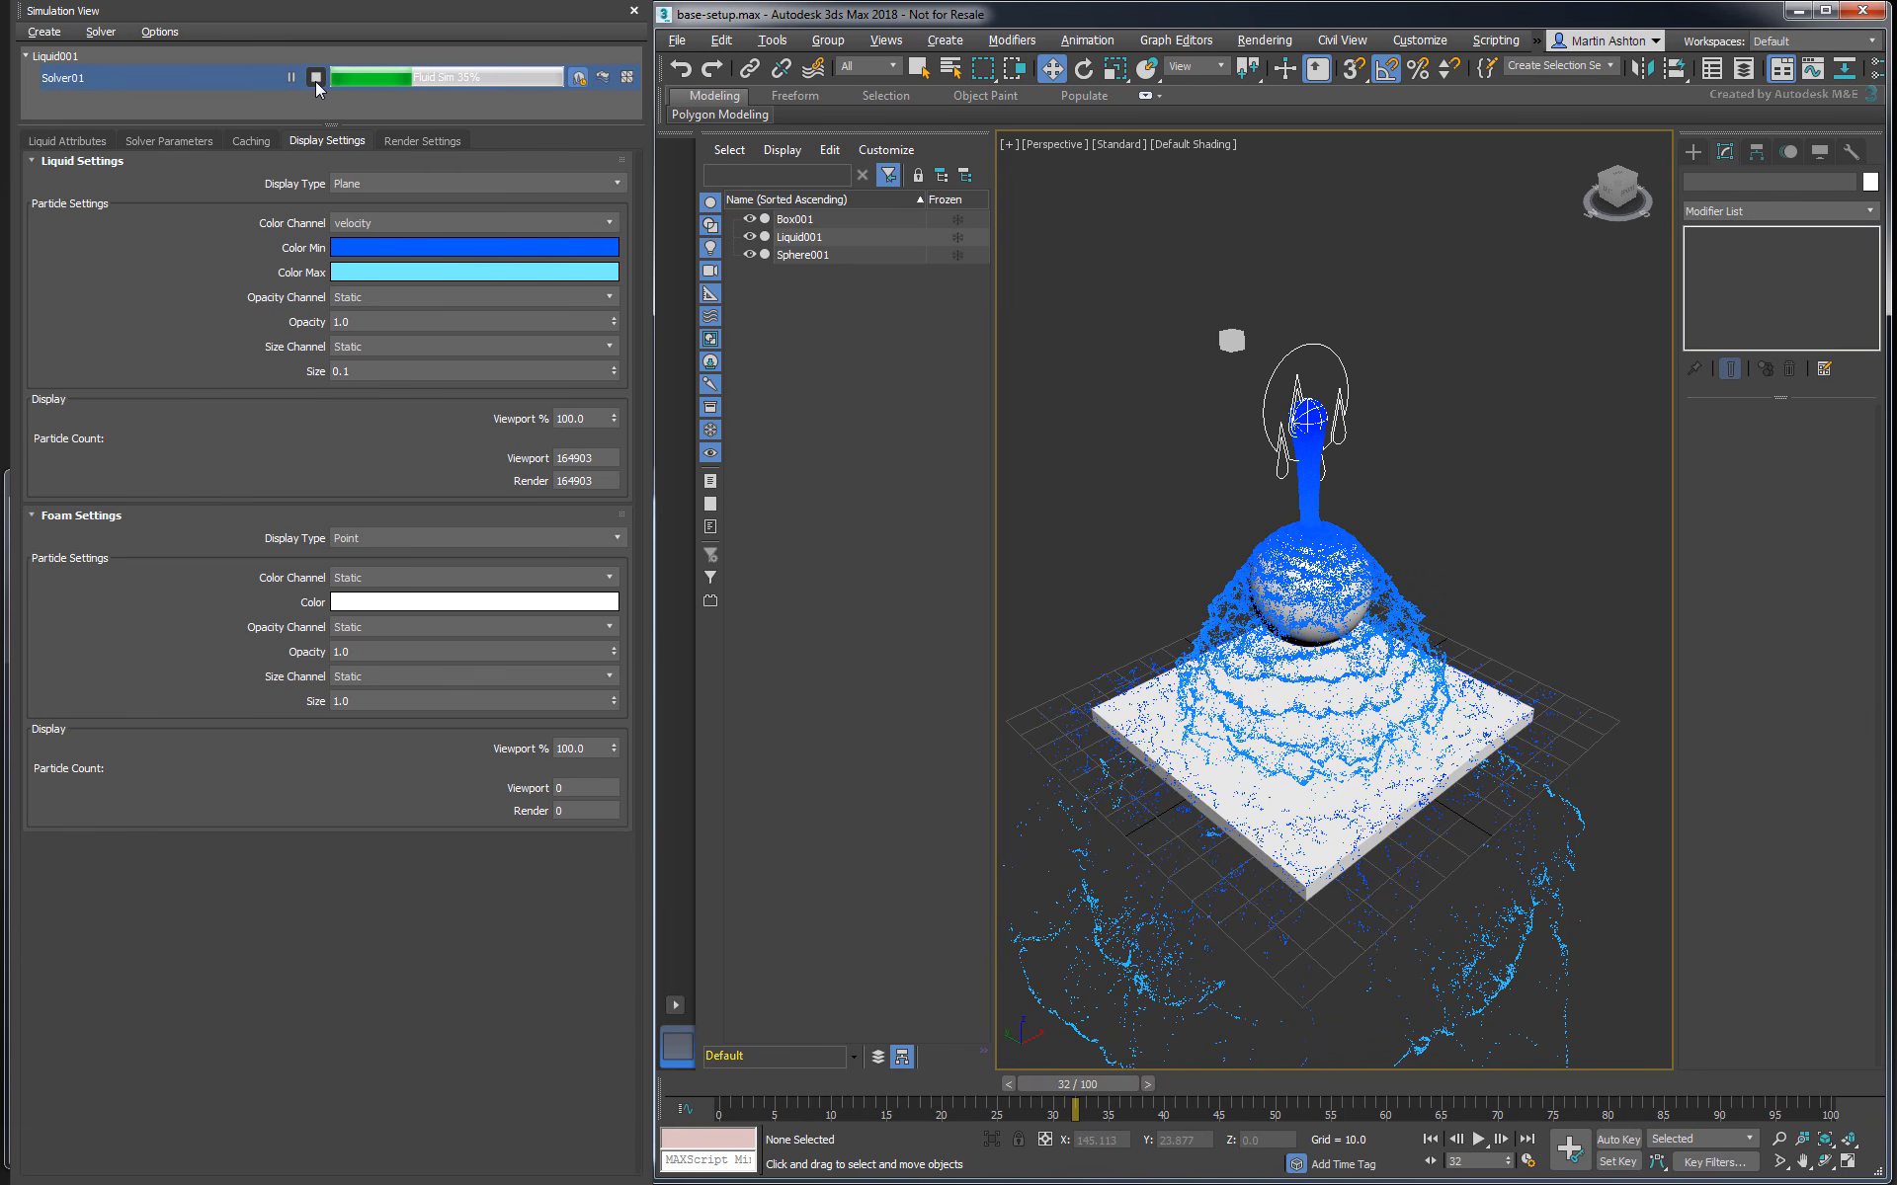
click(316, 78)
- Create a 200 by 200 standard plane centred under the box and name it Kill Plane
click(1692, 152)
click(1701, 207)
click(1703, 227)
click(1814, 353)
drag(1304, 1005, 1308, 556)
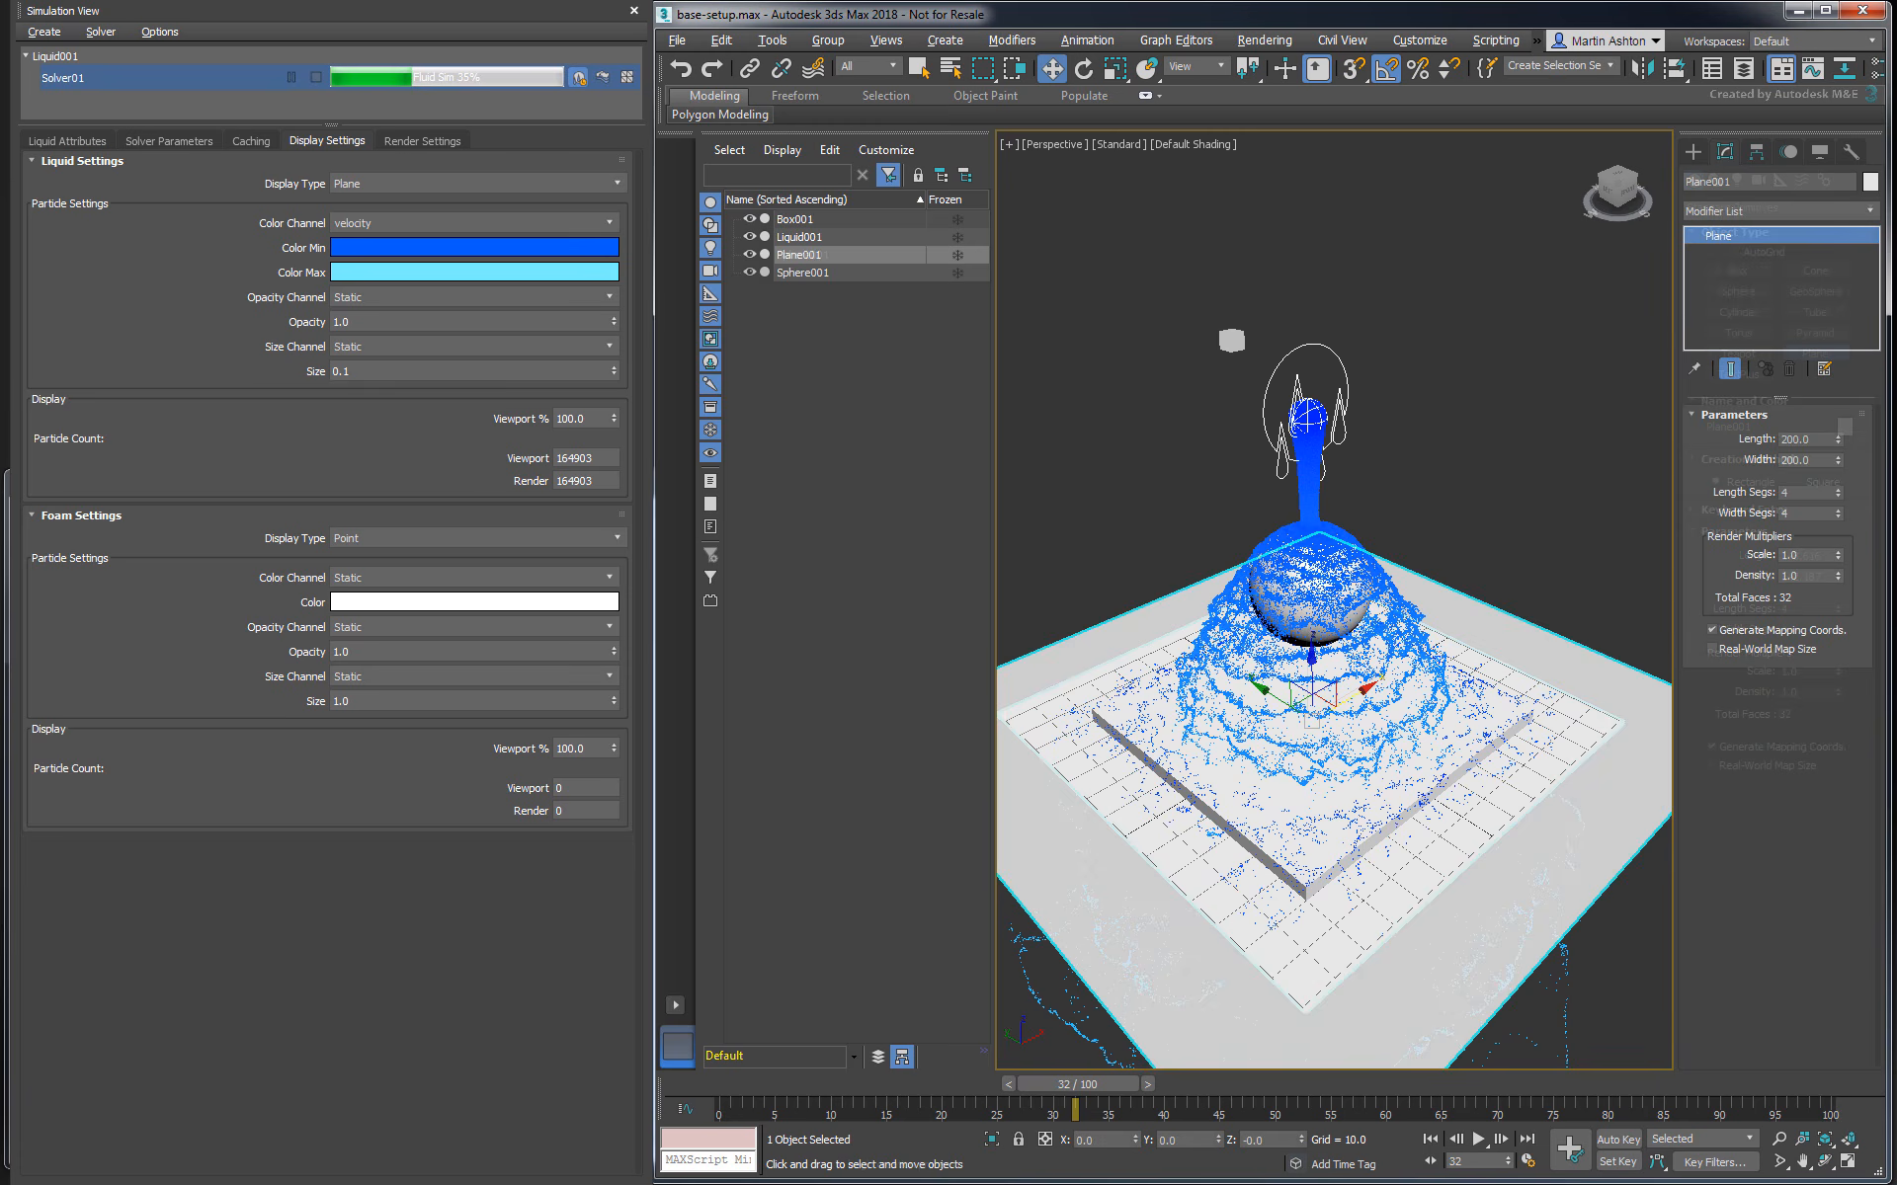
text(ill Plane)
key(Return)
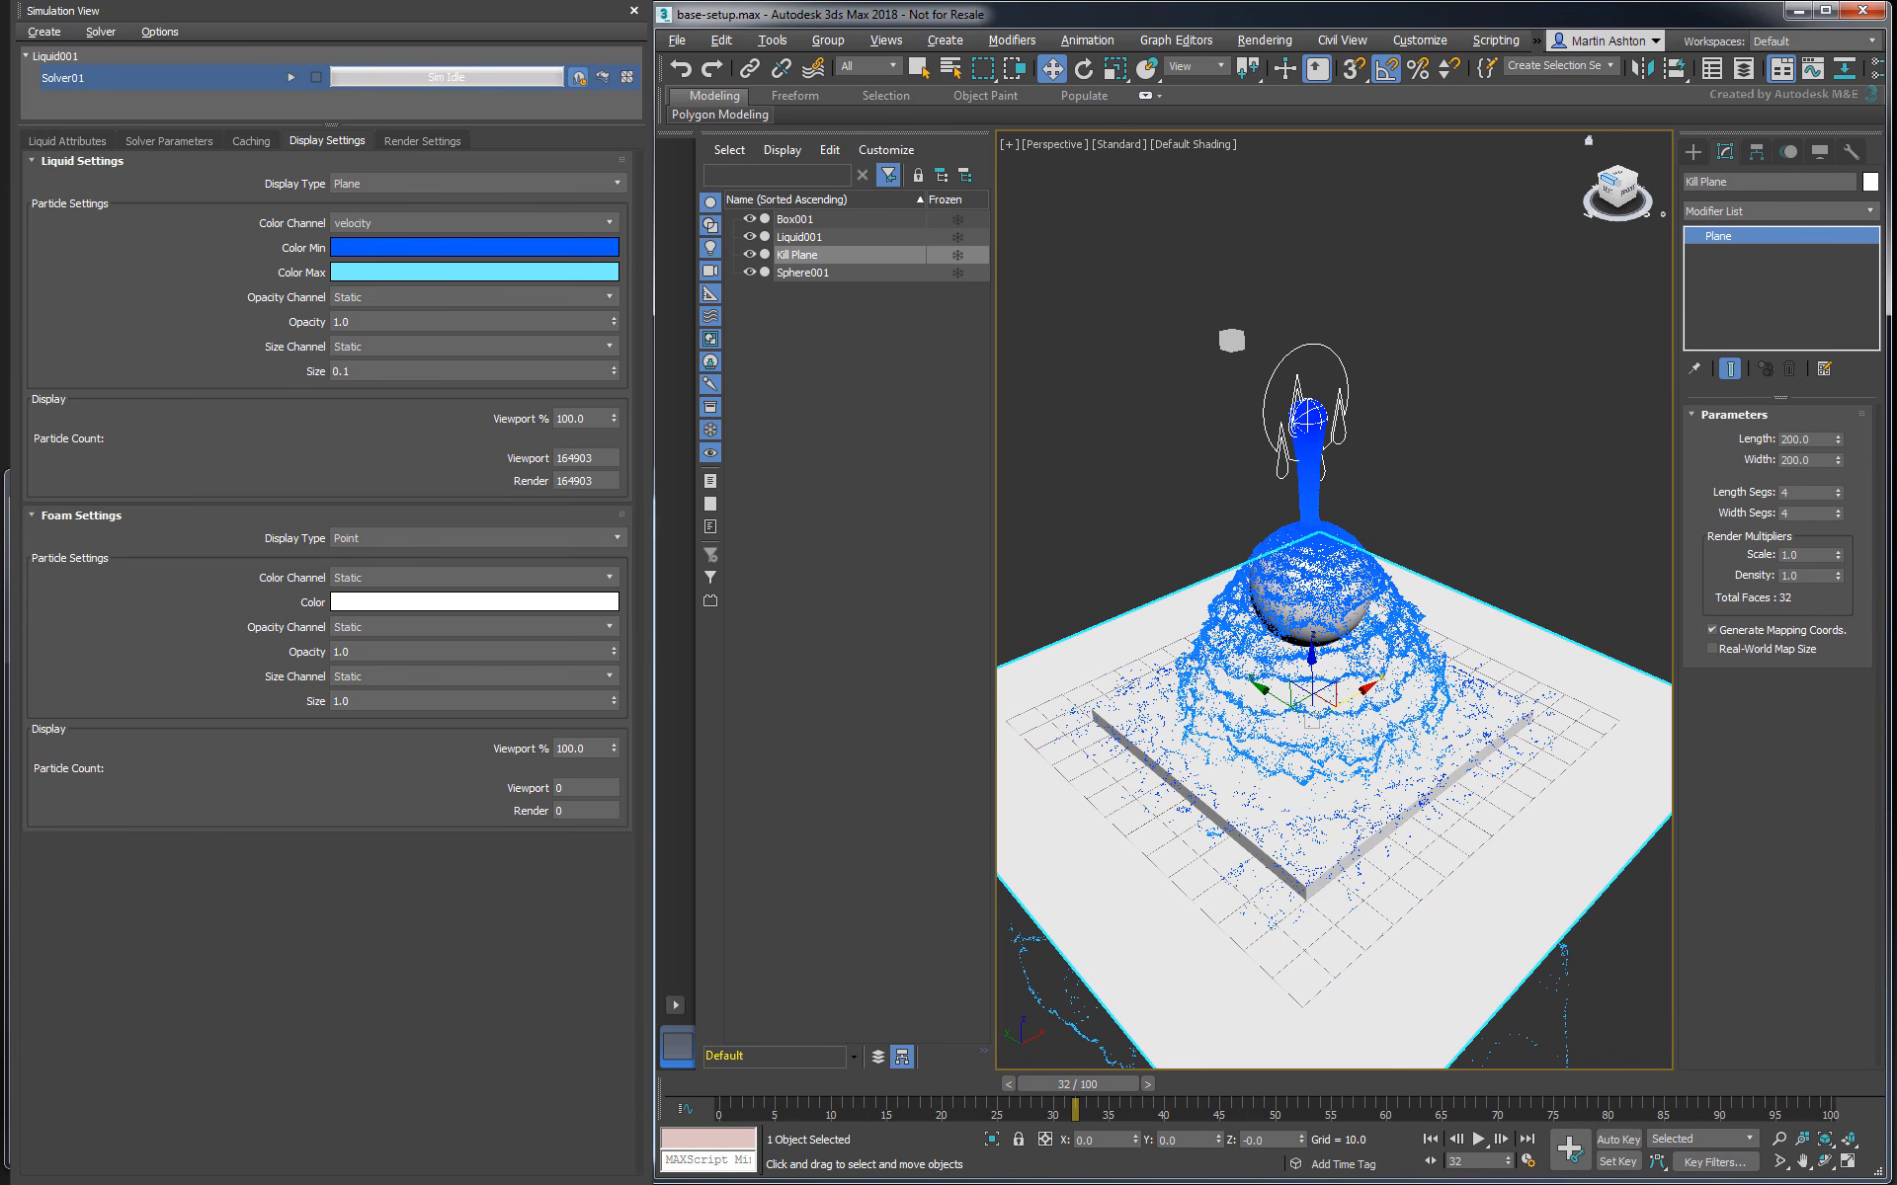
- Make the Kill Plane non-renderable and display it as a box in its object properties, leaving it deselected
right_click(1581, 652)
click(1616, 791)
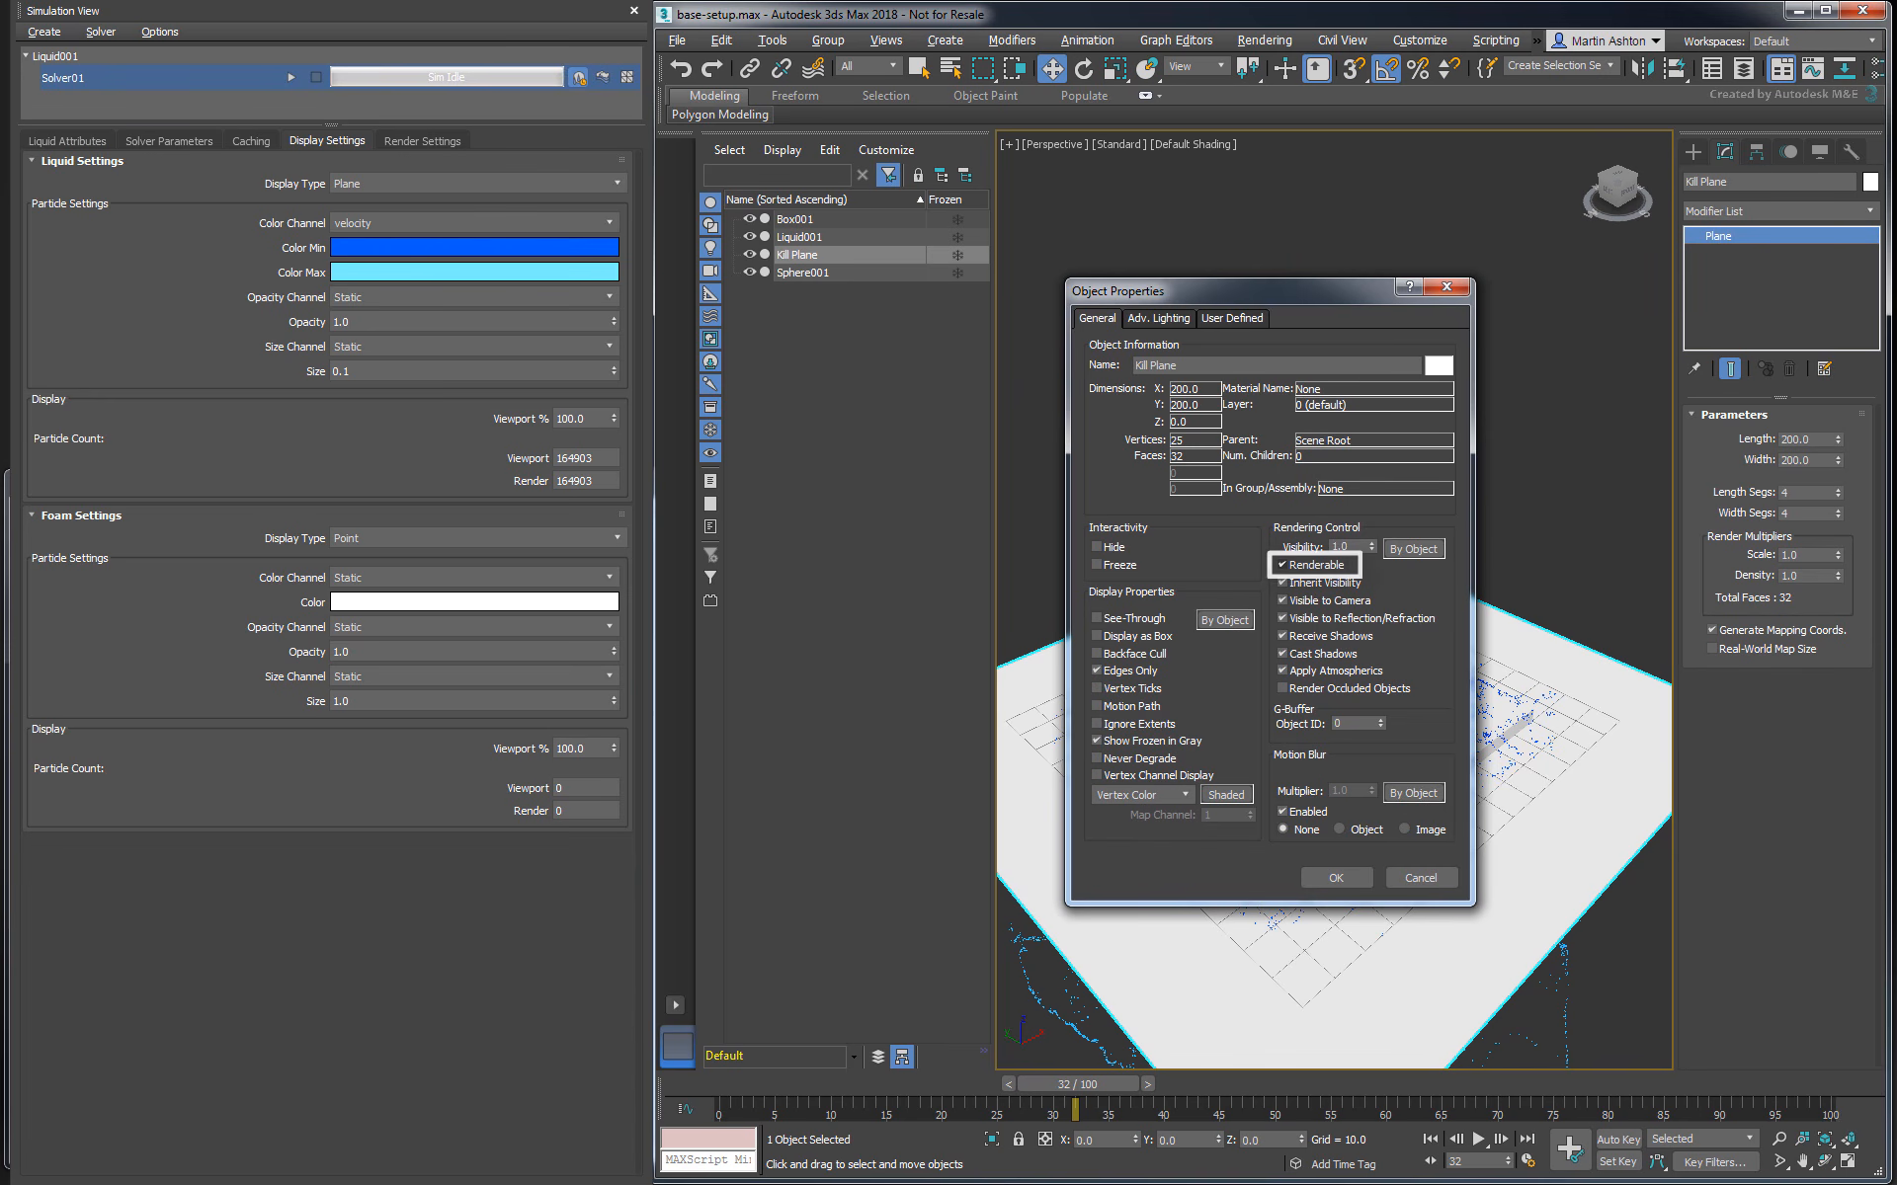
click(1302, 567)
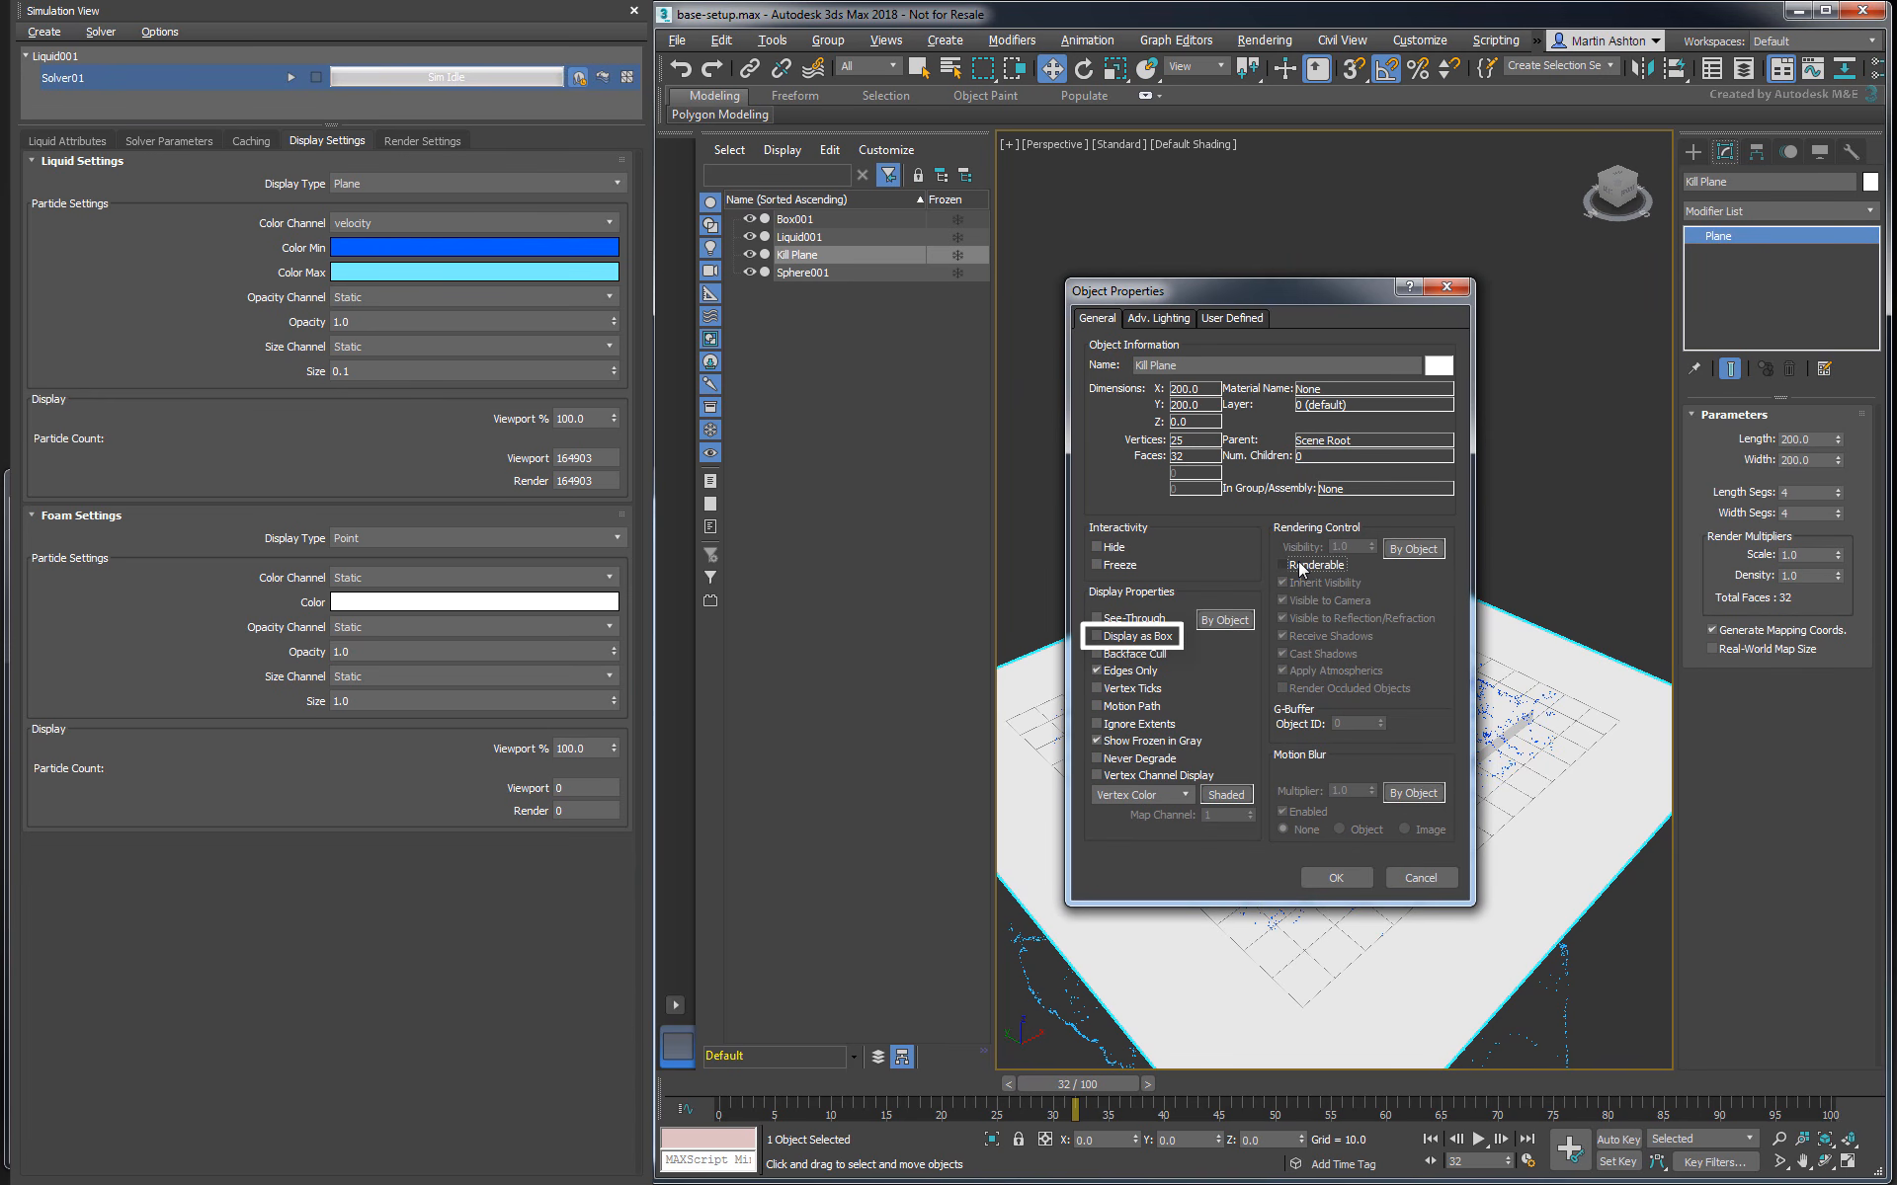
click(1096, 637)
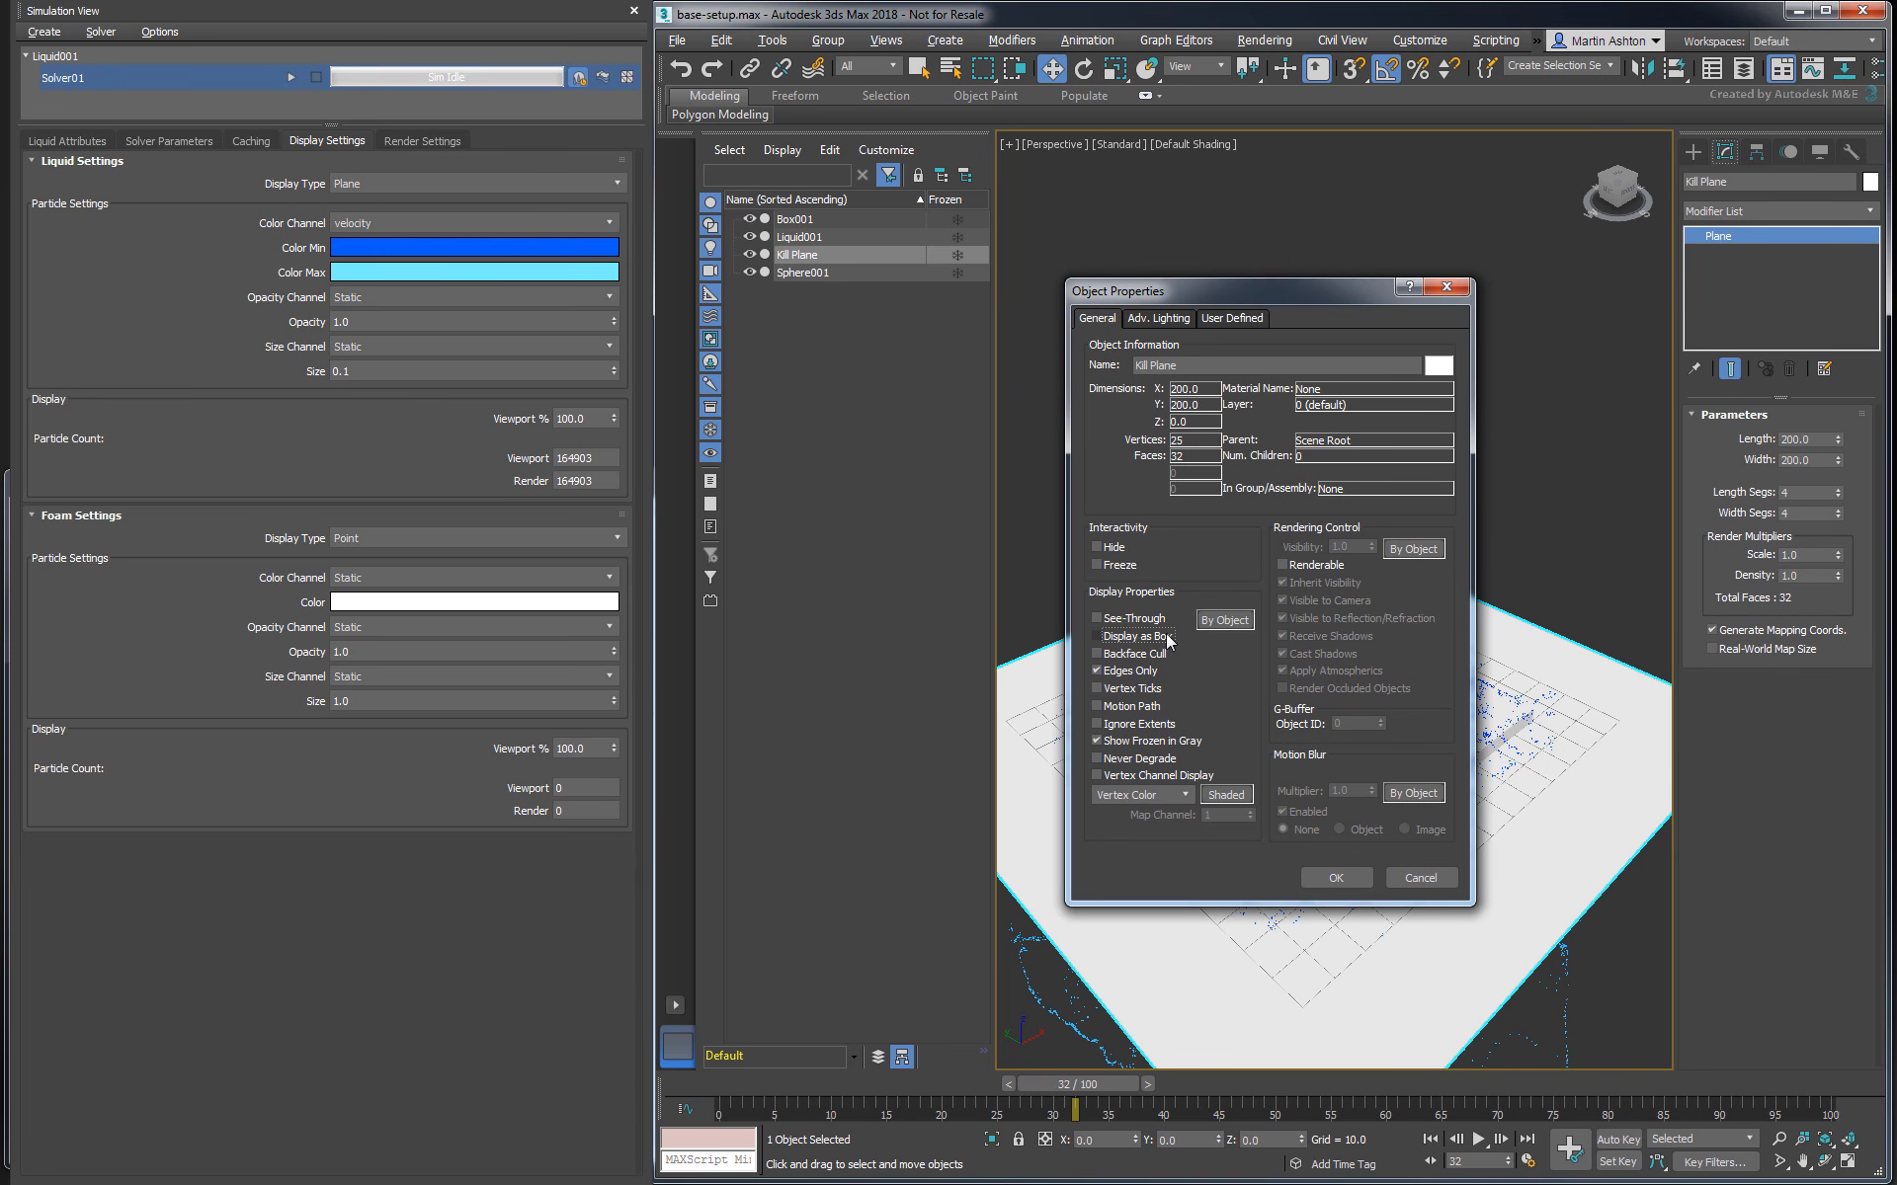
click(1335, 877)
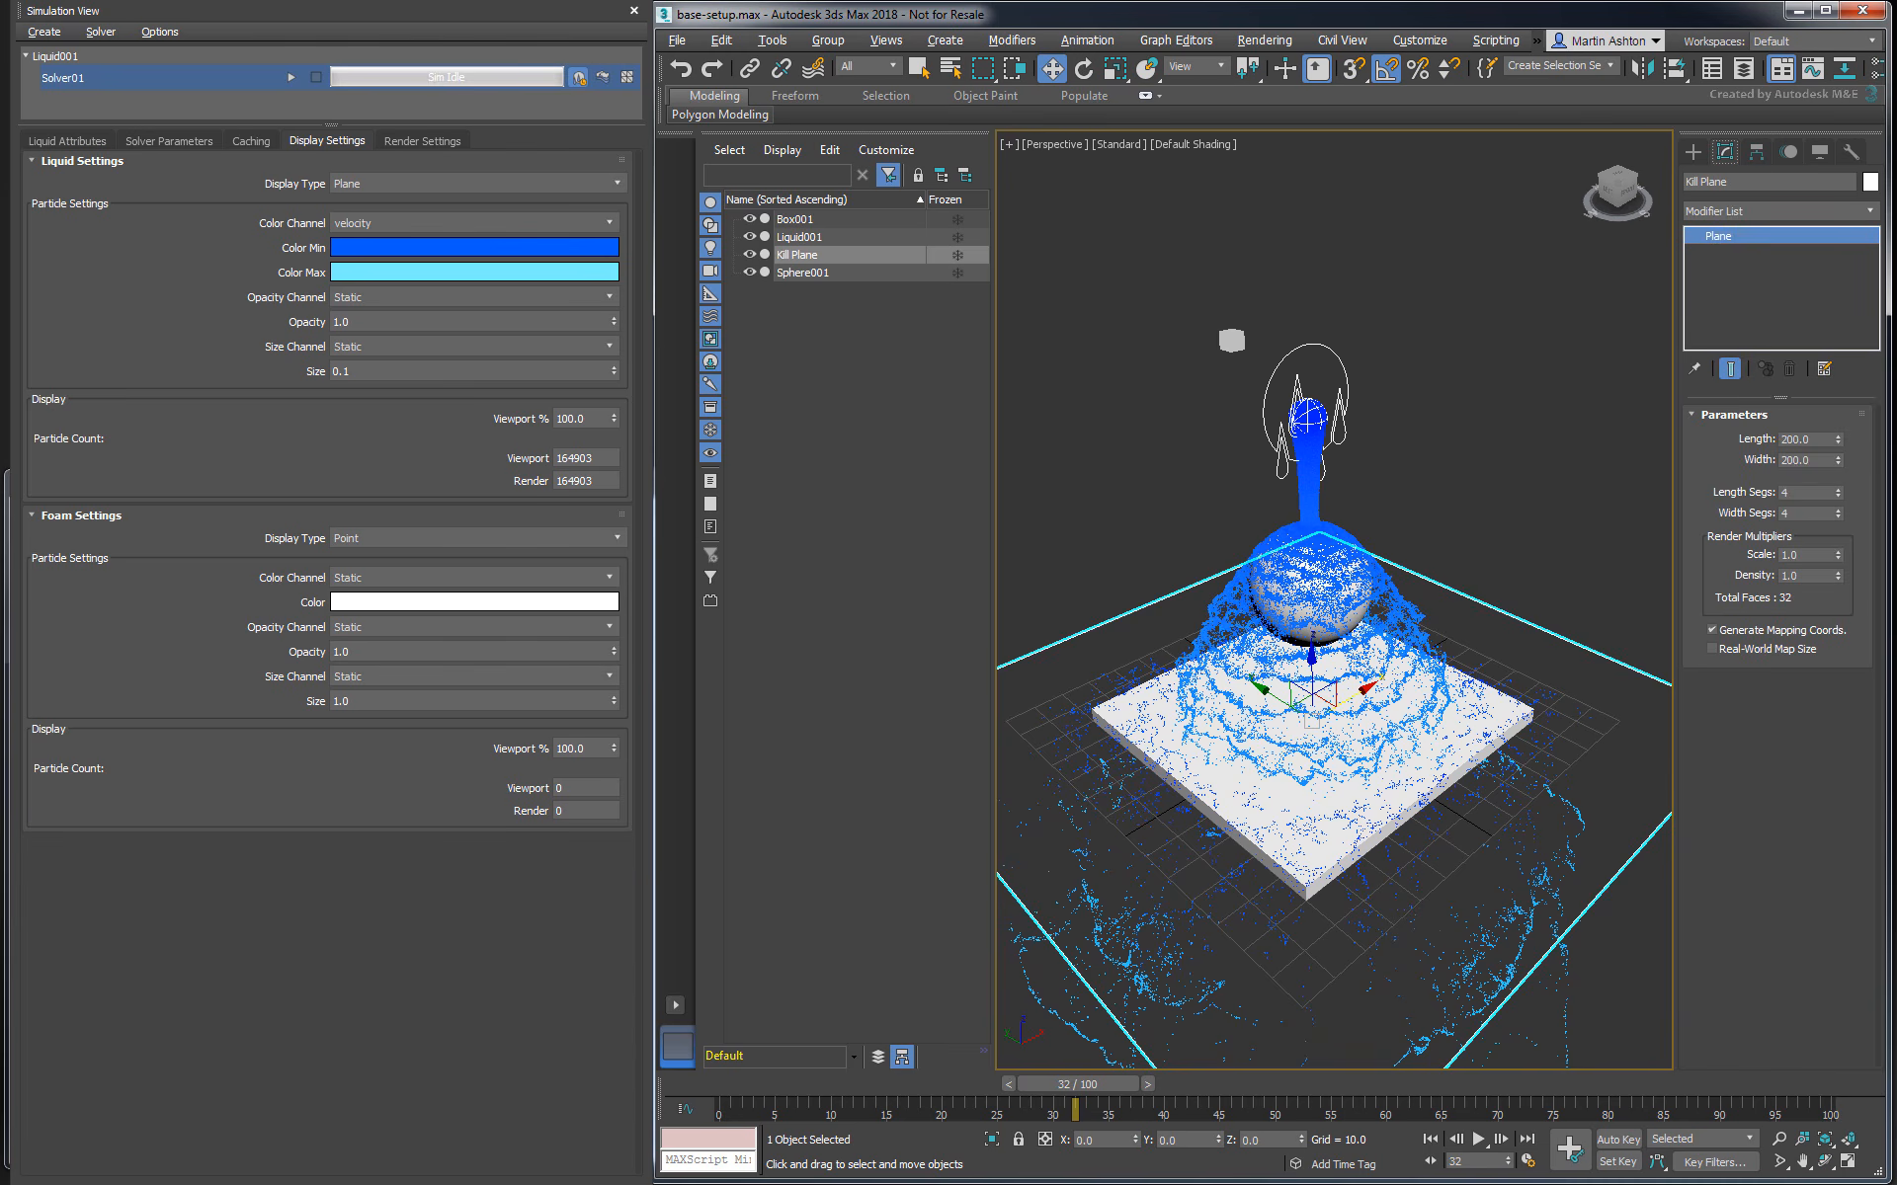
click(1460, 477)
- Add the Kill Plane object to the liquid's kill planes
click(78, 142)
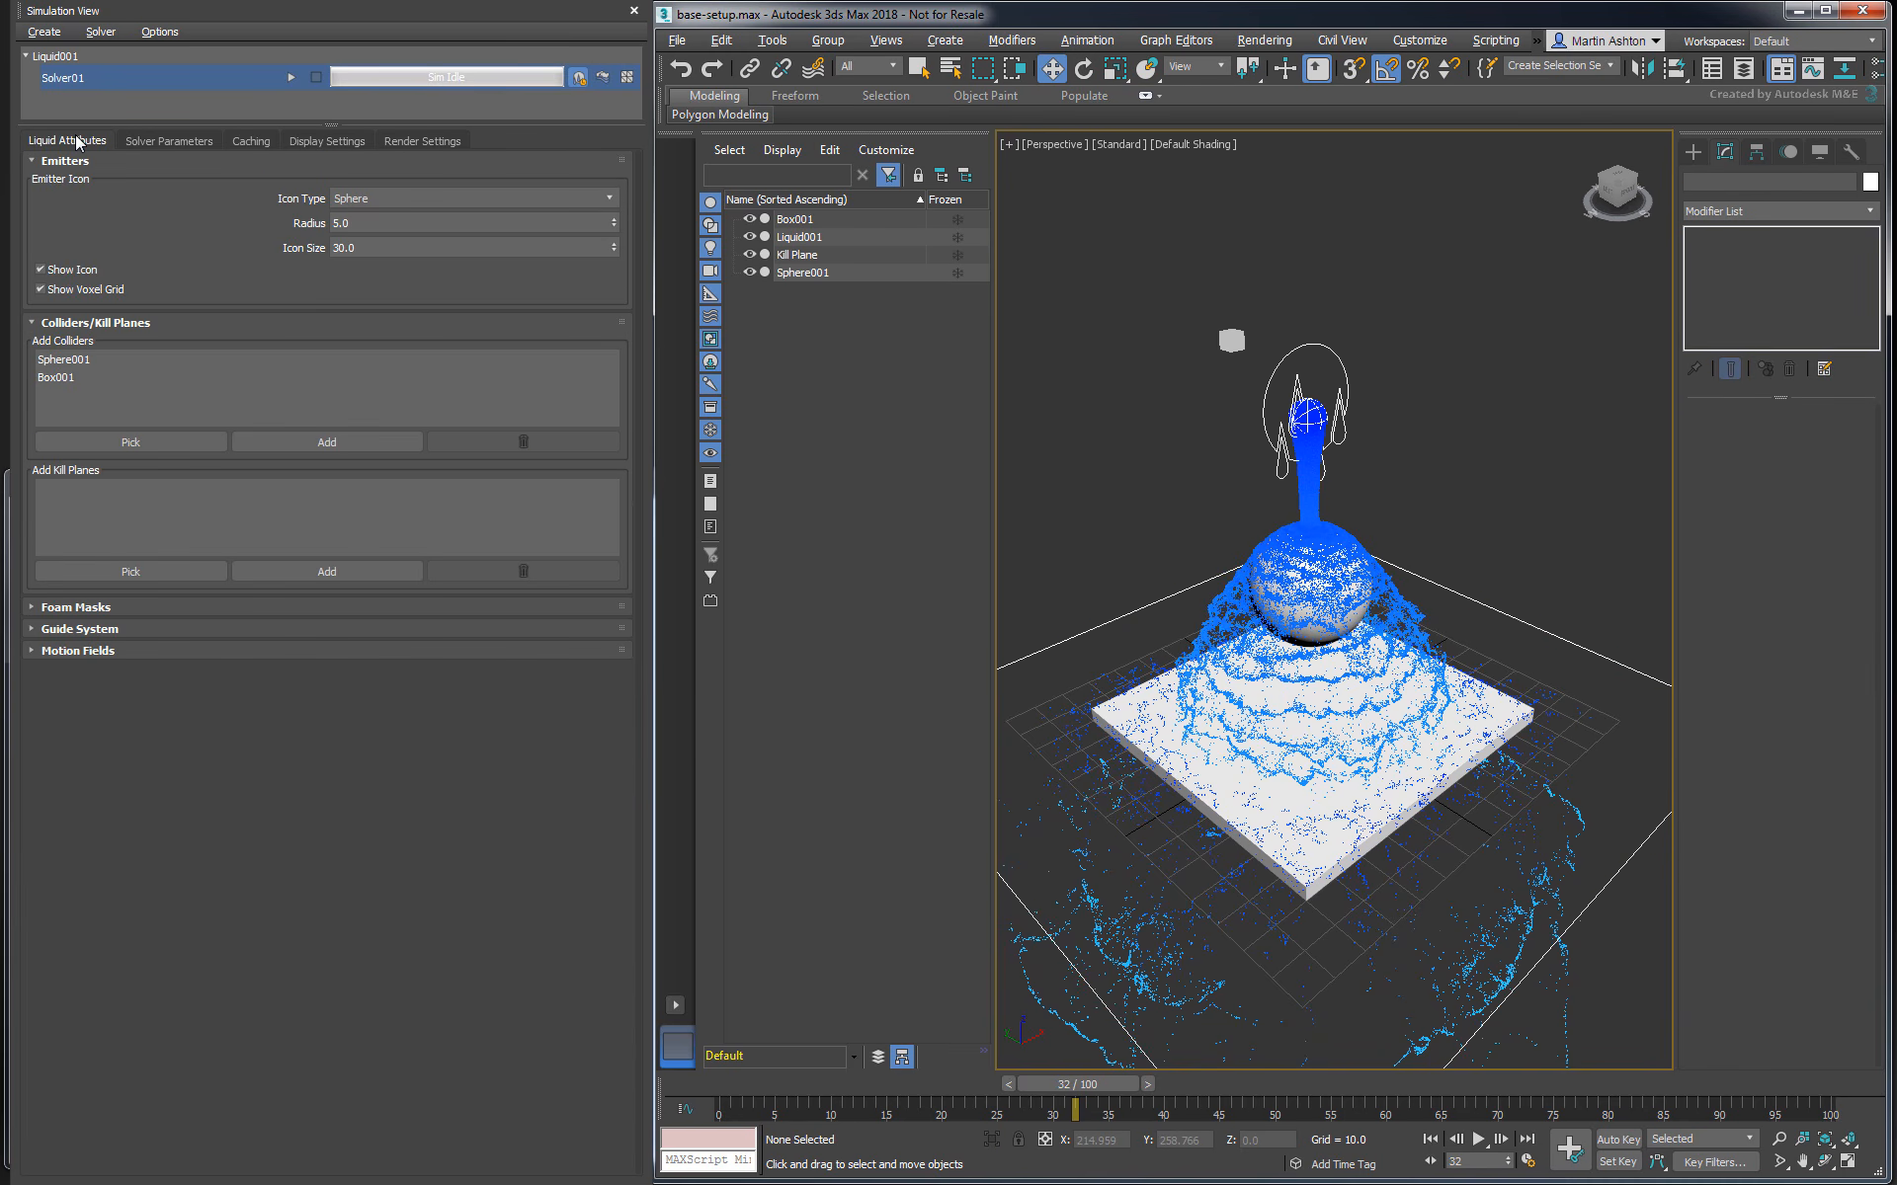
click(139, 572)
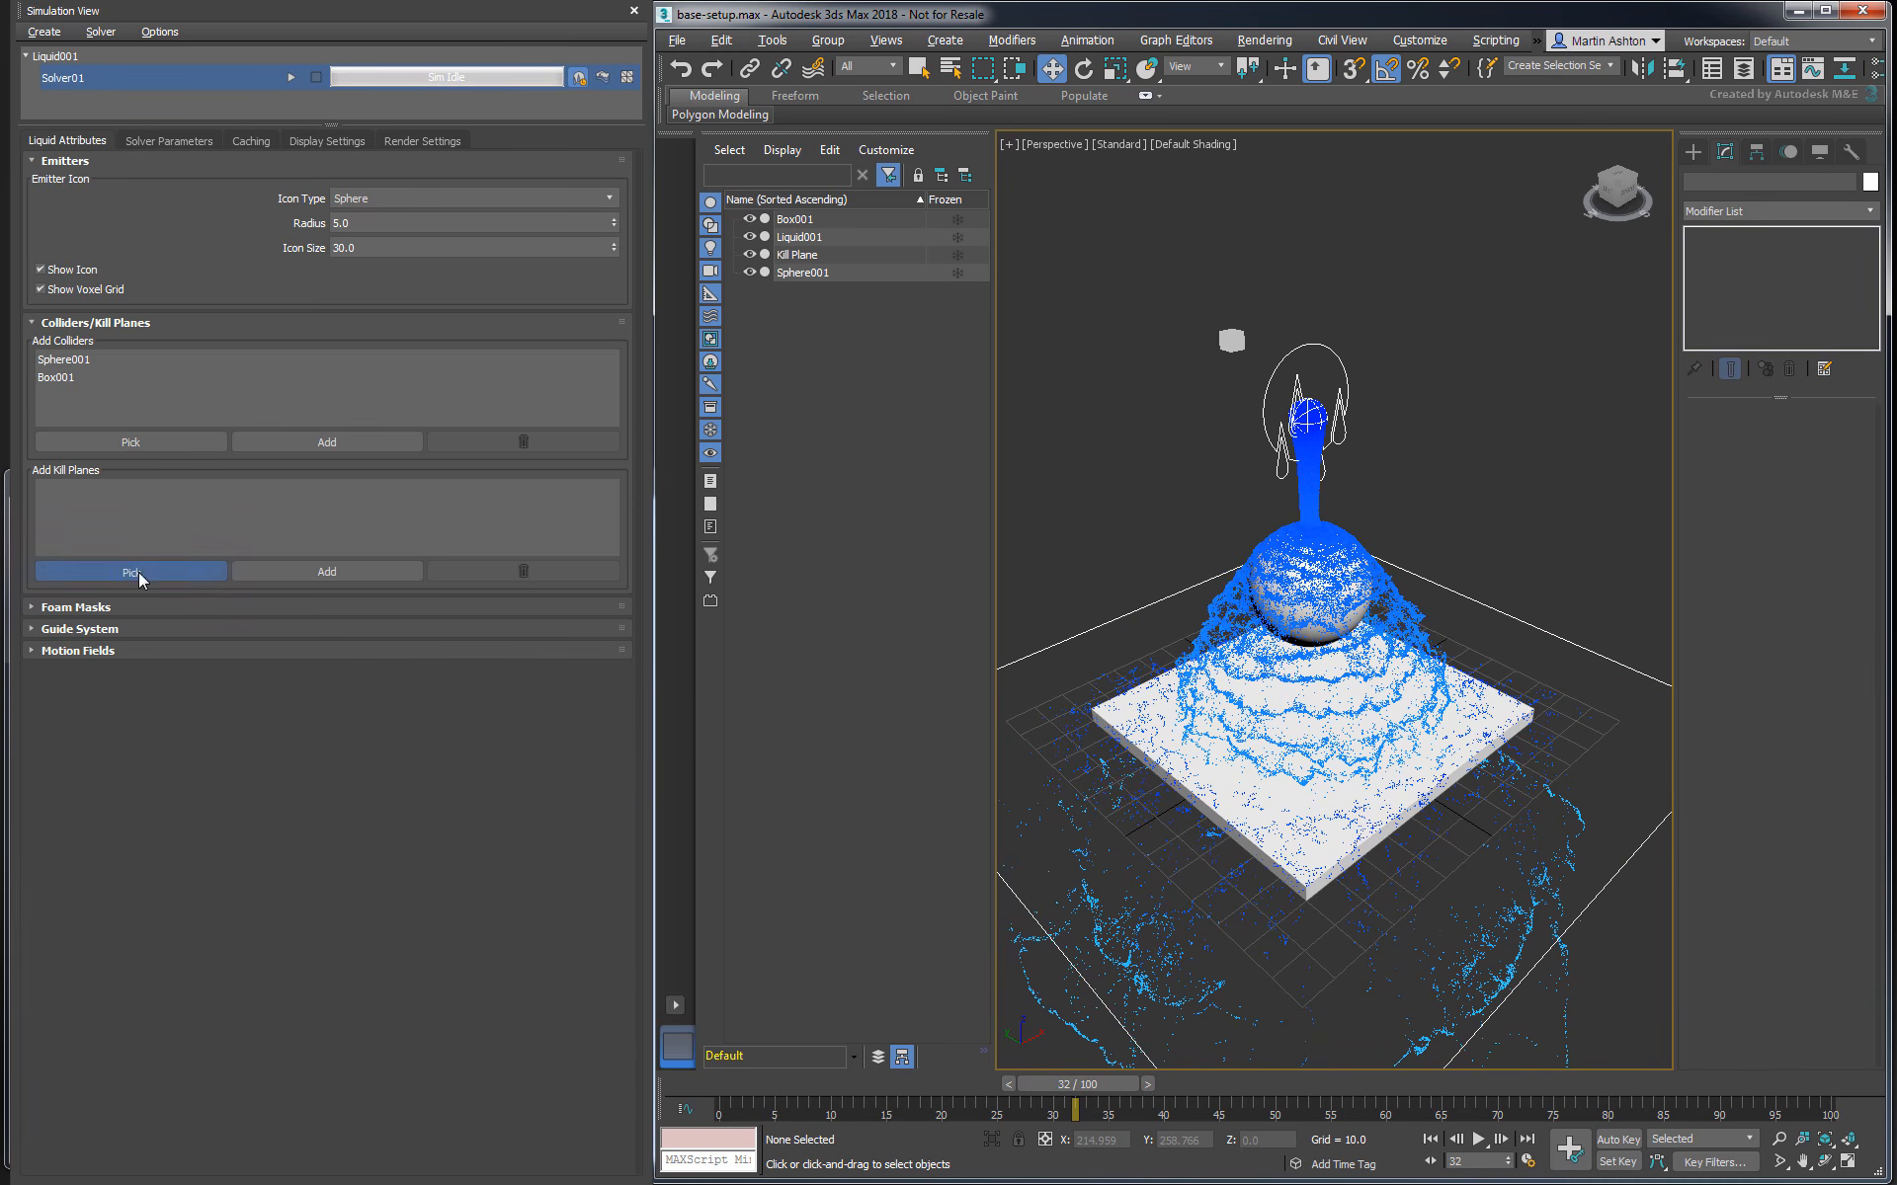
click(1069, 646)
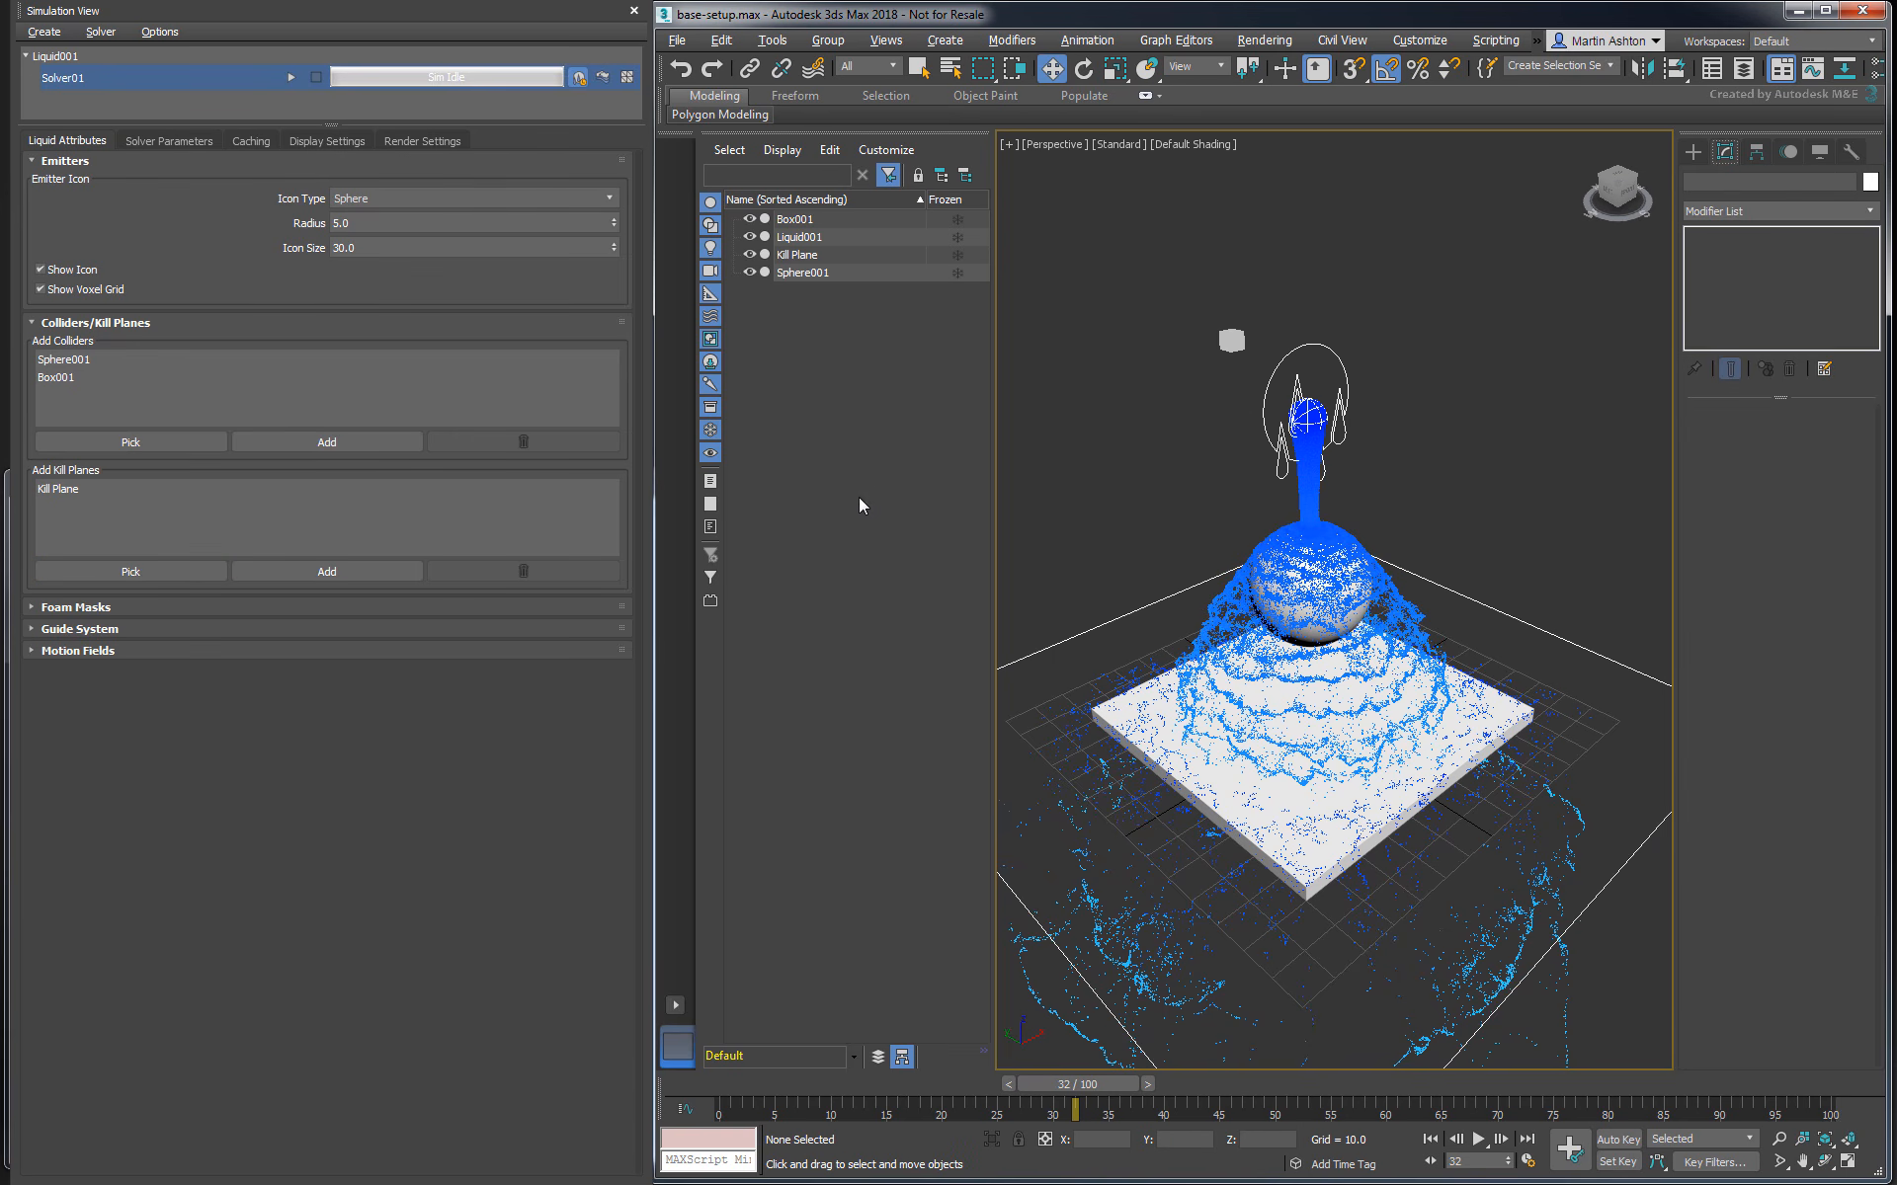
- Restart the liquid simulation from the beginning instead of resuming the partial cache, and stop the solver
click(290, 77)
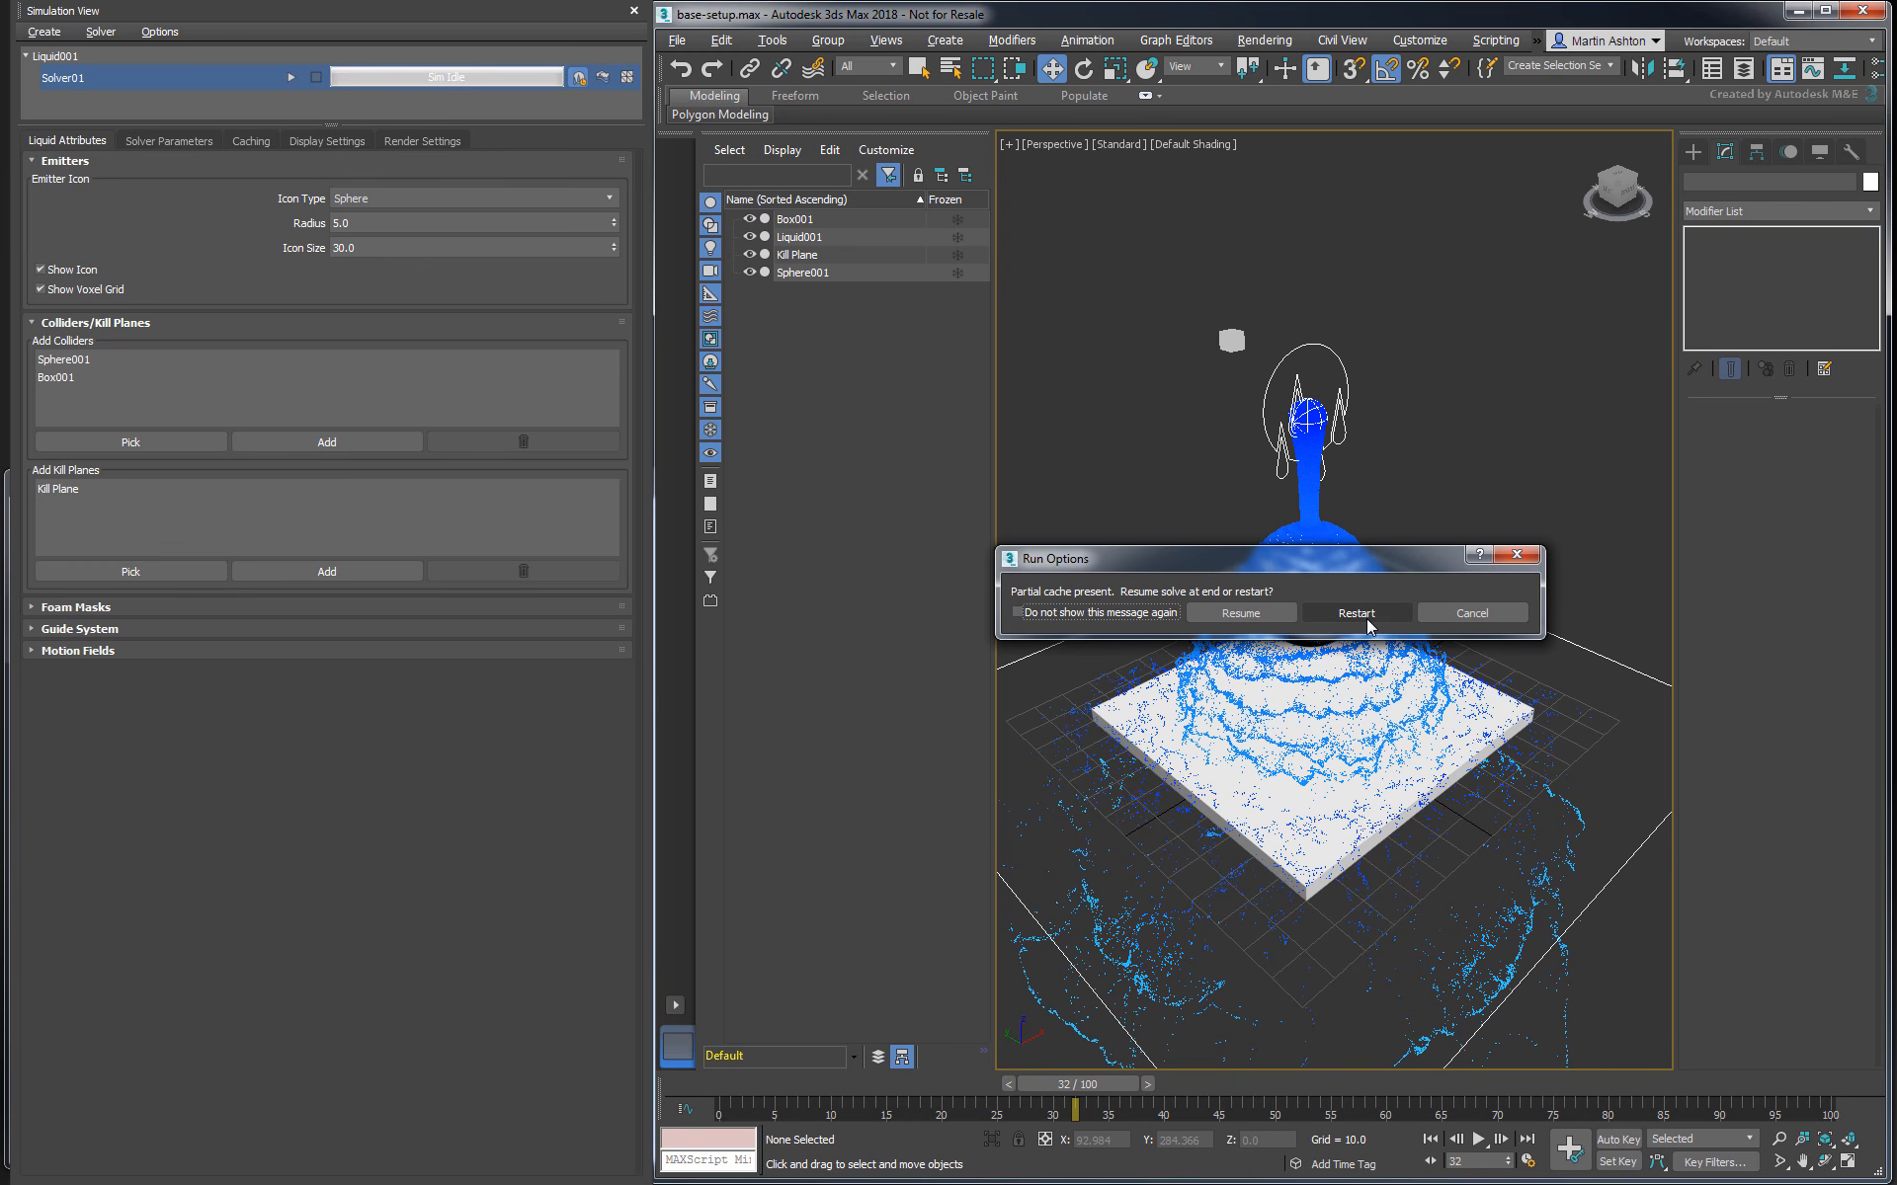
click(1369, 625)
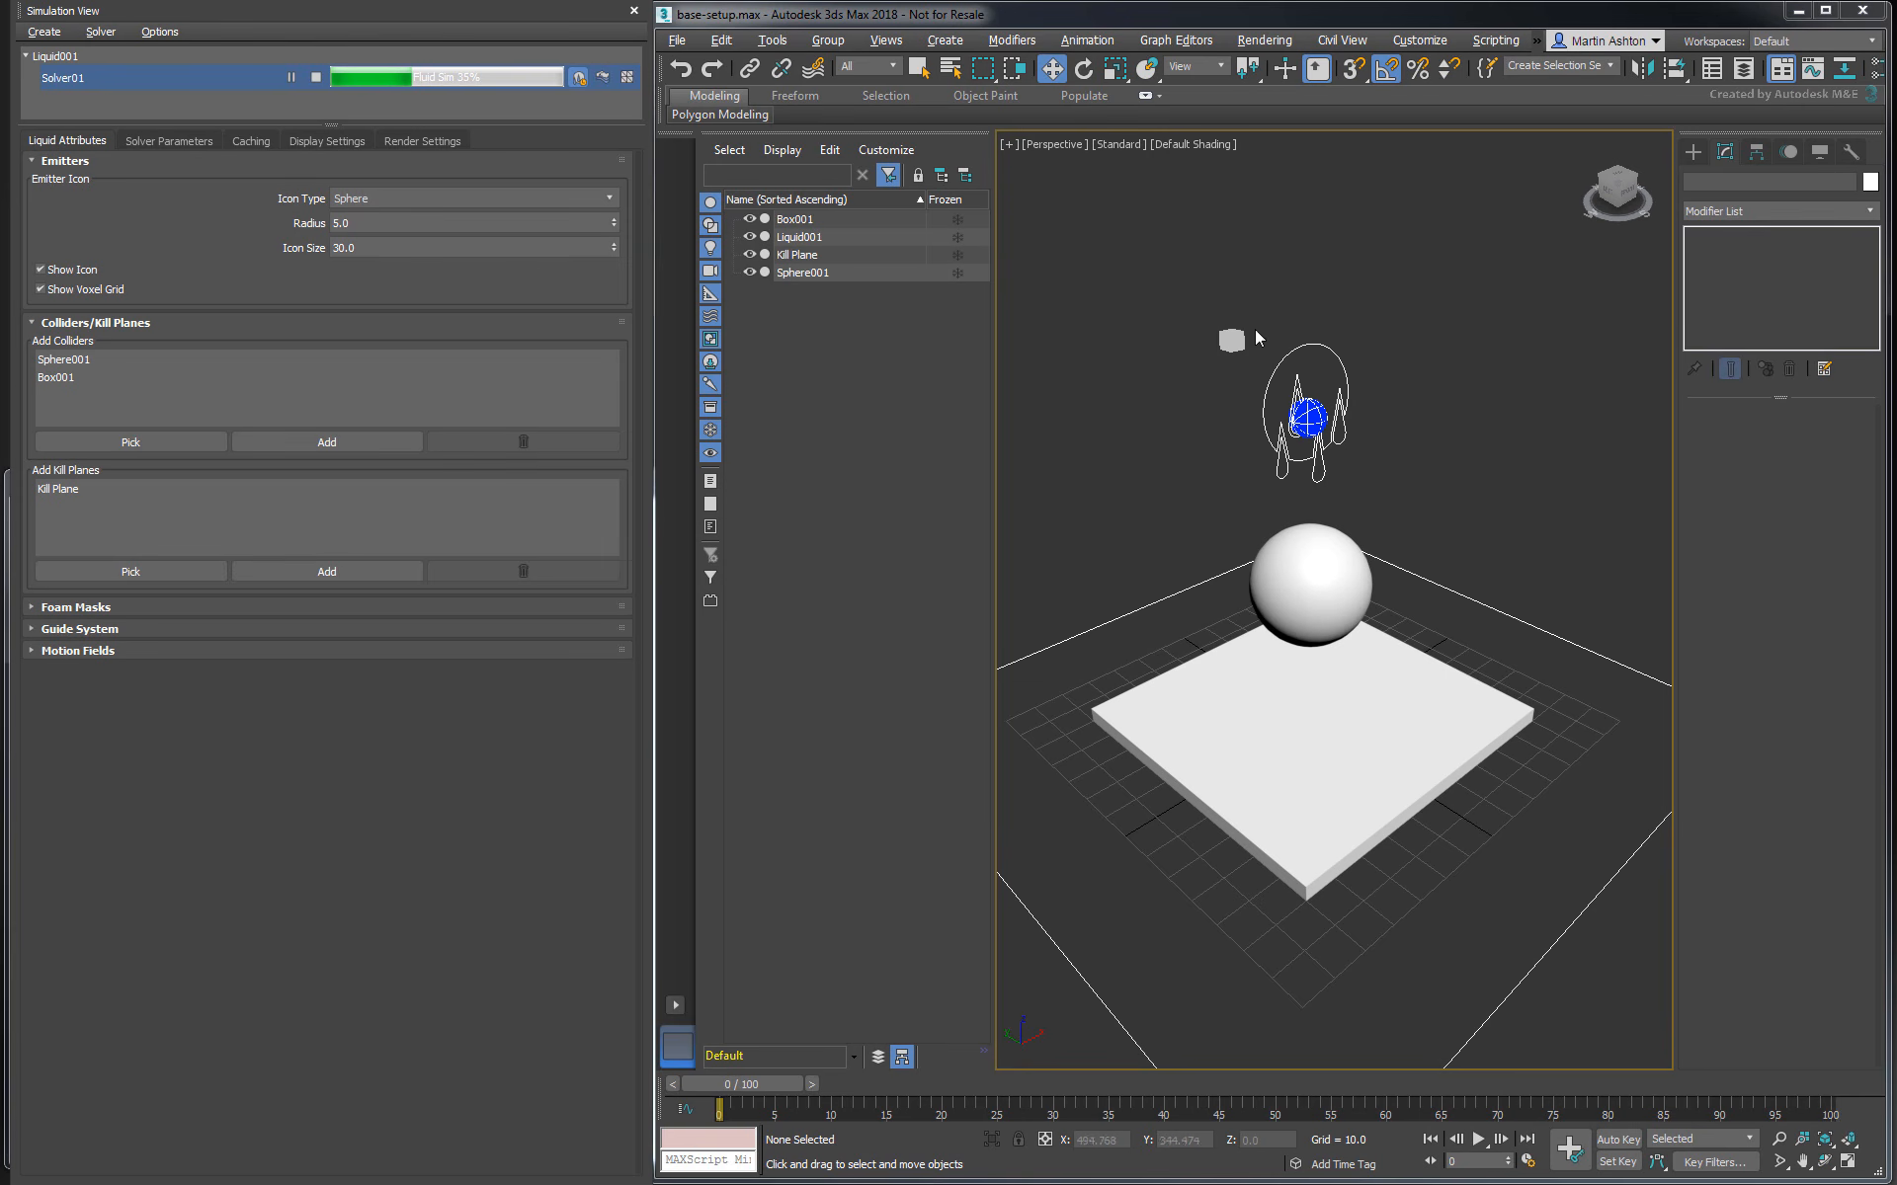
click(317, 78)
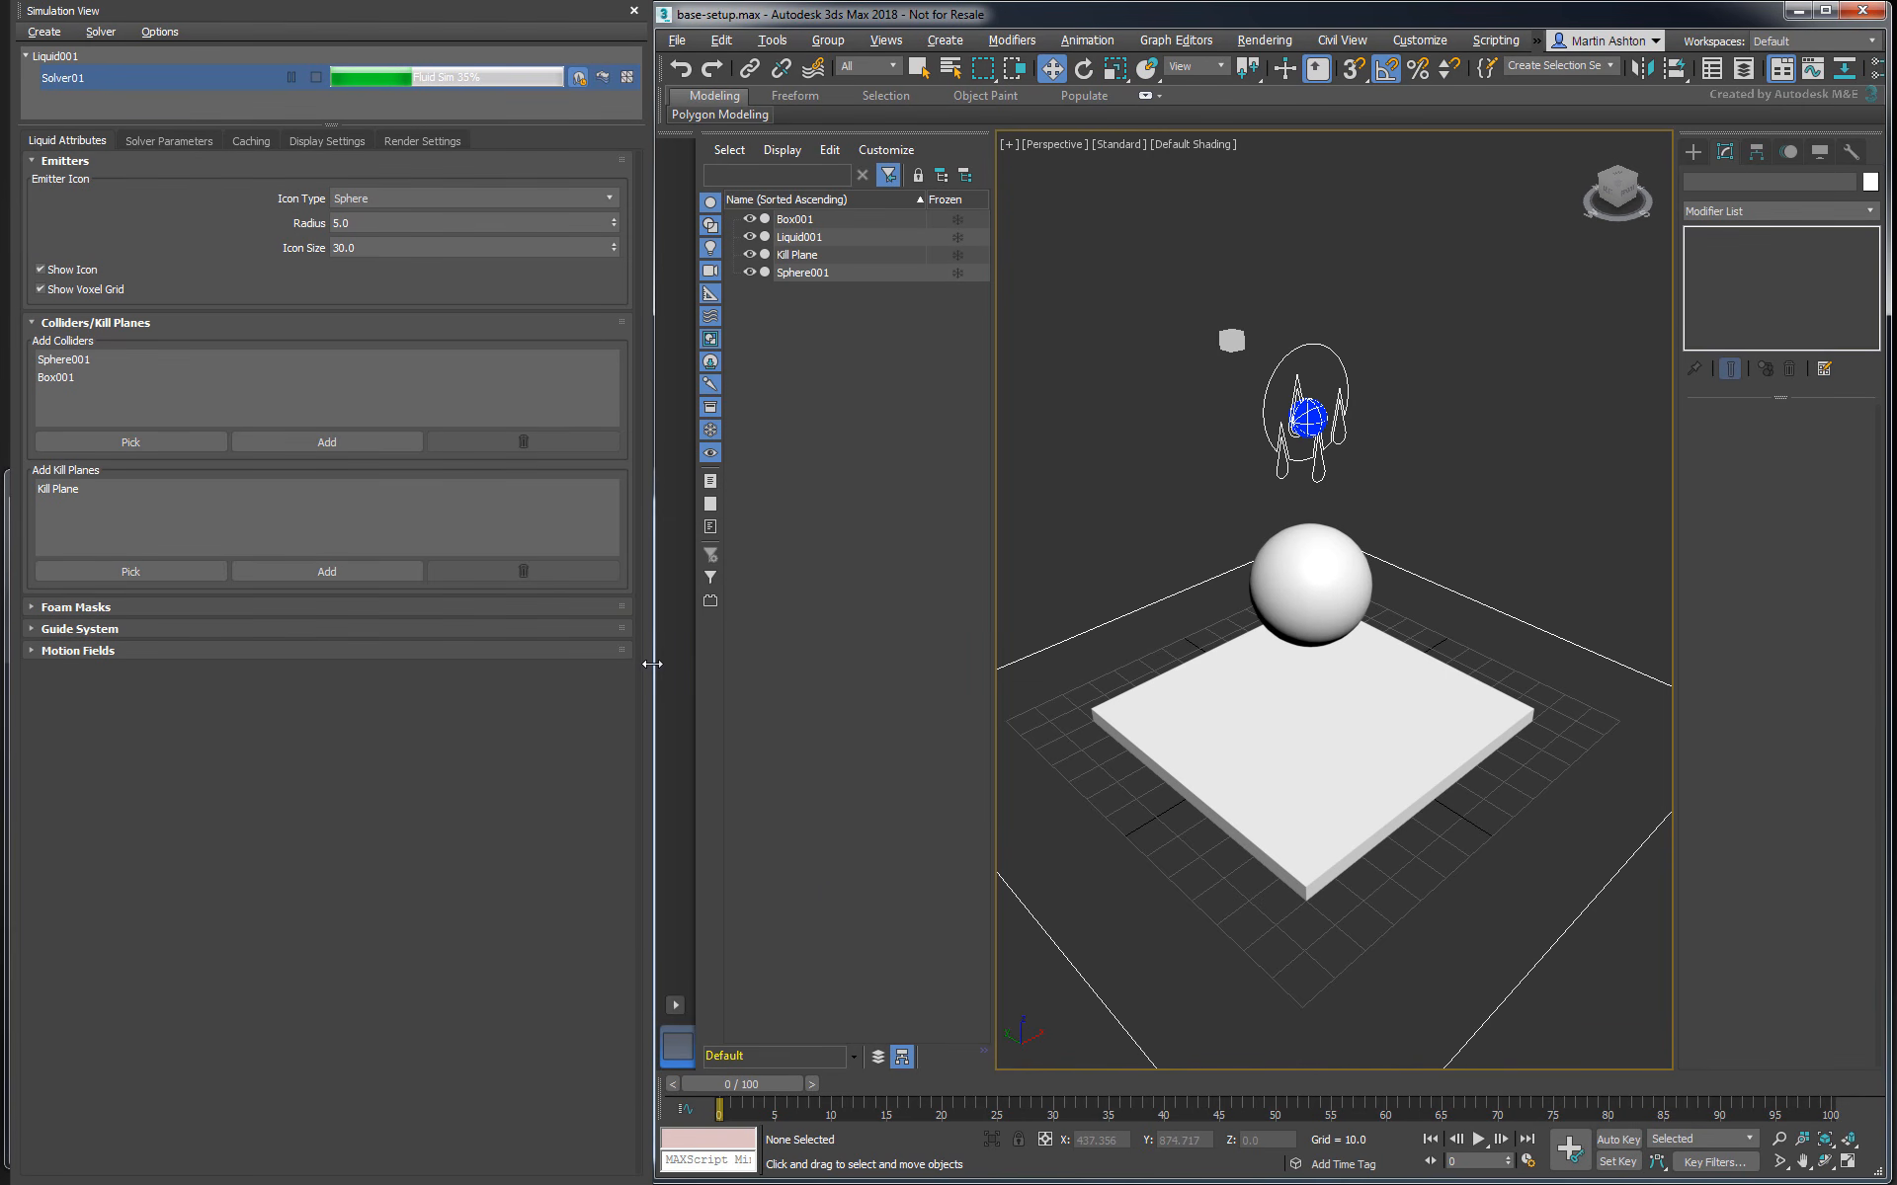
- Show the simulated liquid at frame 35 and open the Master Voxel Size in Solver01's simulation parameters
drag(731, 1086, 1109, 1122)
key(w)
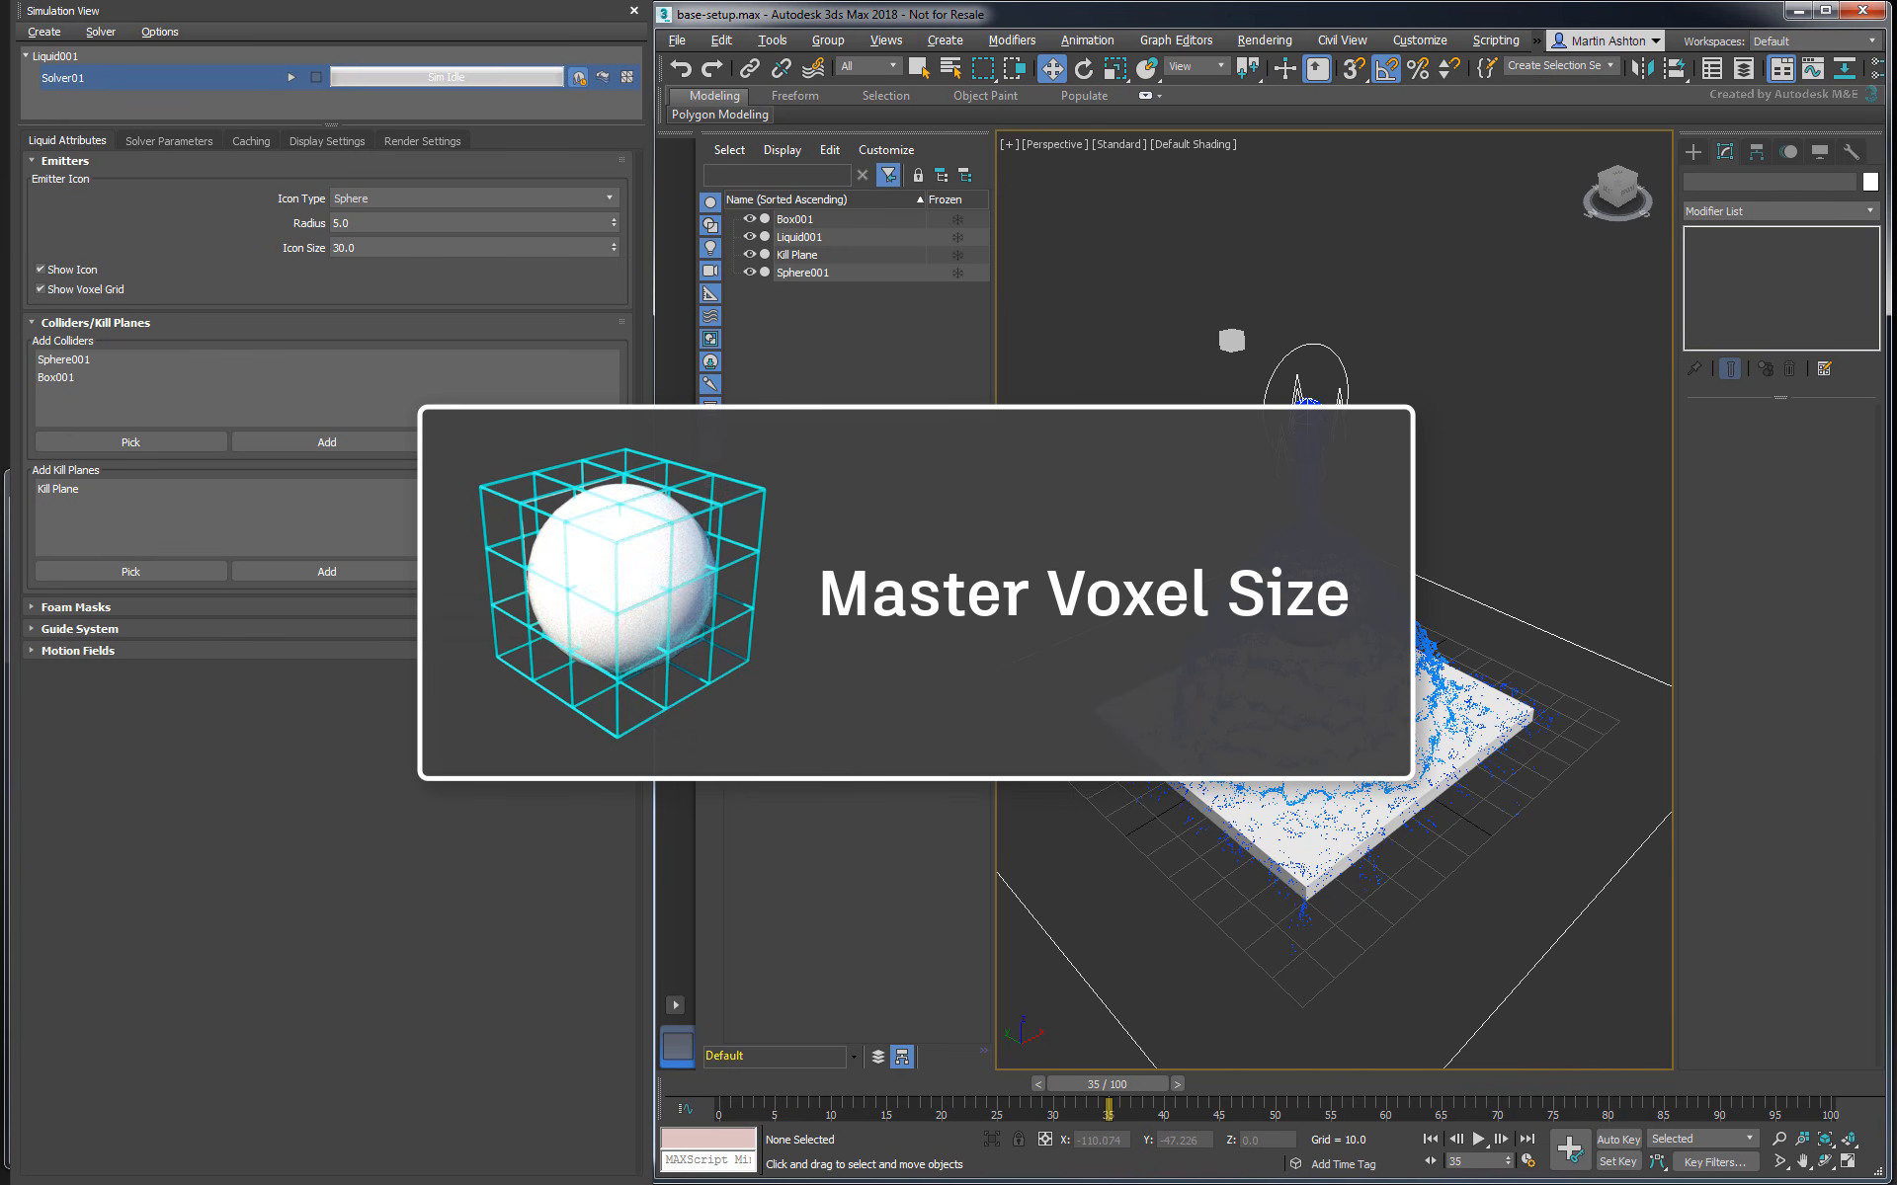
click(191, 143)
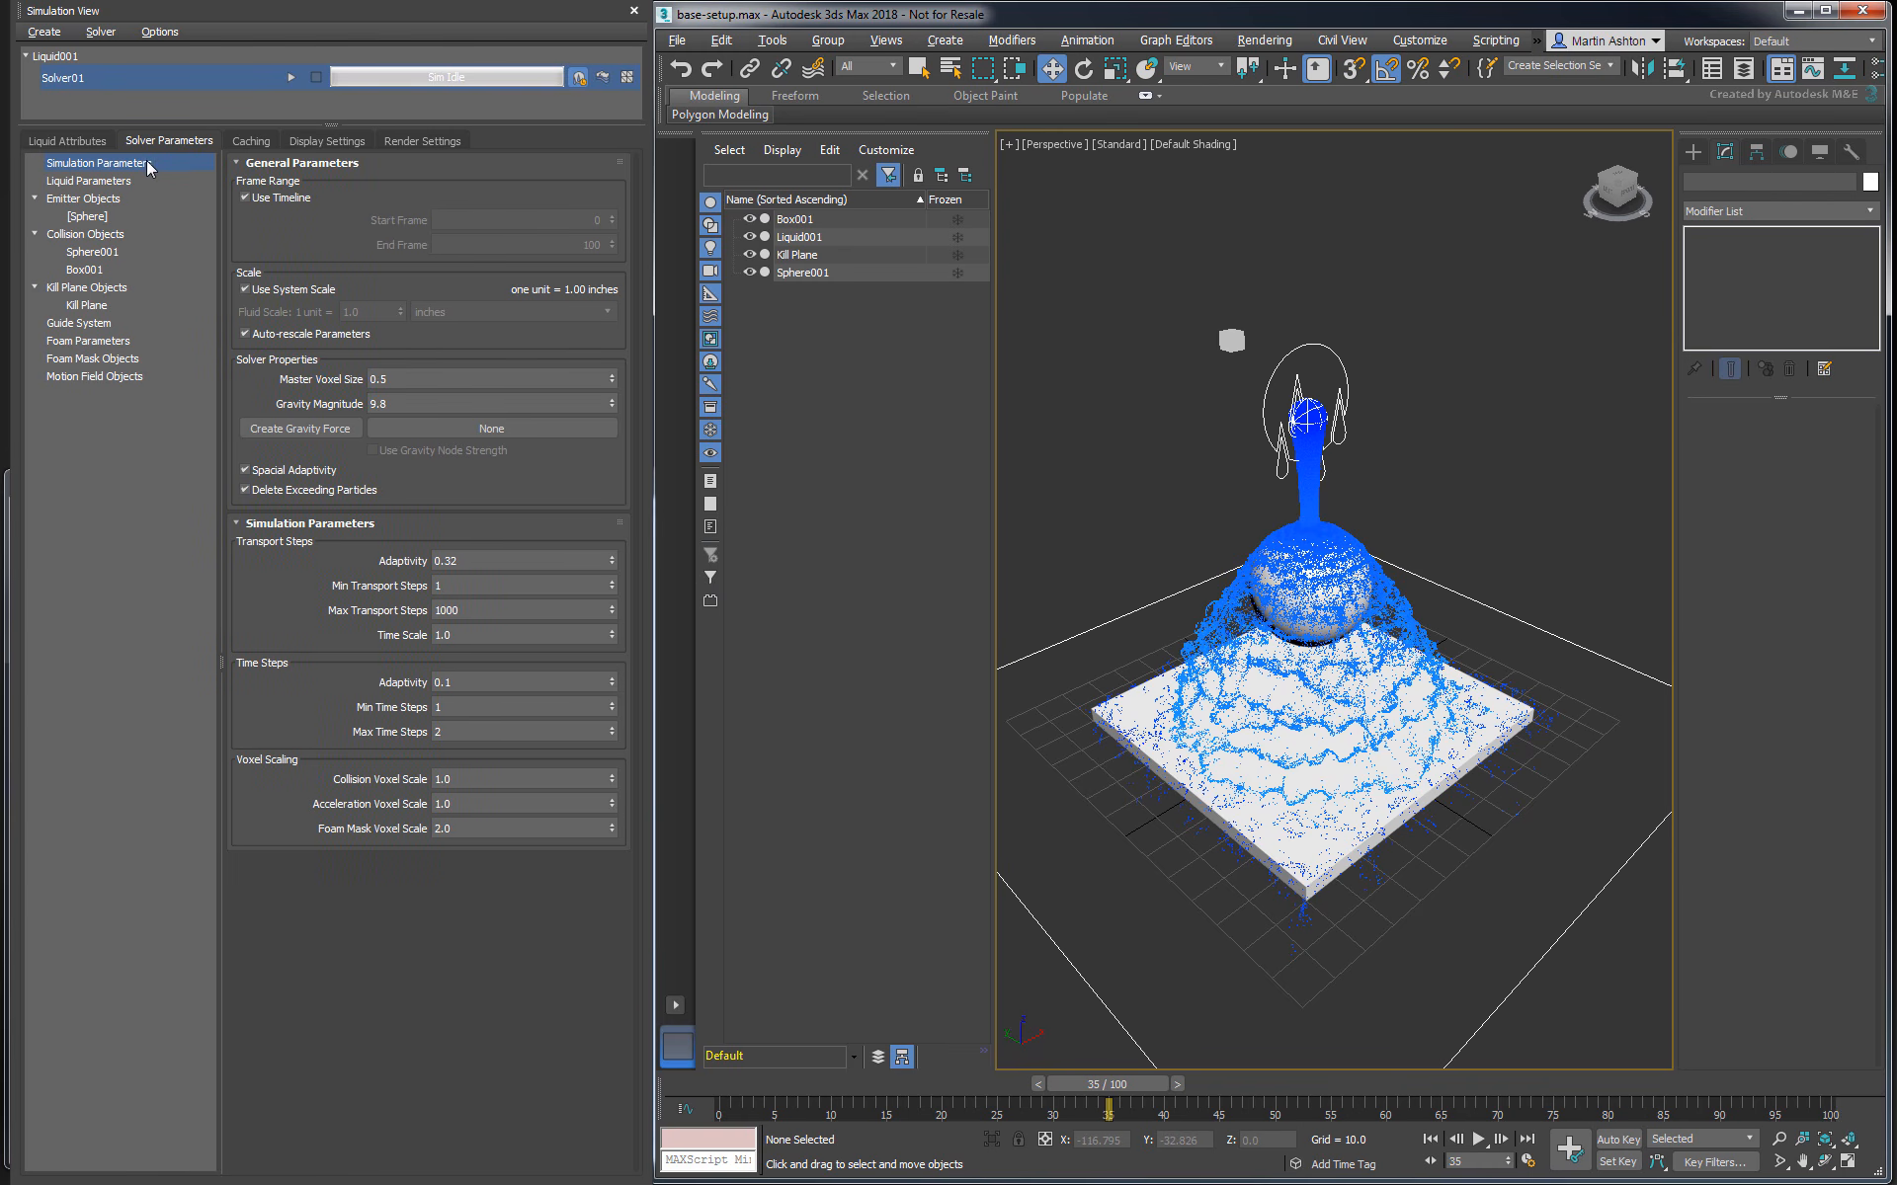
click(448, 376)
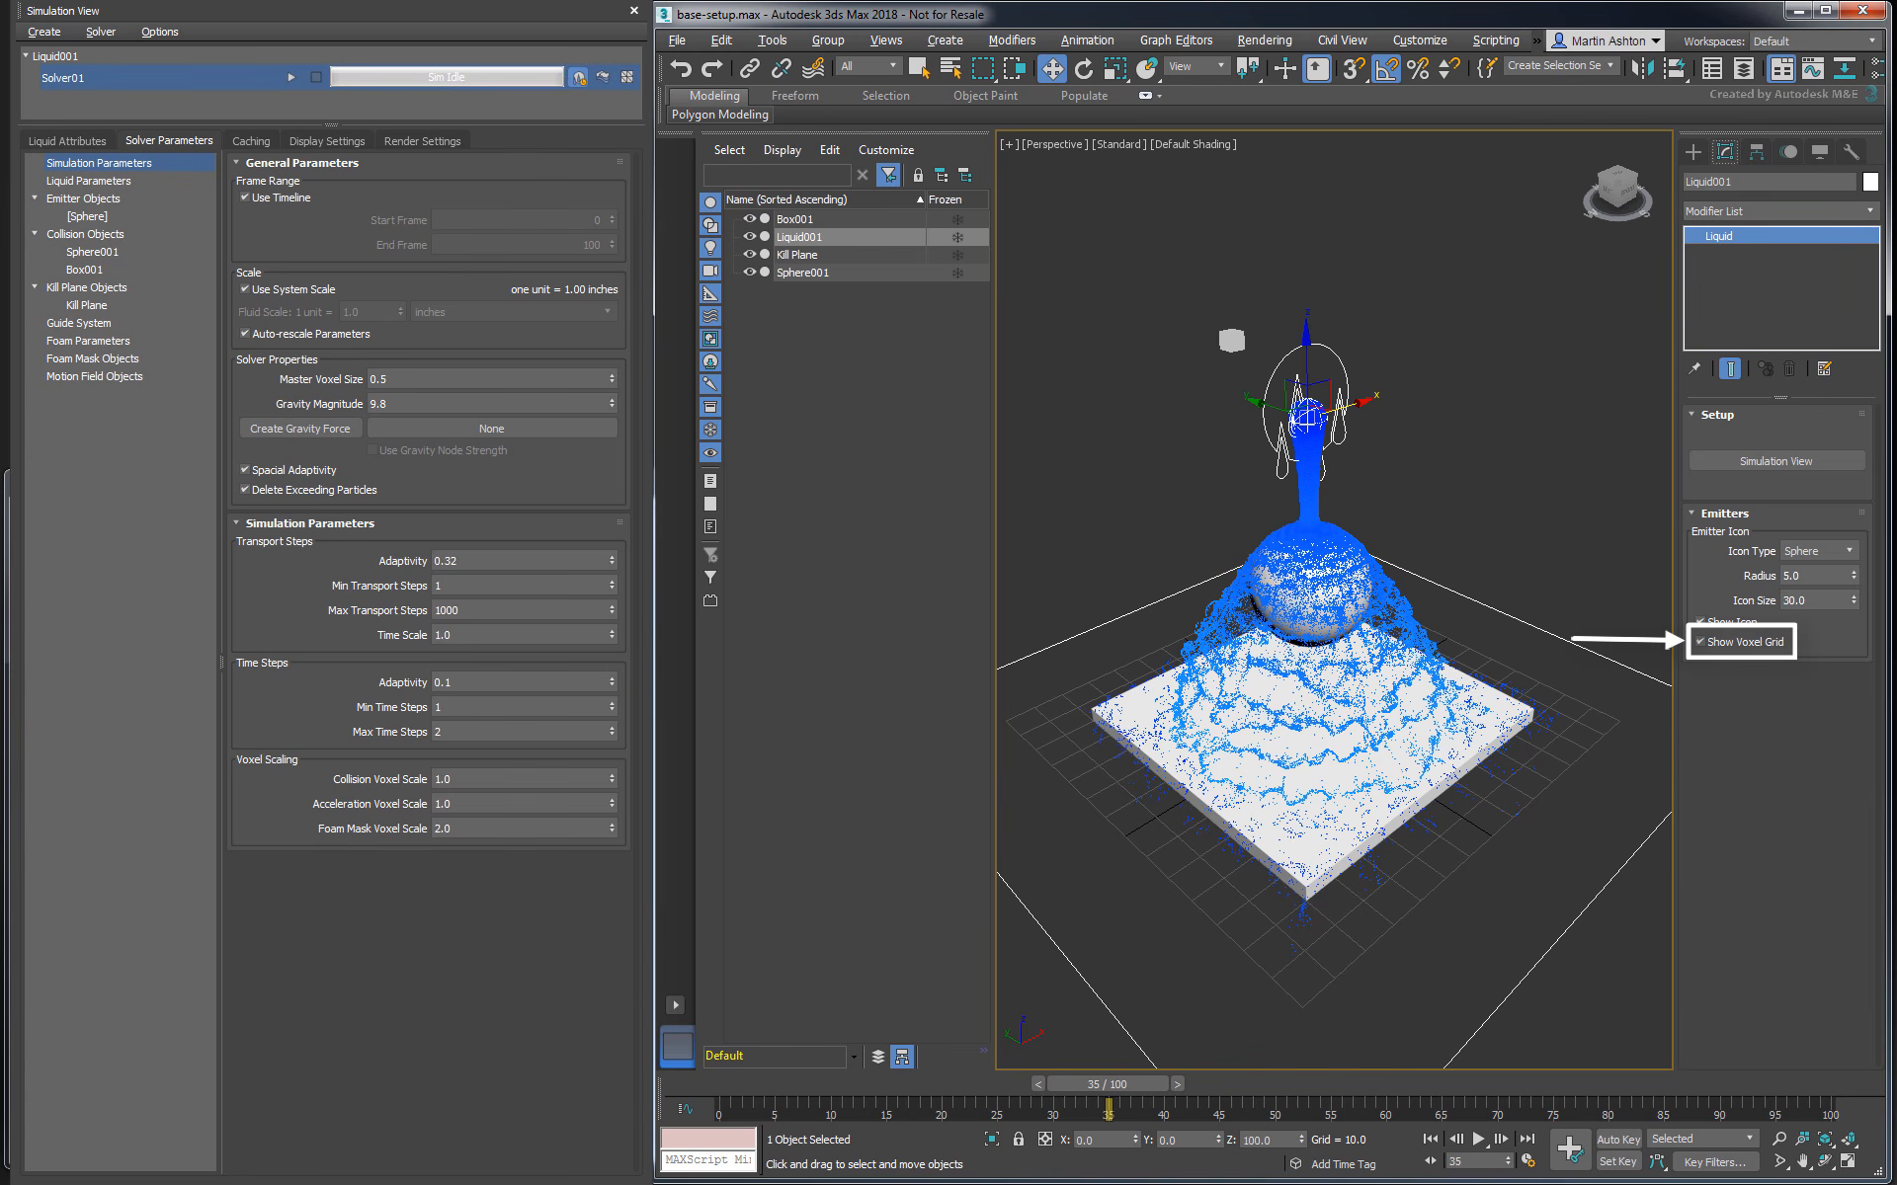
- Toggle the liquid's voxel grid display off and on, and try a Master Voxel Size of about 2 before restoring 0.5
scroll(1236, 339, up, 4)
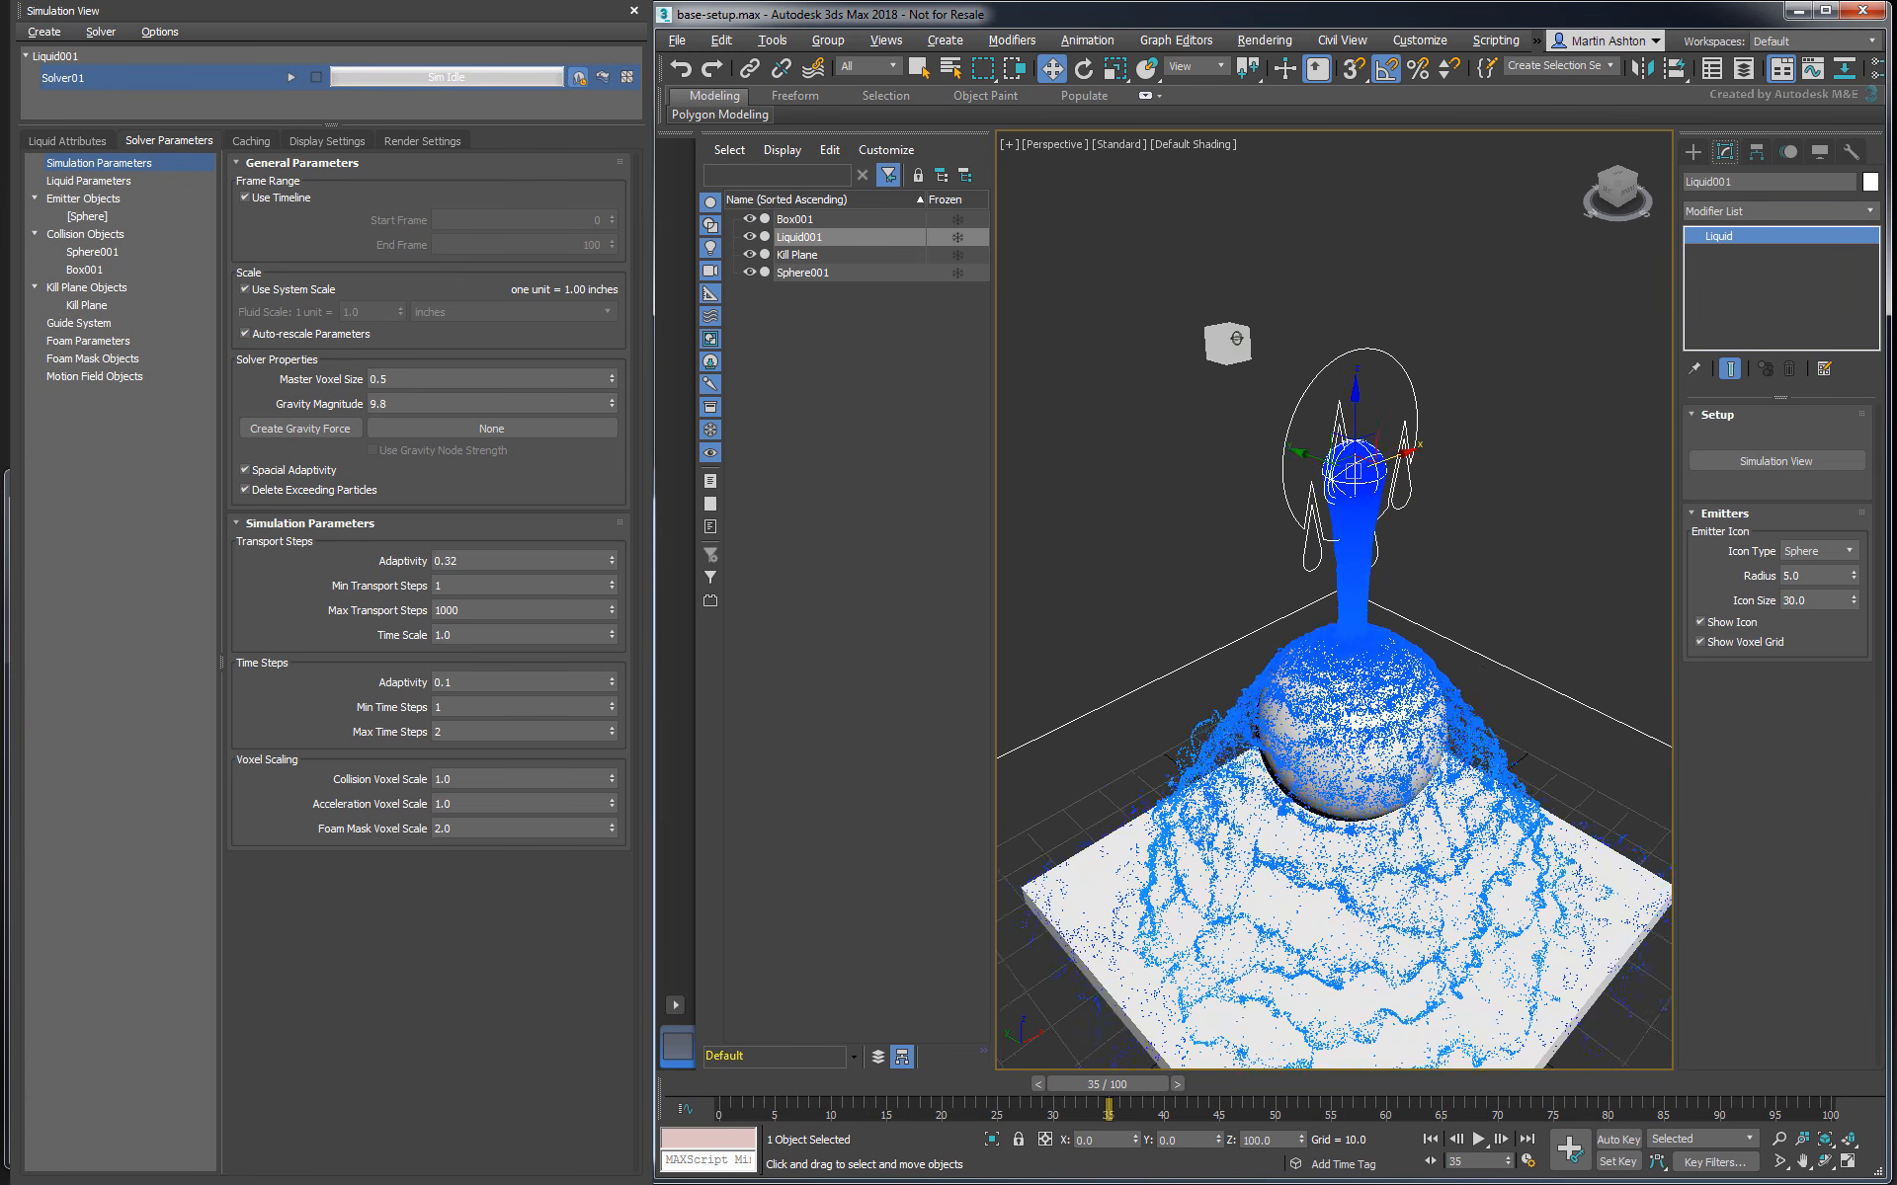
scroll(1235, 339, up, 5)
click(1766, 644)
click(1766, 644)
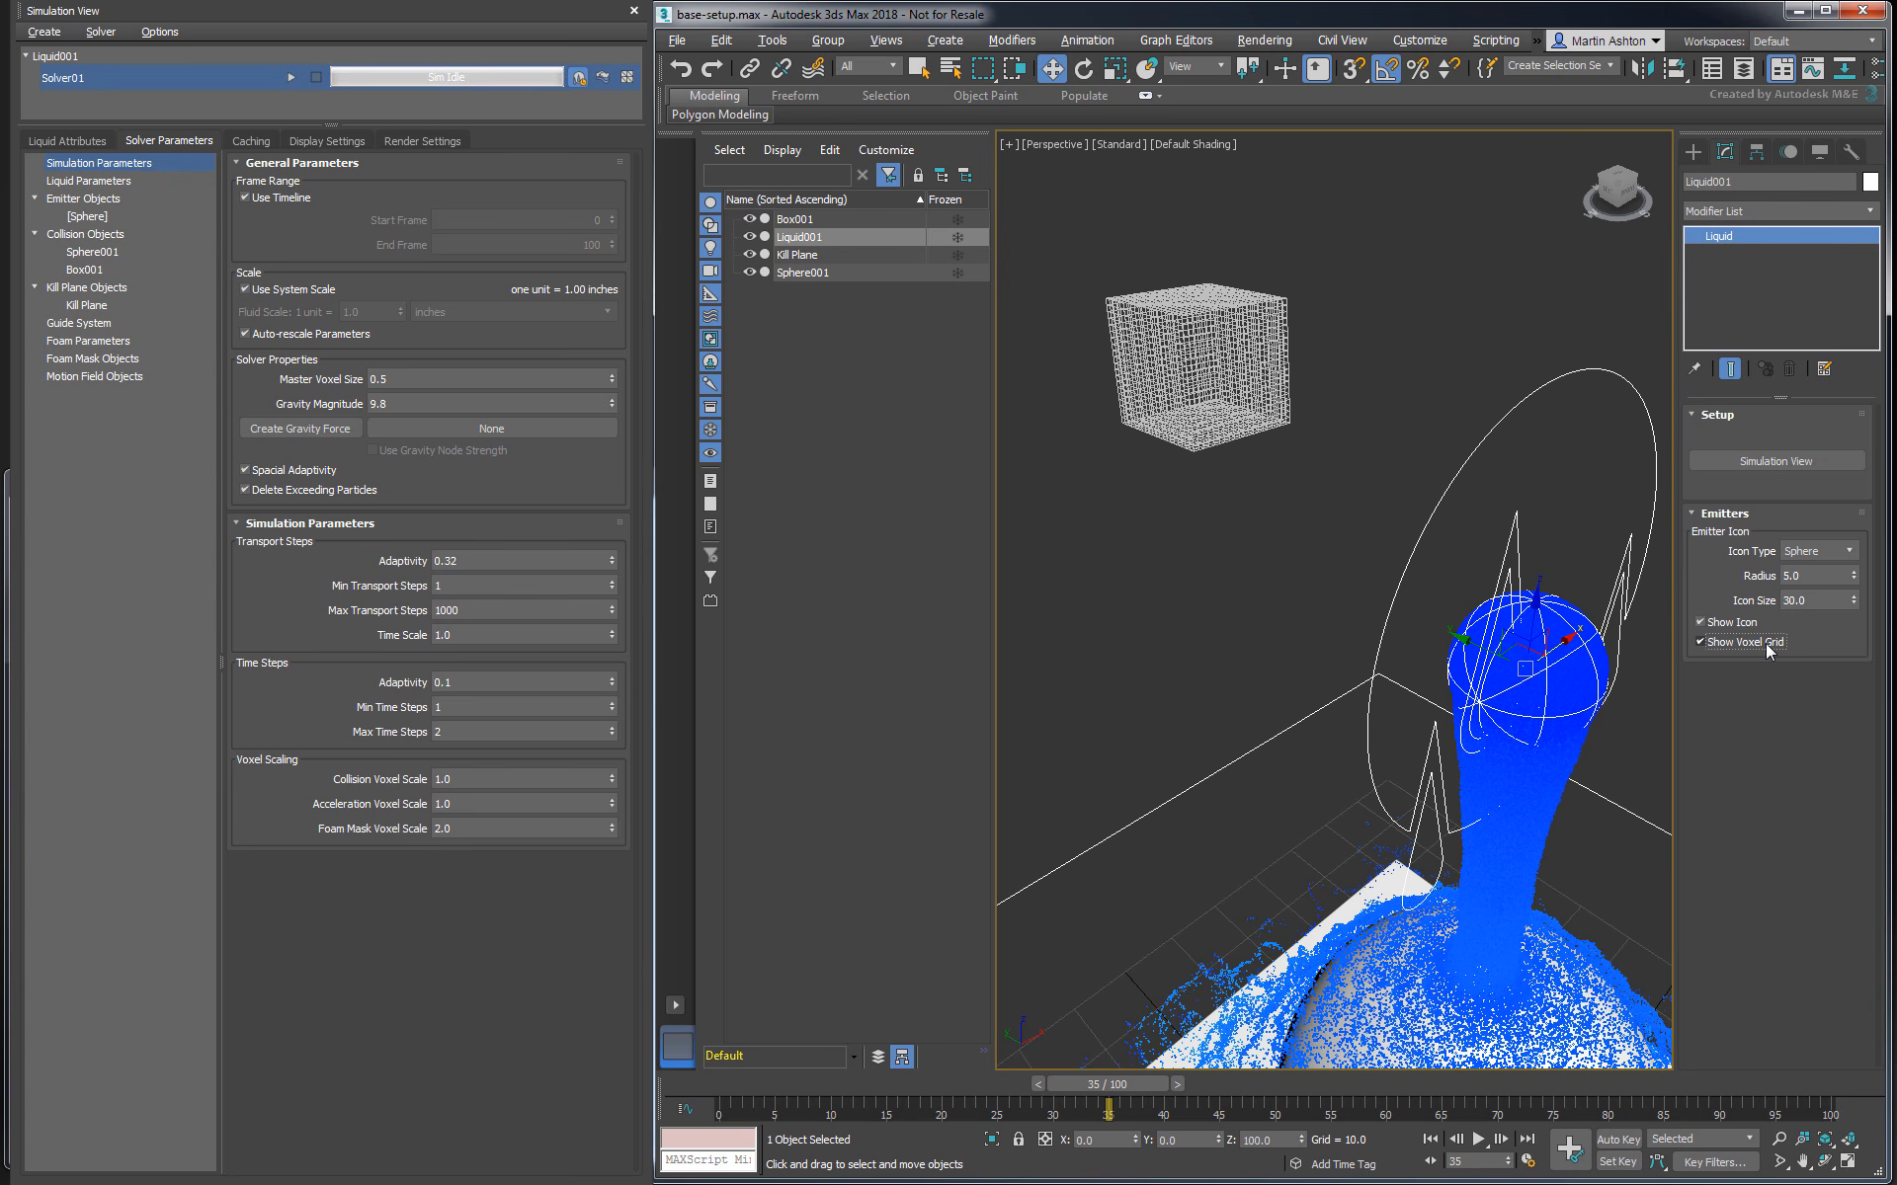
drag(618, 378, 608, 283)
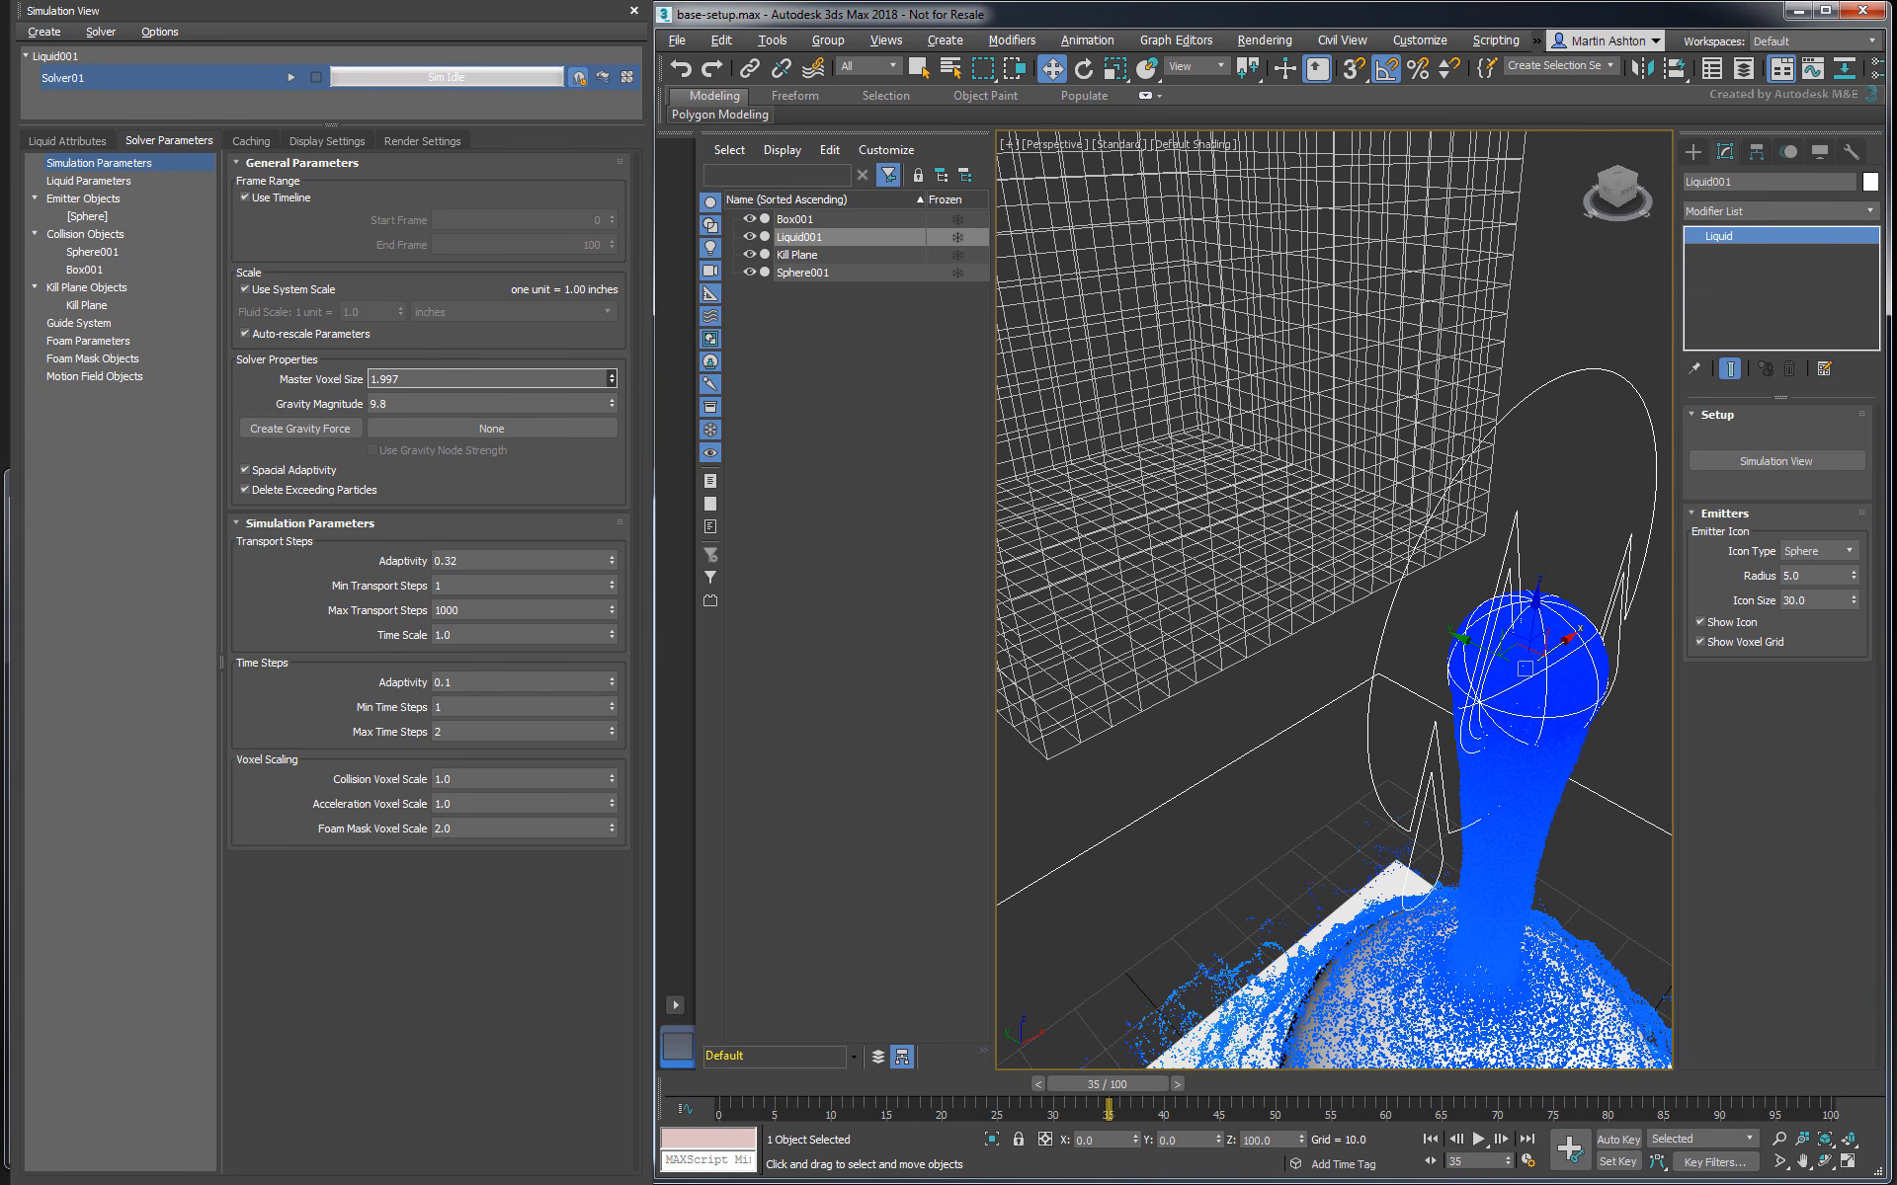
drag(607, 284, 608, 378)
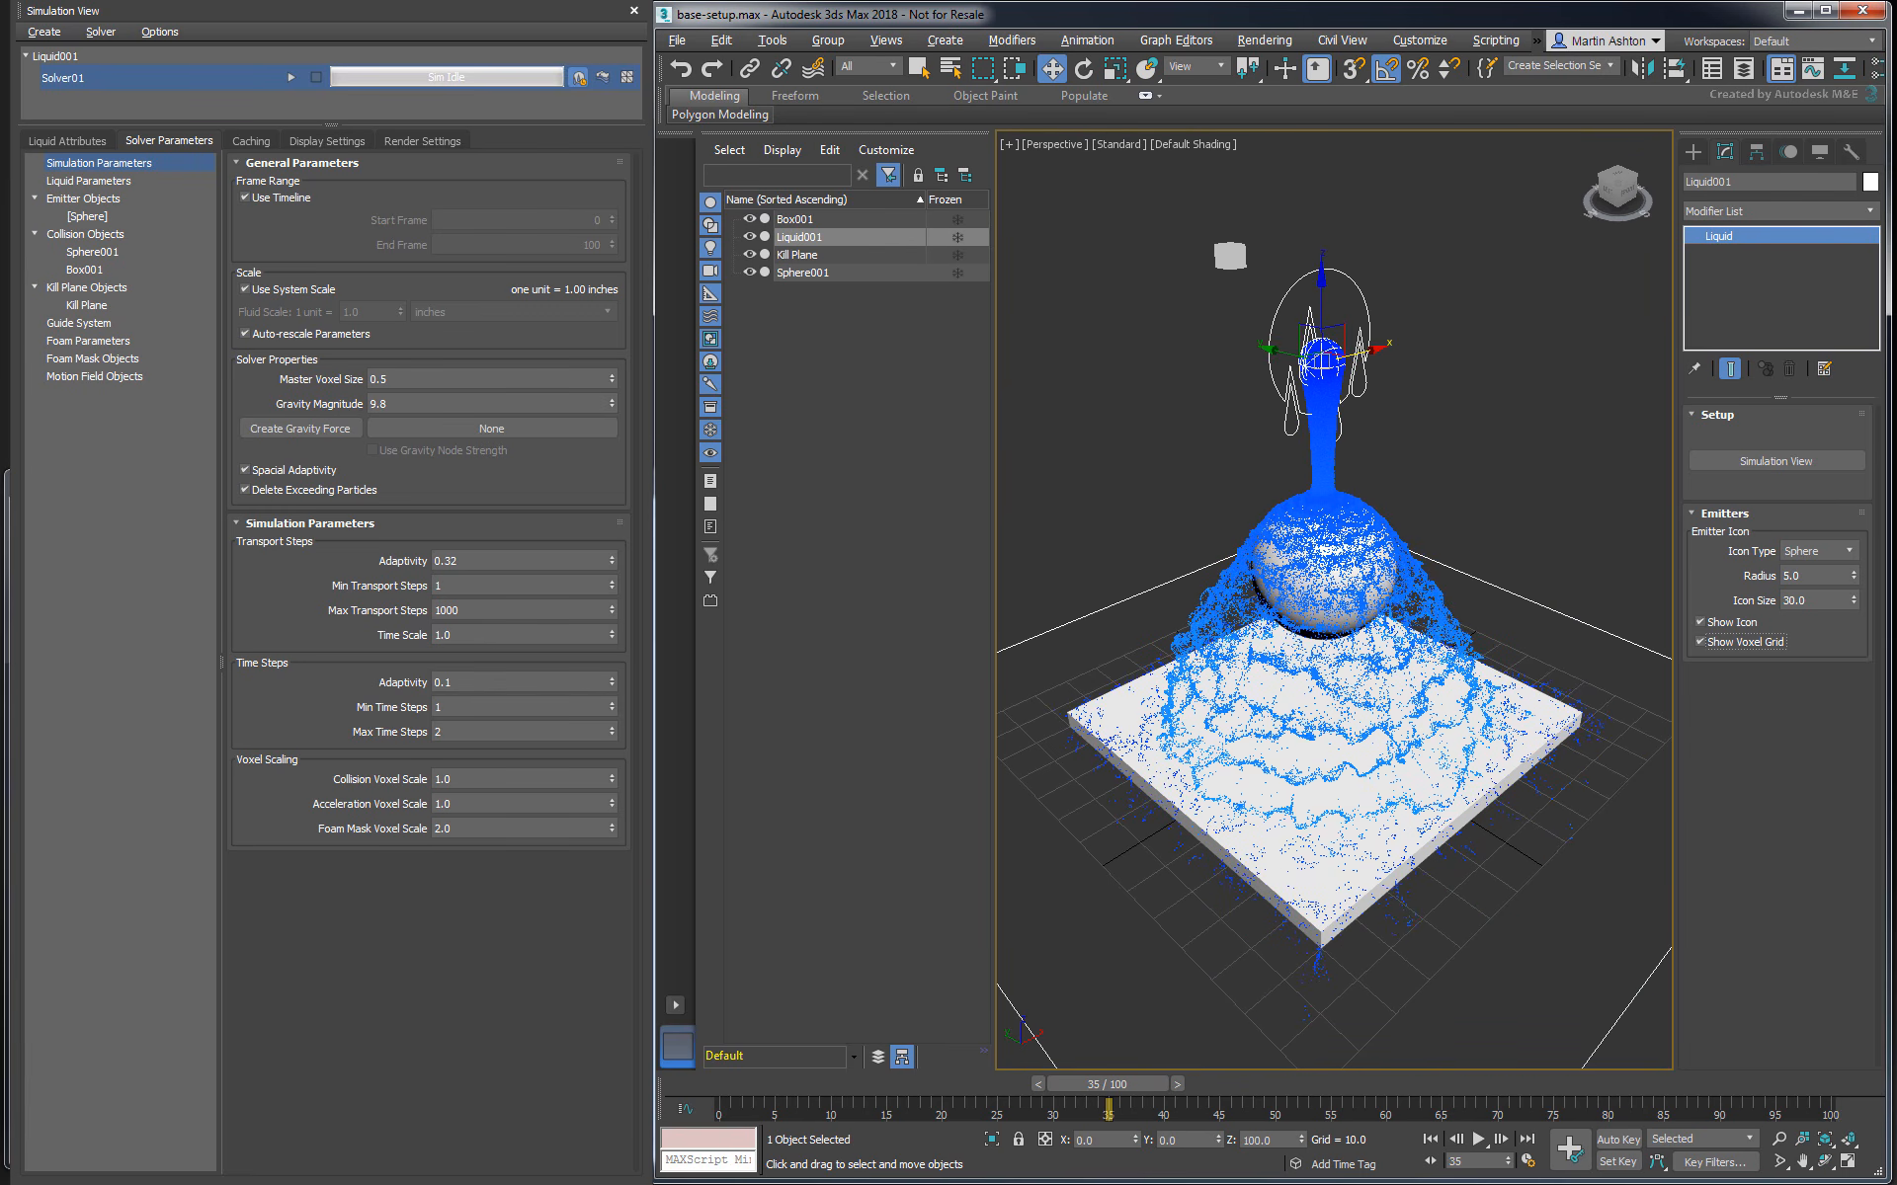
- Clone Solver01 and rename the copy Solver_voxel_size_2
right_click(174, 74)
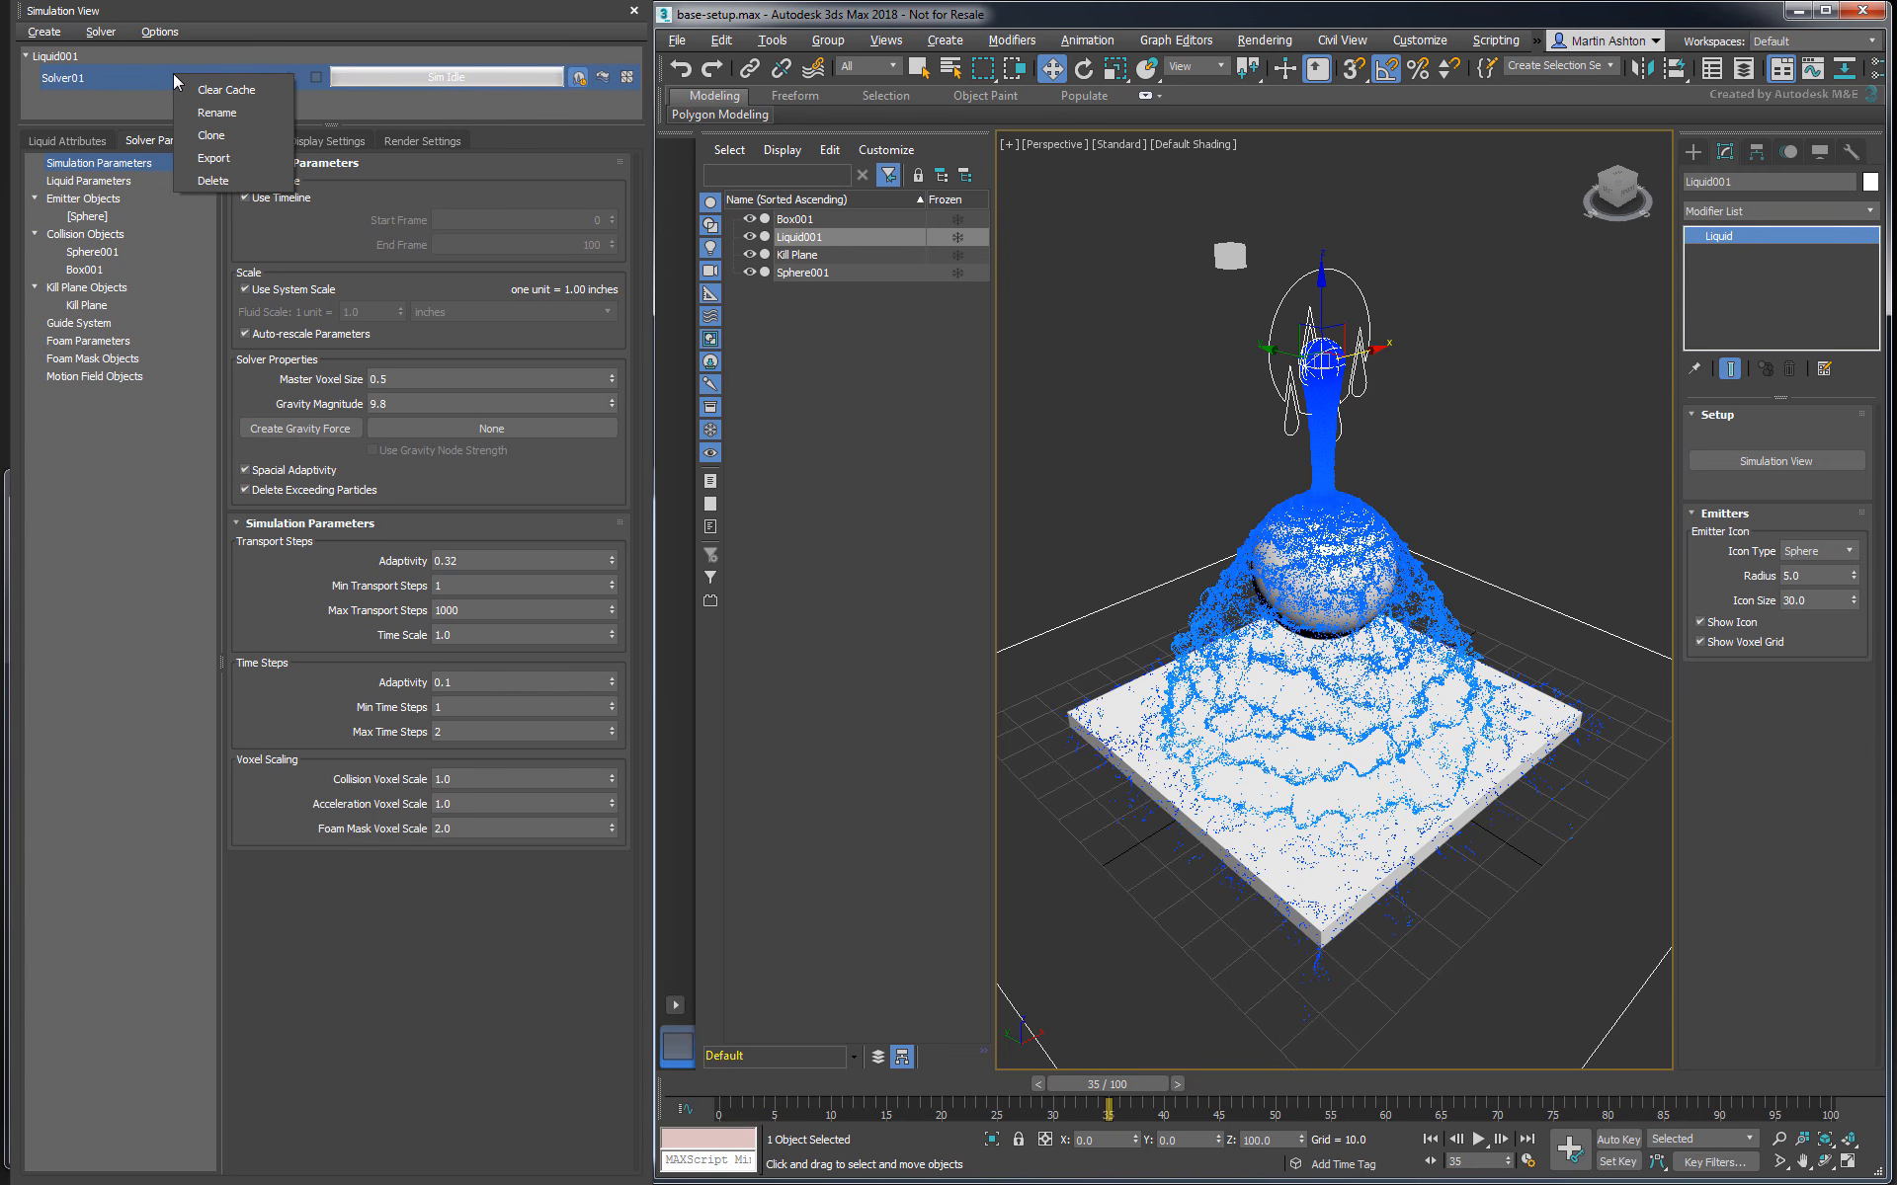
click(209, 136)
click(182, 102)
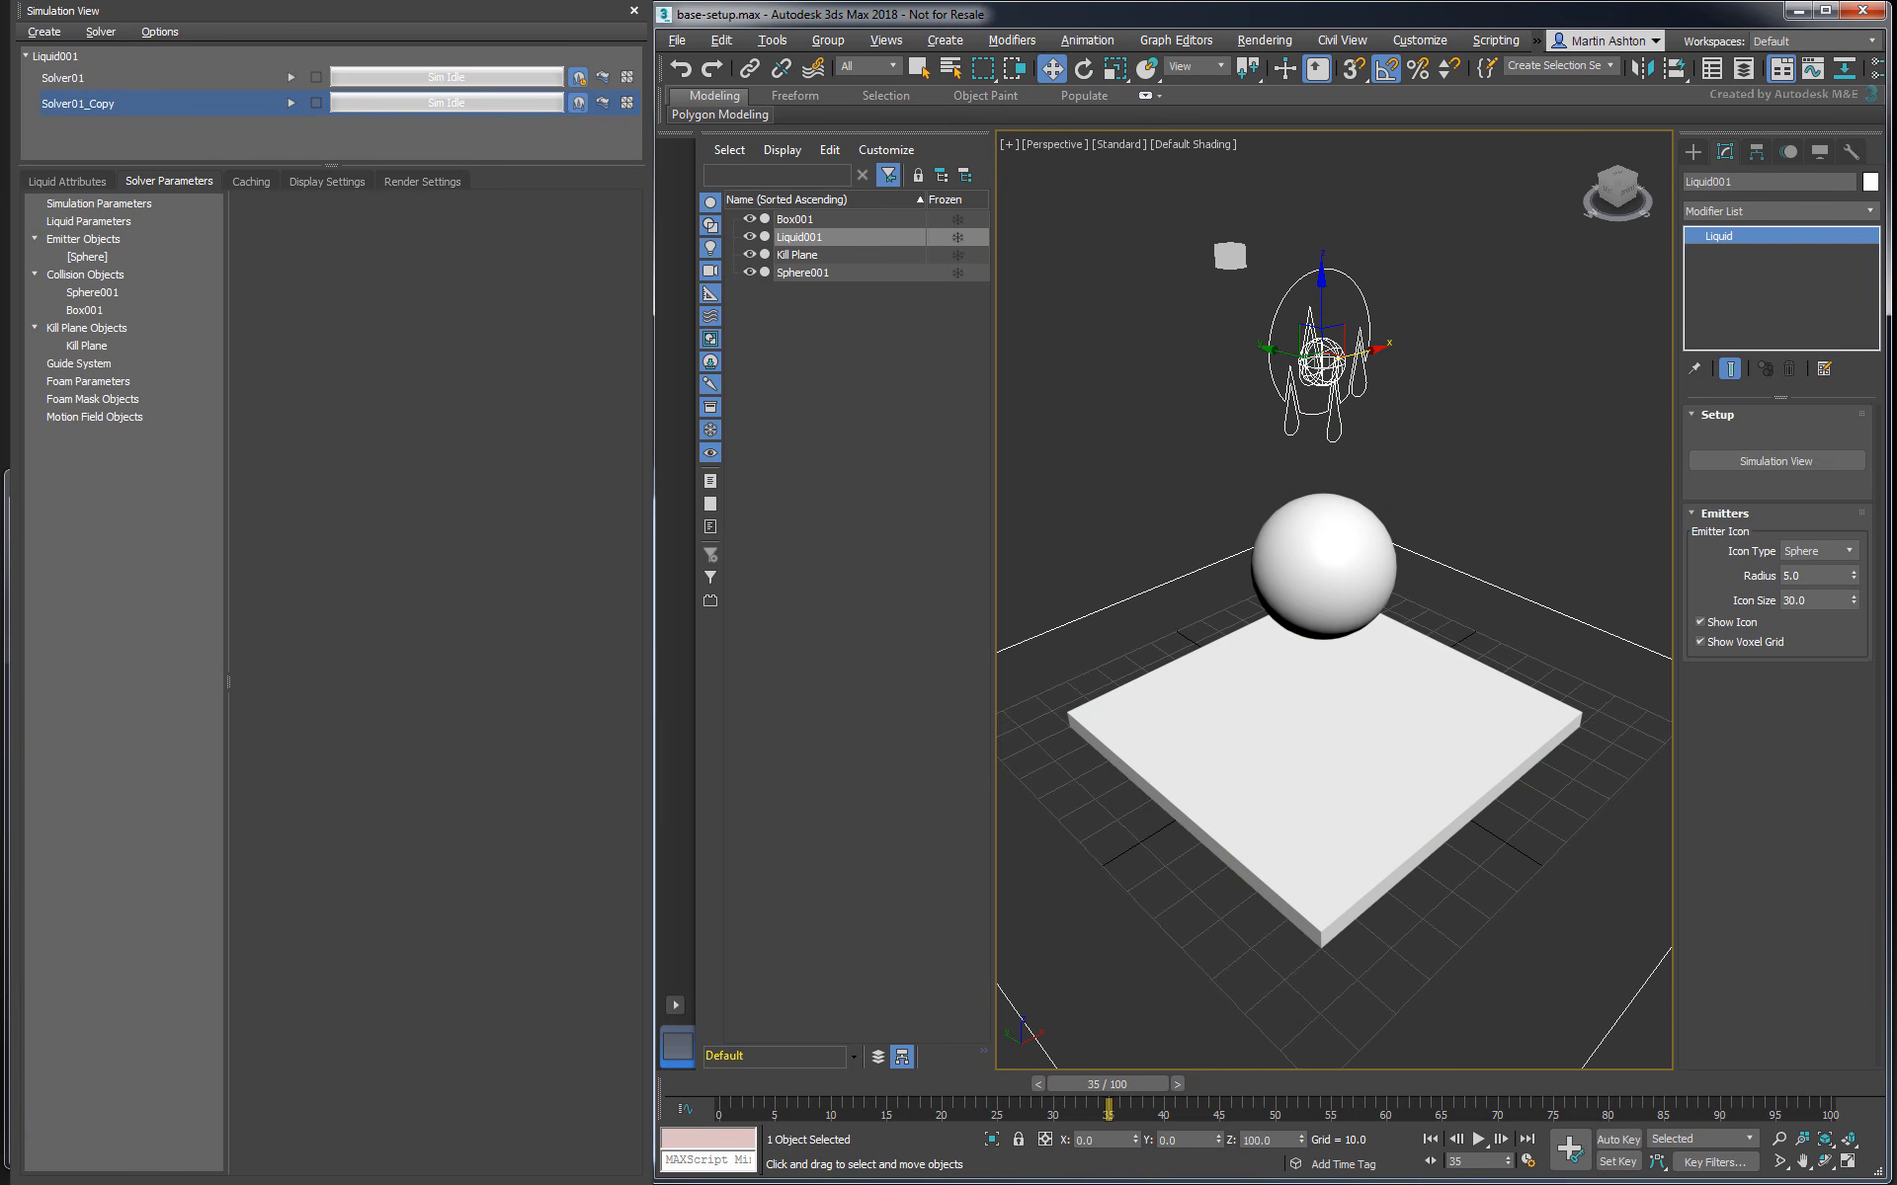
right_click(174, 105)
click(200, 140)
text(Solver_voxel_size_2)
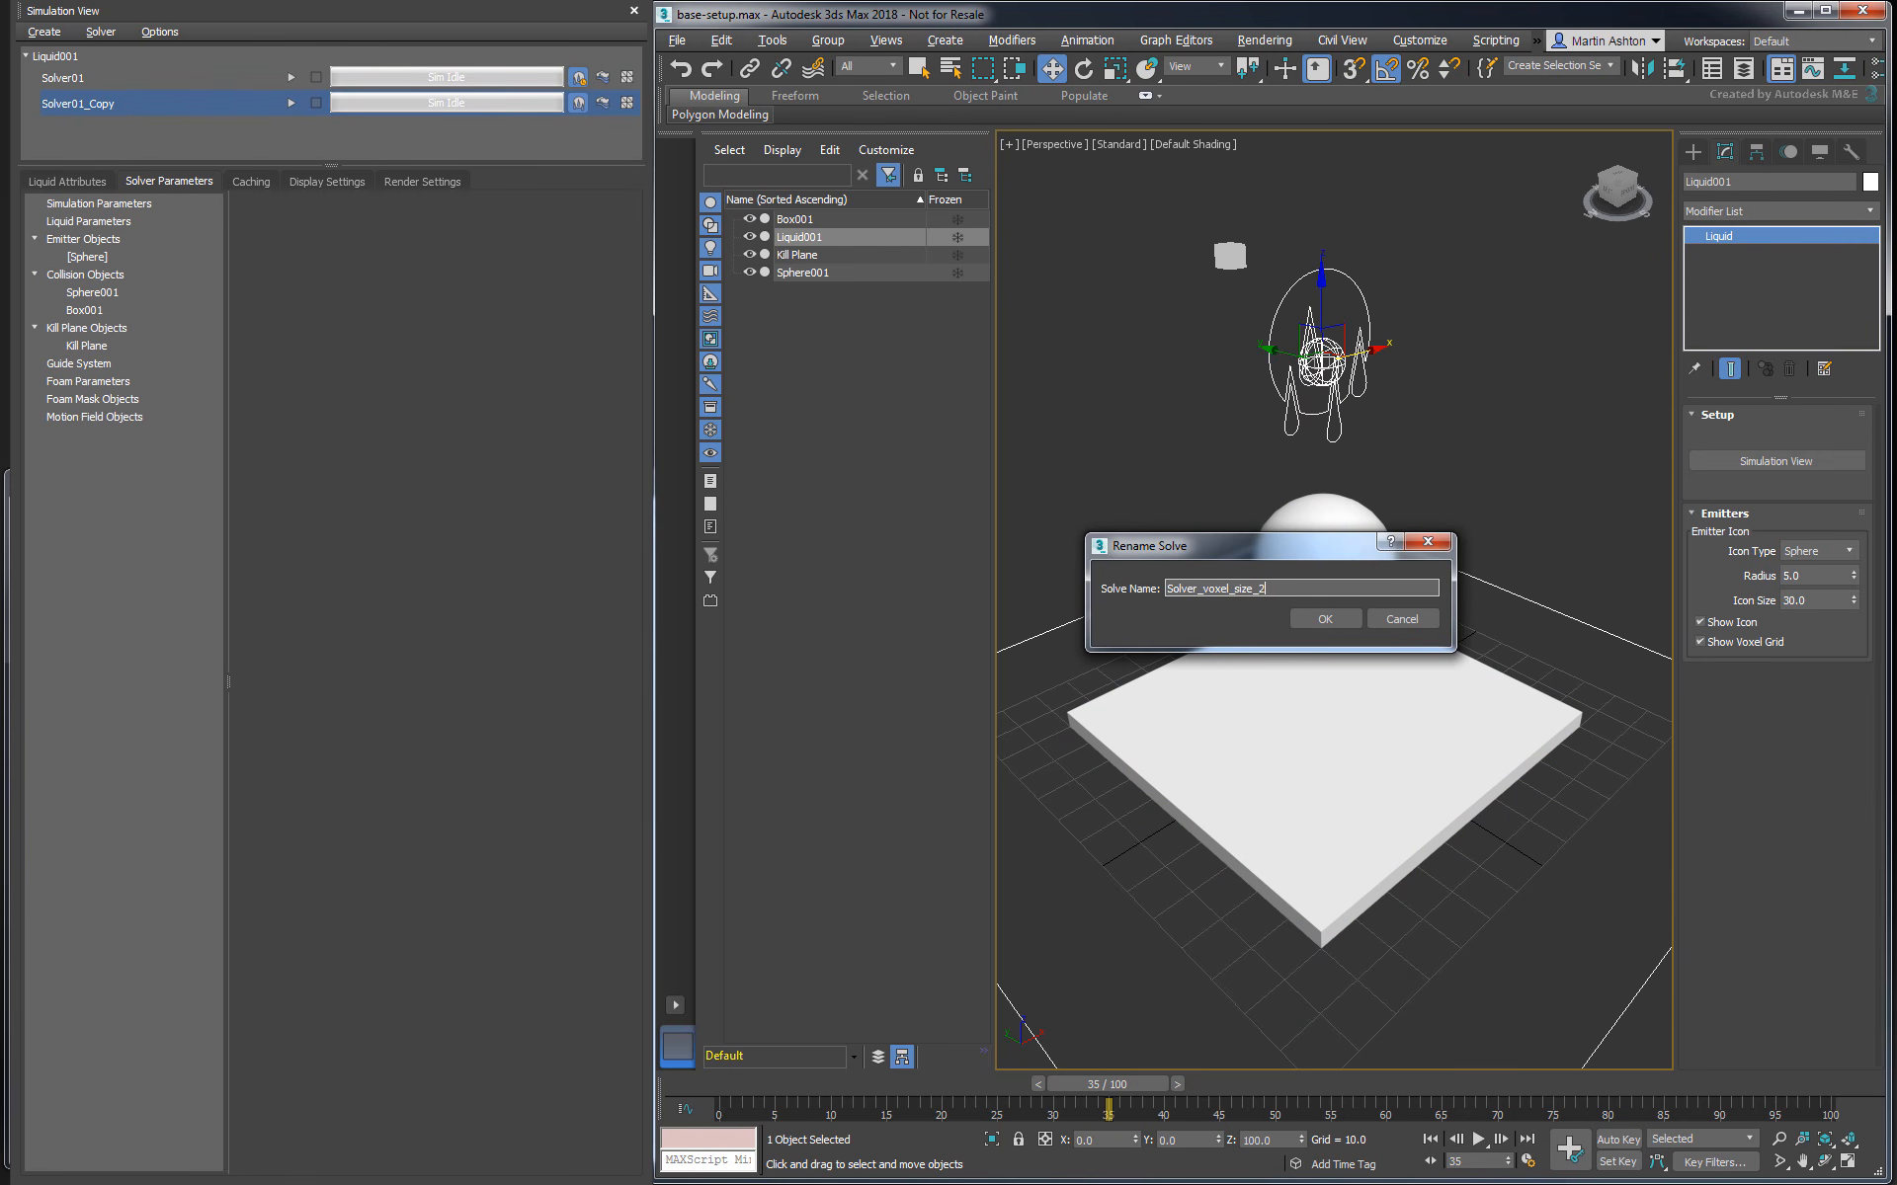
key(Return)
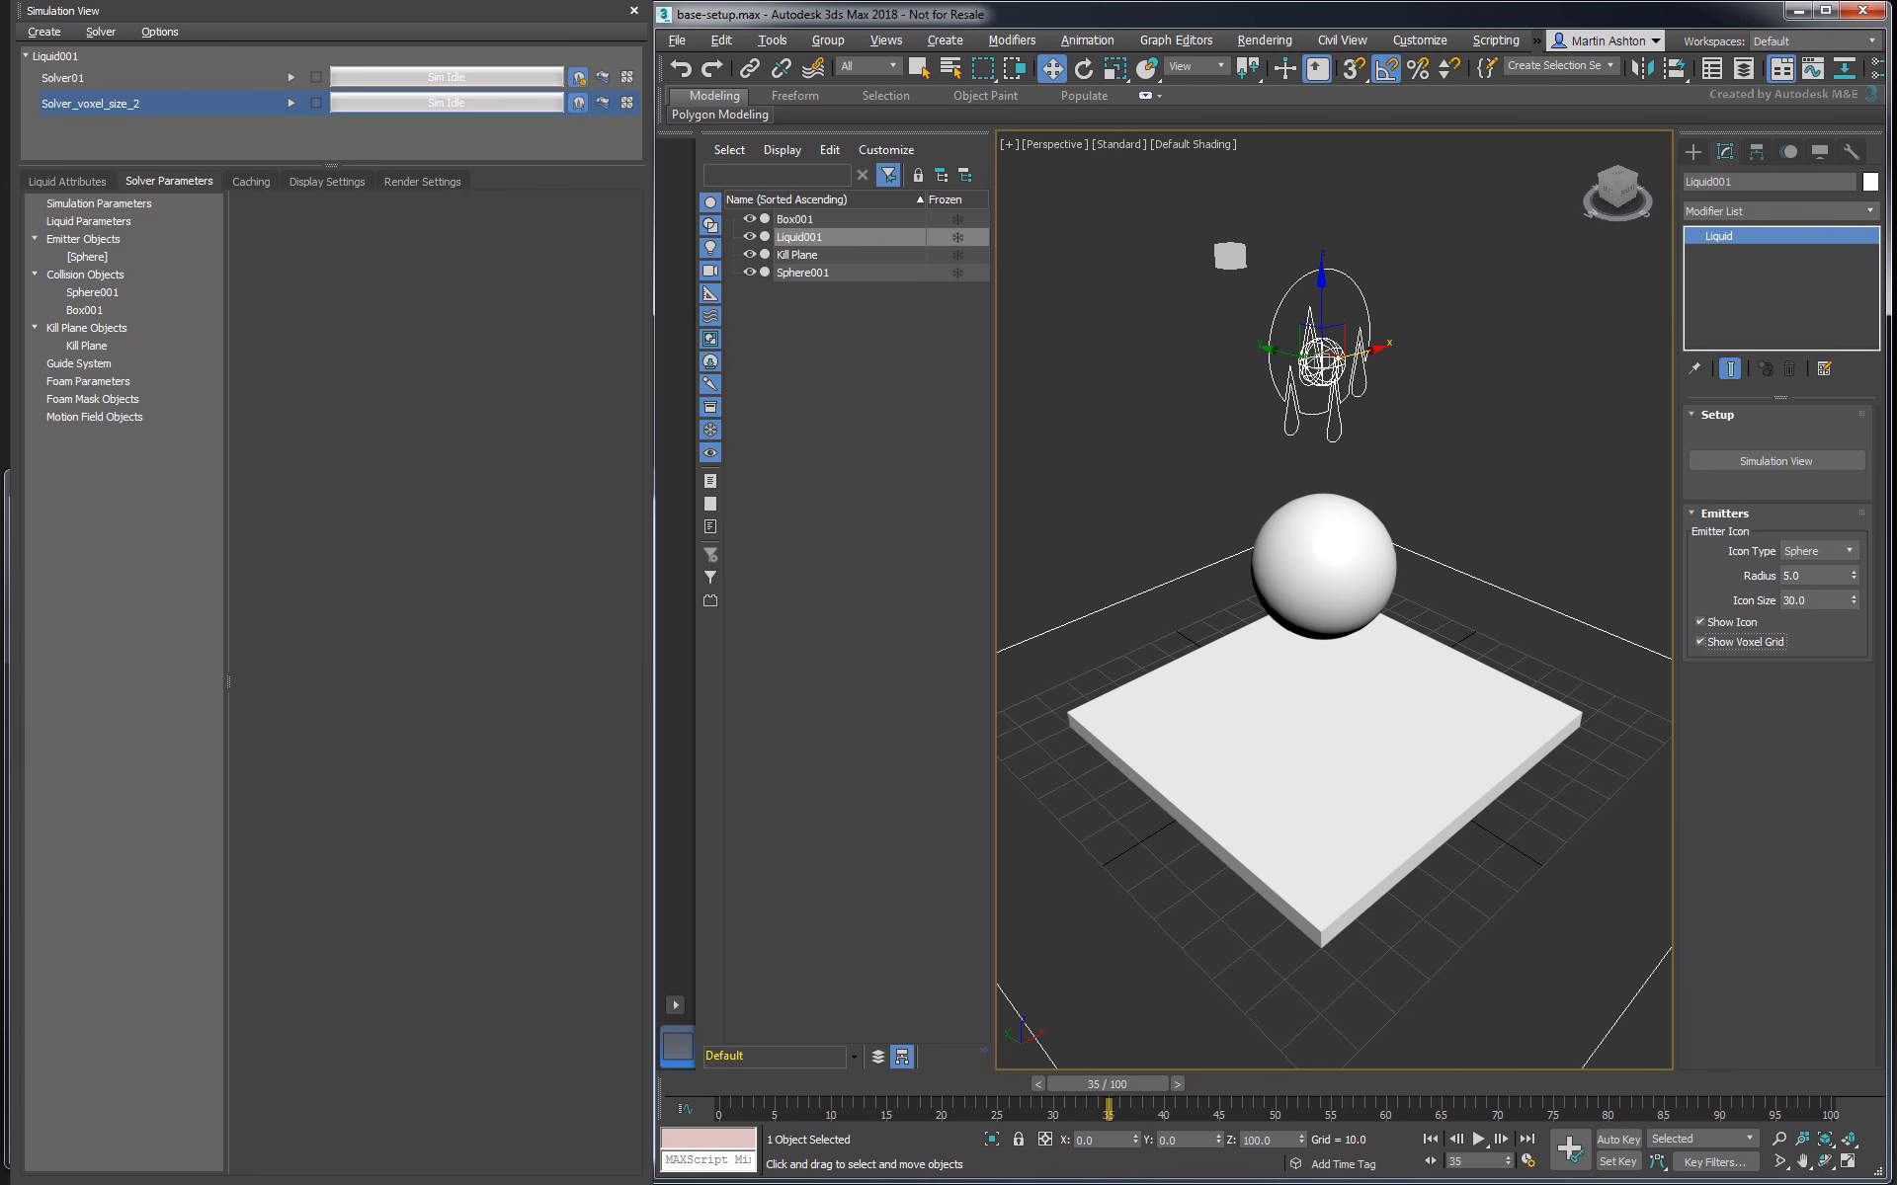
- Set the Master Voxel Size of Solver_voxel_size_2 to 2.0 and run its simulation
click(132, 205)
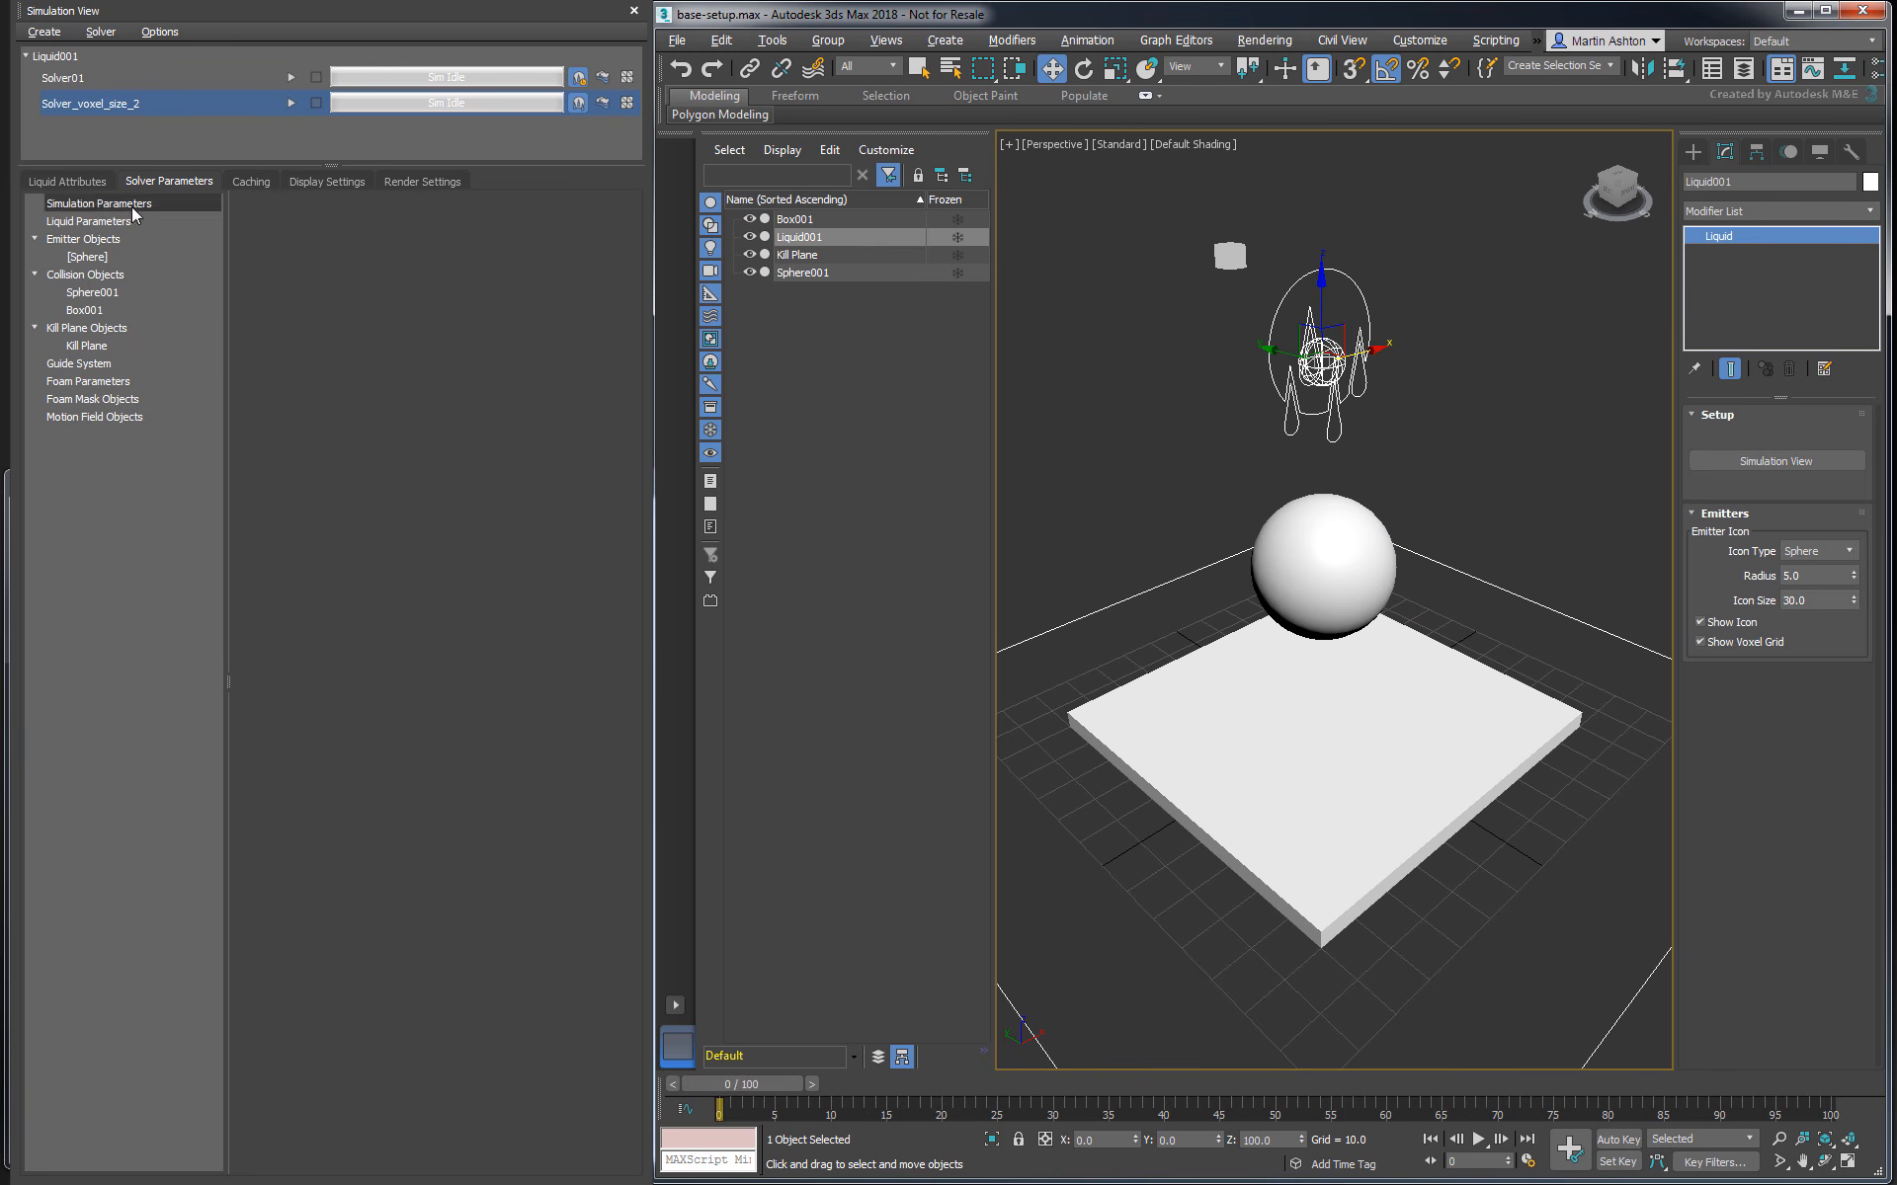
click(419, 417)
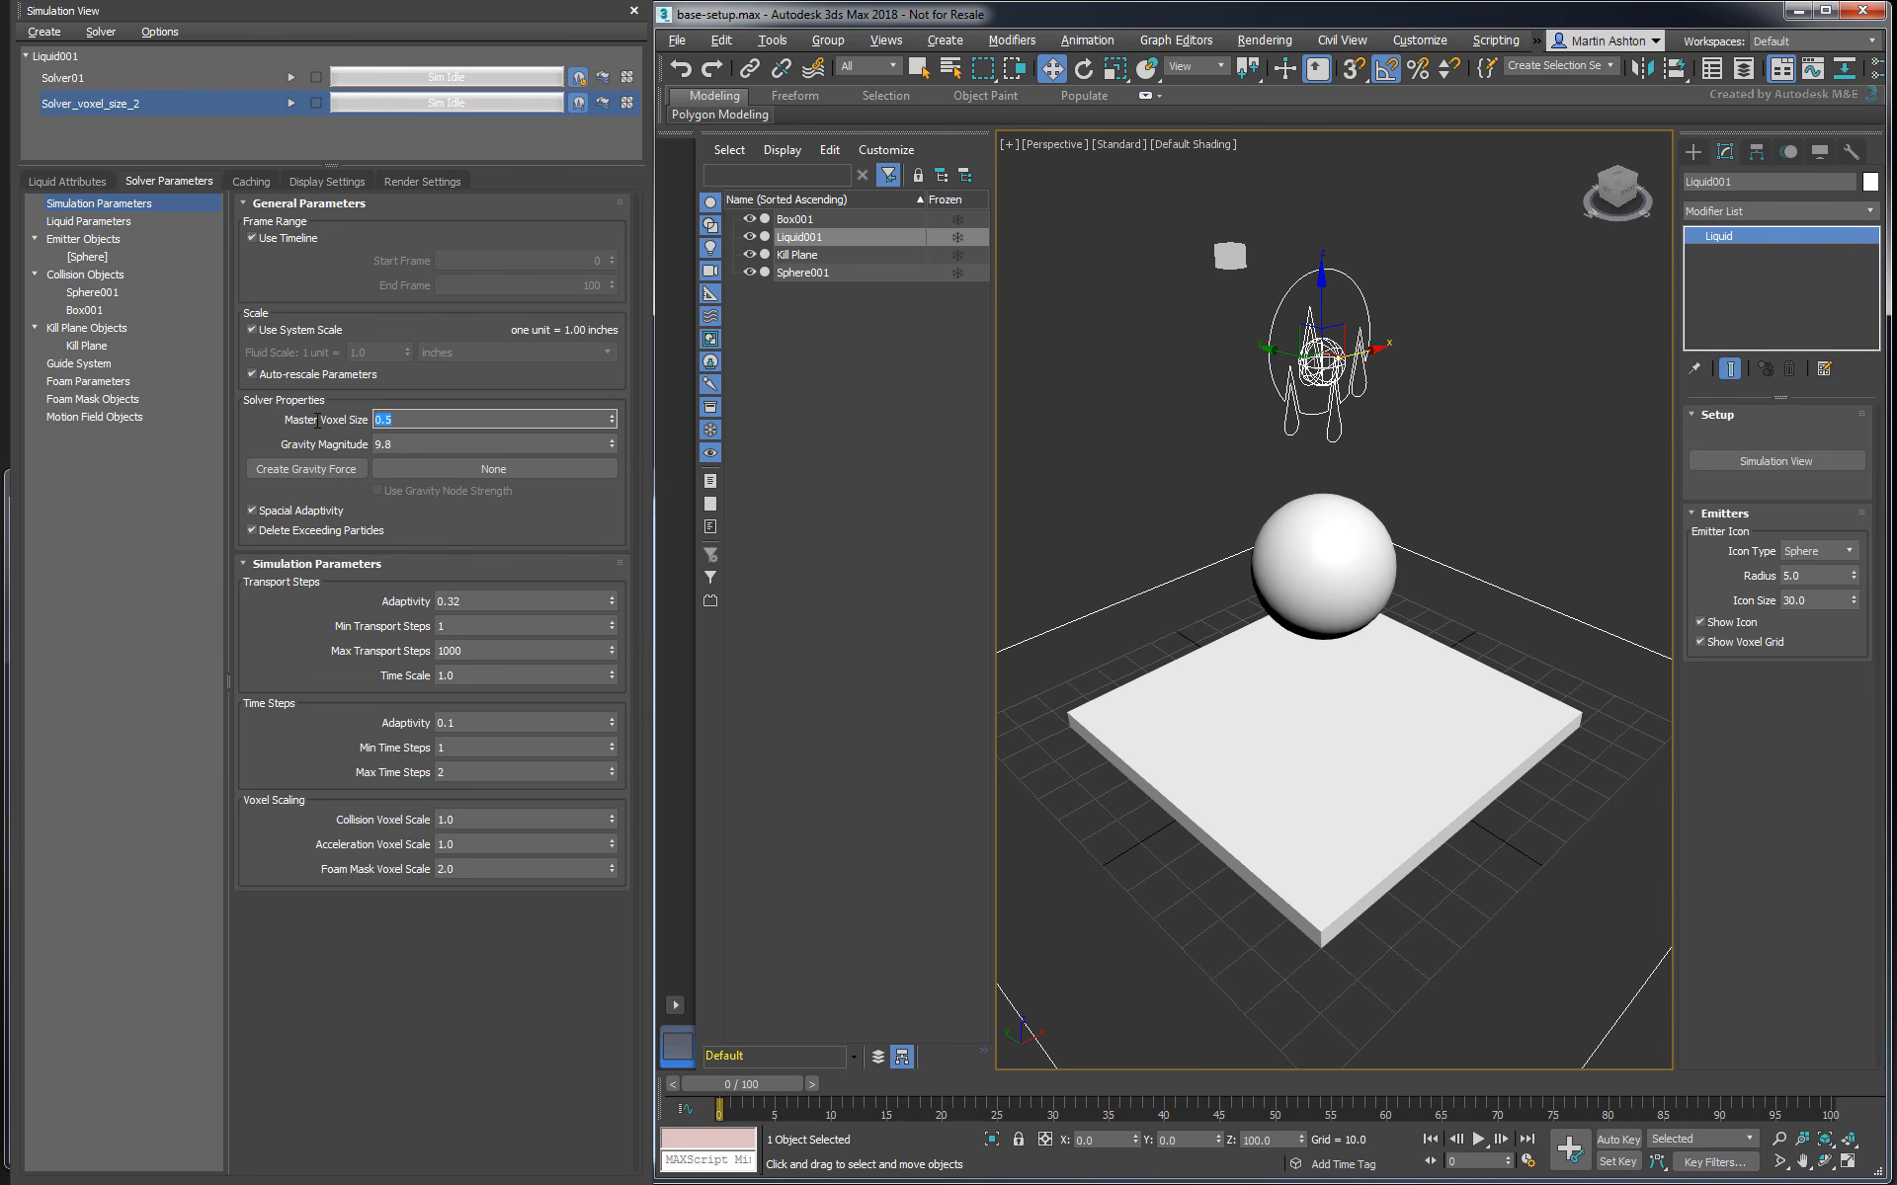
text(2)
key(Return)
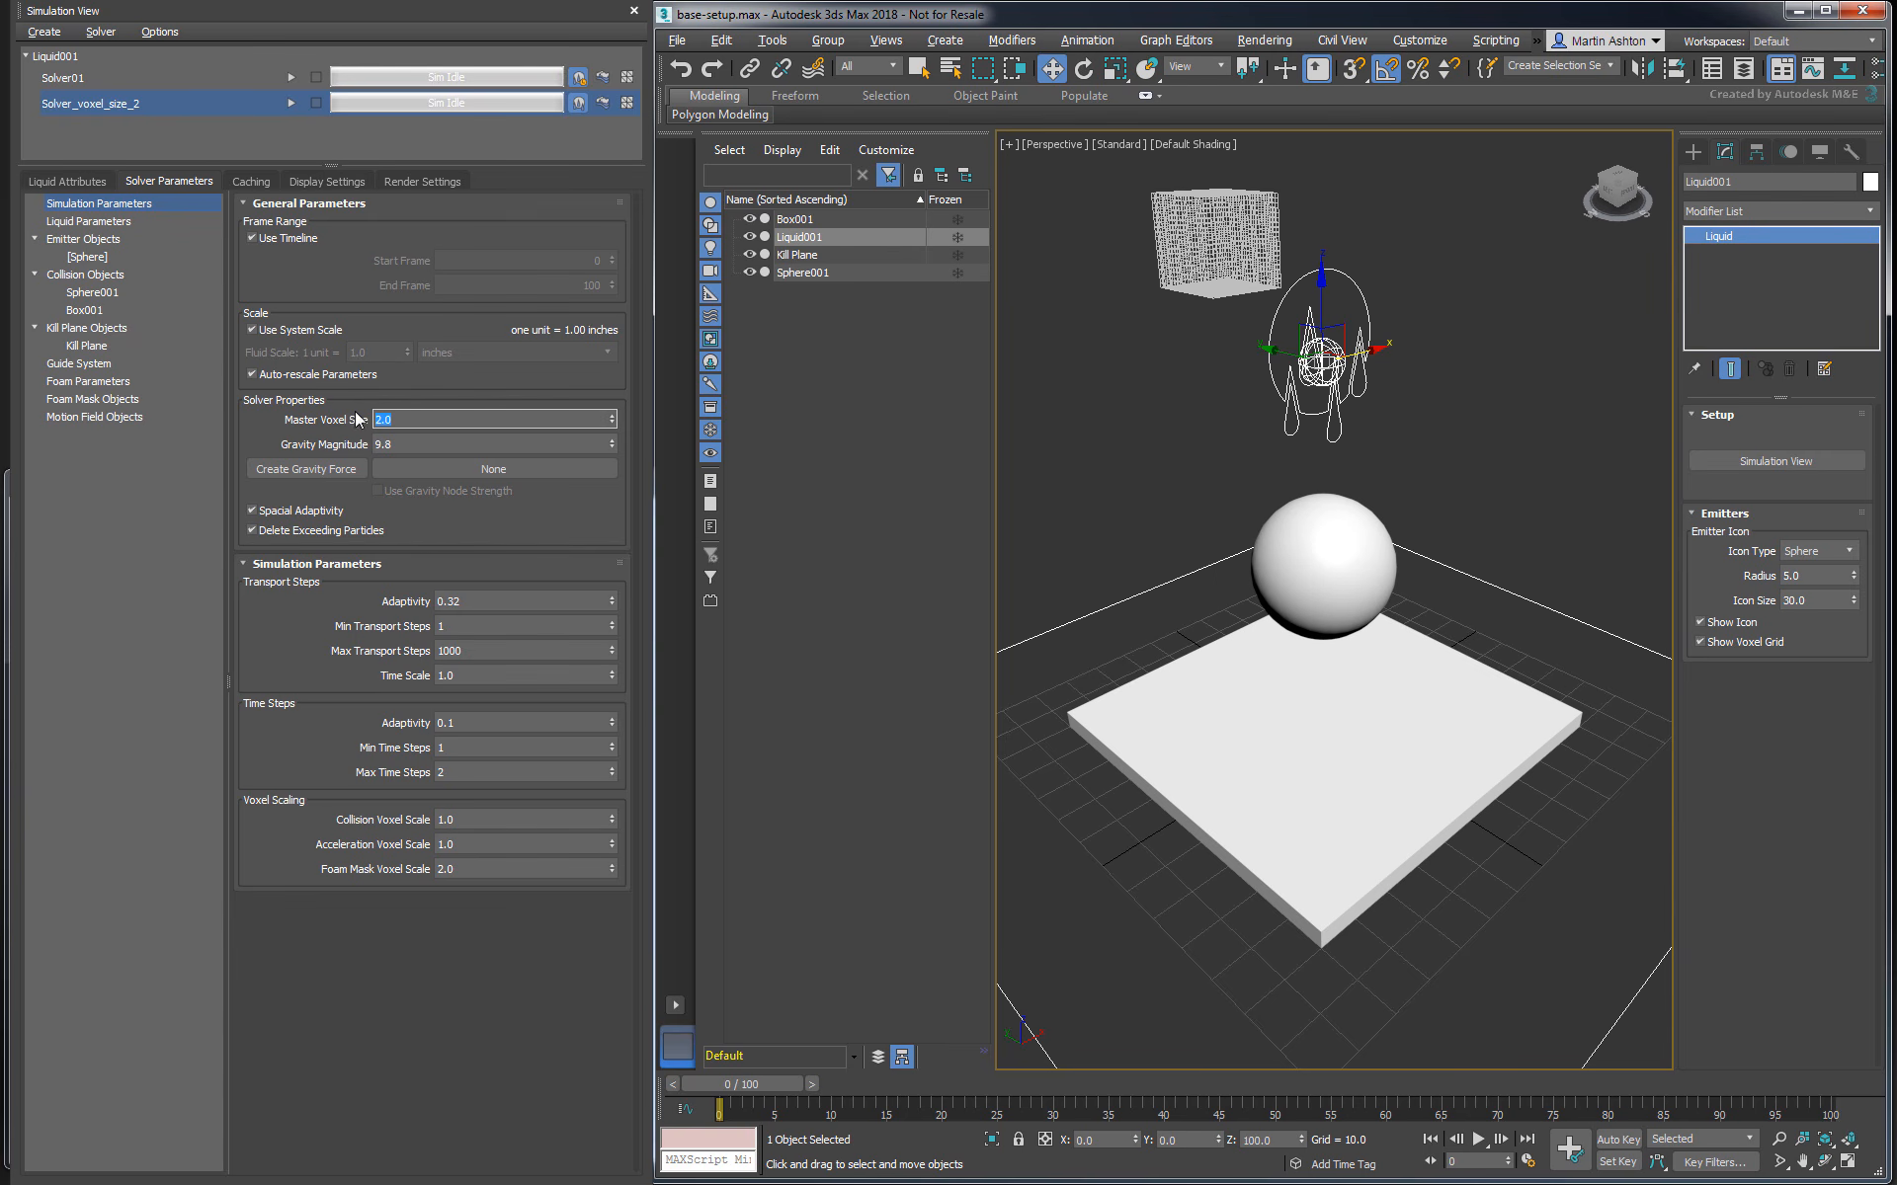
click(404, 424)
click(291, 102)
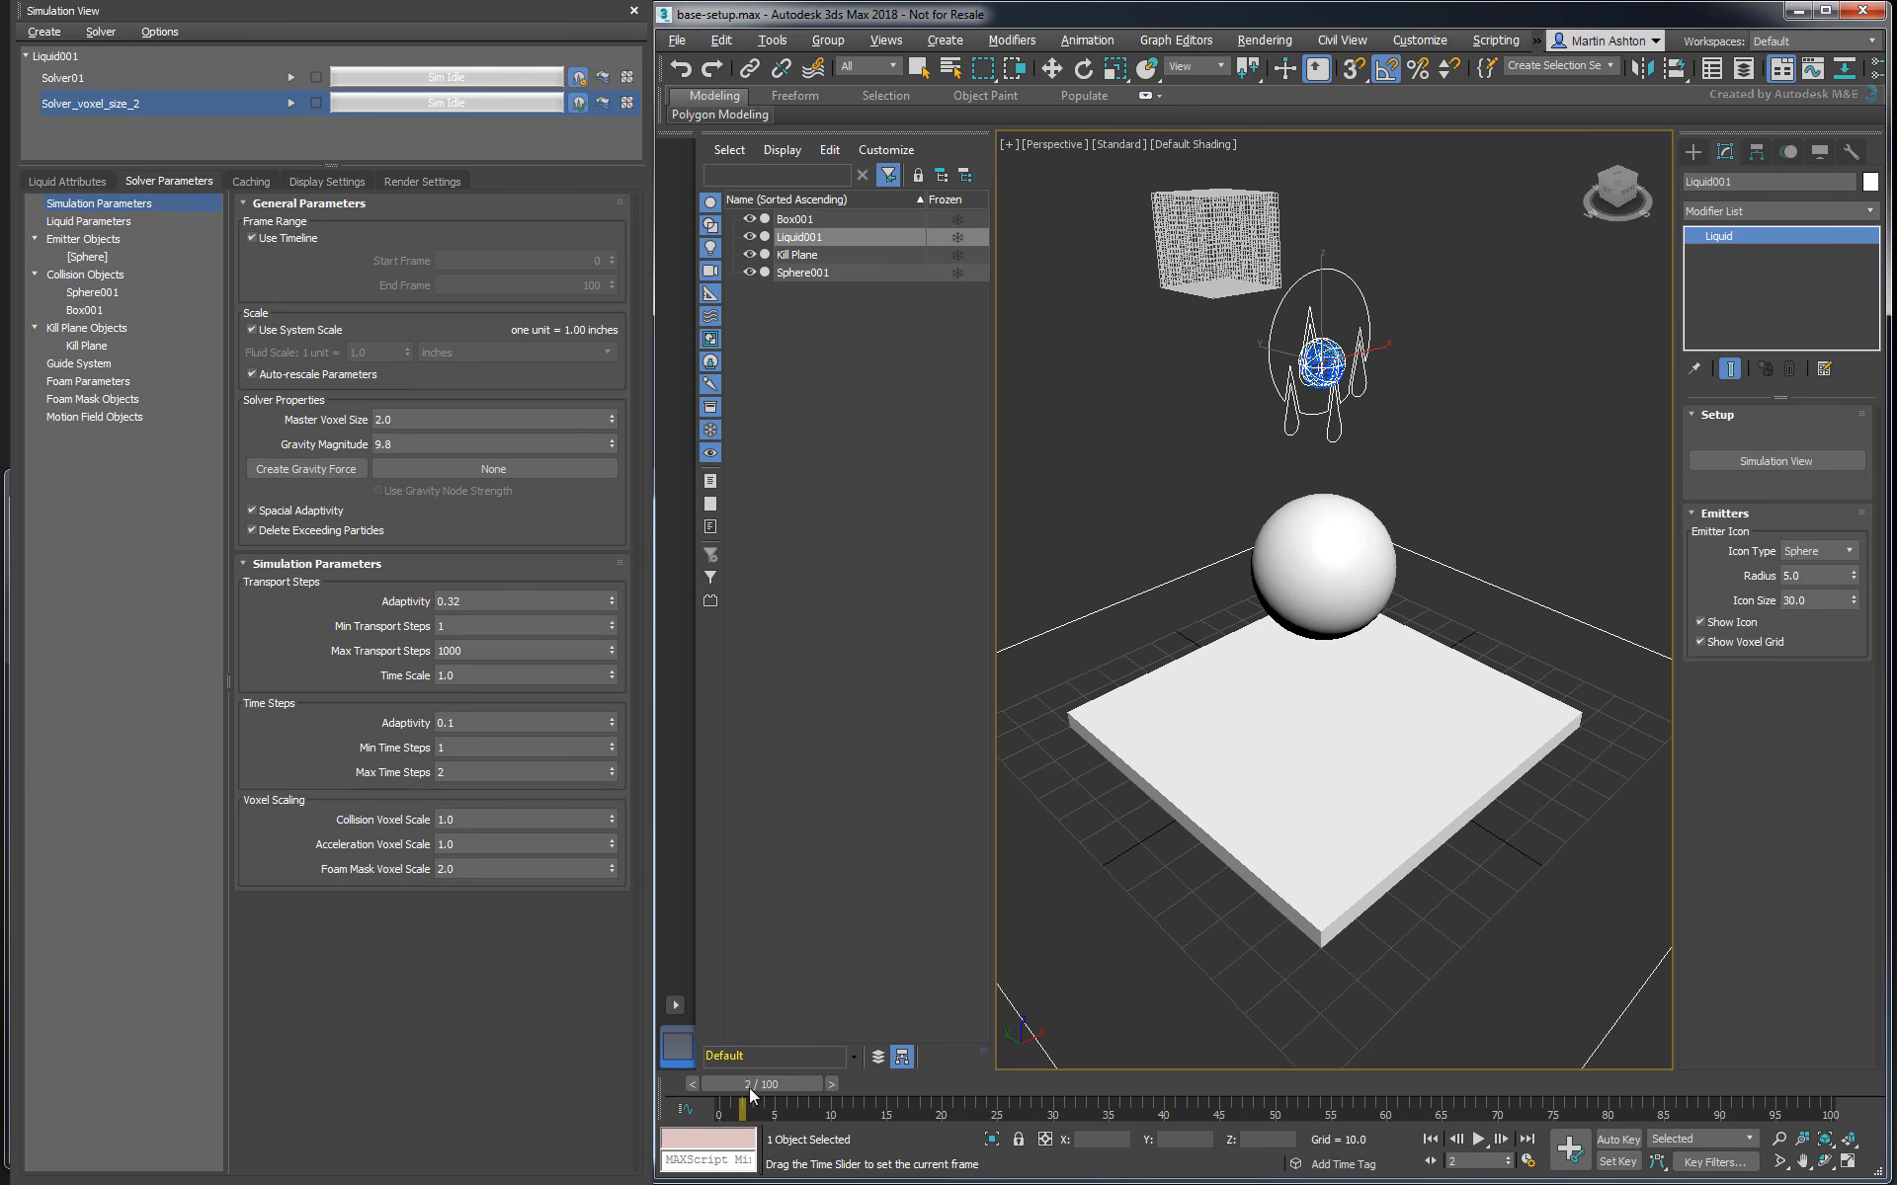
- Scrub the coarse simulation through to frame 100 and compare both solvers' particles at frame 35
drag(745, 1084, 1791, 1158)
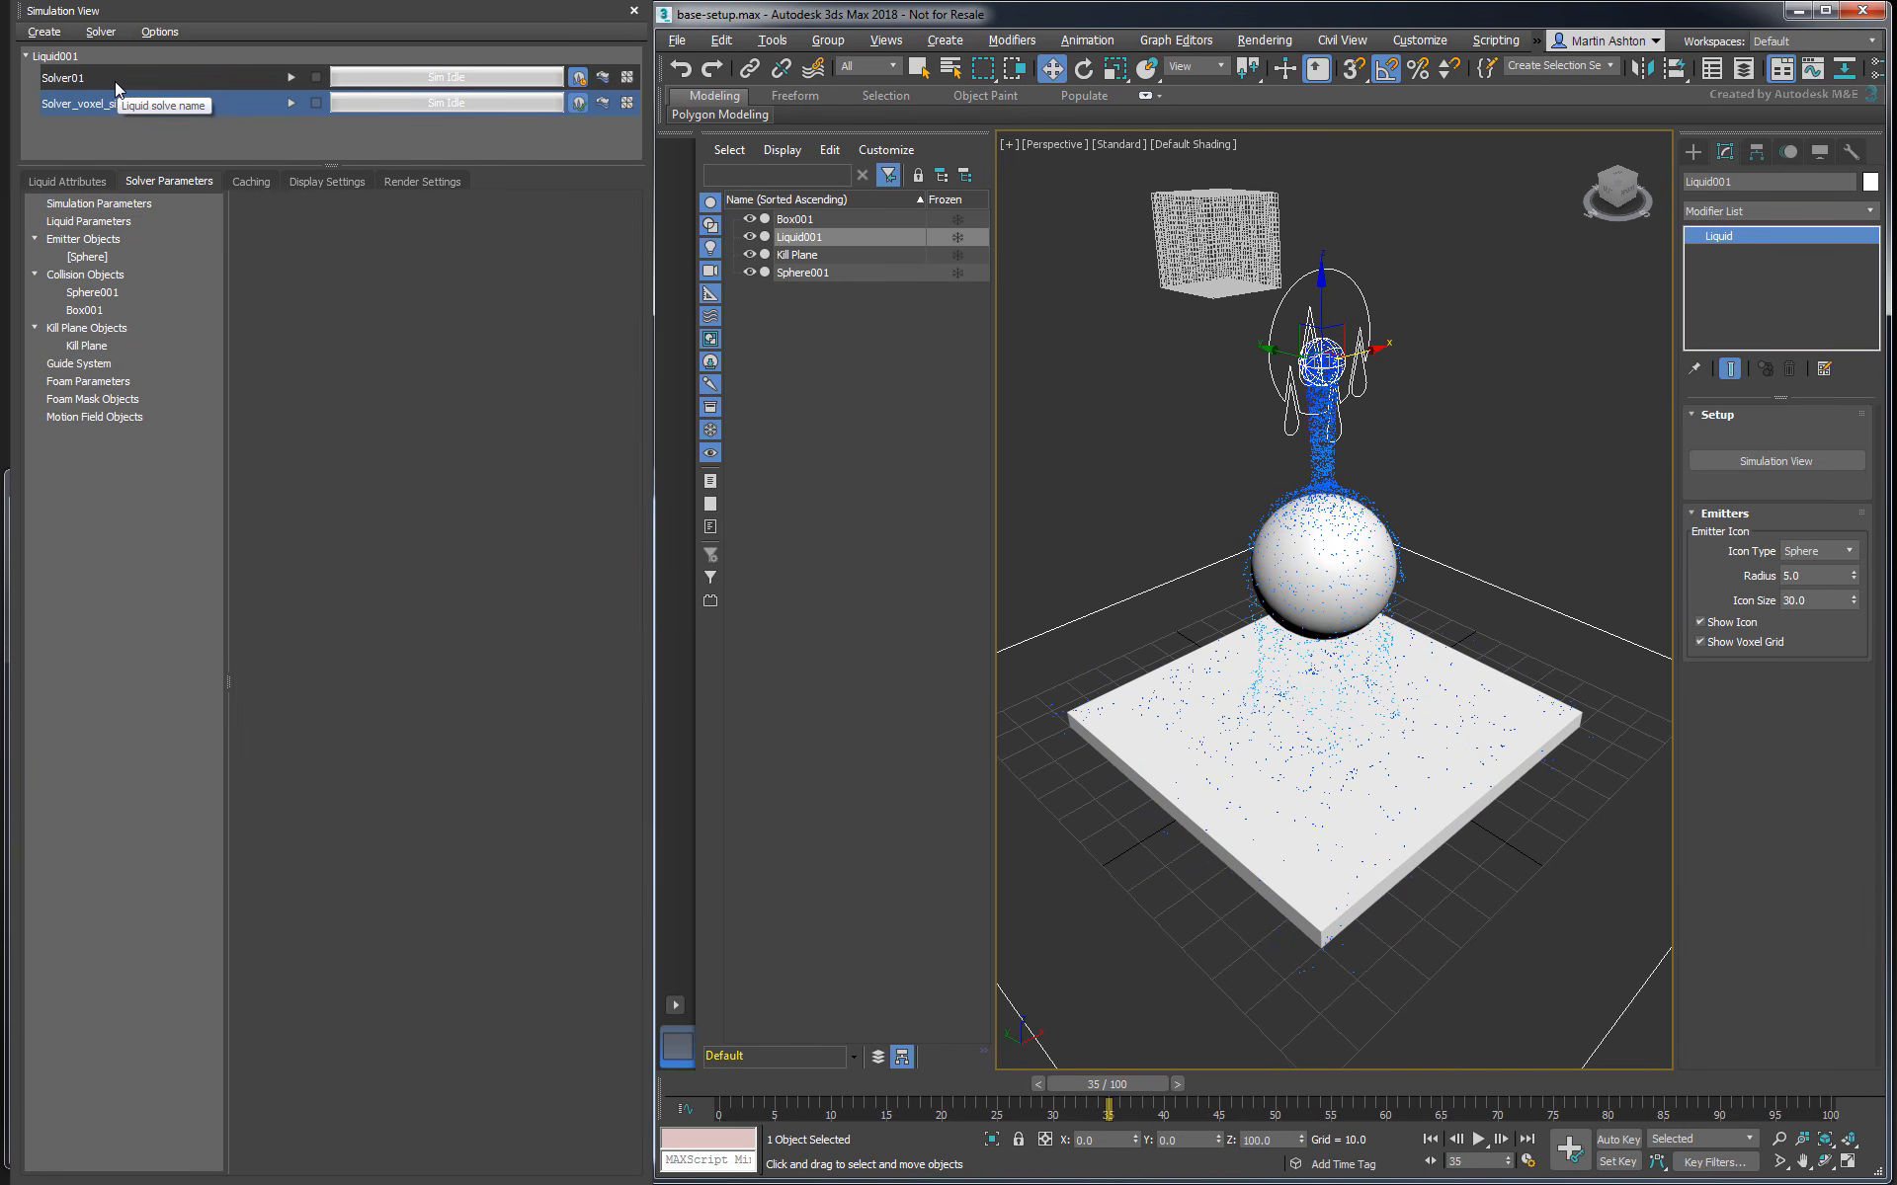
click(115, 81)
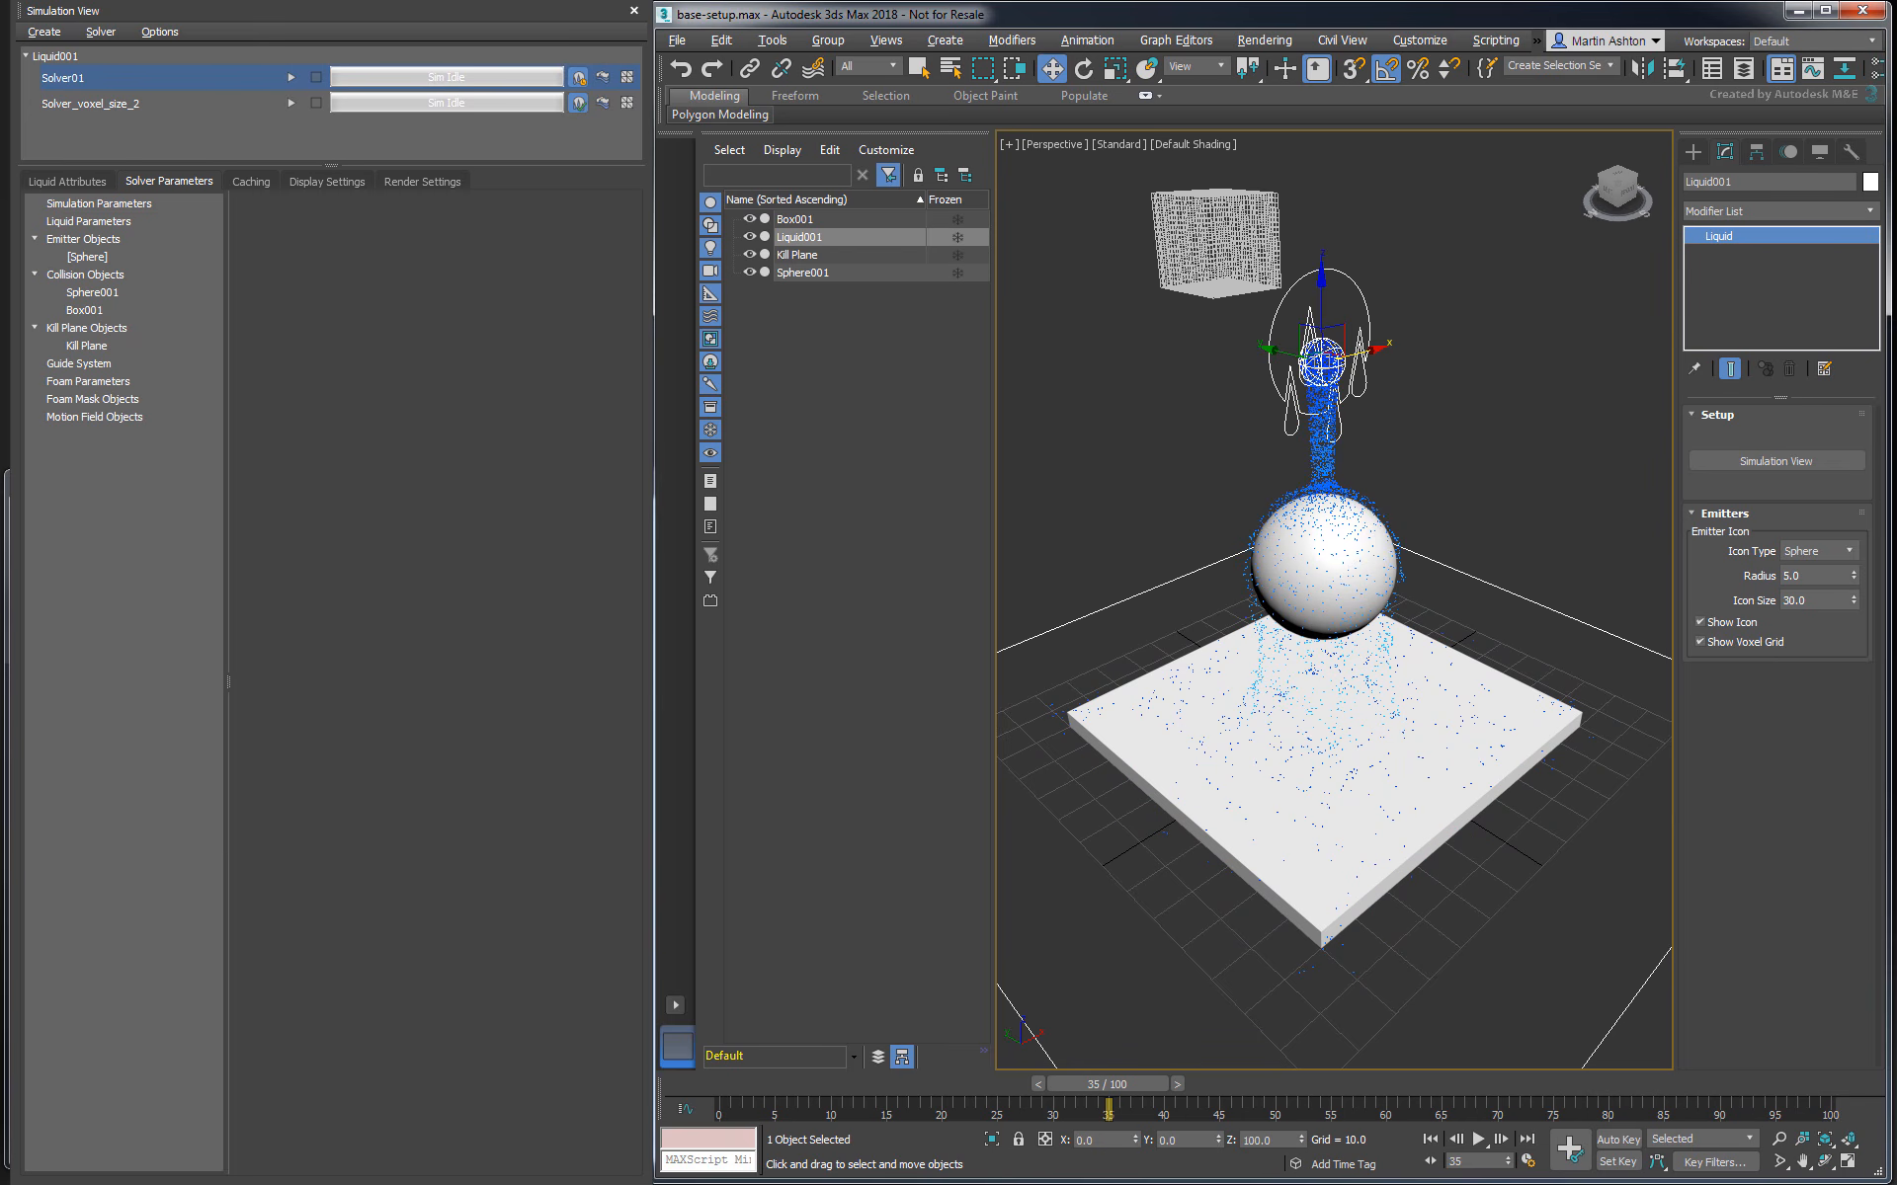
click(114, 104)
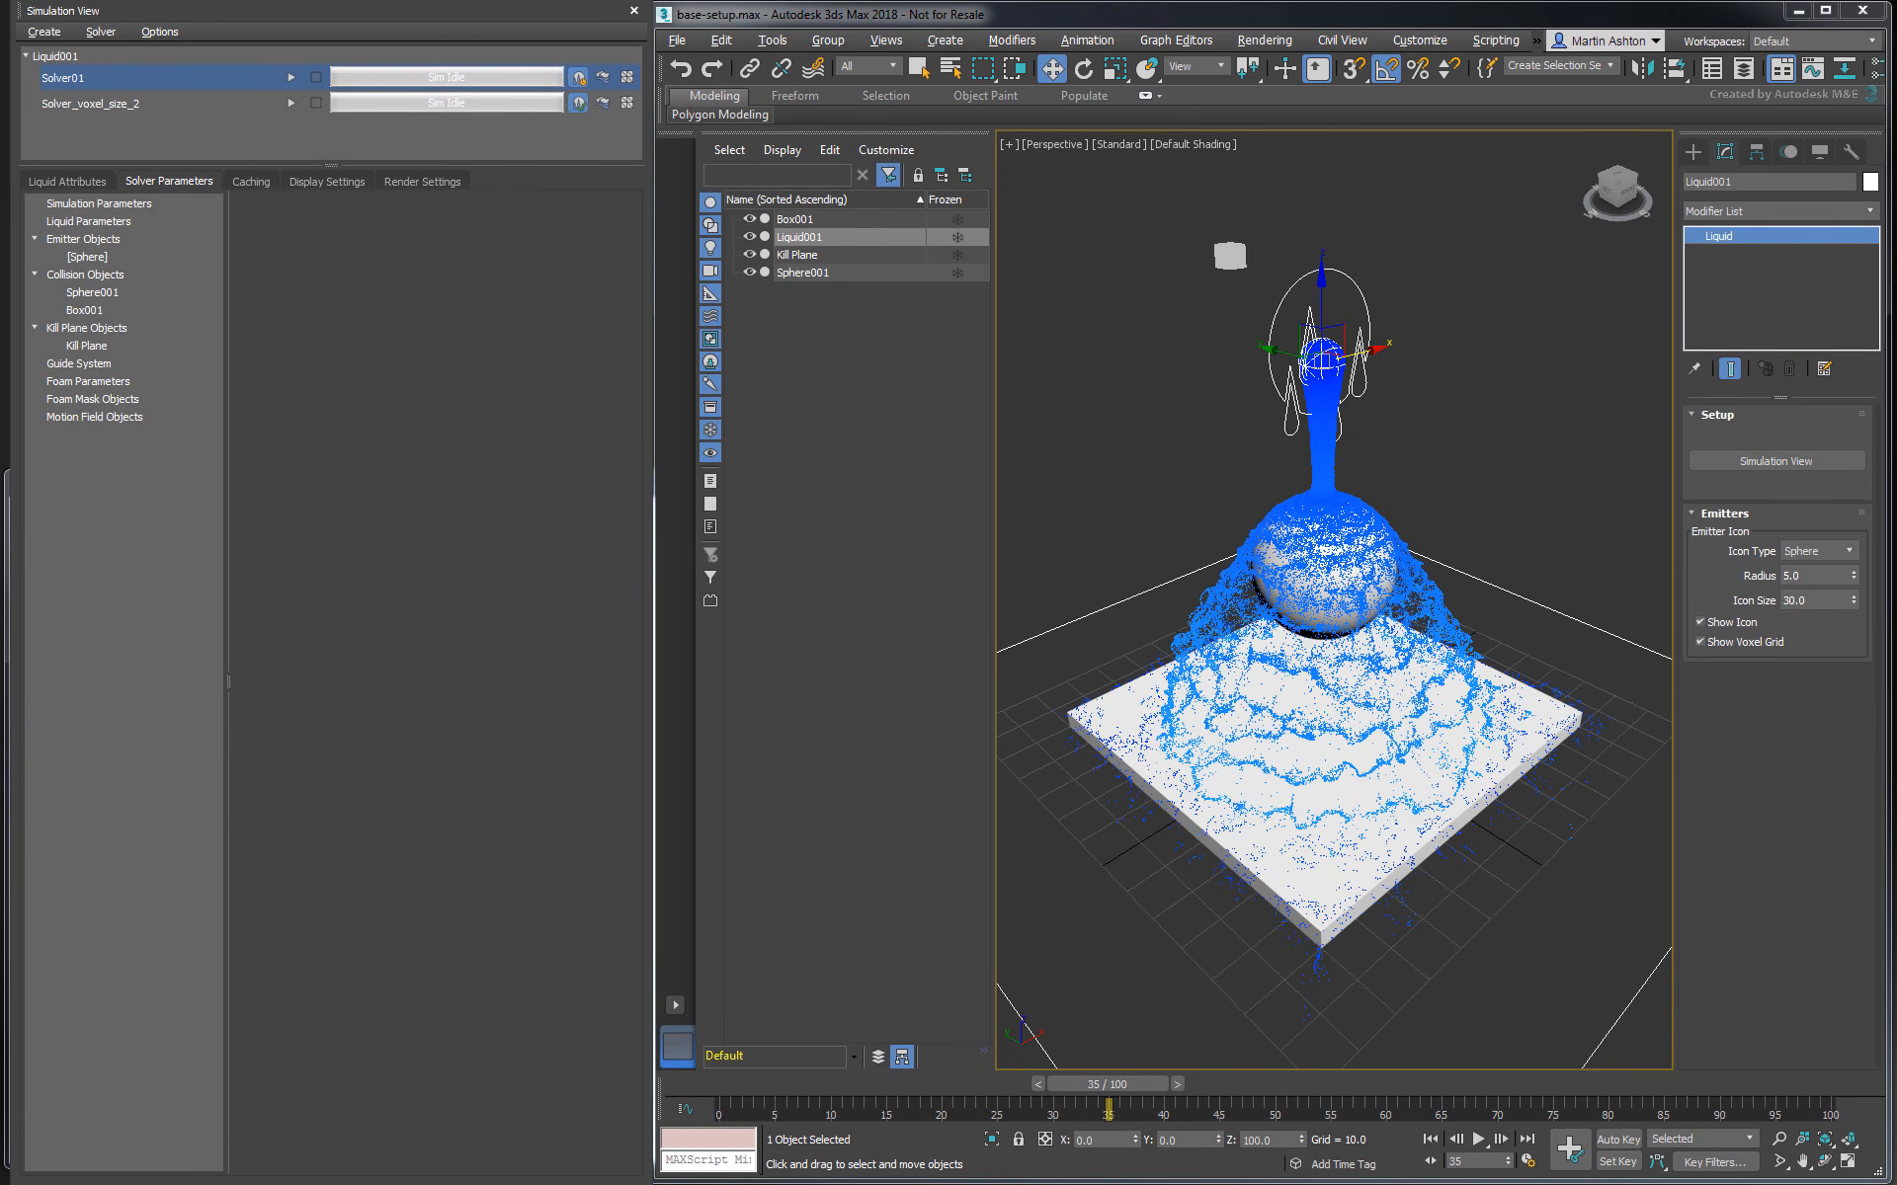
- Examine Solver01's cache settings, including the project folder option, the output path tokens and the PRT export option
click(253, 182)
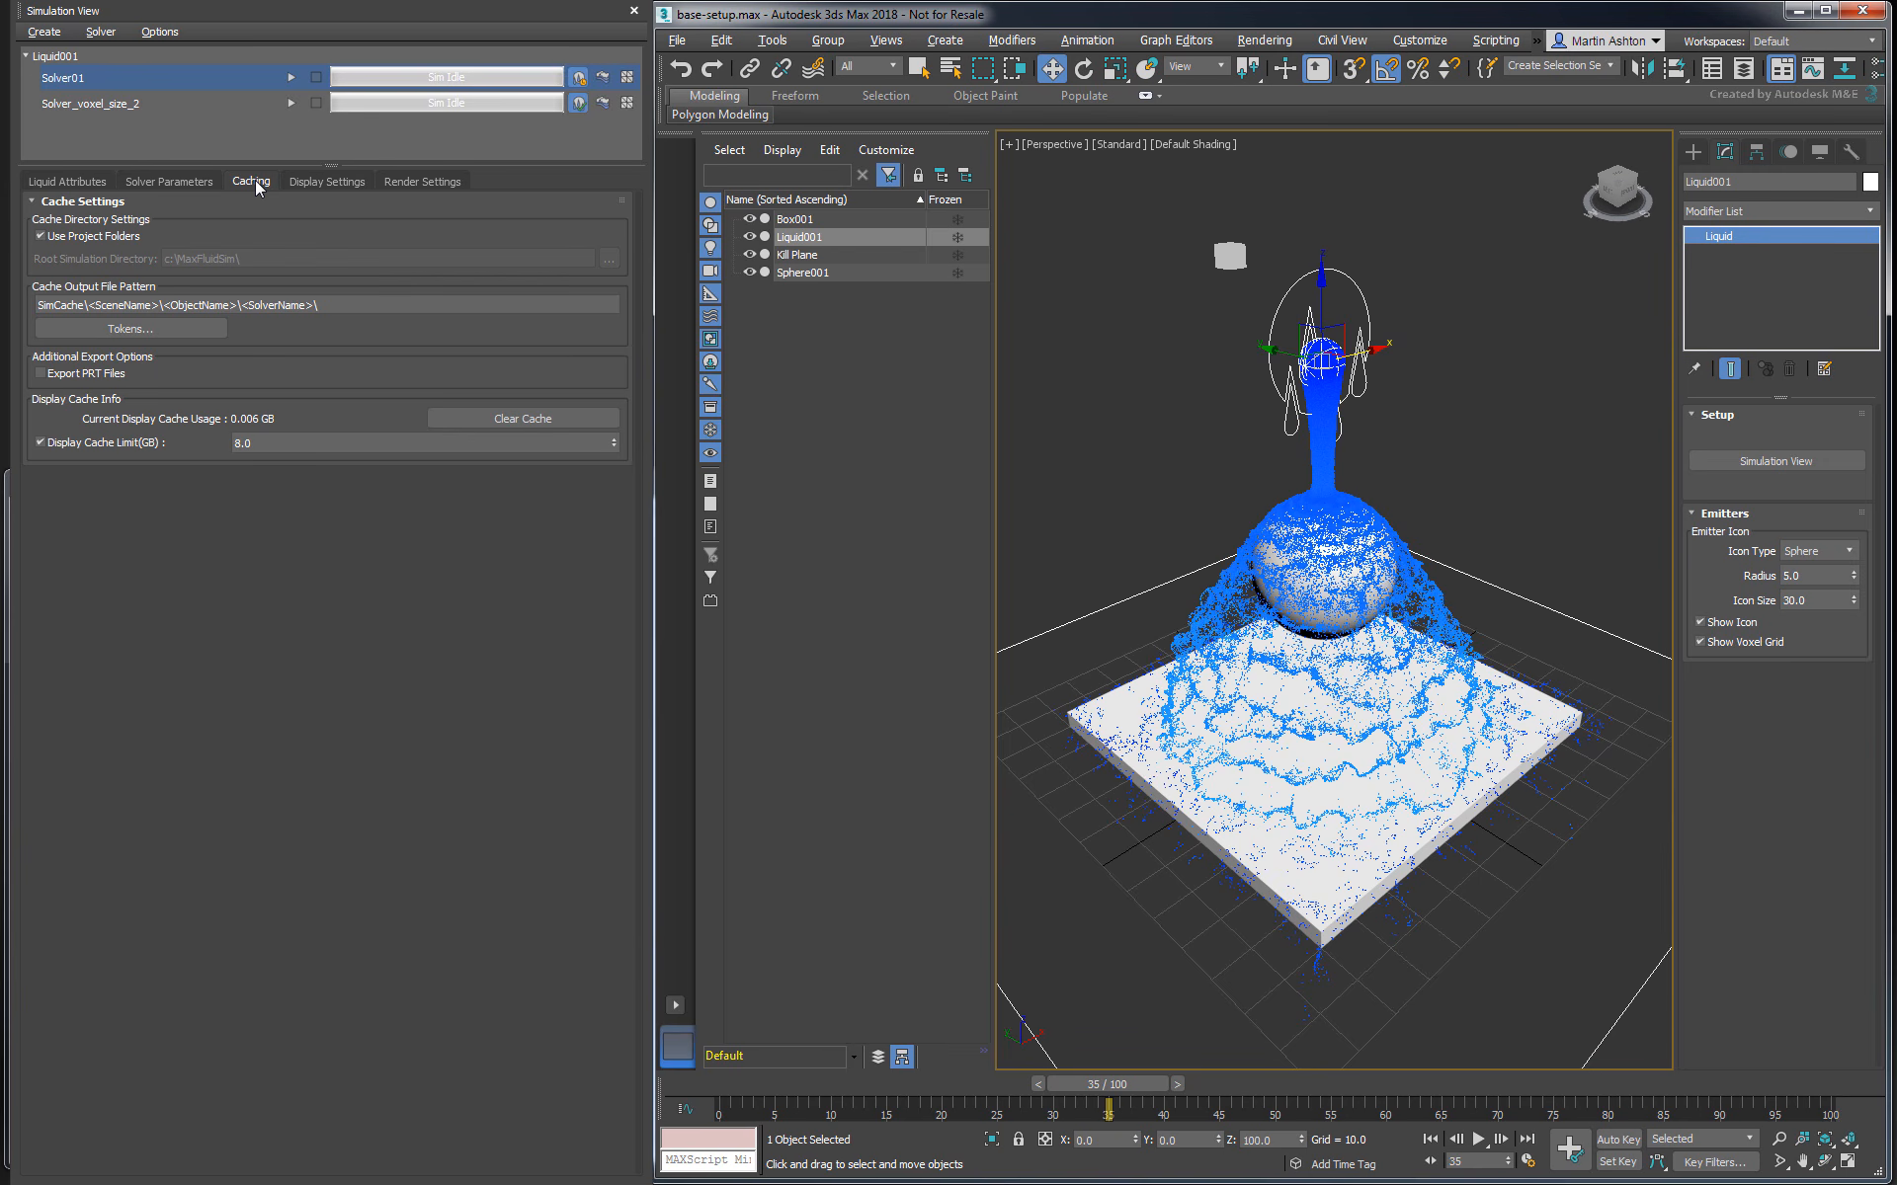
click(109, 237)
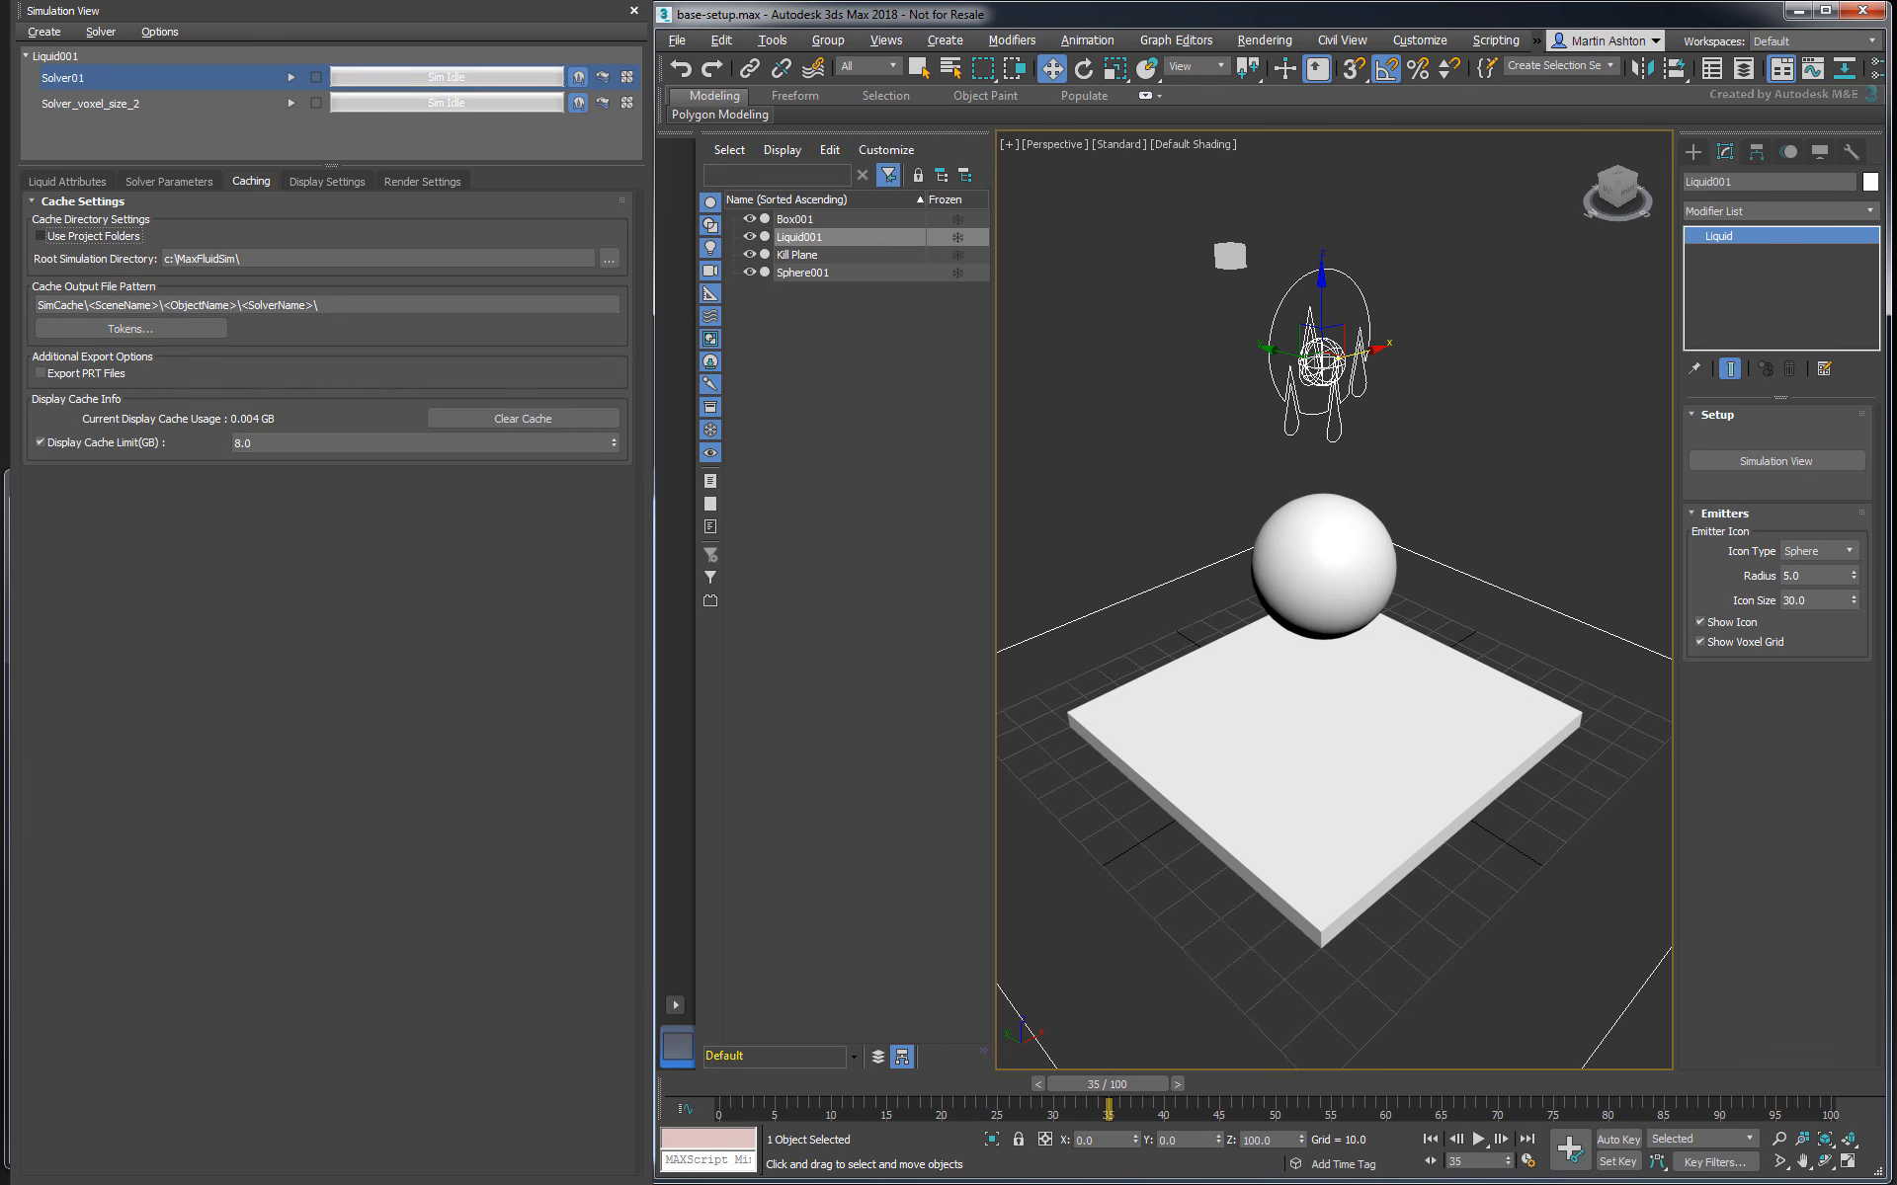
click(110, 239)
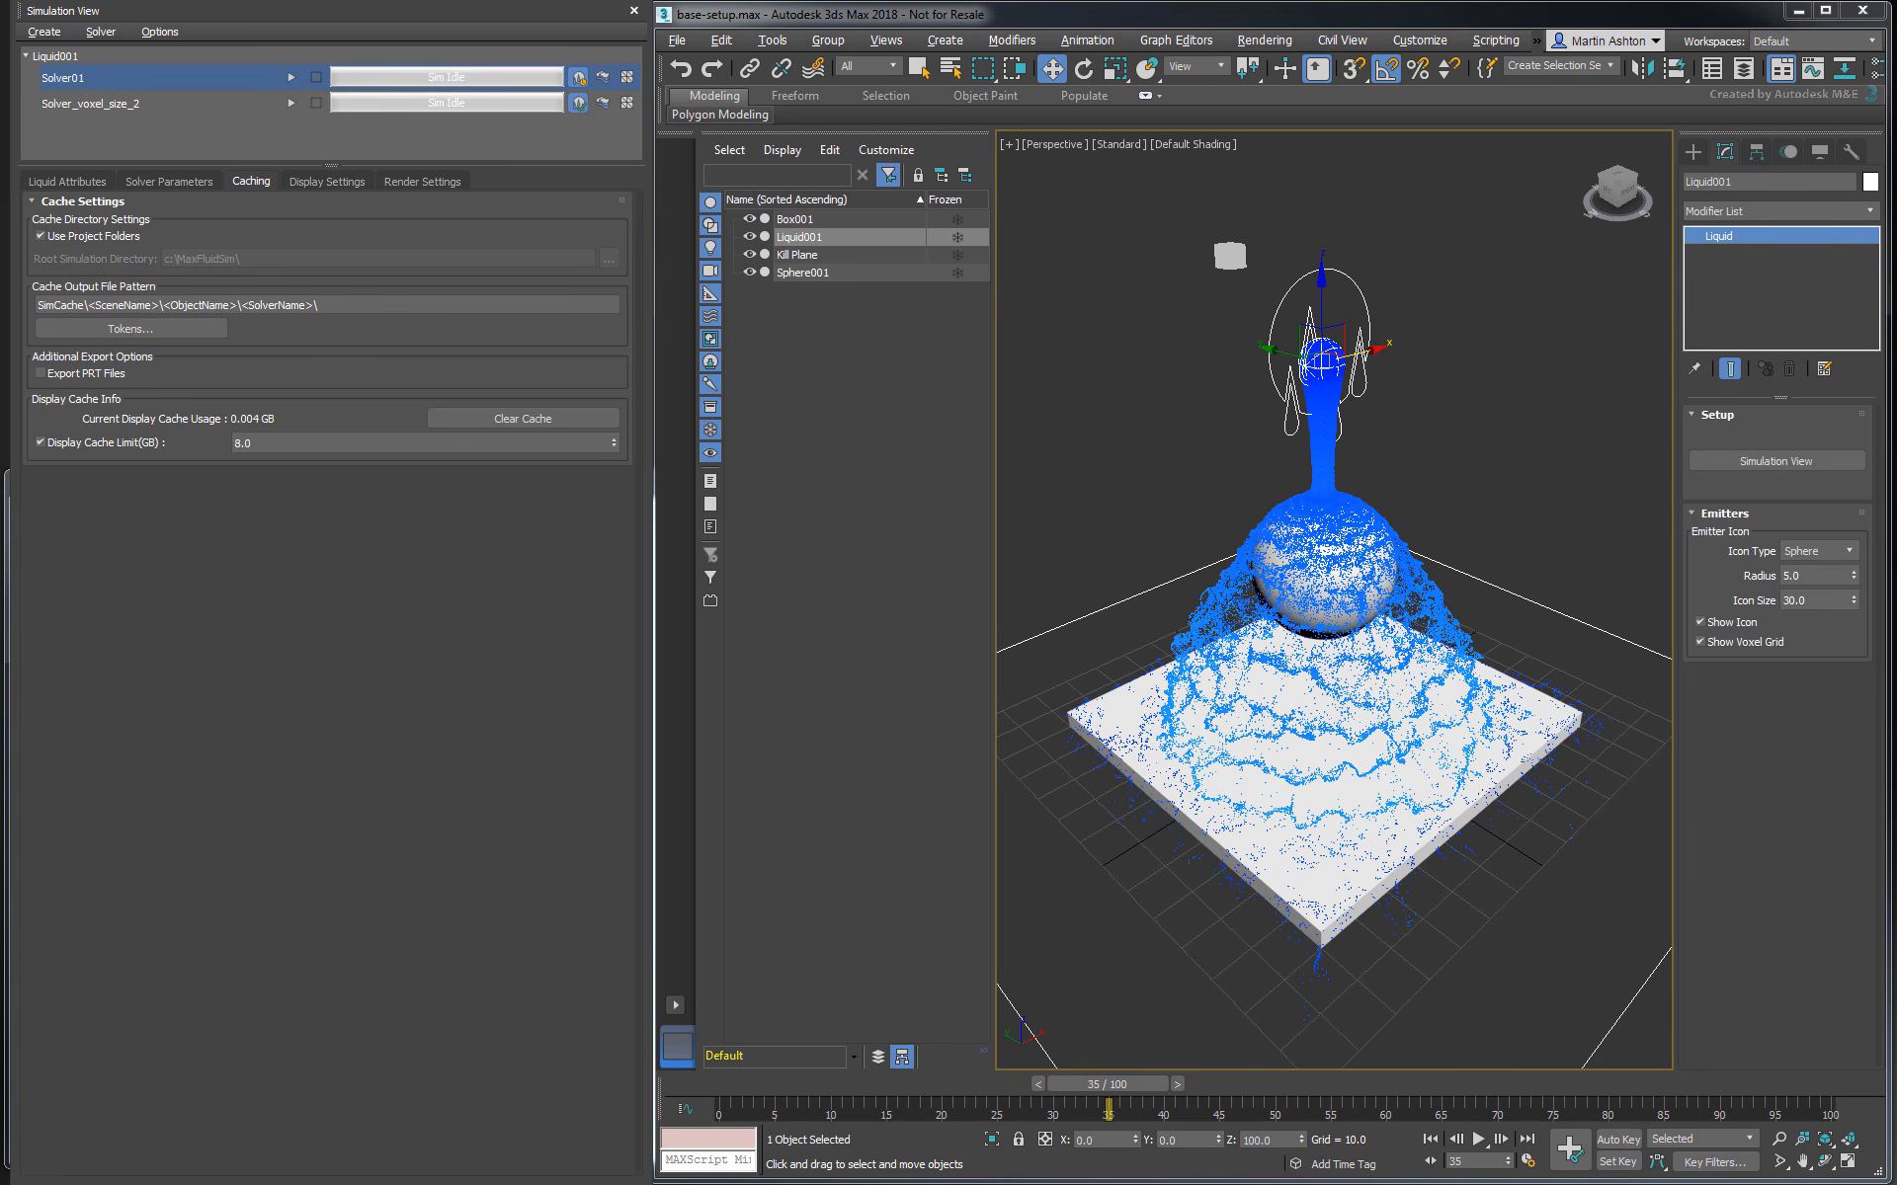
click(192, 332)
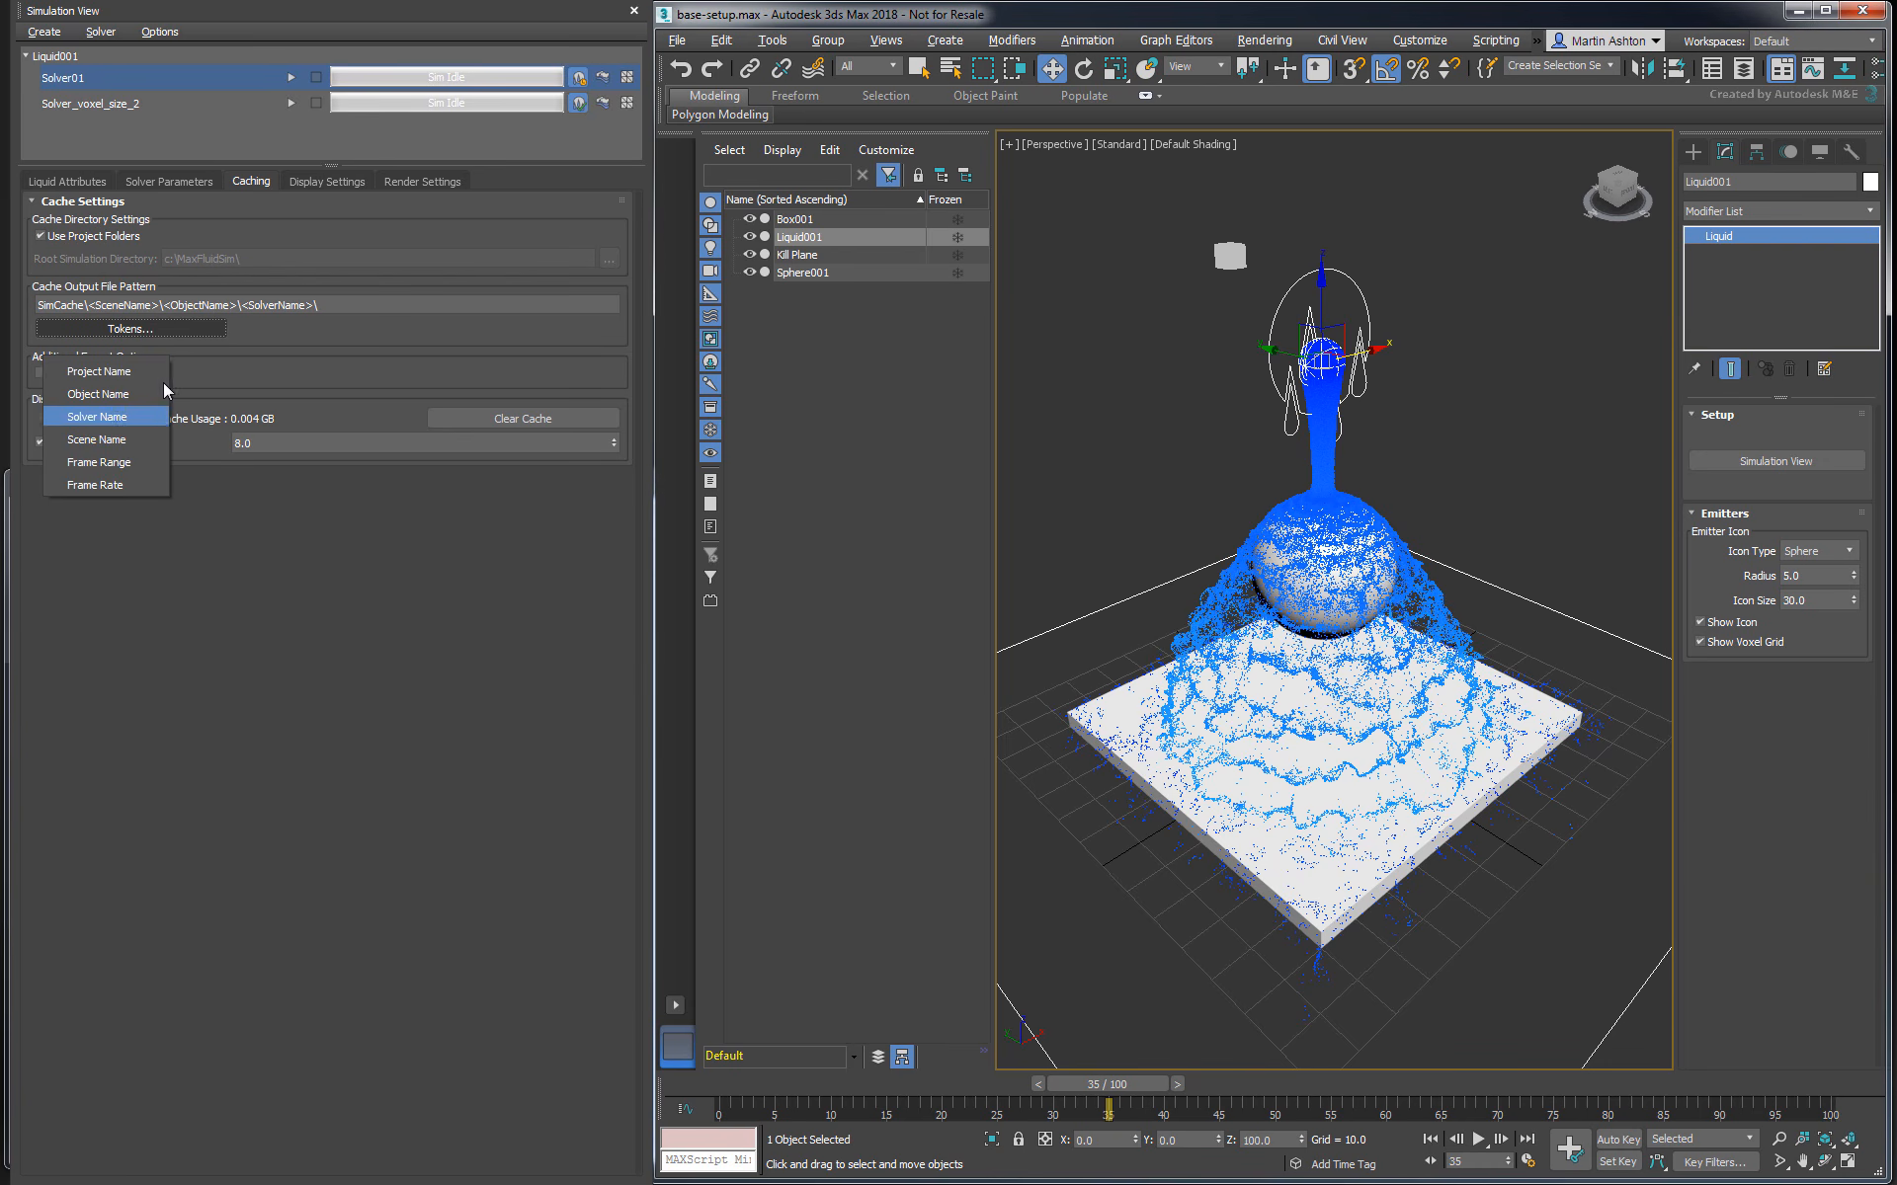
click(174, 334)
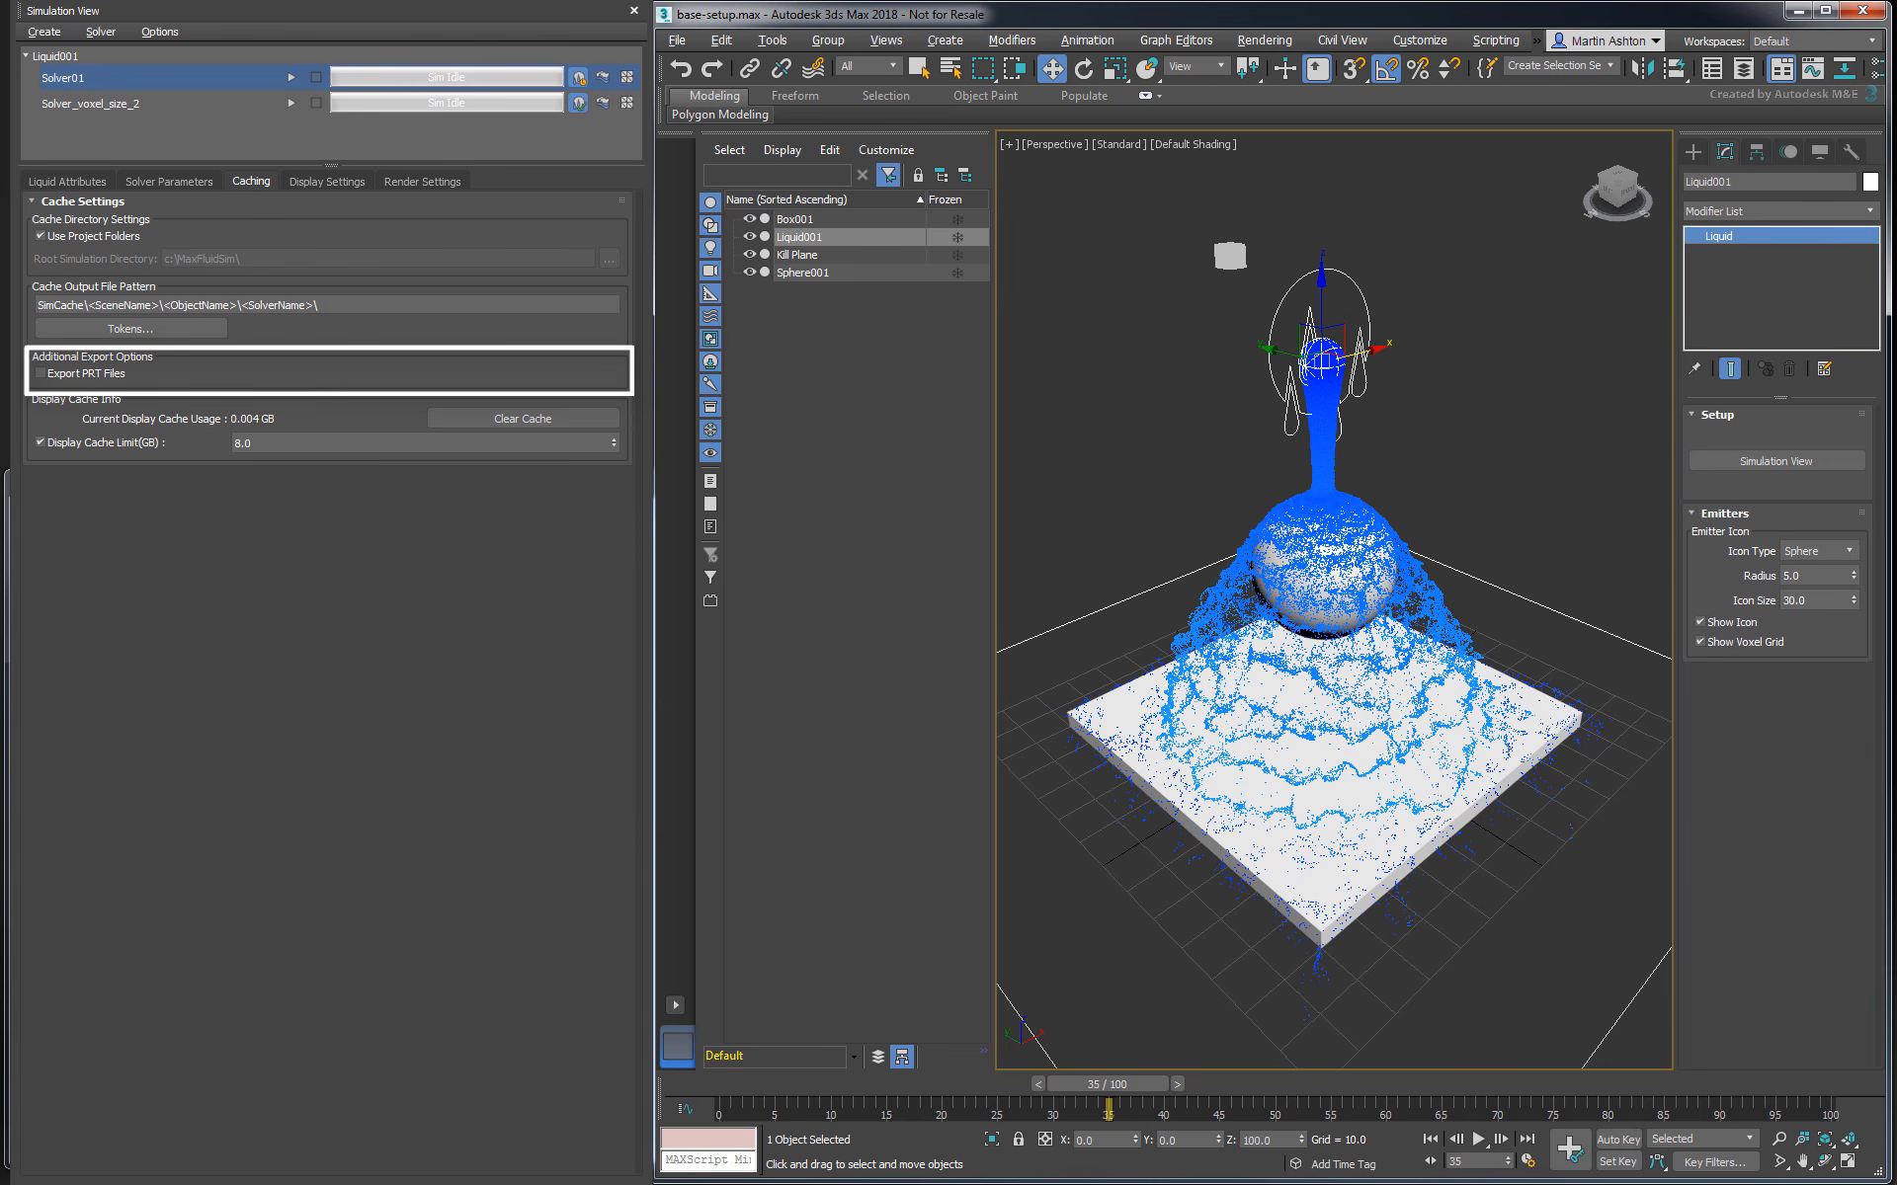
click(110, 374)
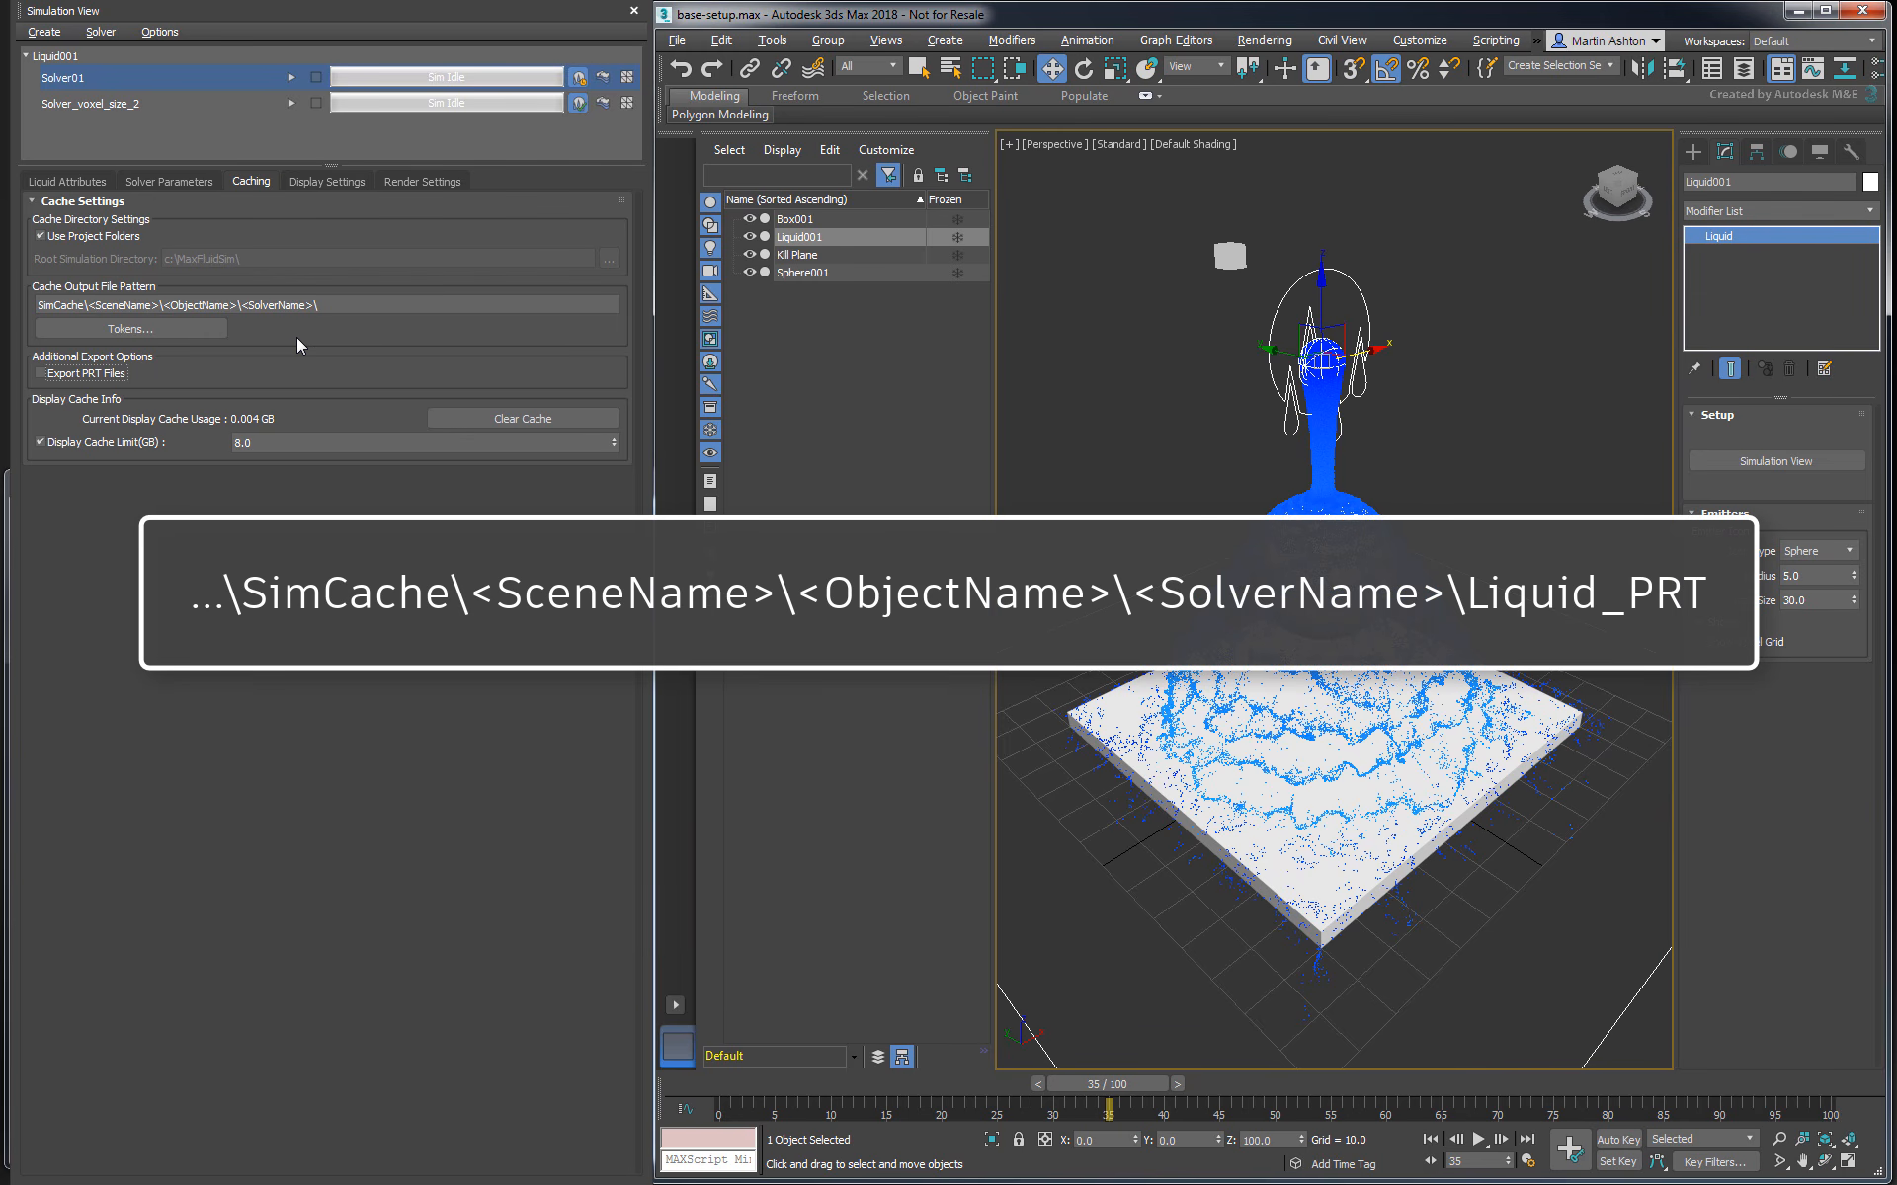
- Resume Solver01's simulation from its partial cache and scrub the completed result to frame 100
click(289, 79)
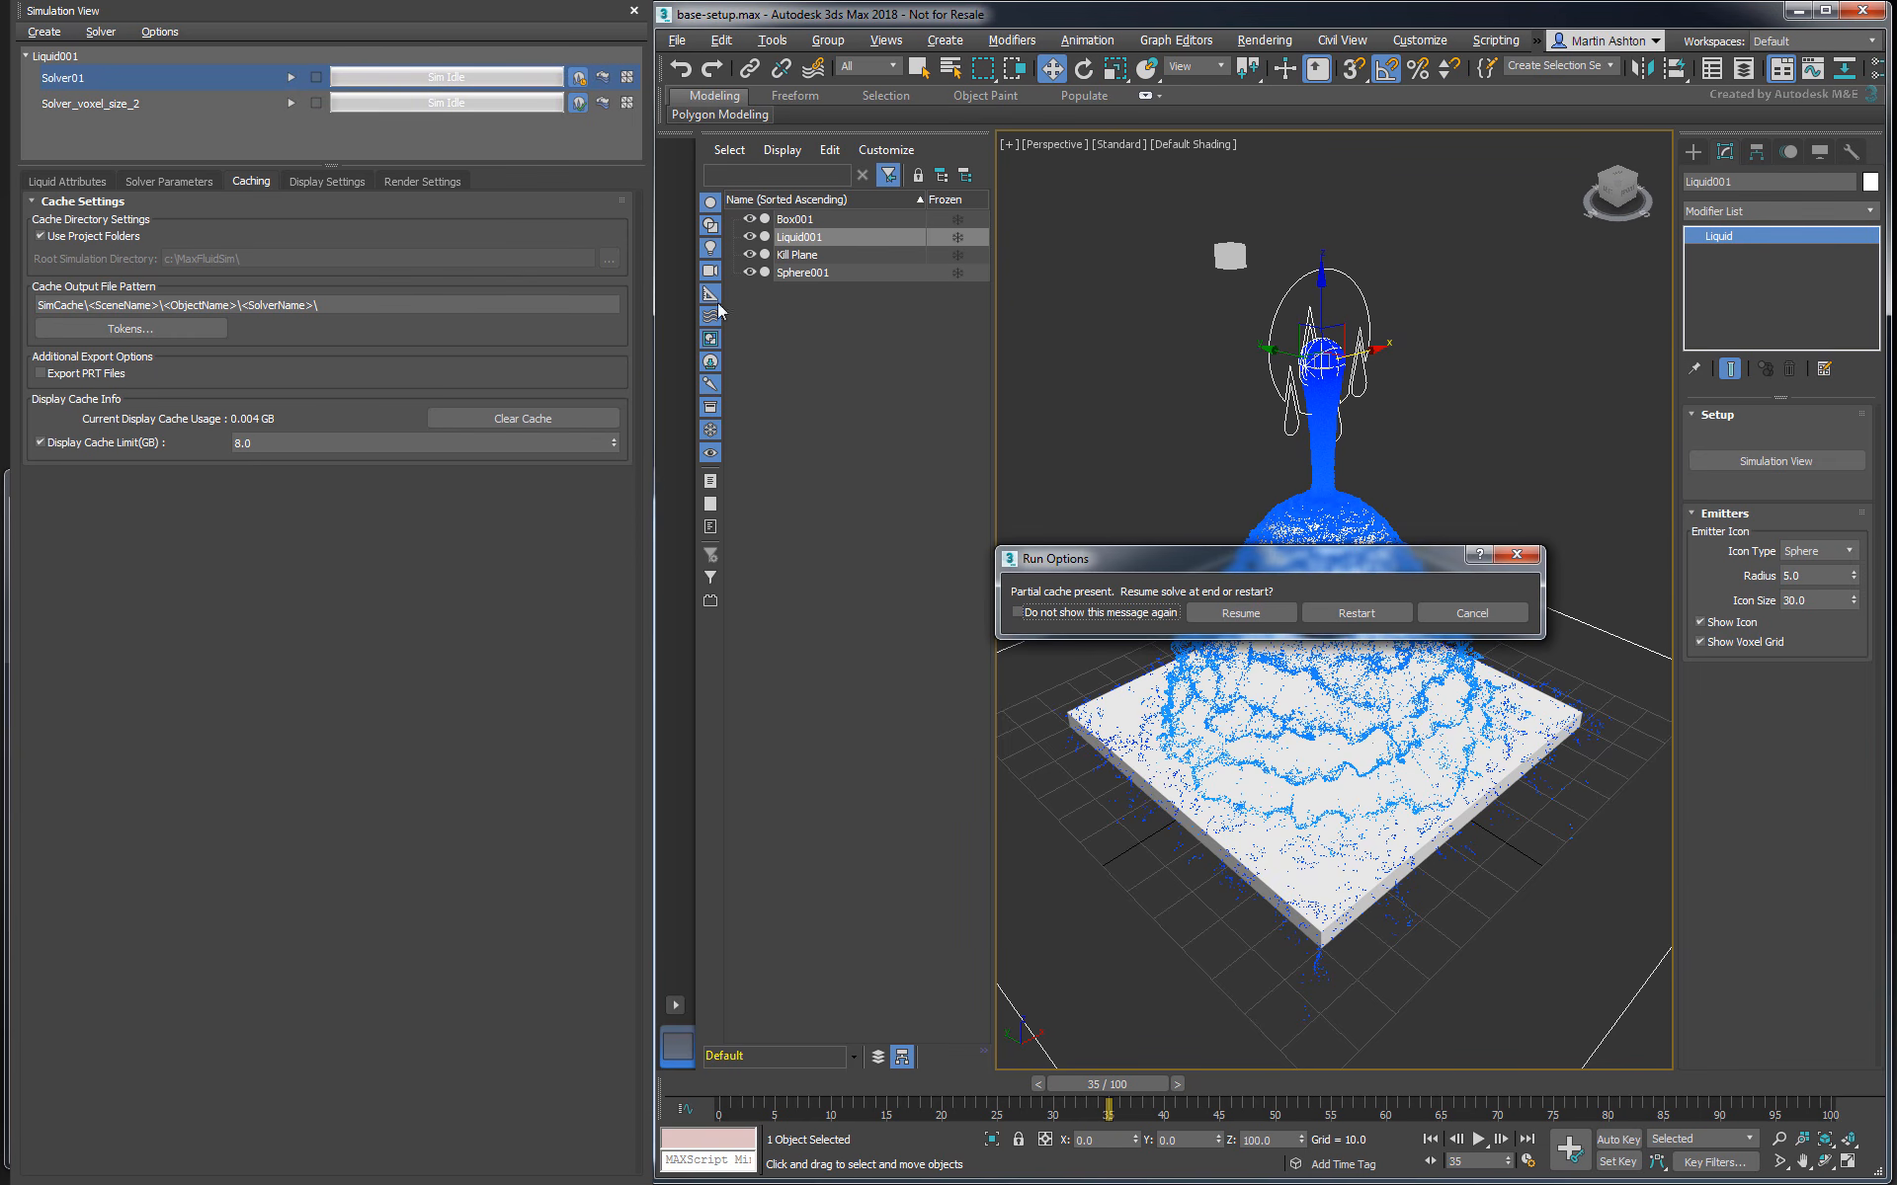
click(1241, 613)
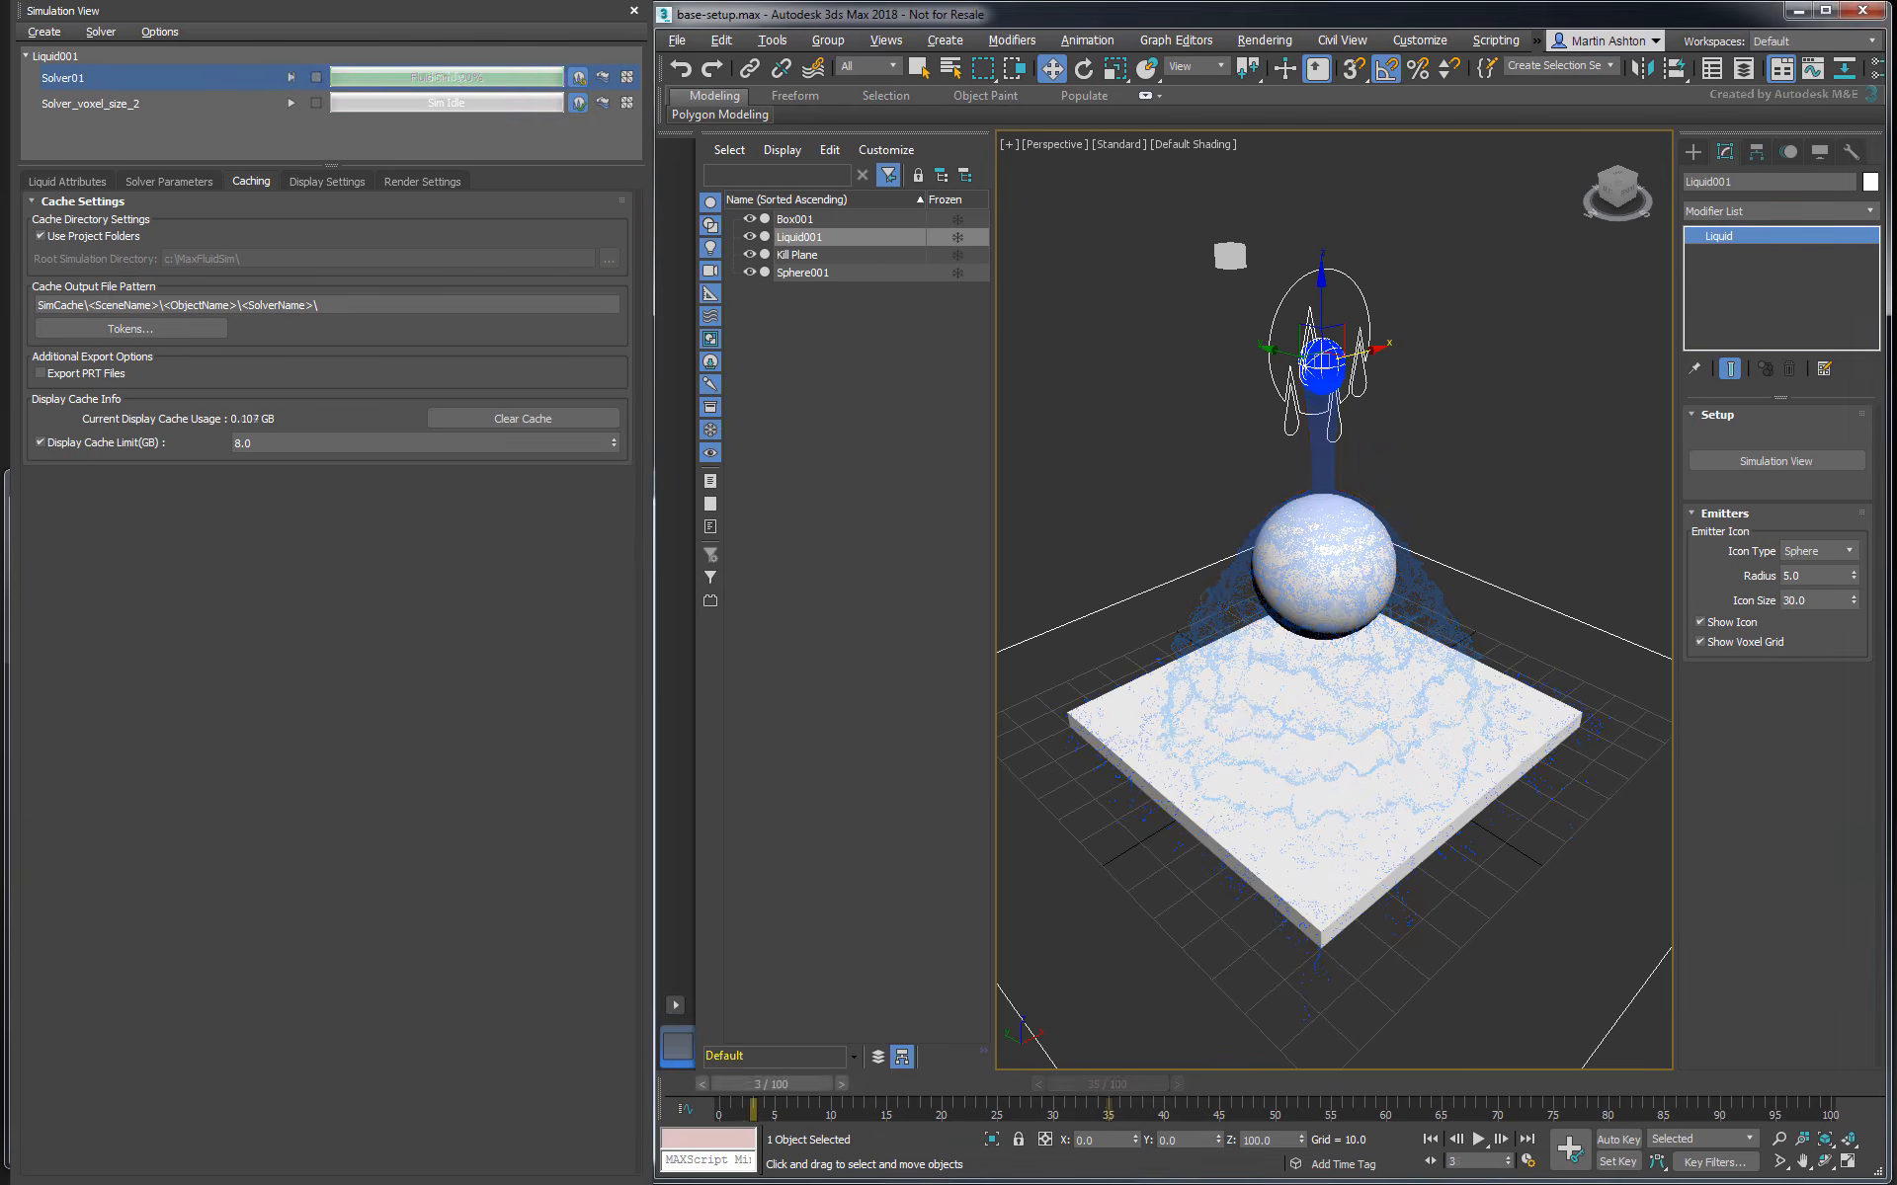
drag(771, 1083, 1805, 1083)
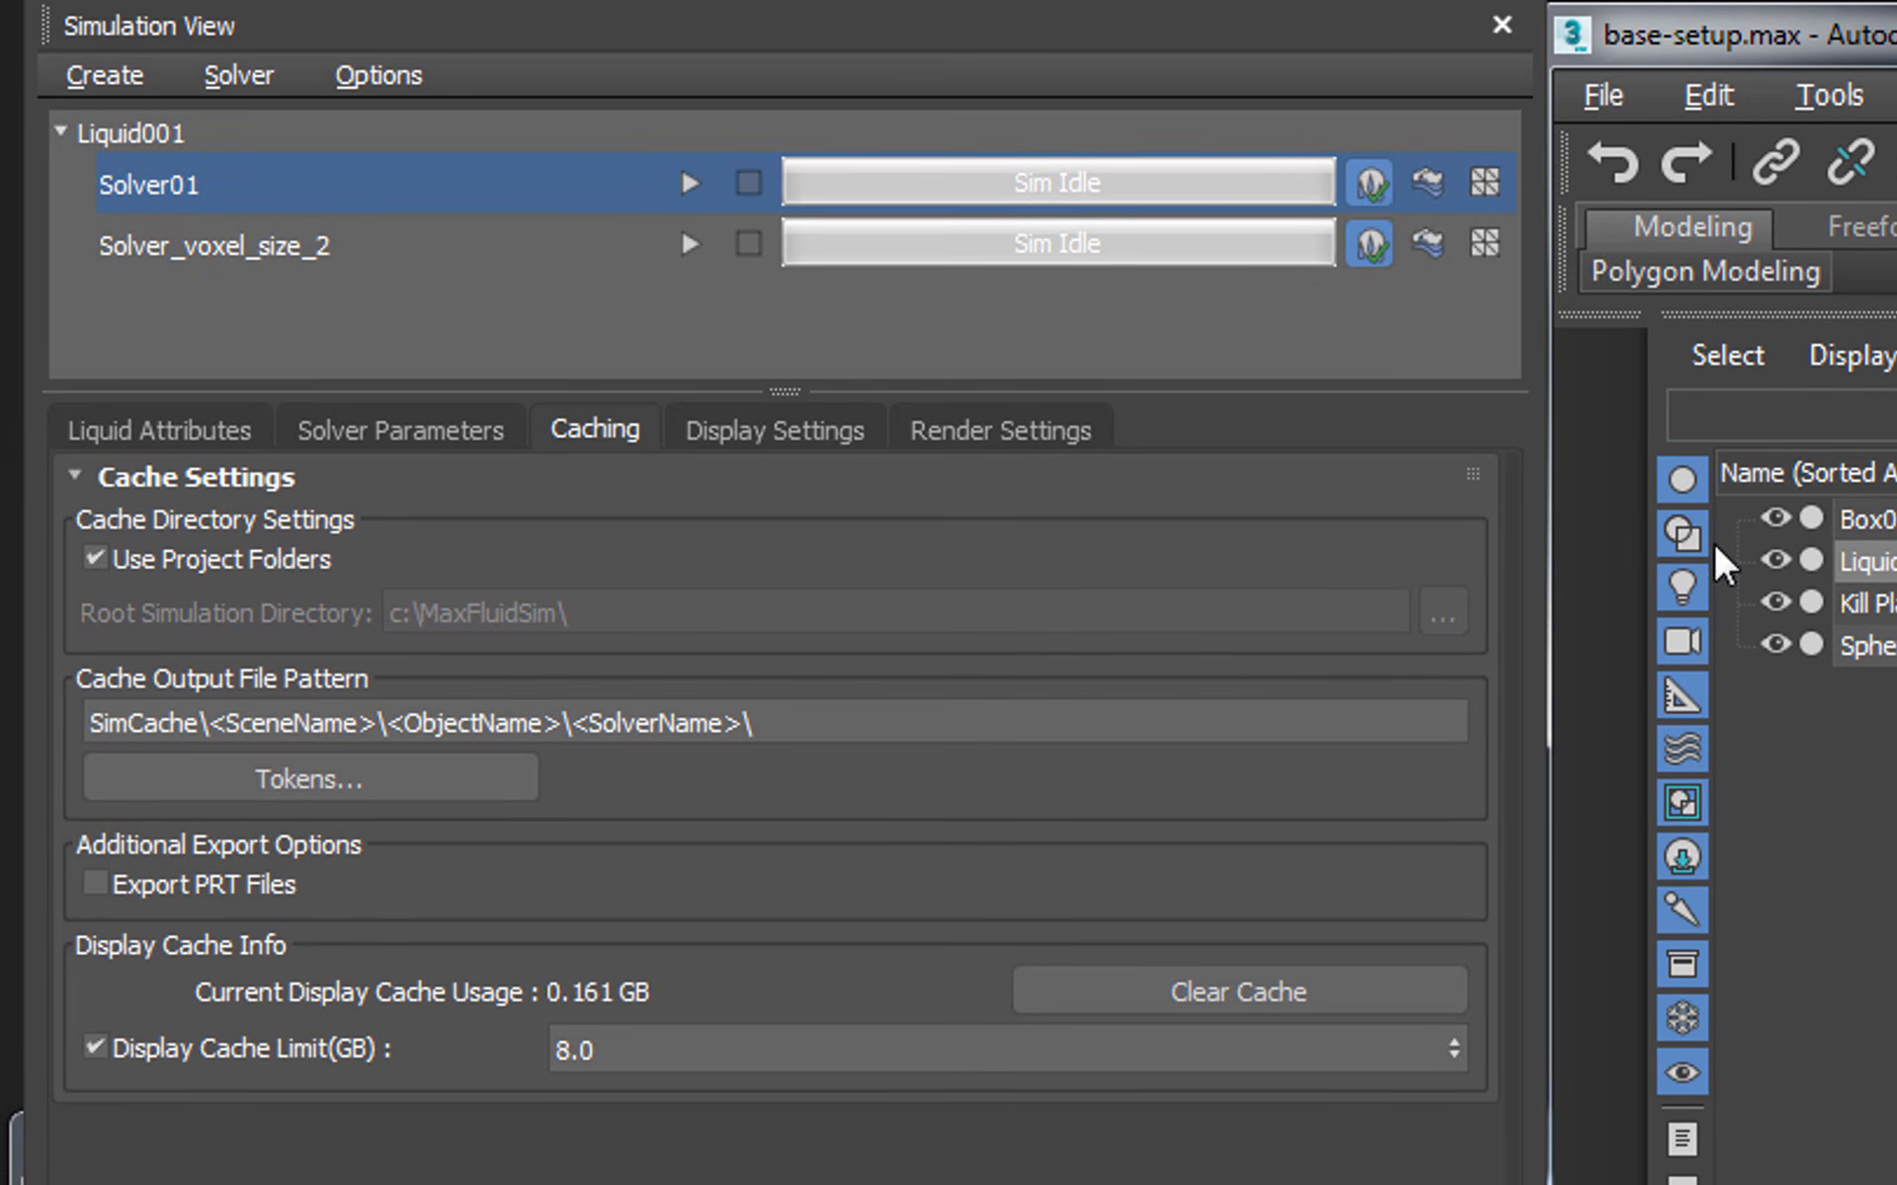
- Disable the liquid calculation for Solver01, enable meshing instead, and run the solver
click(1306, 178)
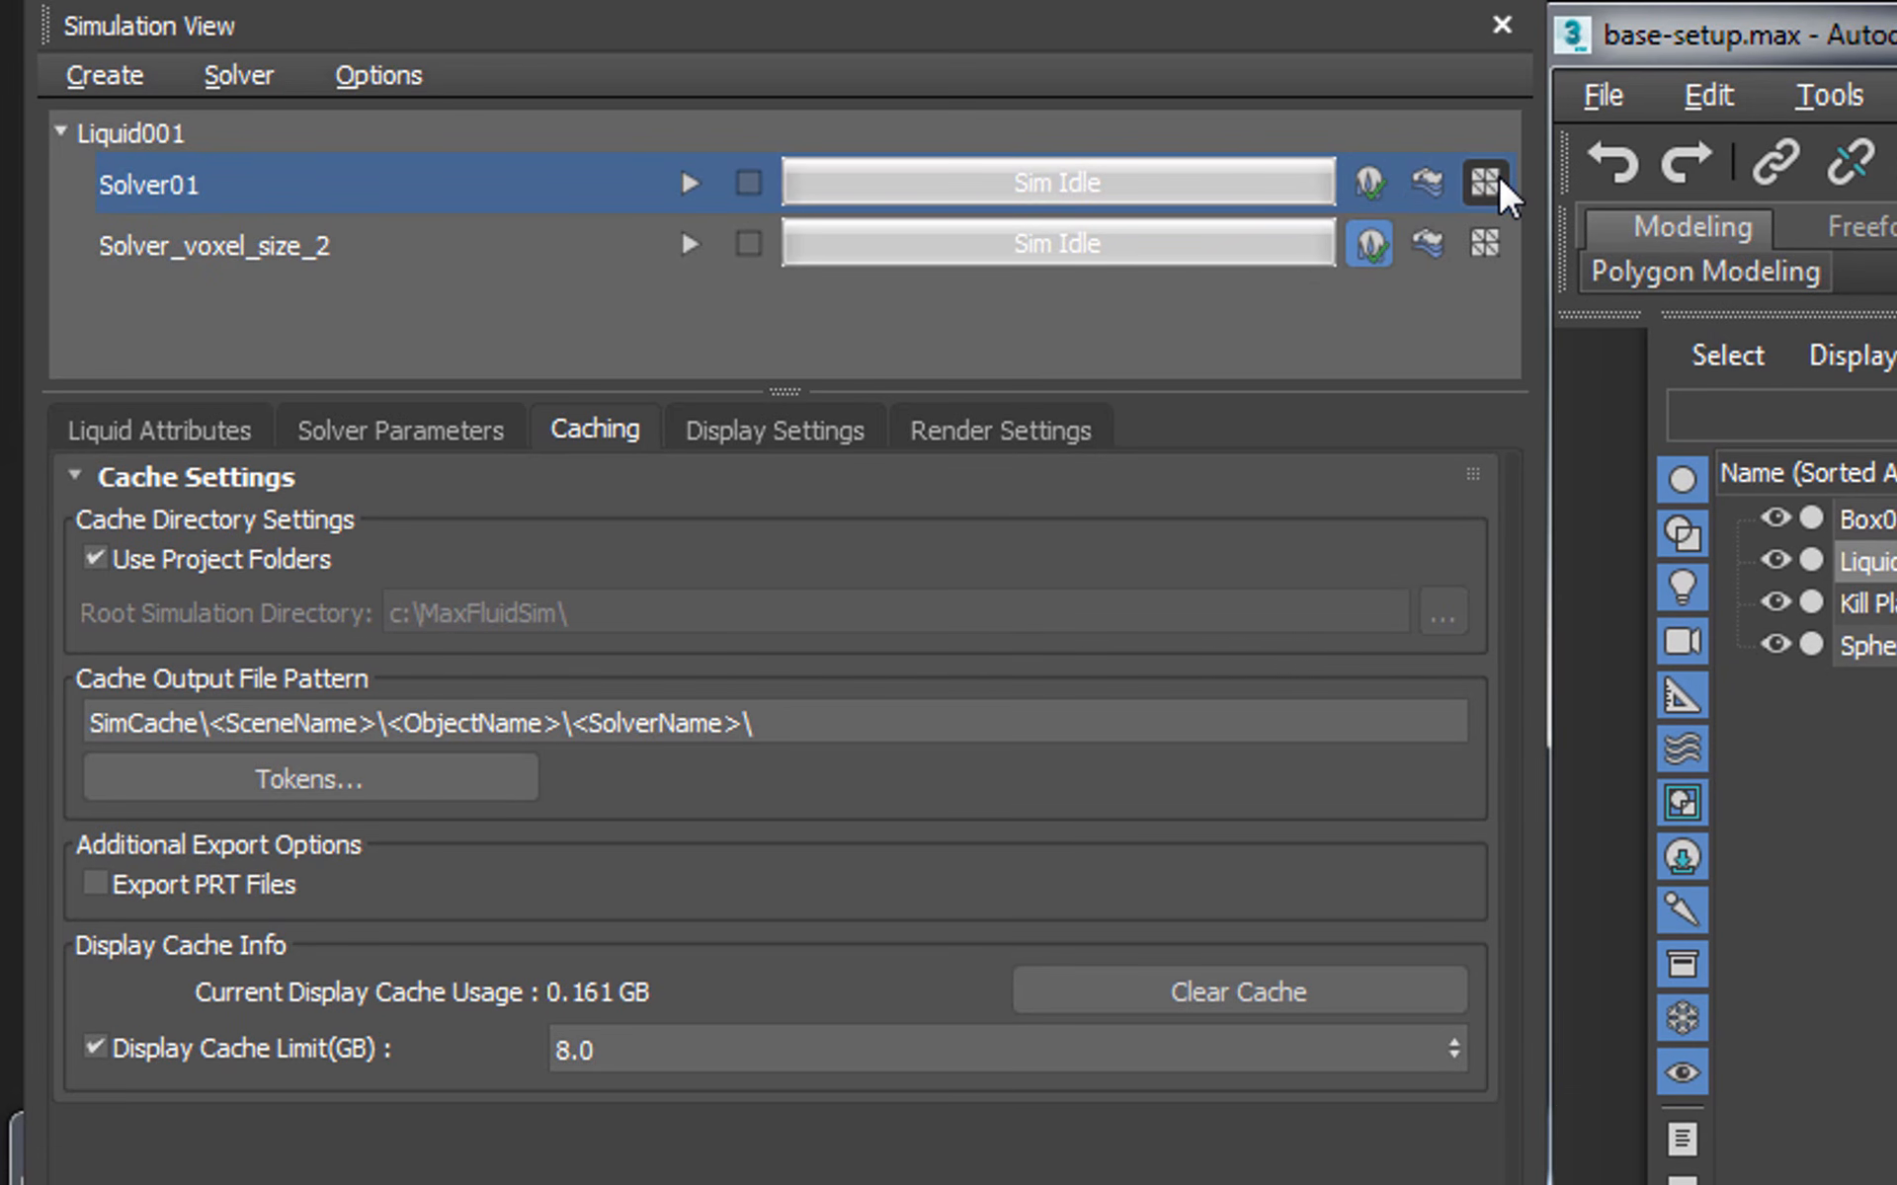
click(1492, 182)
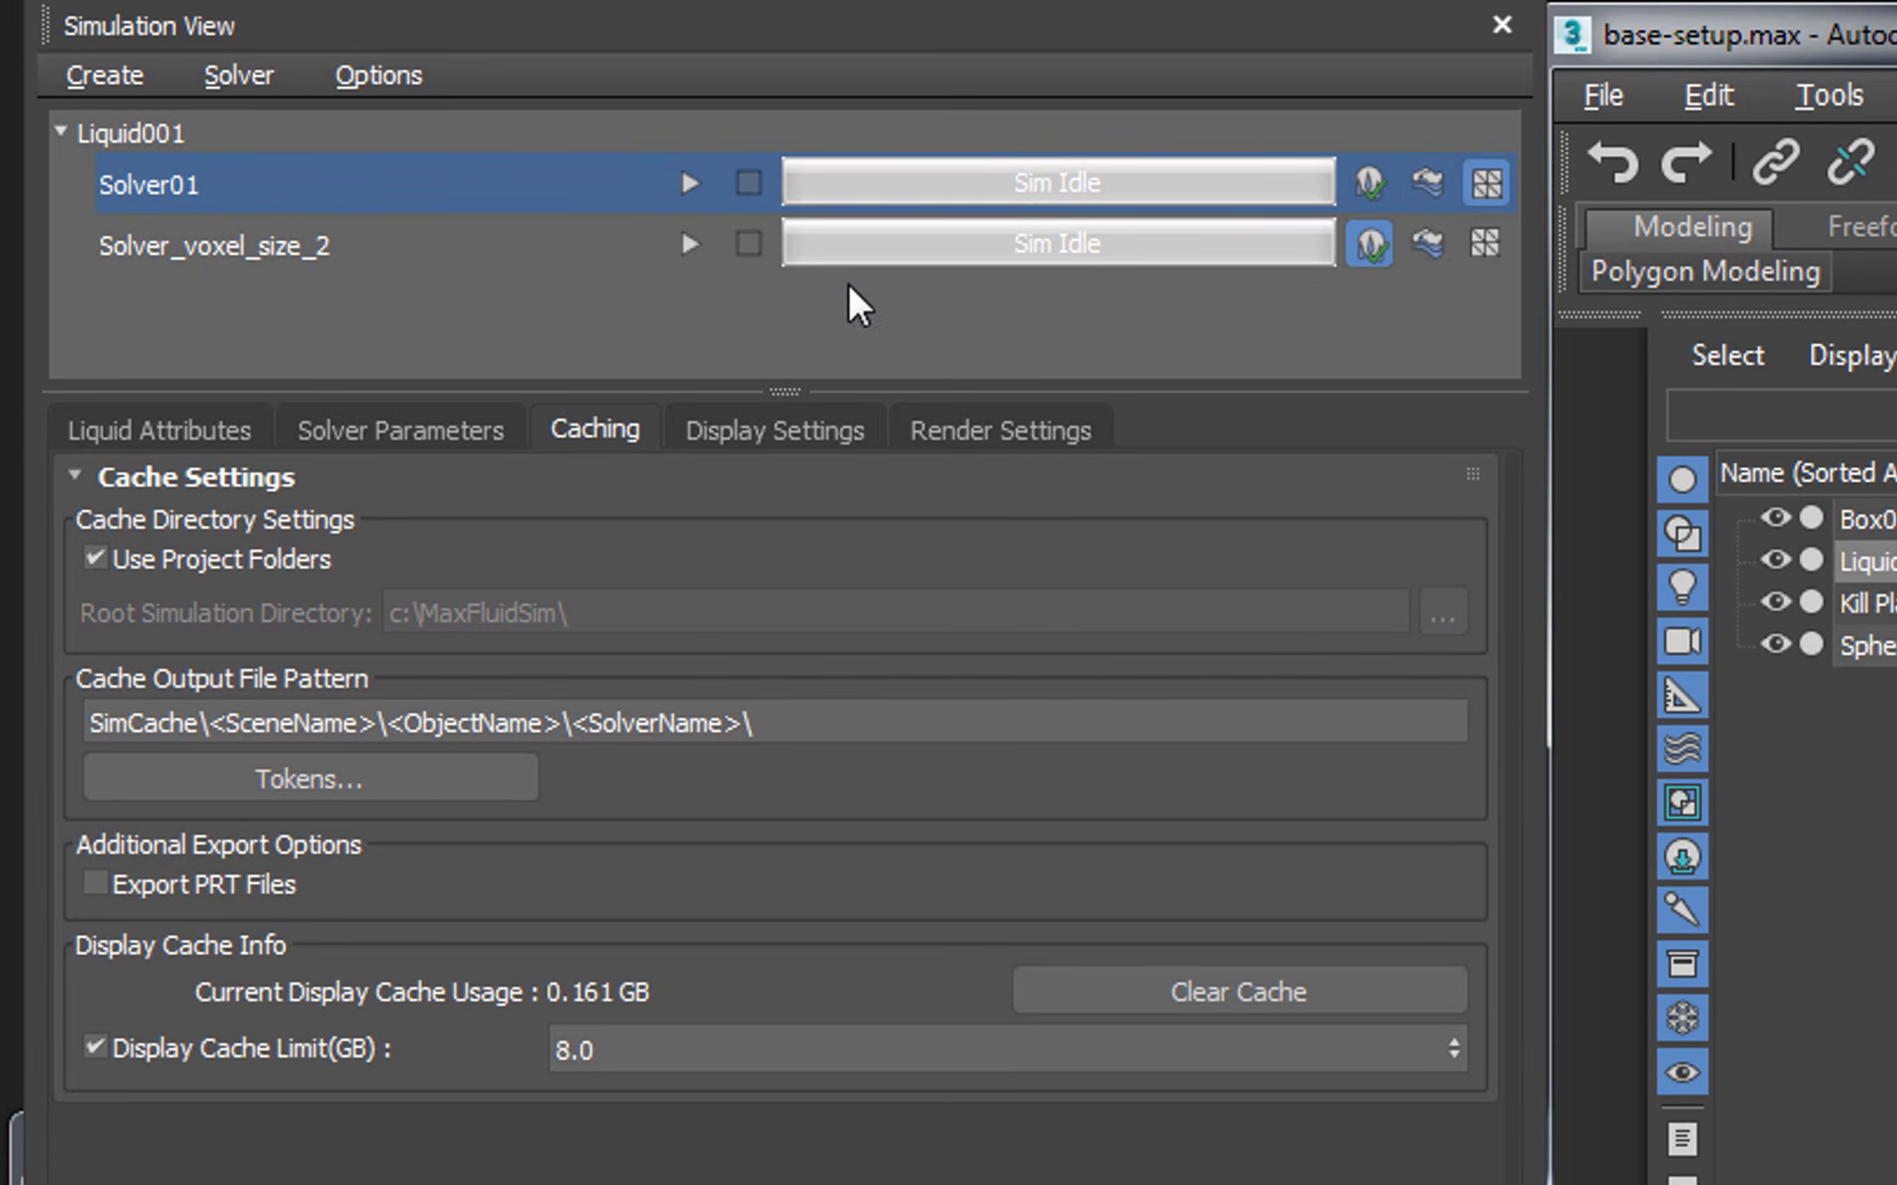
click(681, 177)
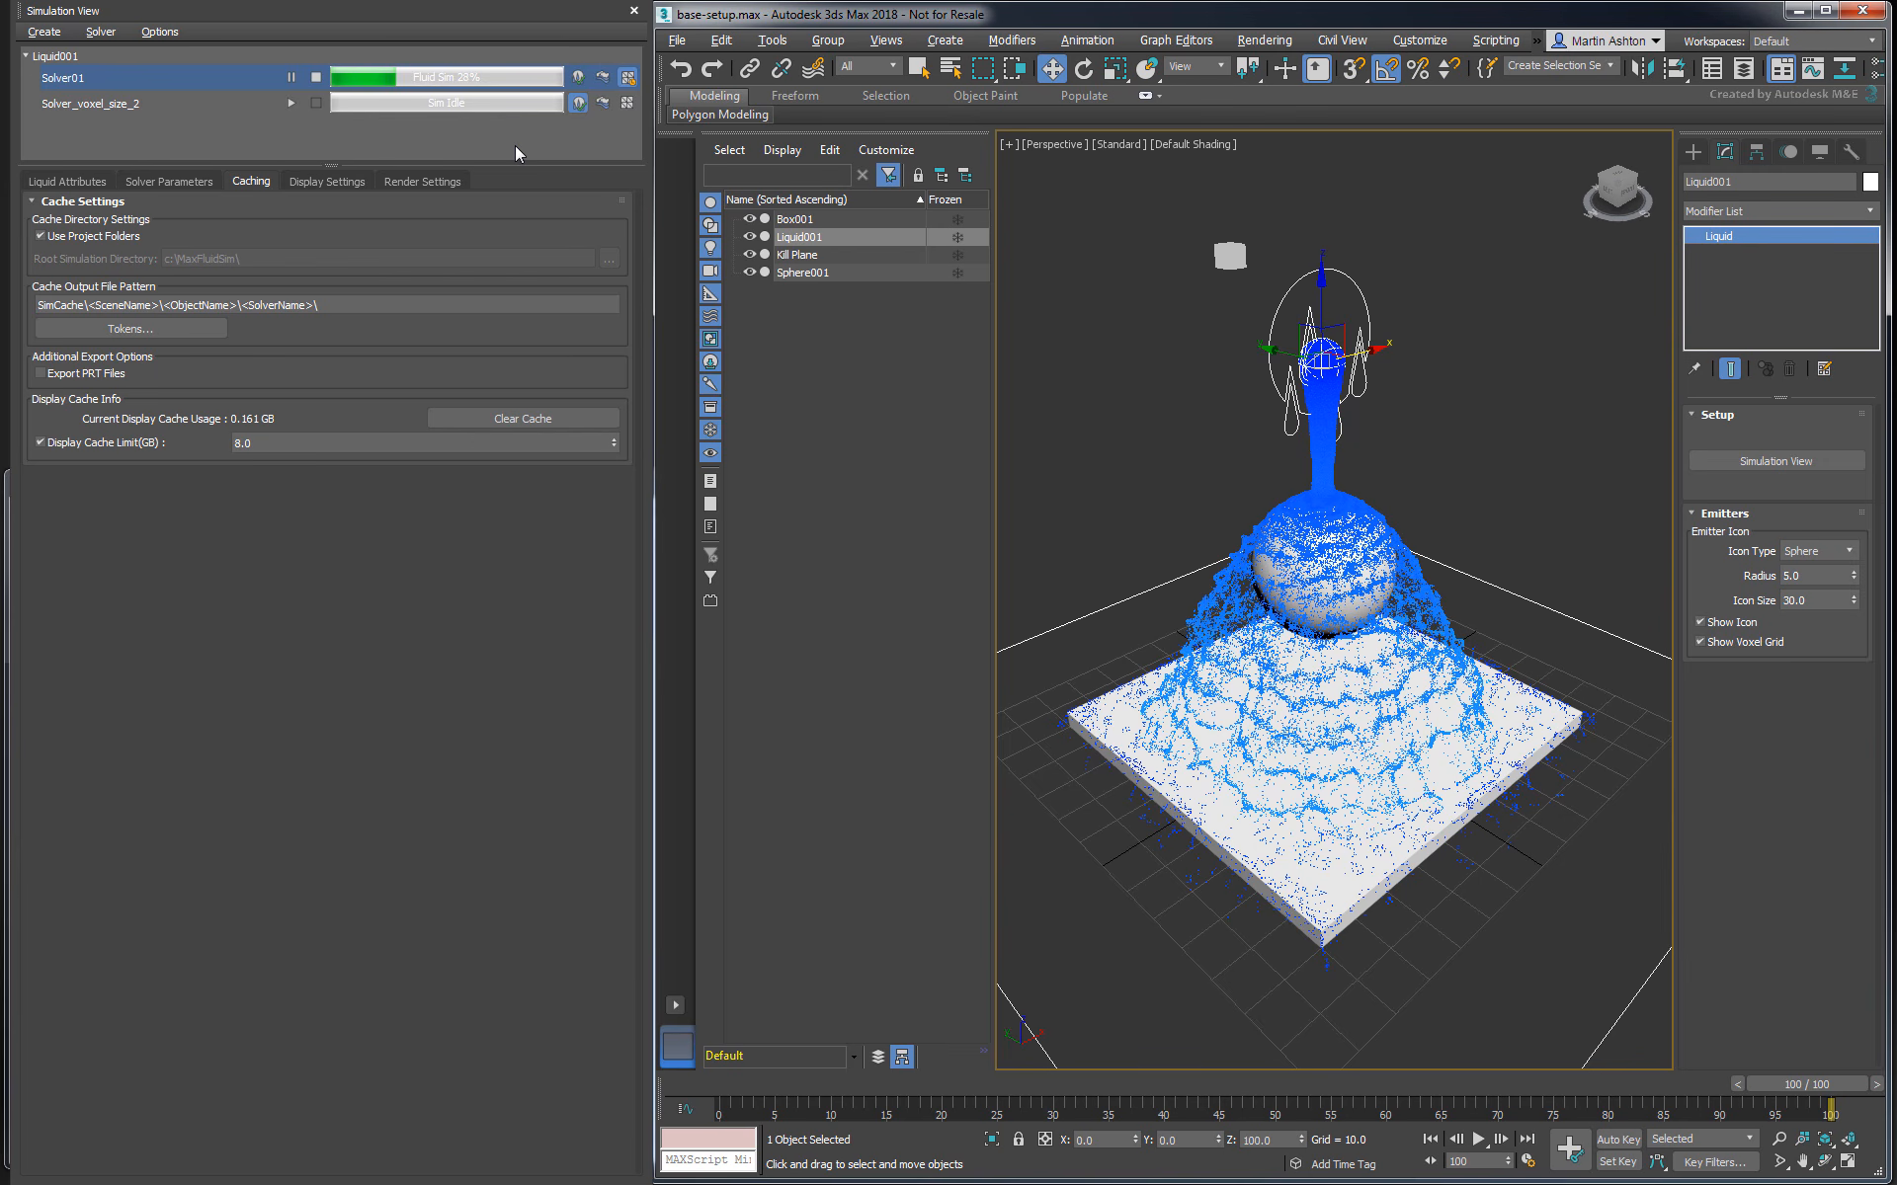
- Go to frame 23 and set Solver01's liquid display type to Bifrost Cache Mesh
click(326, 184)
drag(1783, 1084, 897, 1084)
click(349, 223)
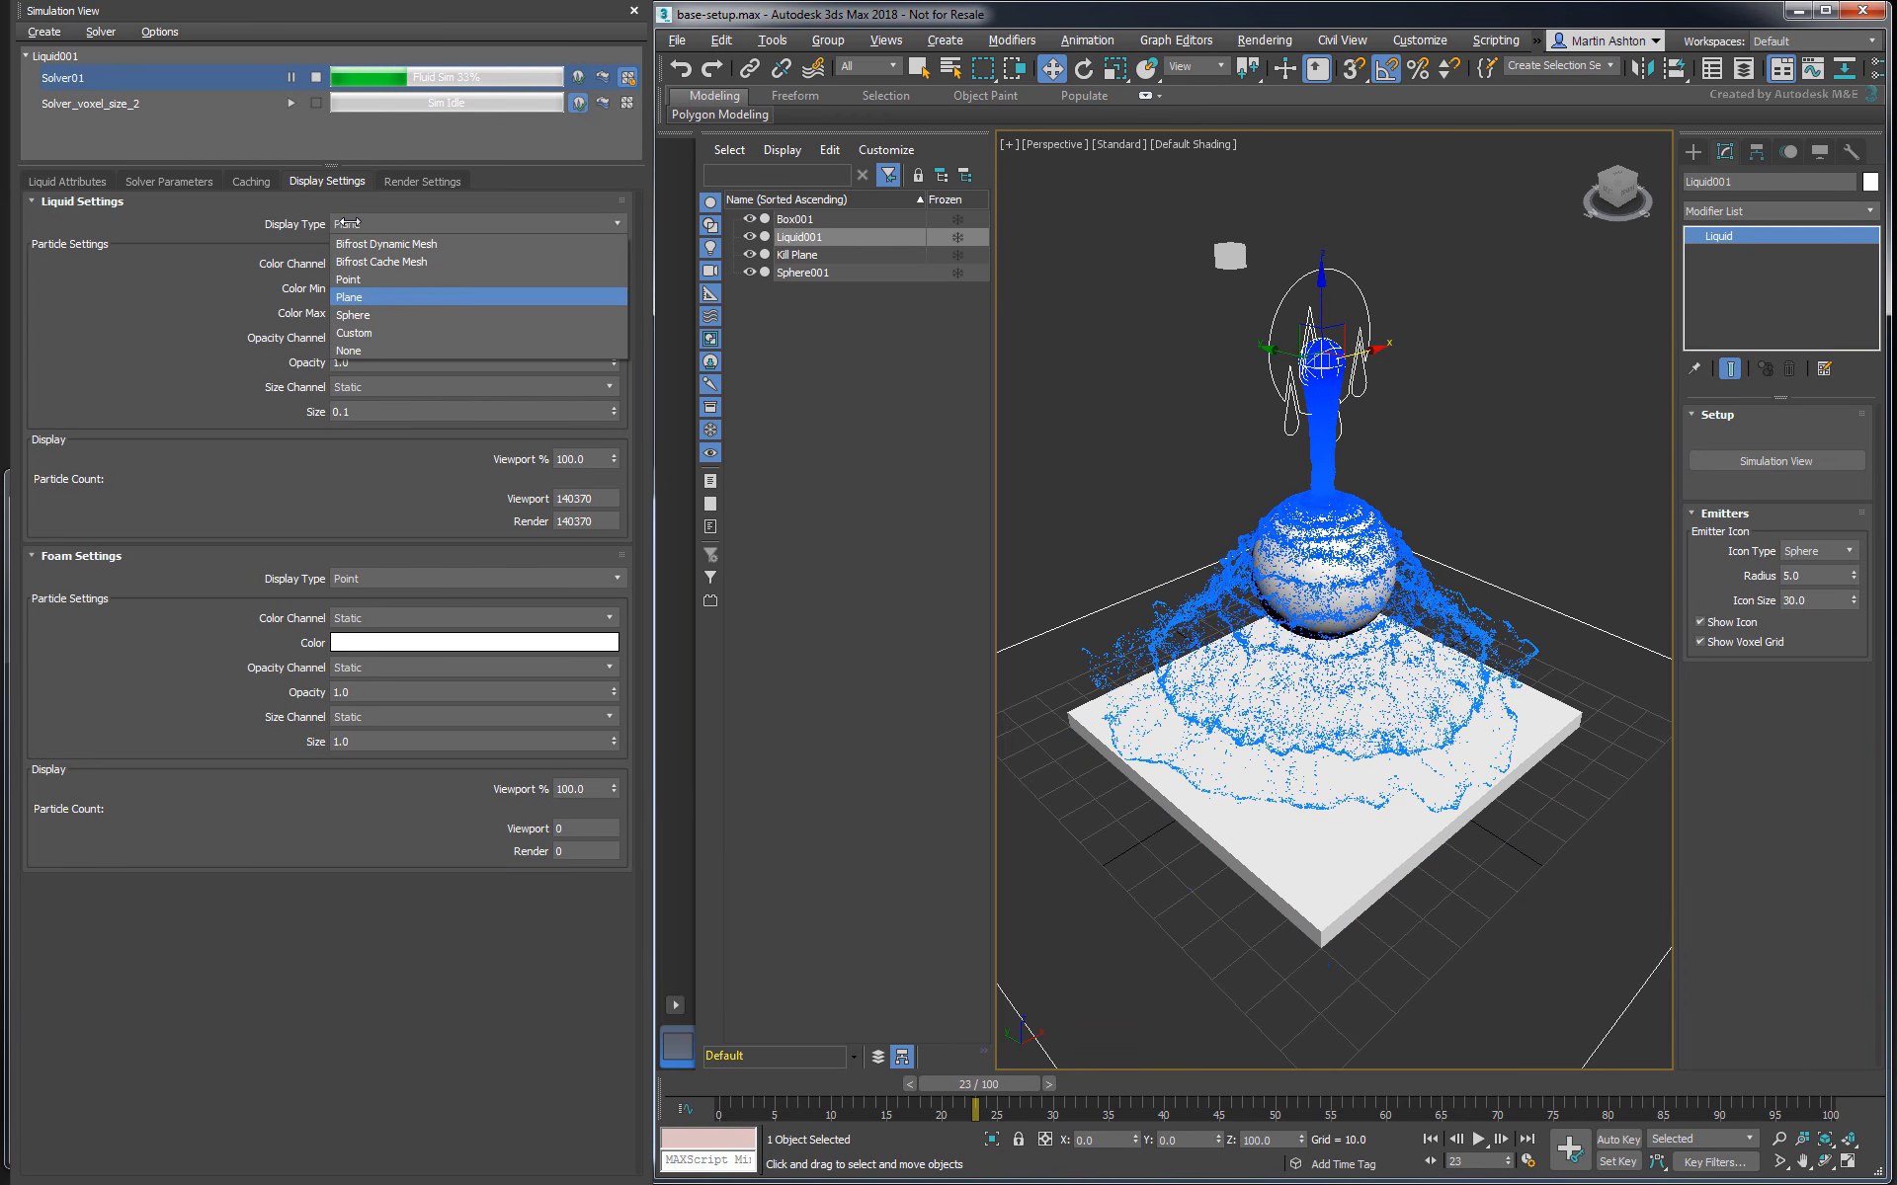
click(365, 261)
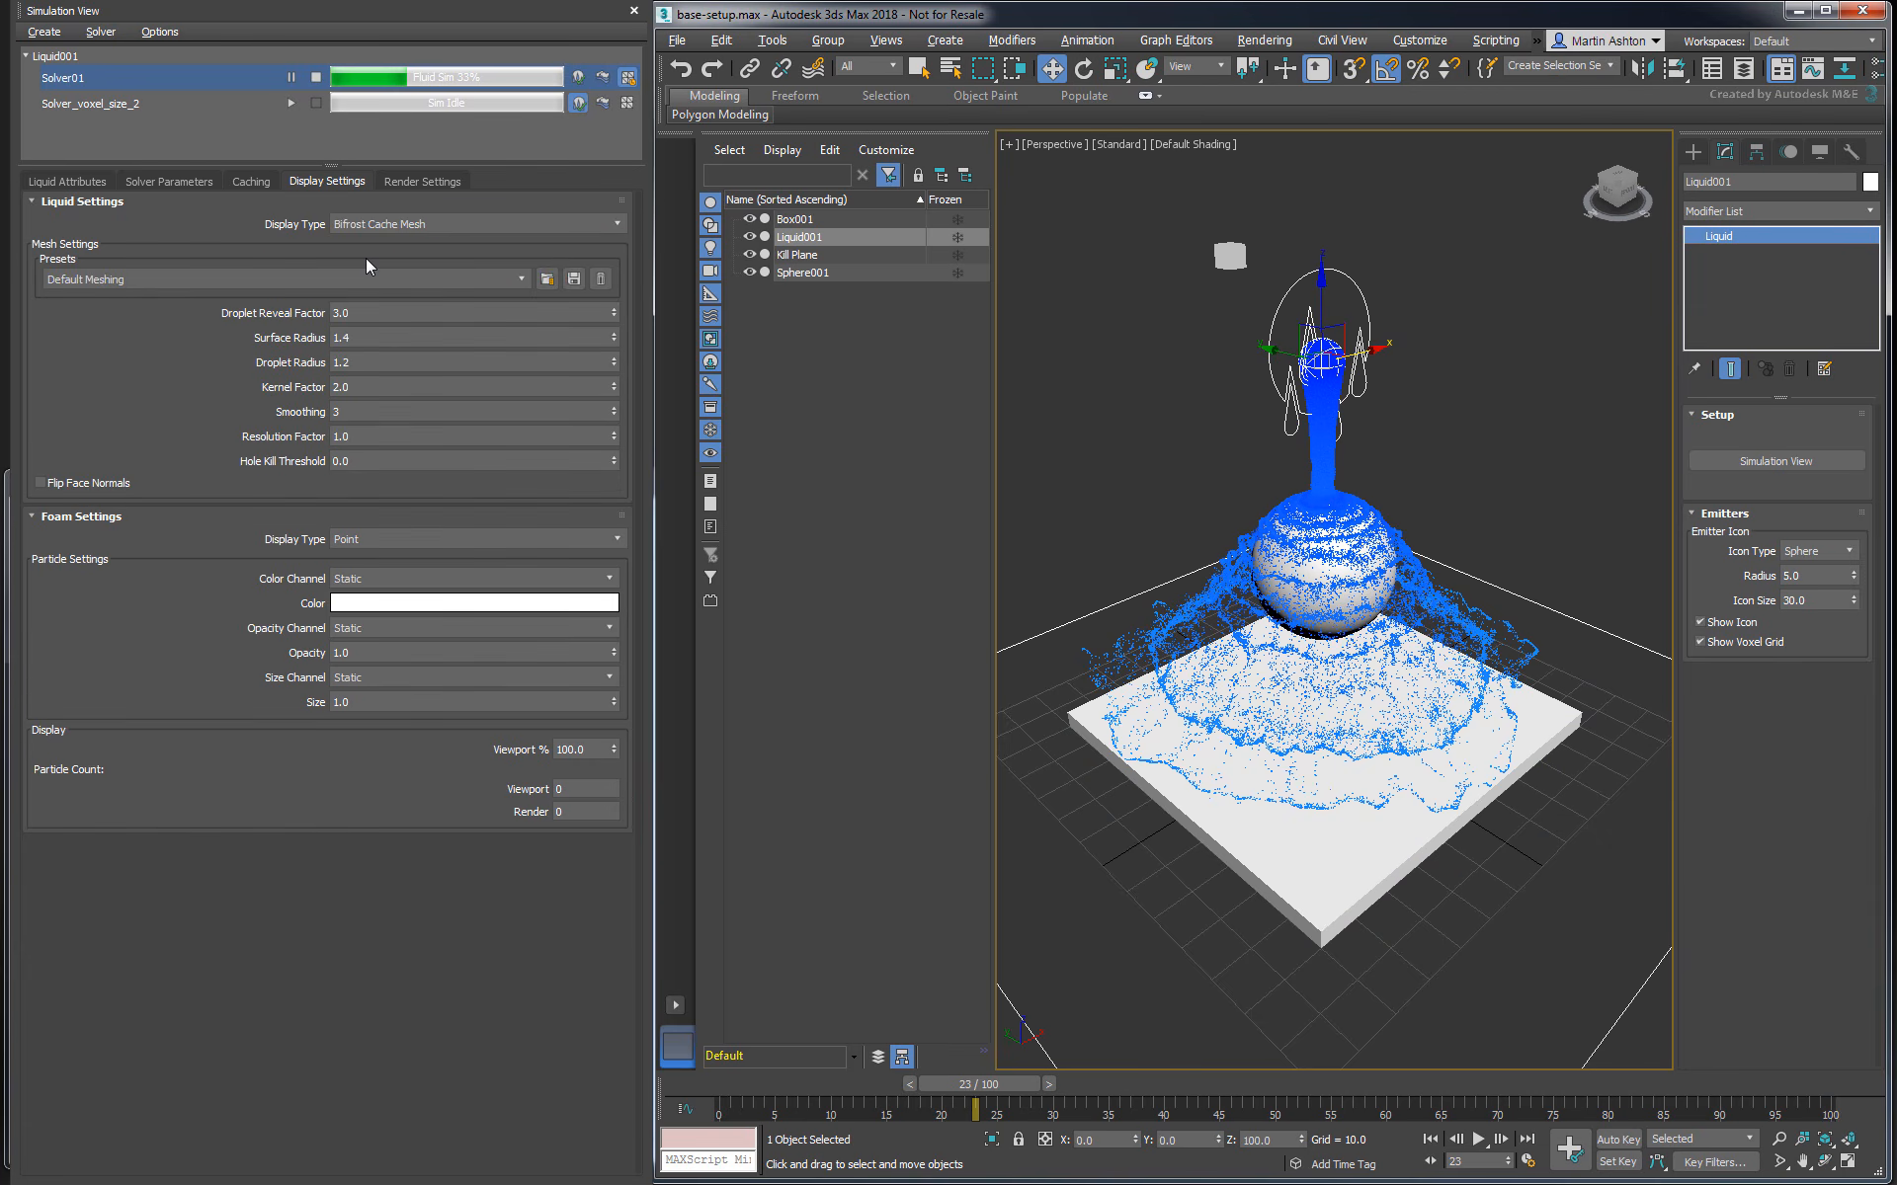
- Change the Liquid001 object colour to pale cyan
click(1868, 183)
click(935, 544)
click(1050, 708)
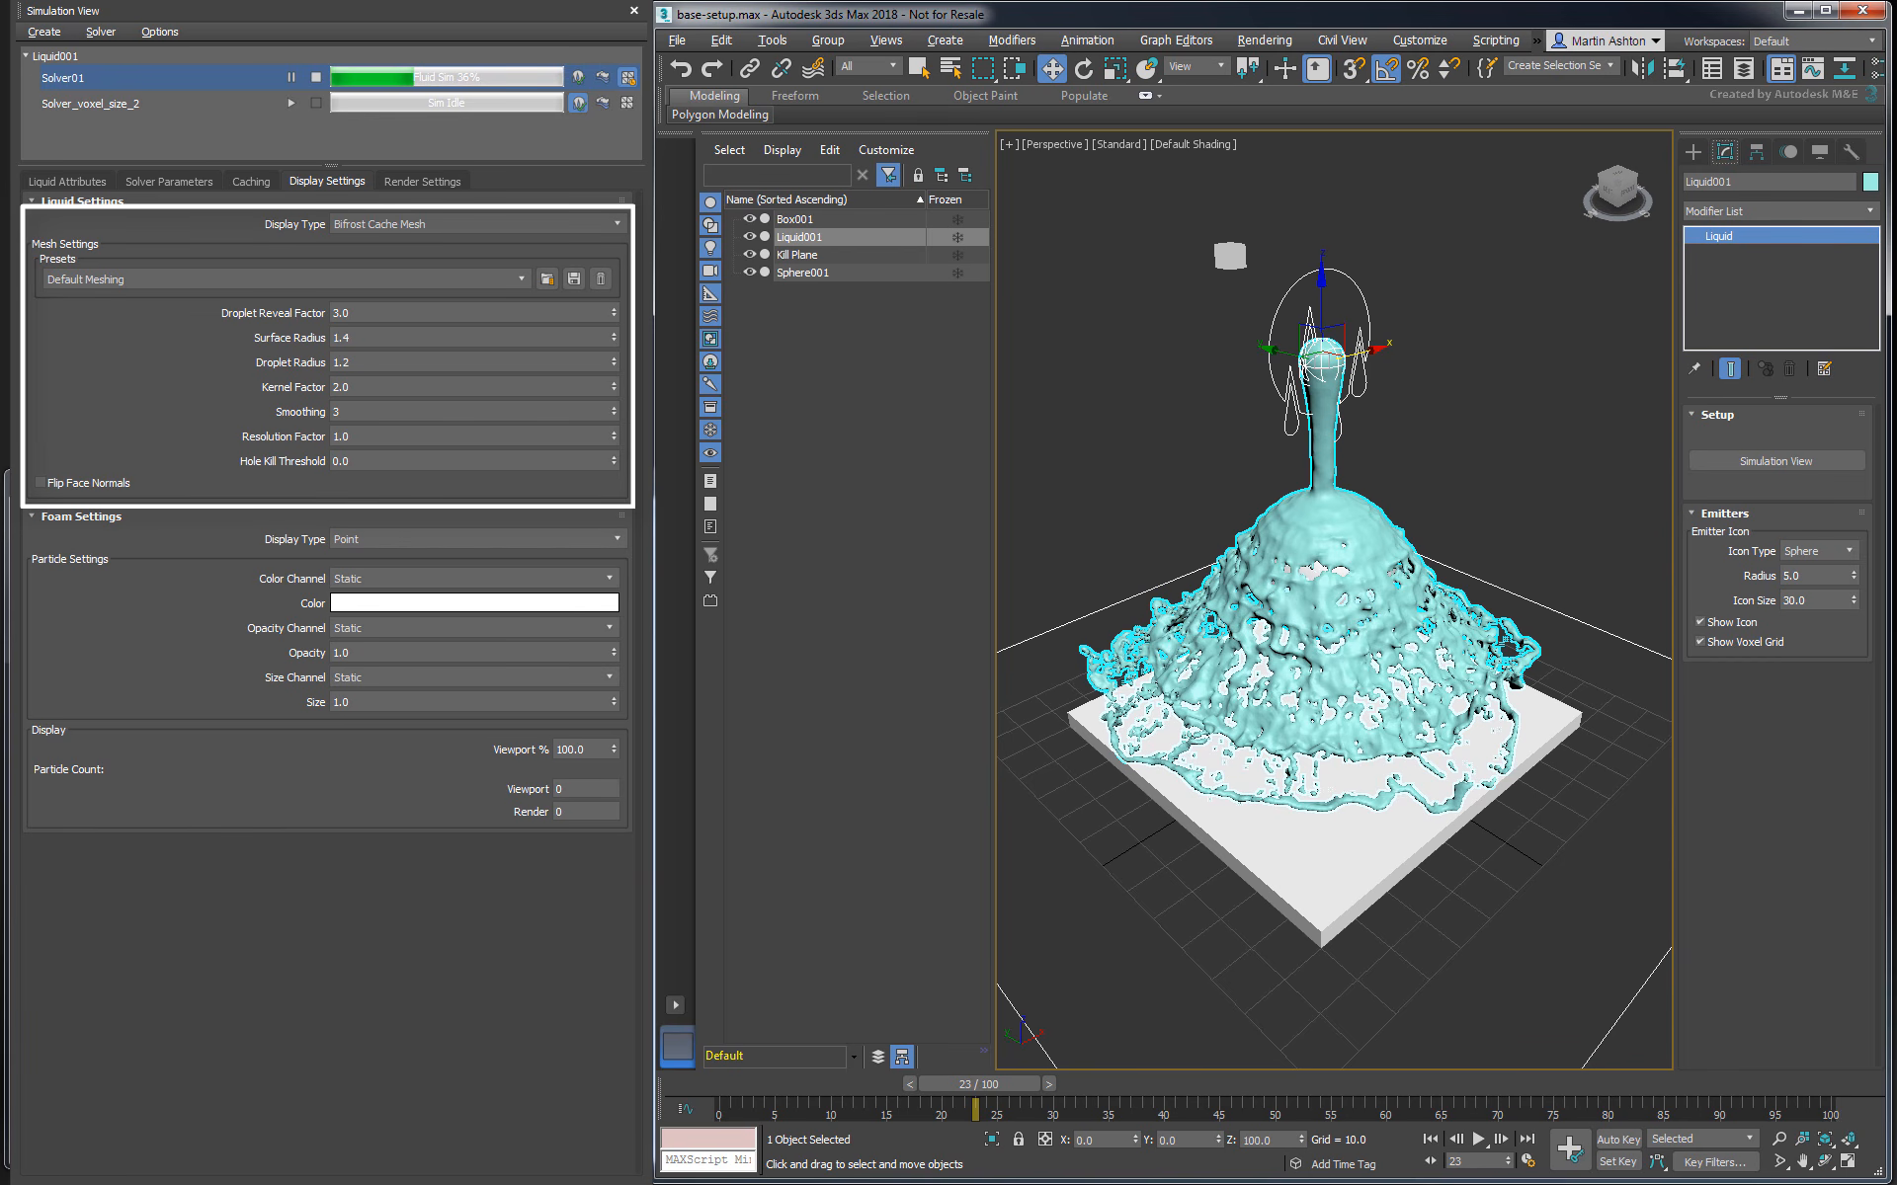
- Set the liquid display type to Bifrost Dynamic Mesh and show edged faces for a close view of the mesh
click(405, 225)
click(386, 244)
key(F4)
scroll(1205, 371, up, 10)
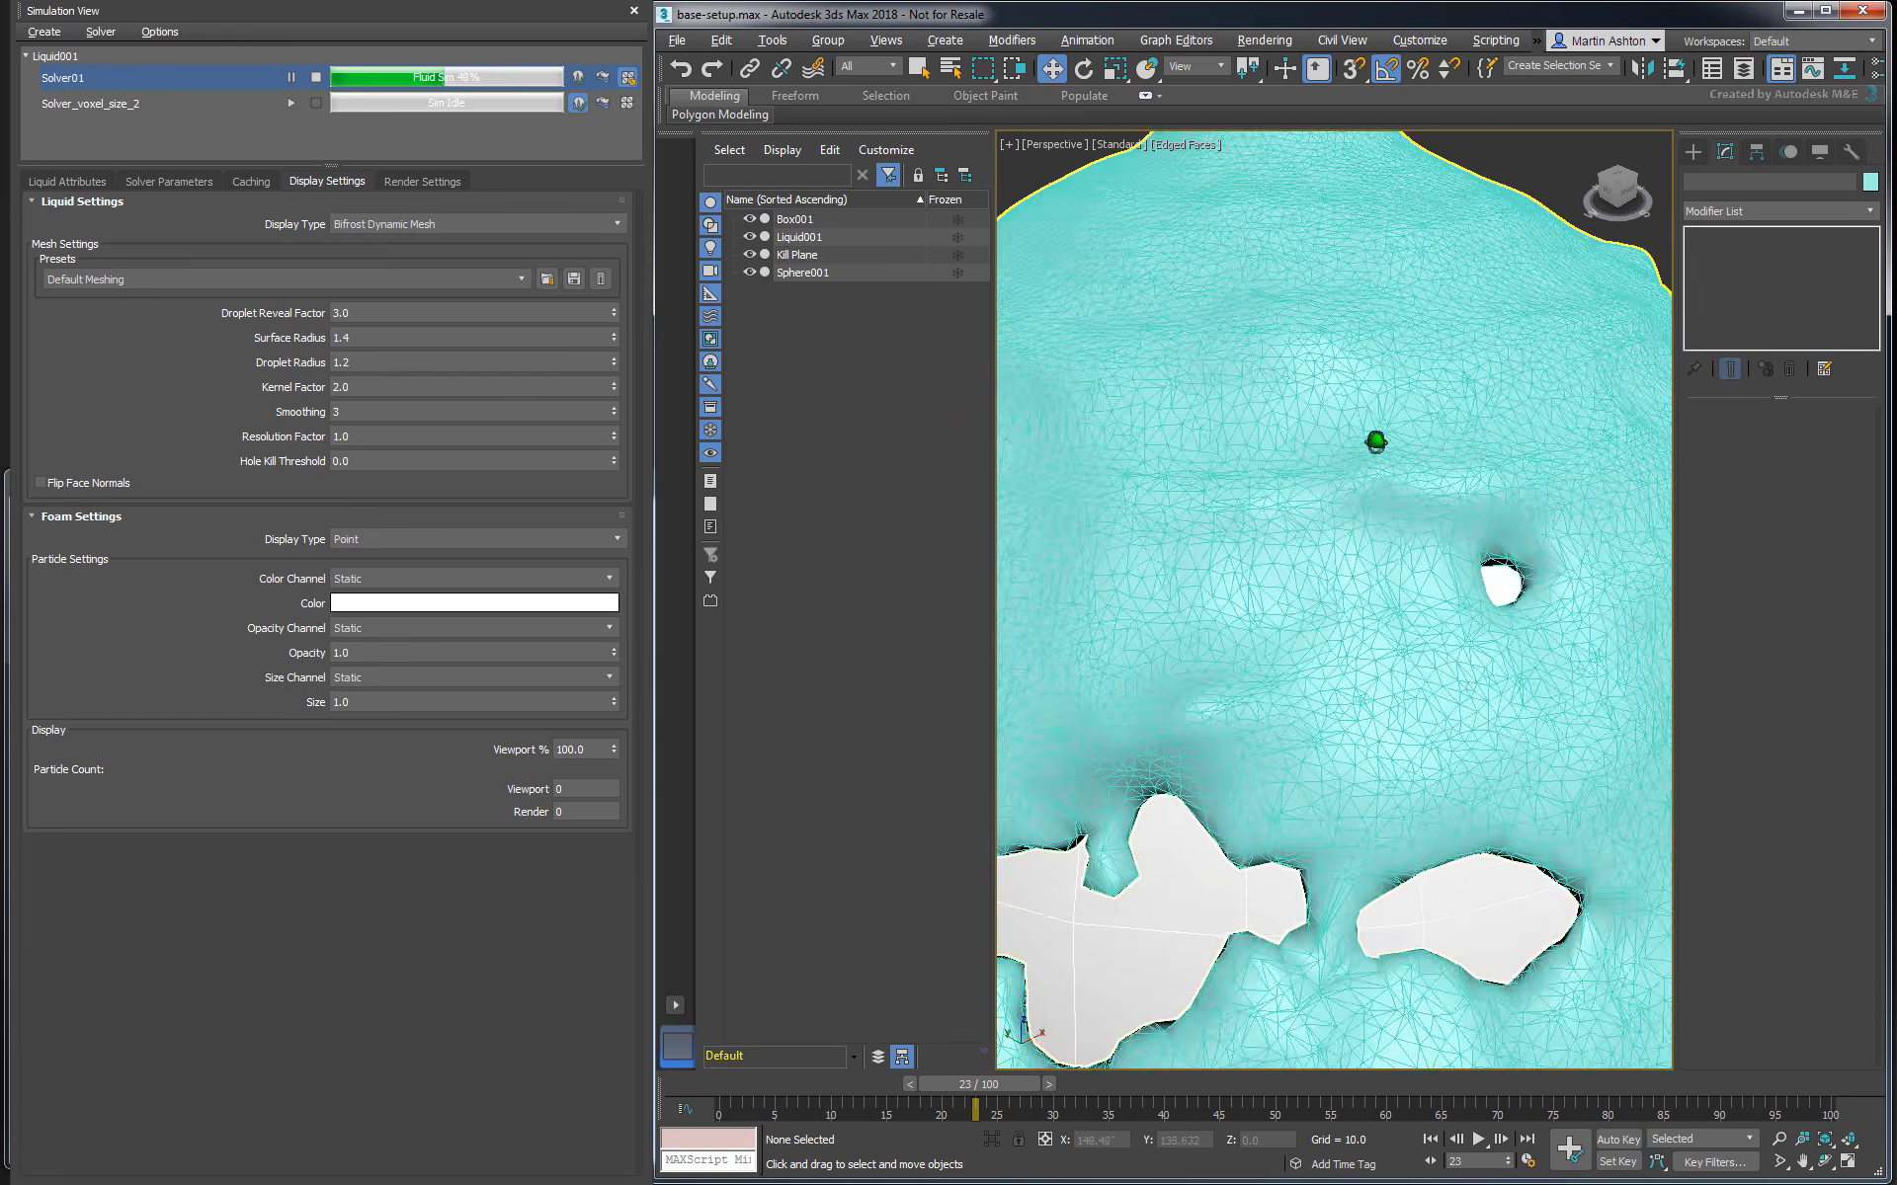
- Set the liquid mesh's Resolution Factor to 2 and switch its display type to Bifrost Cache Mesh
double_click(341, 436)
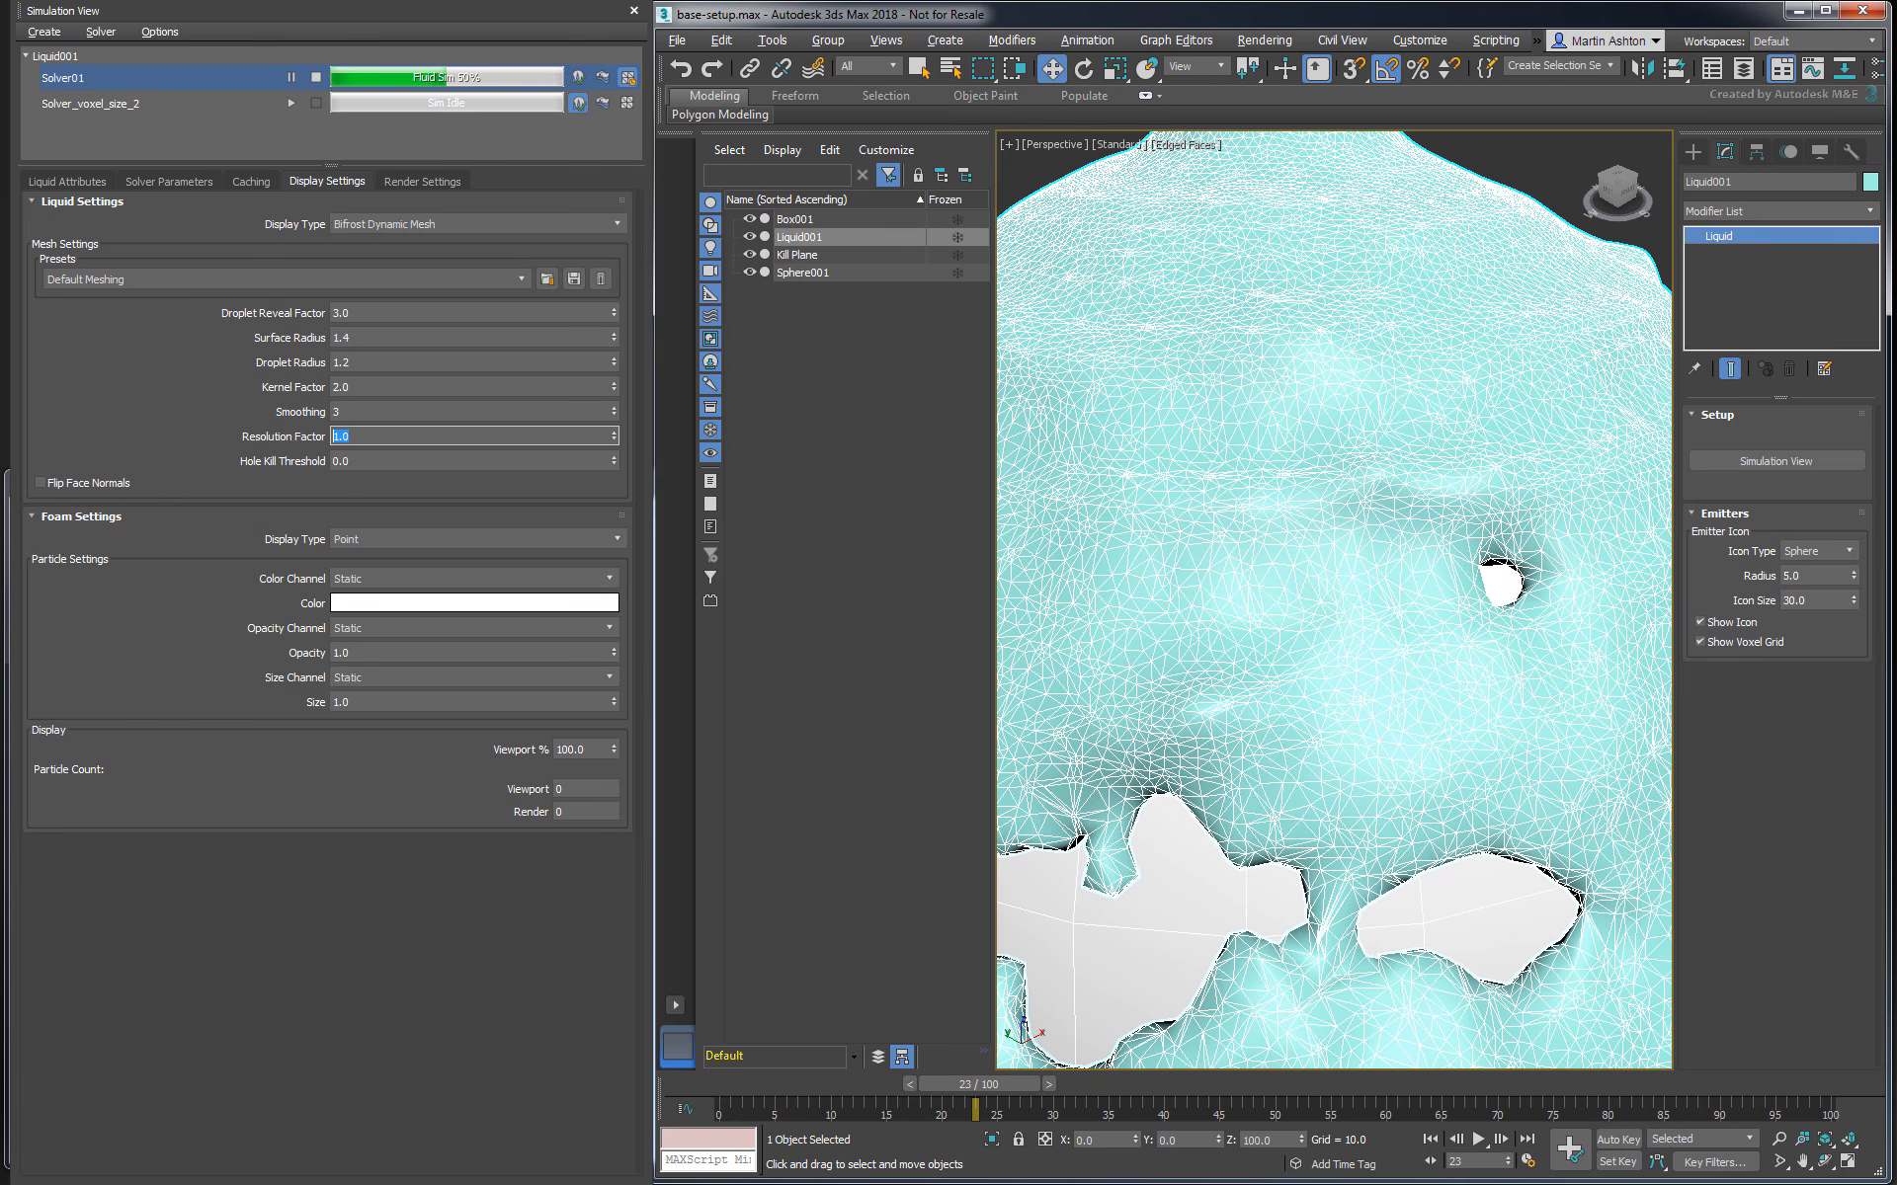
text(2)
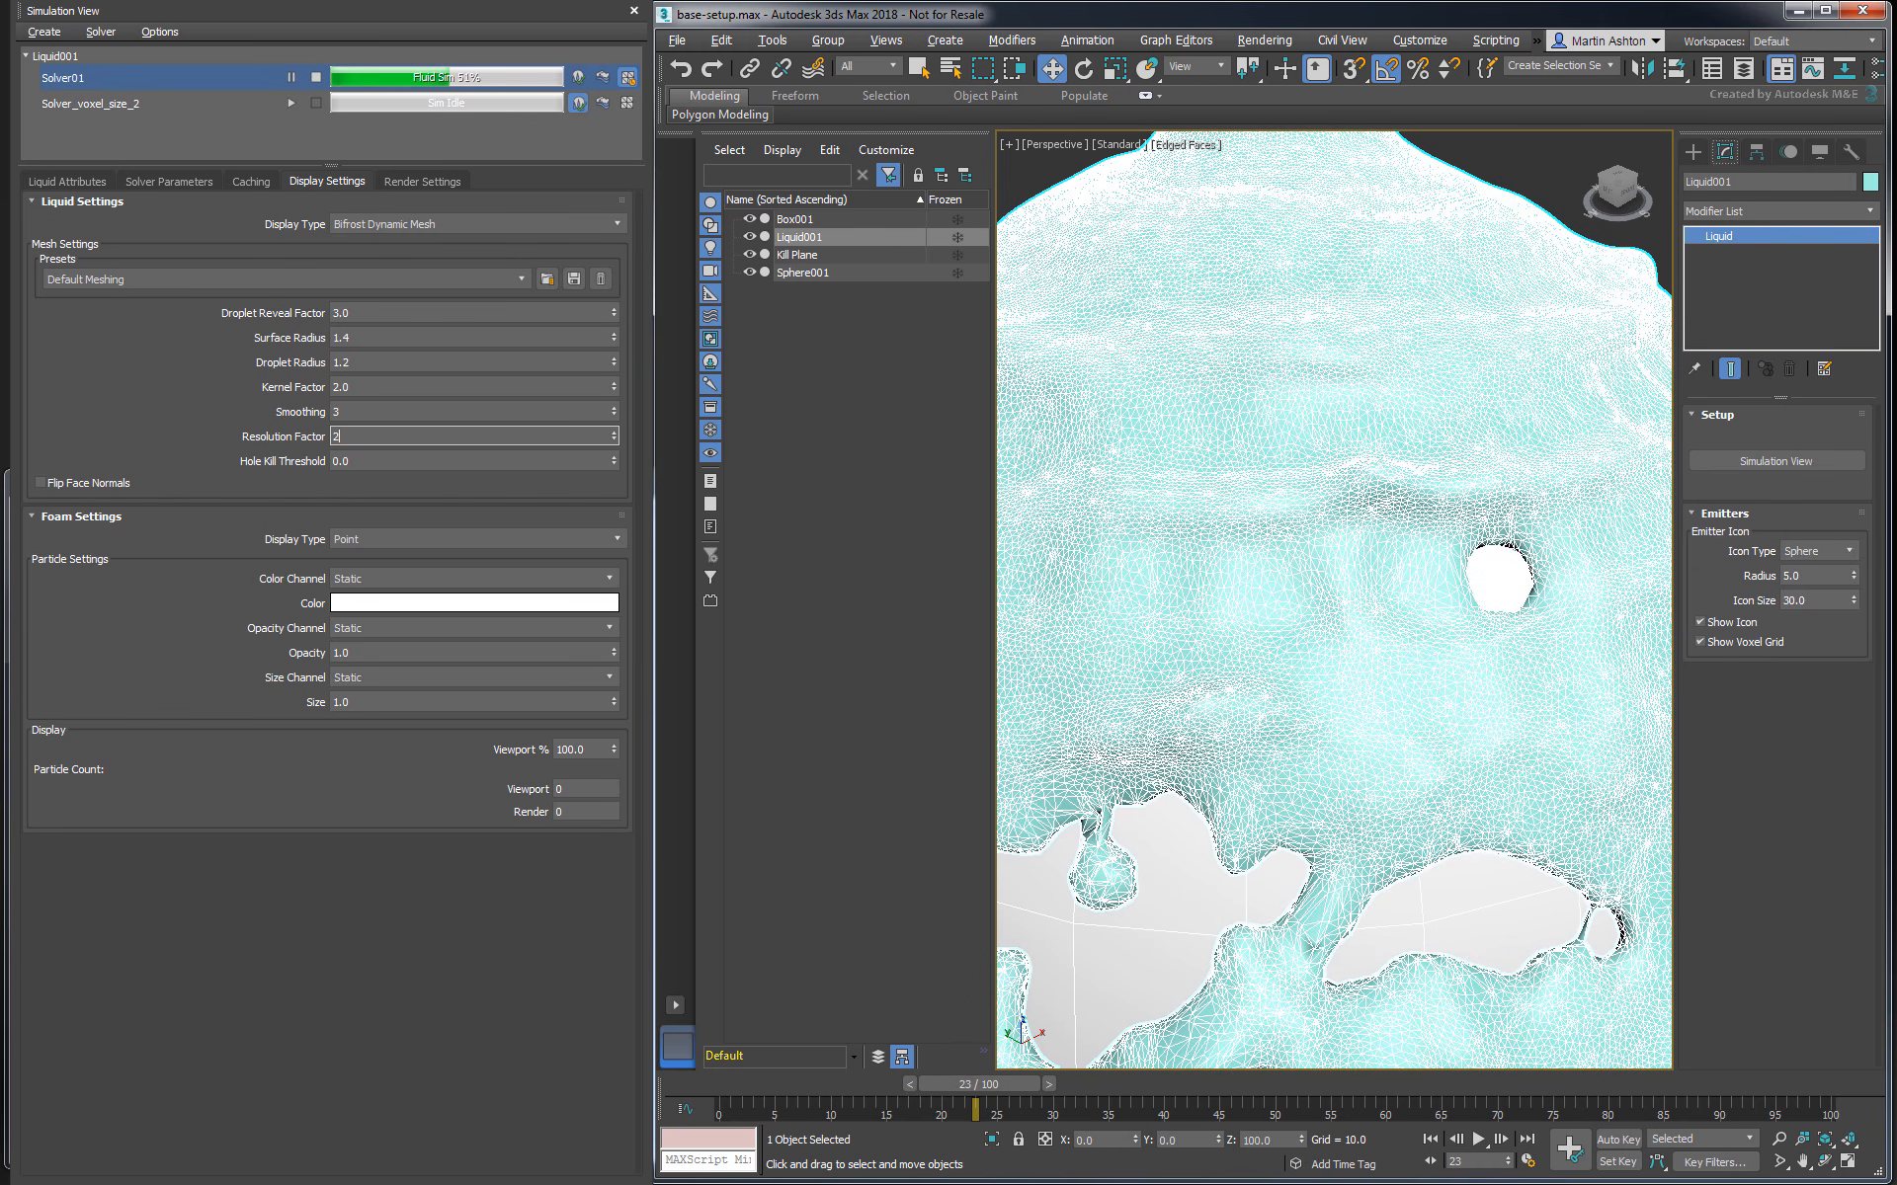
key(Return)
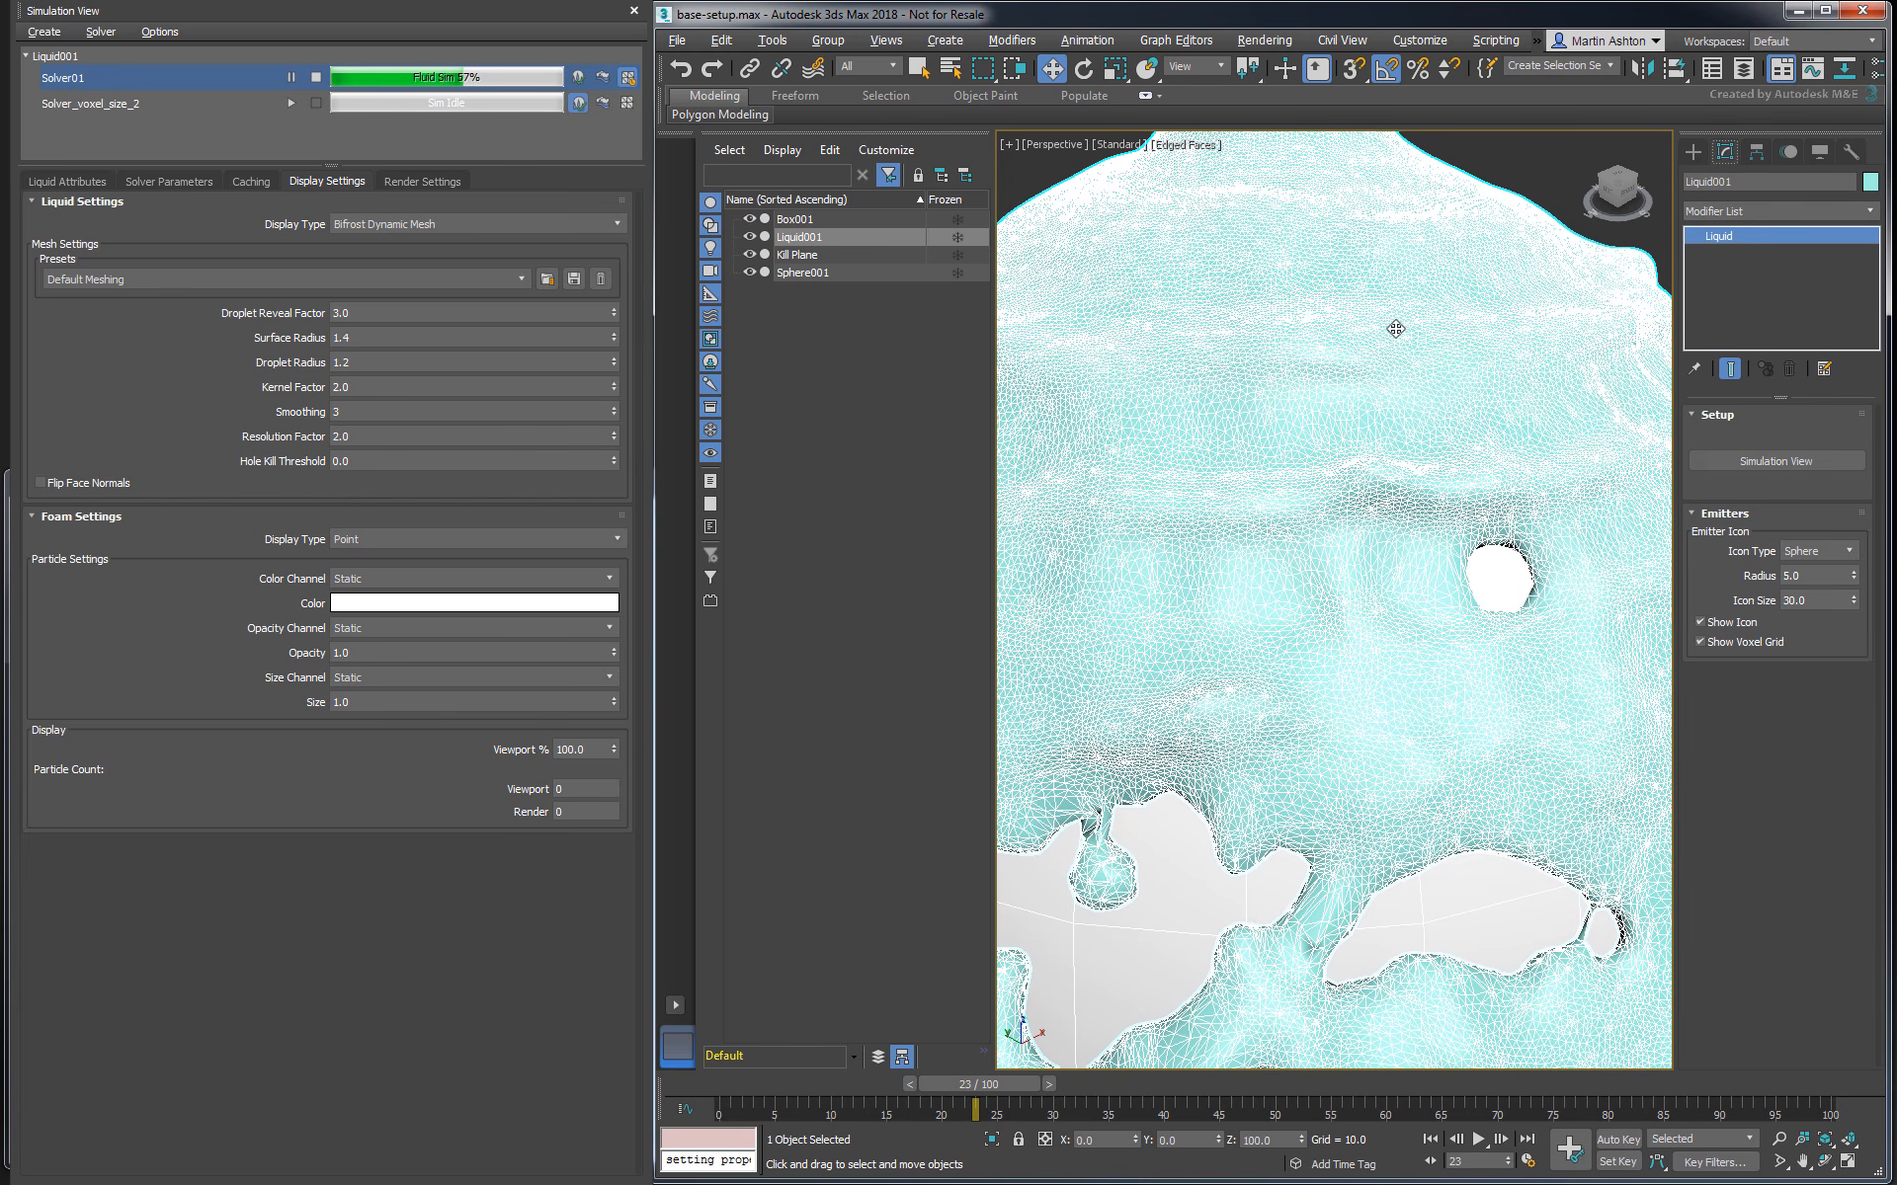
click(419, 224)
click(423, 255)
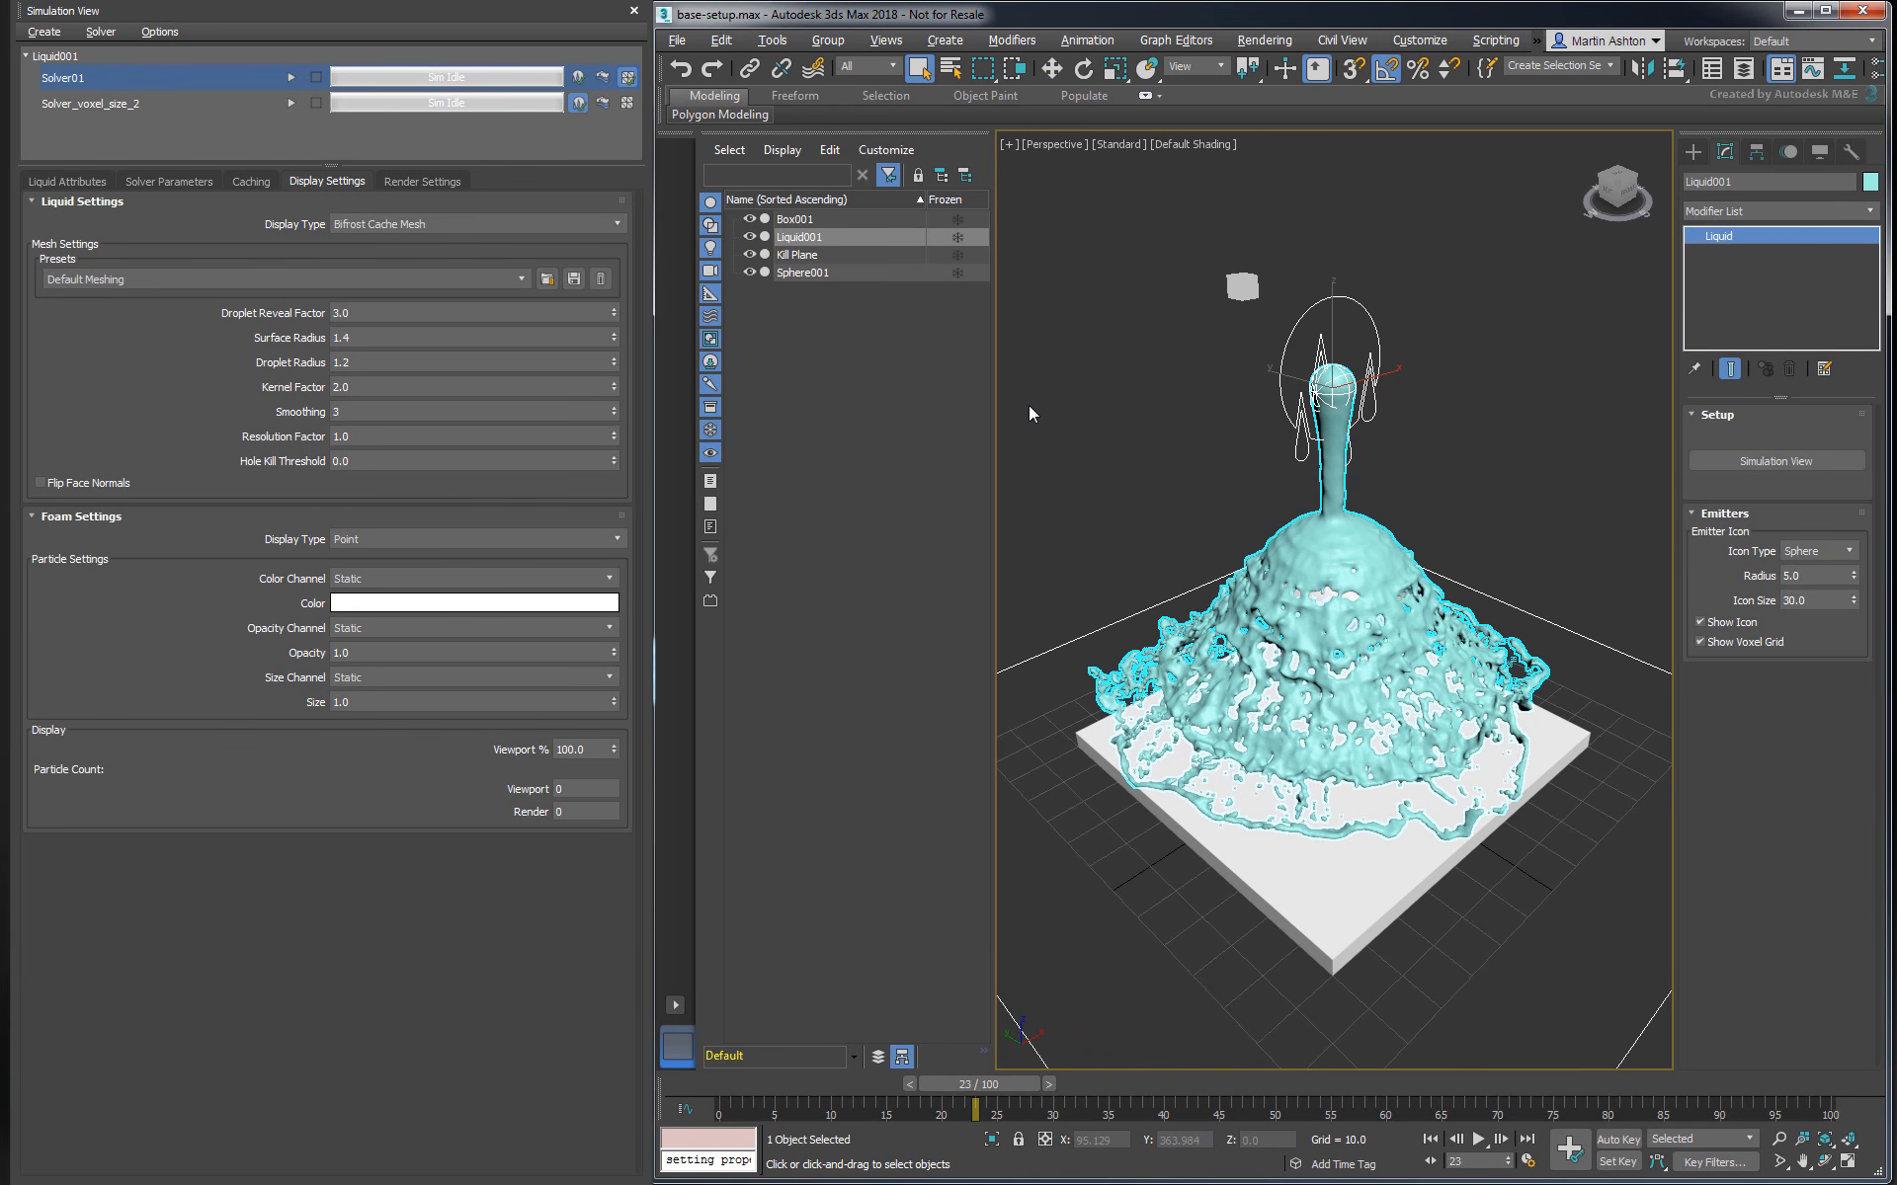
- In Solver01's render settings, set the foam to render as None
click(395, 181)
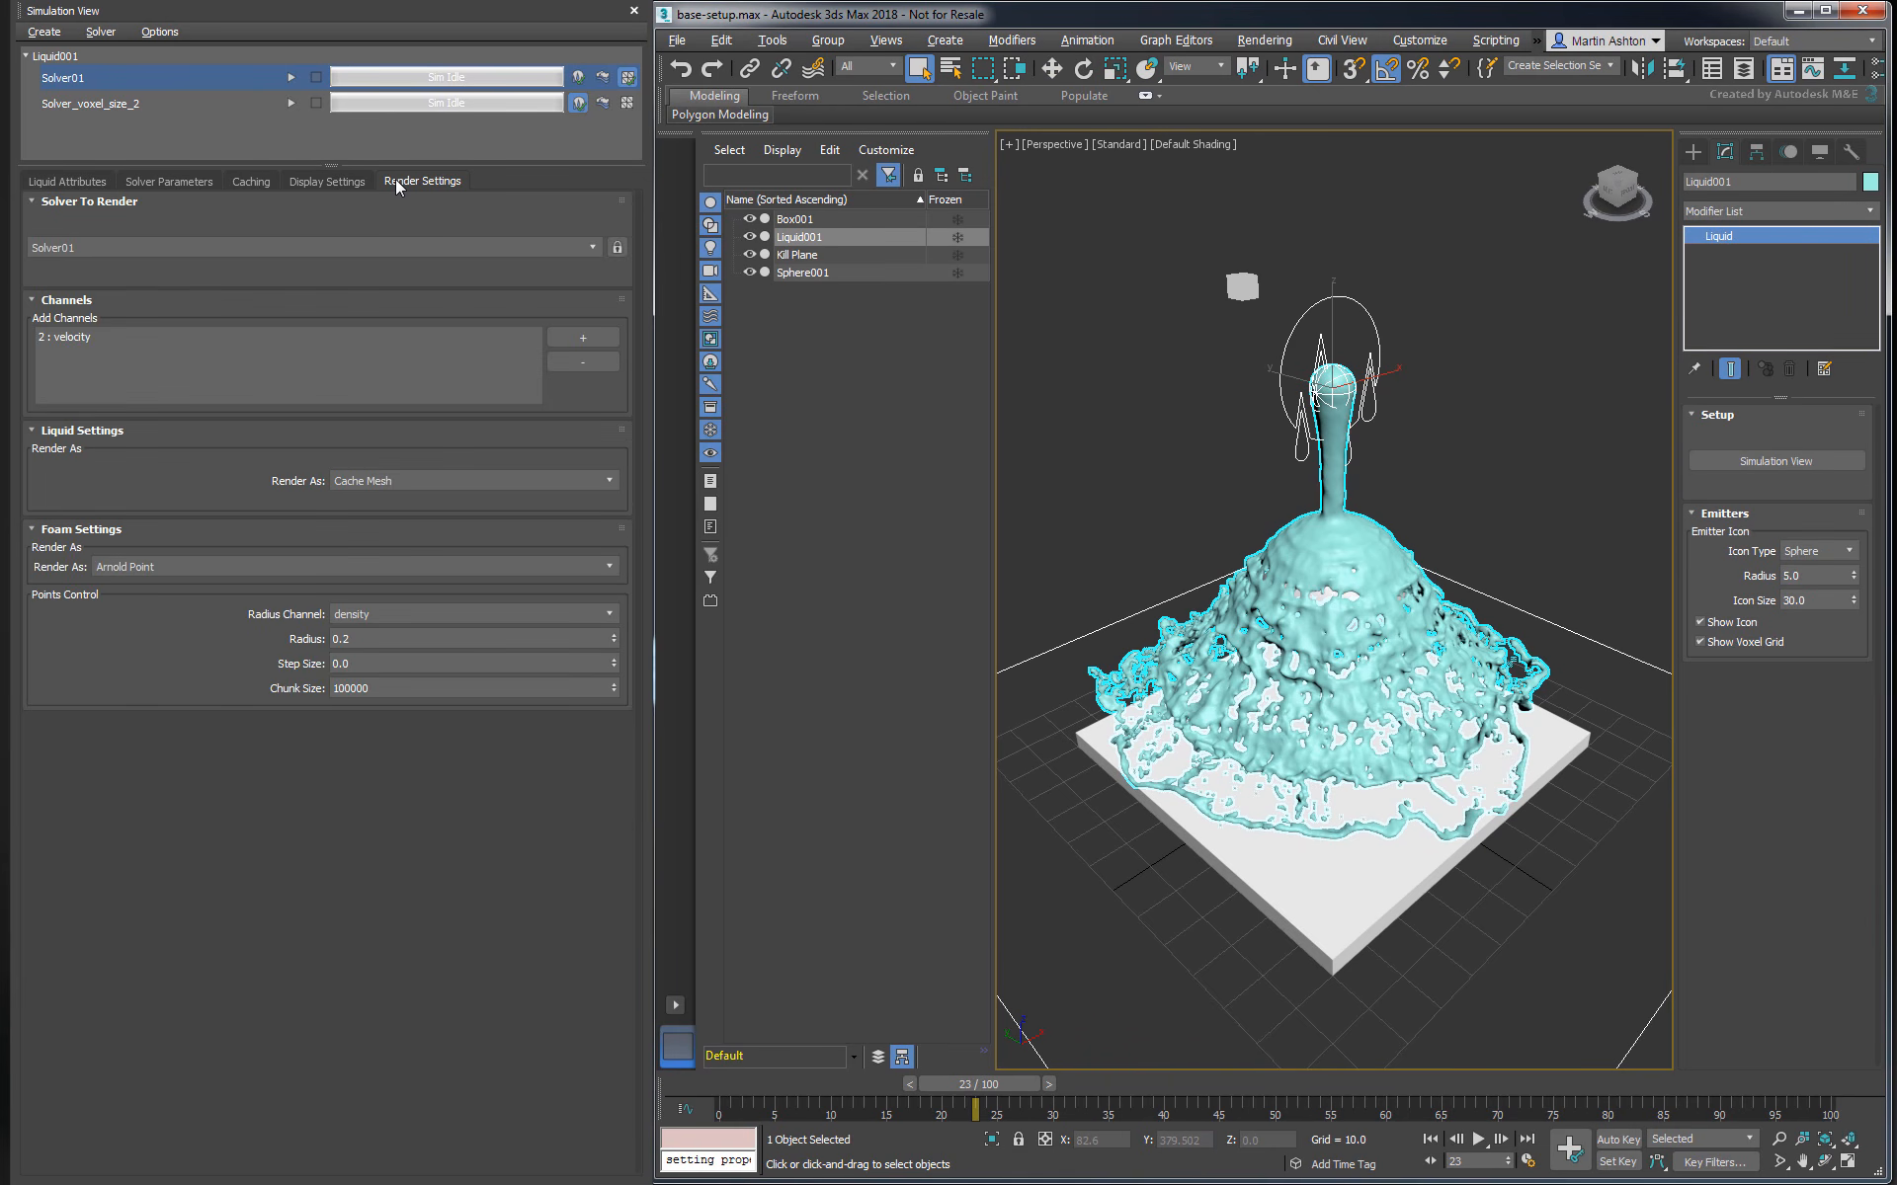
click(169, 565)
click(118, 713)
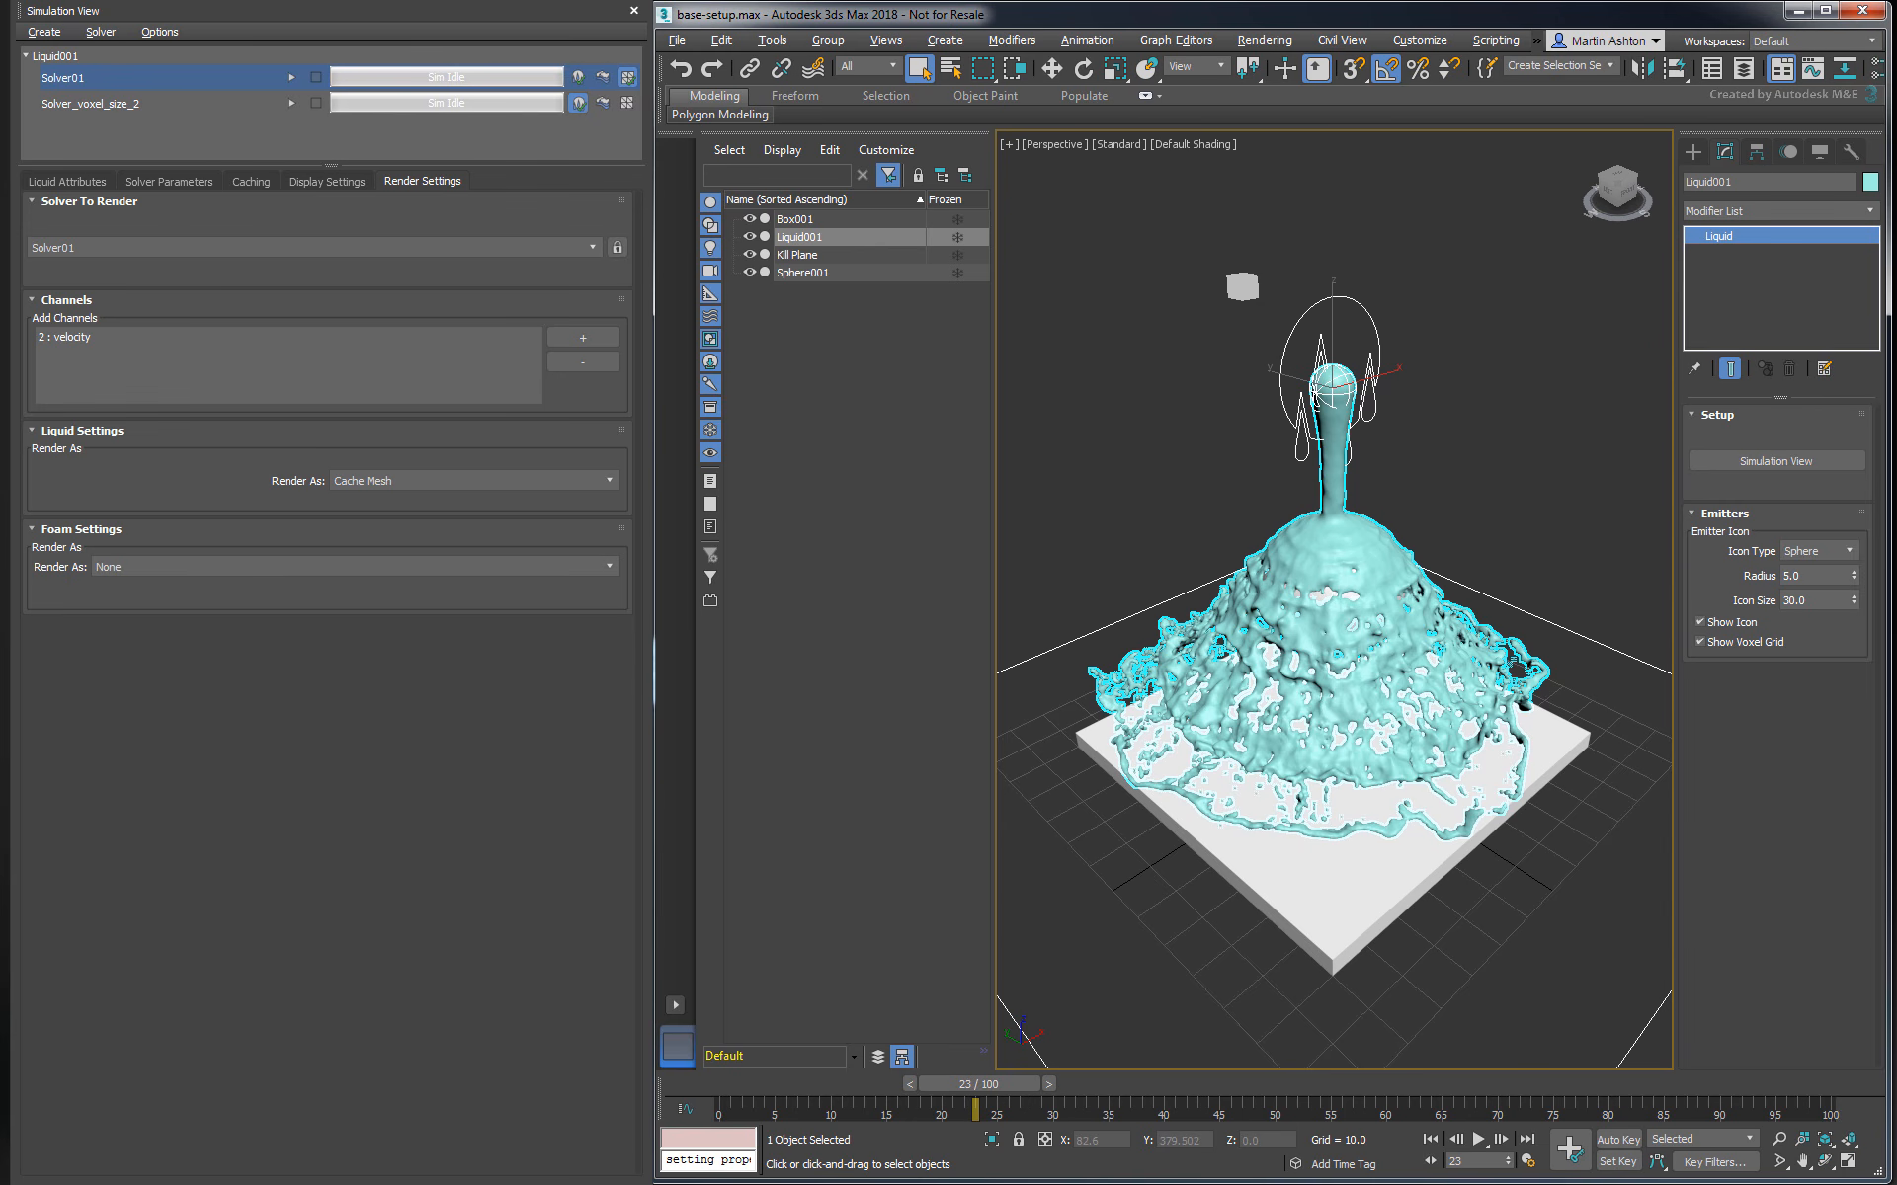
- Switch the renderer from Scanline to Arnold and render the perspective view at frame 23
key(F10)
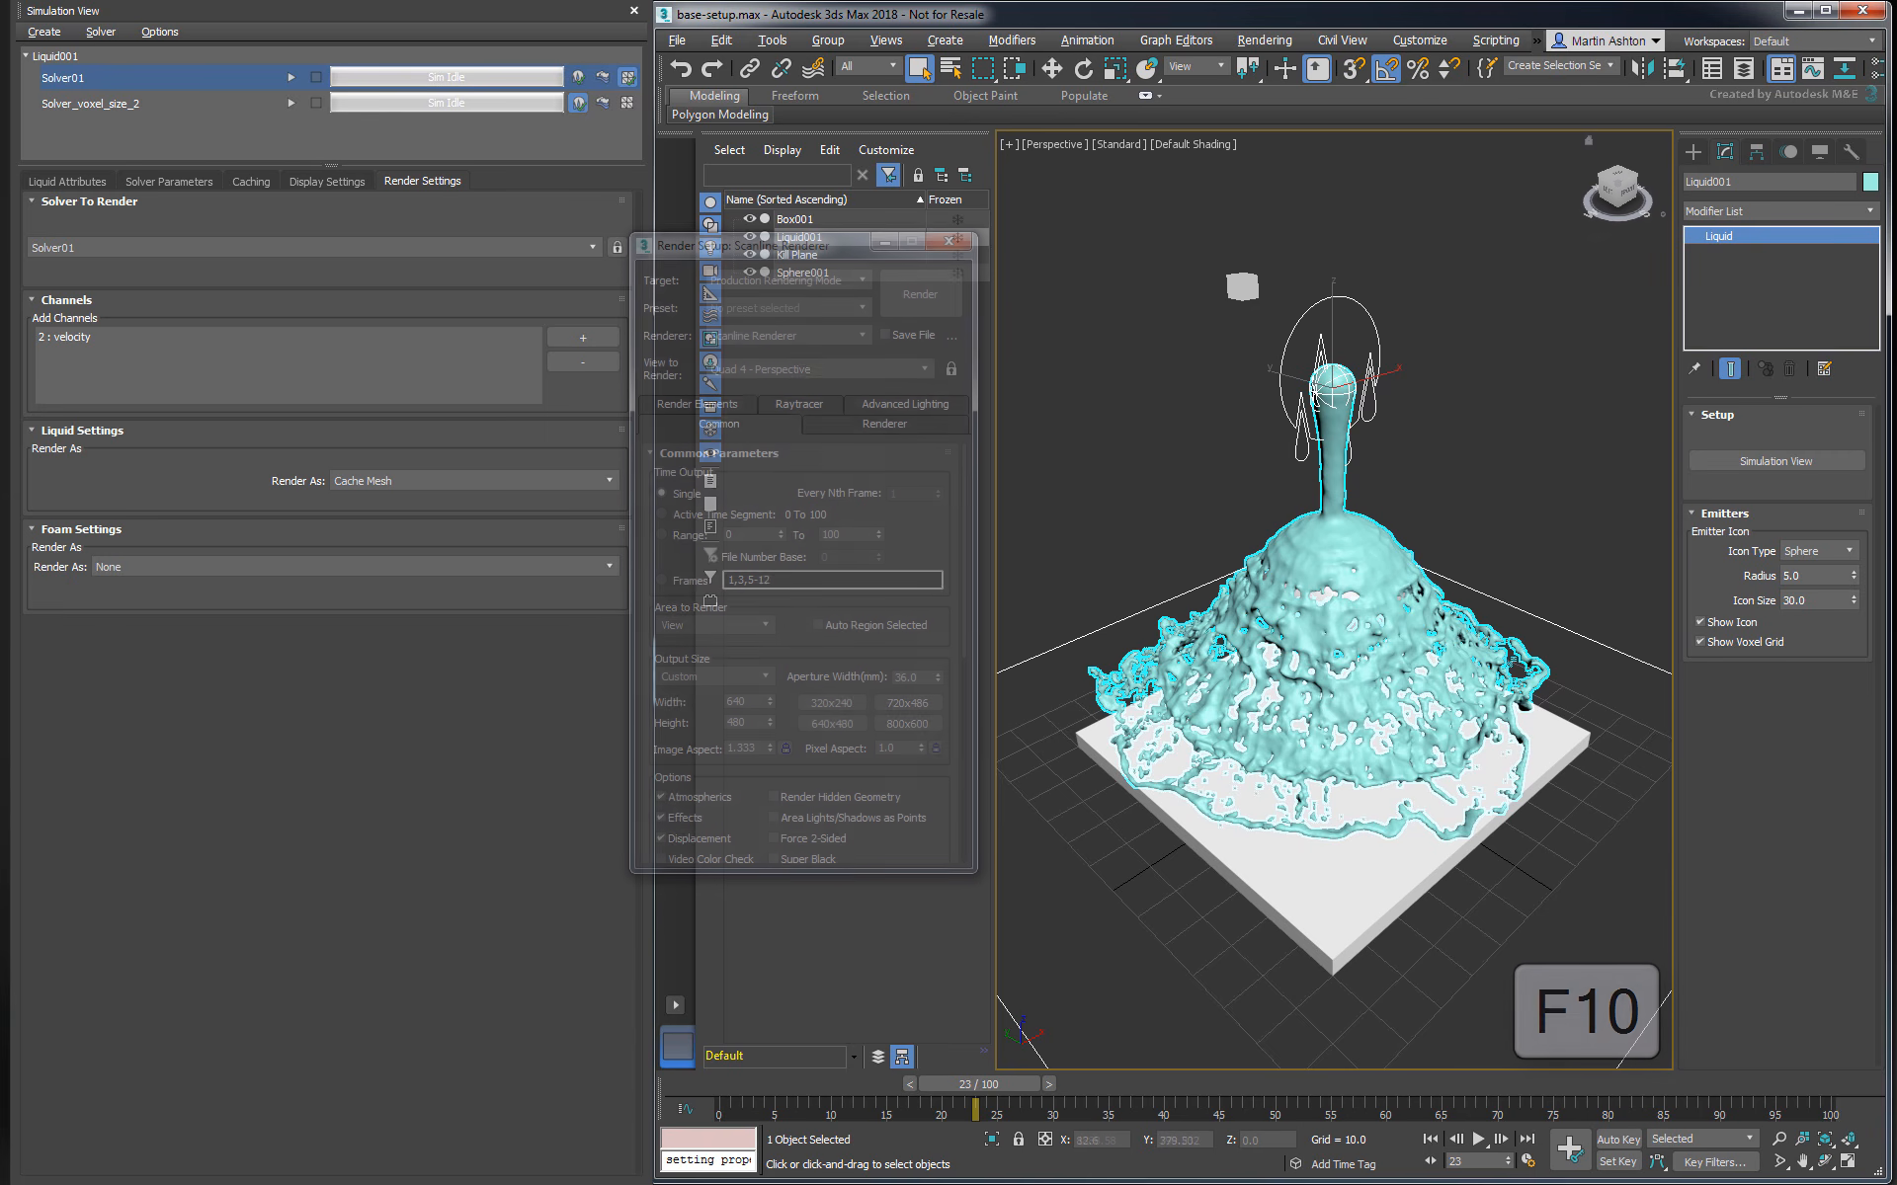
click(786, 336)
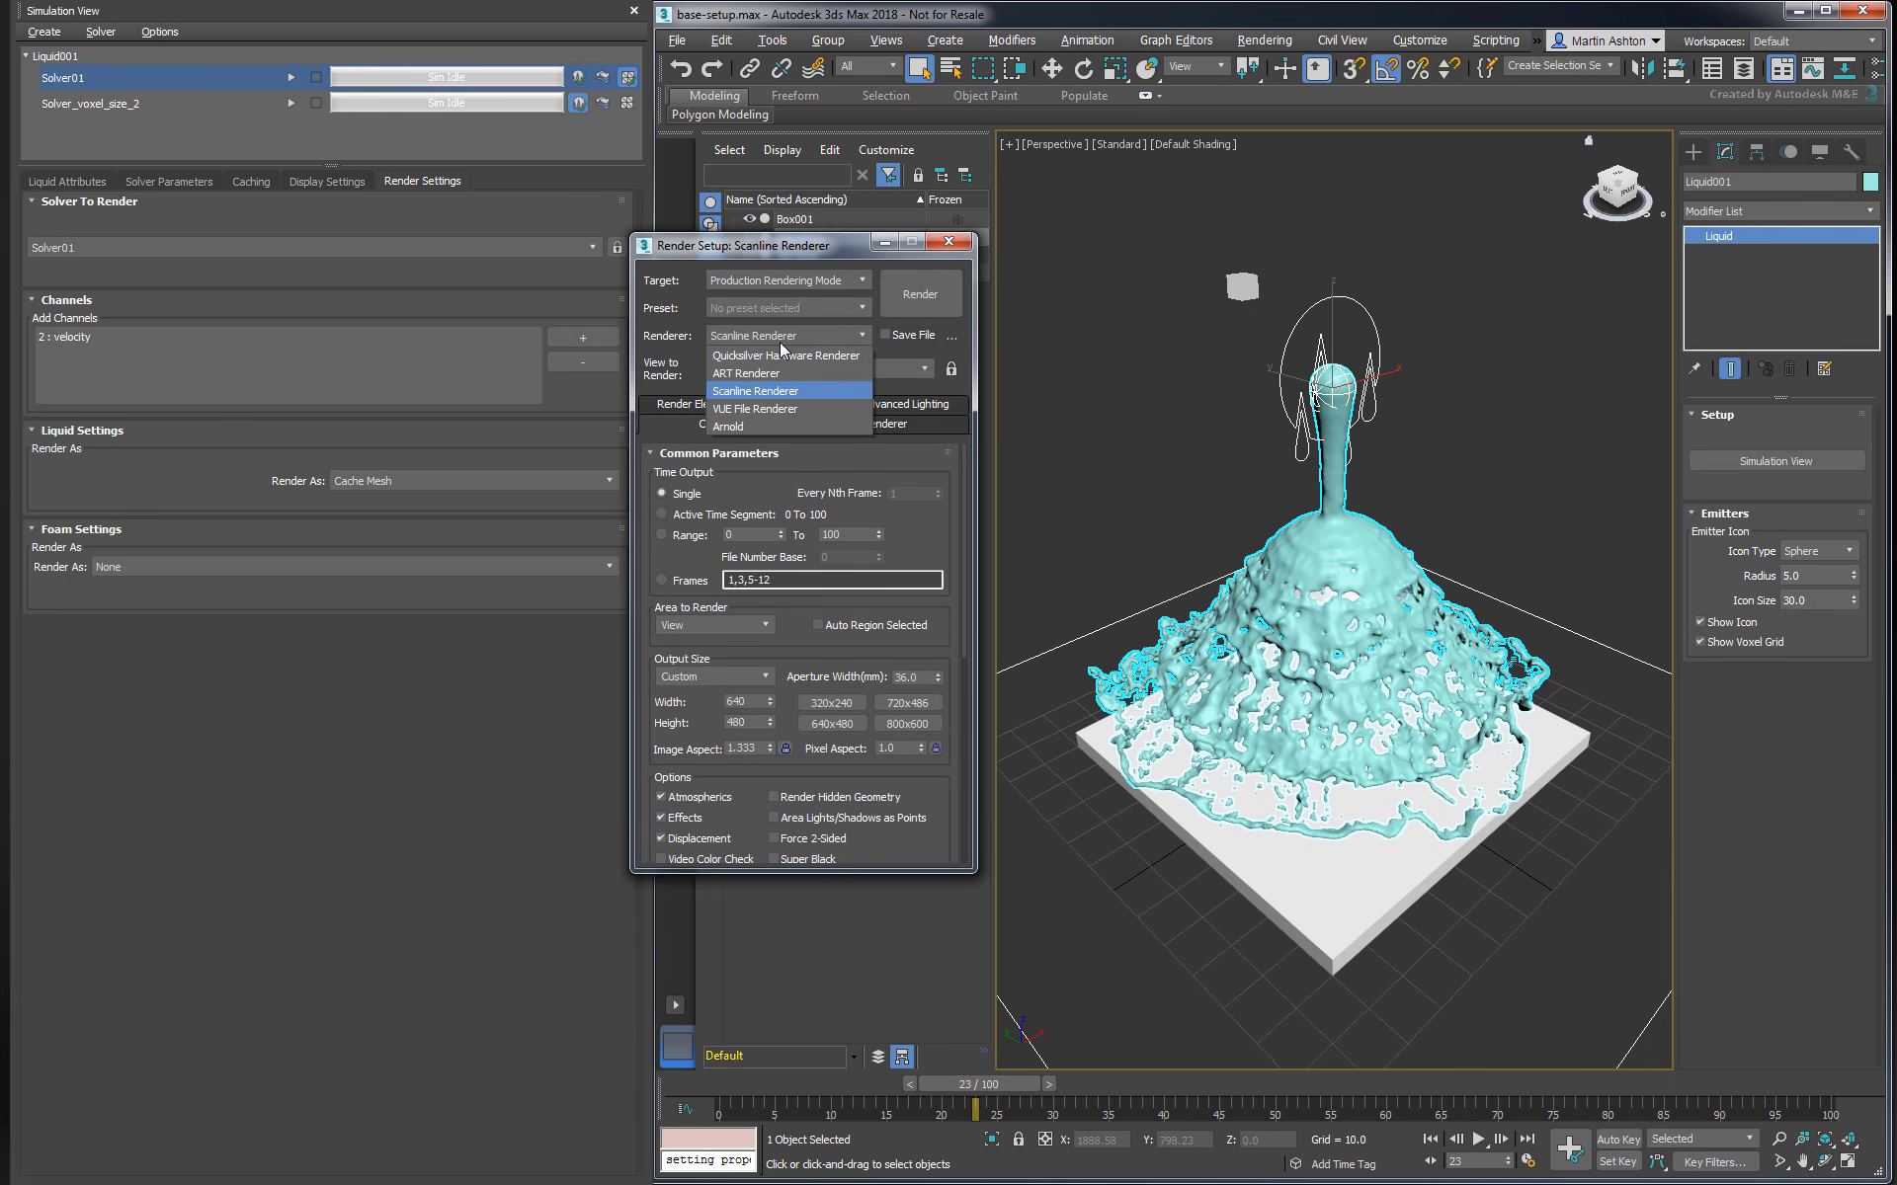
click(742, 427)
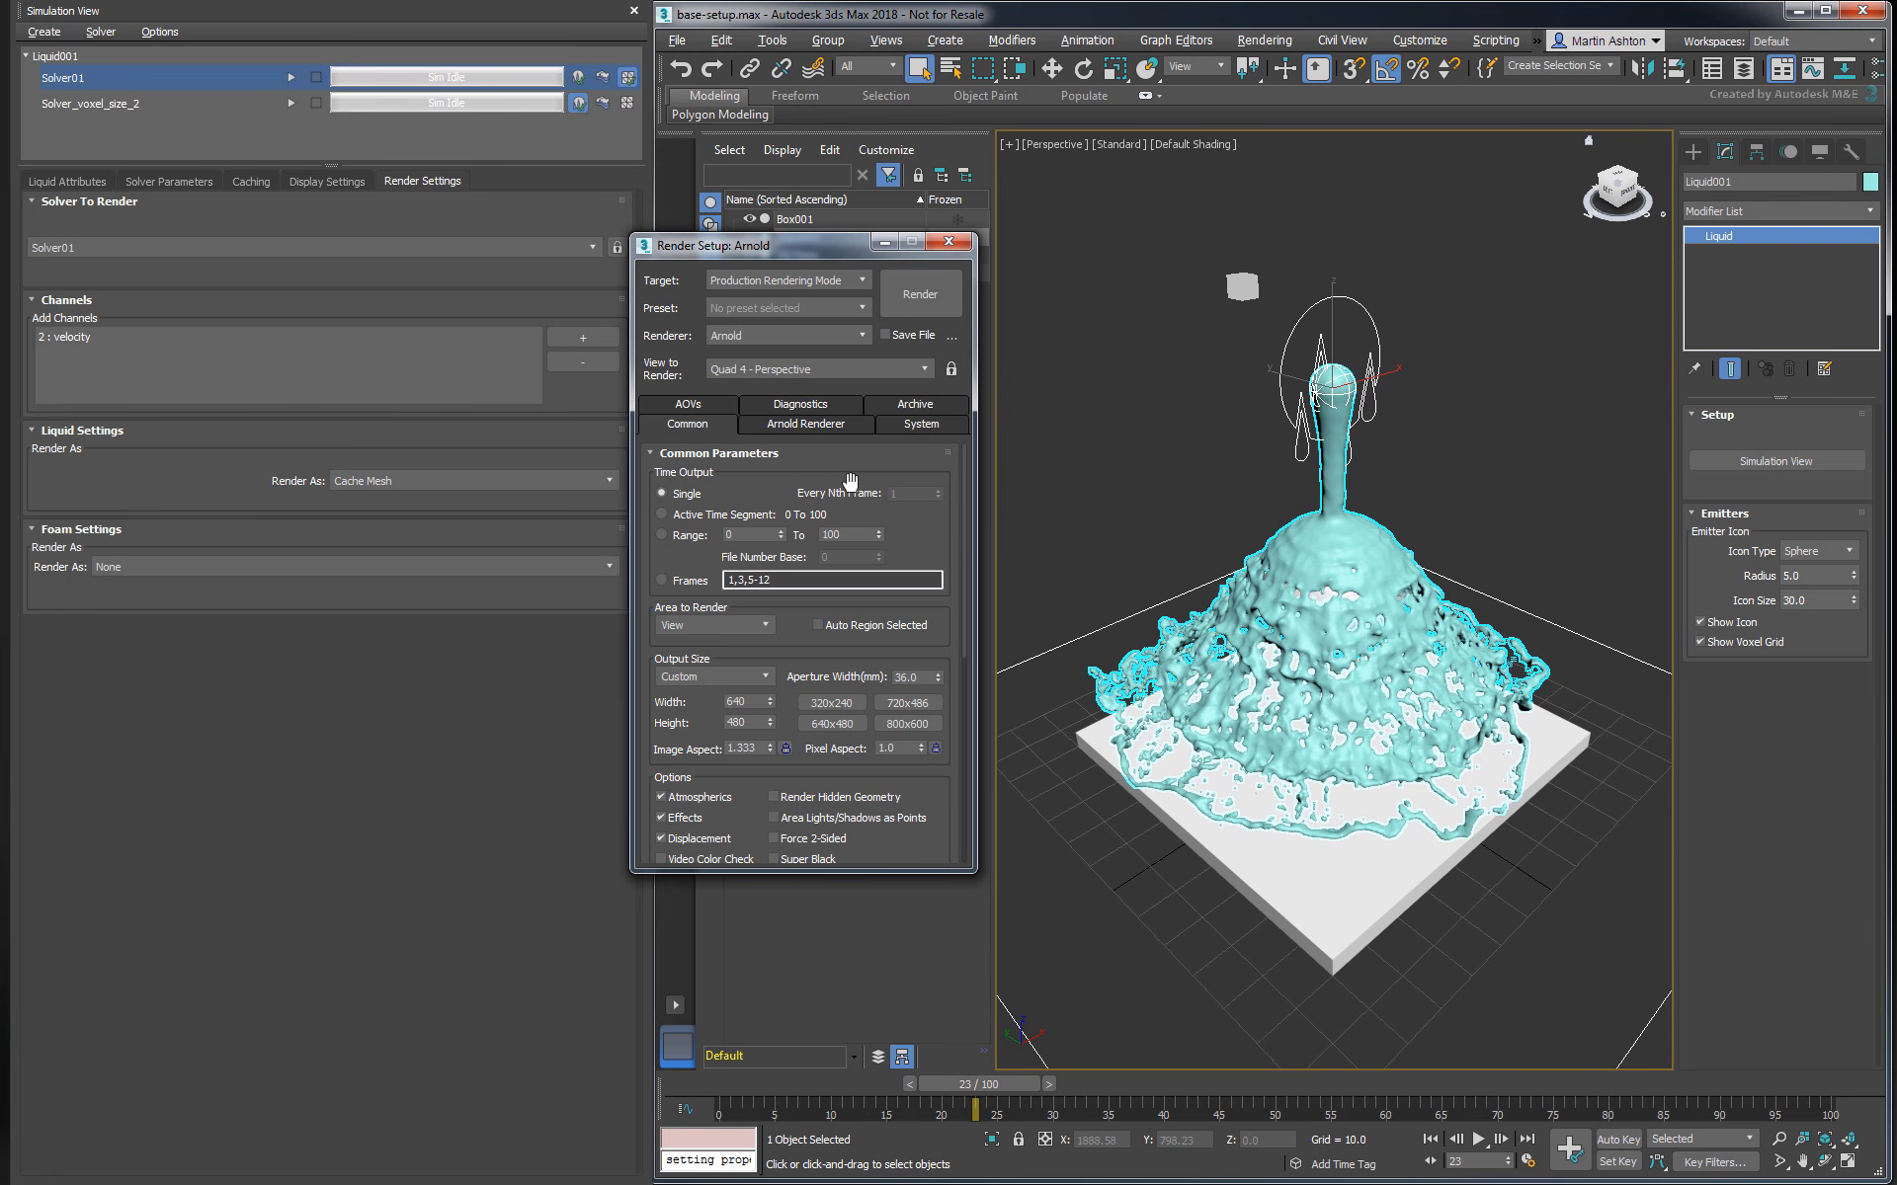
click(919, 294)
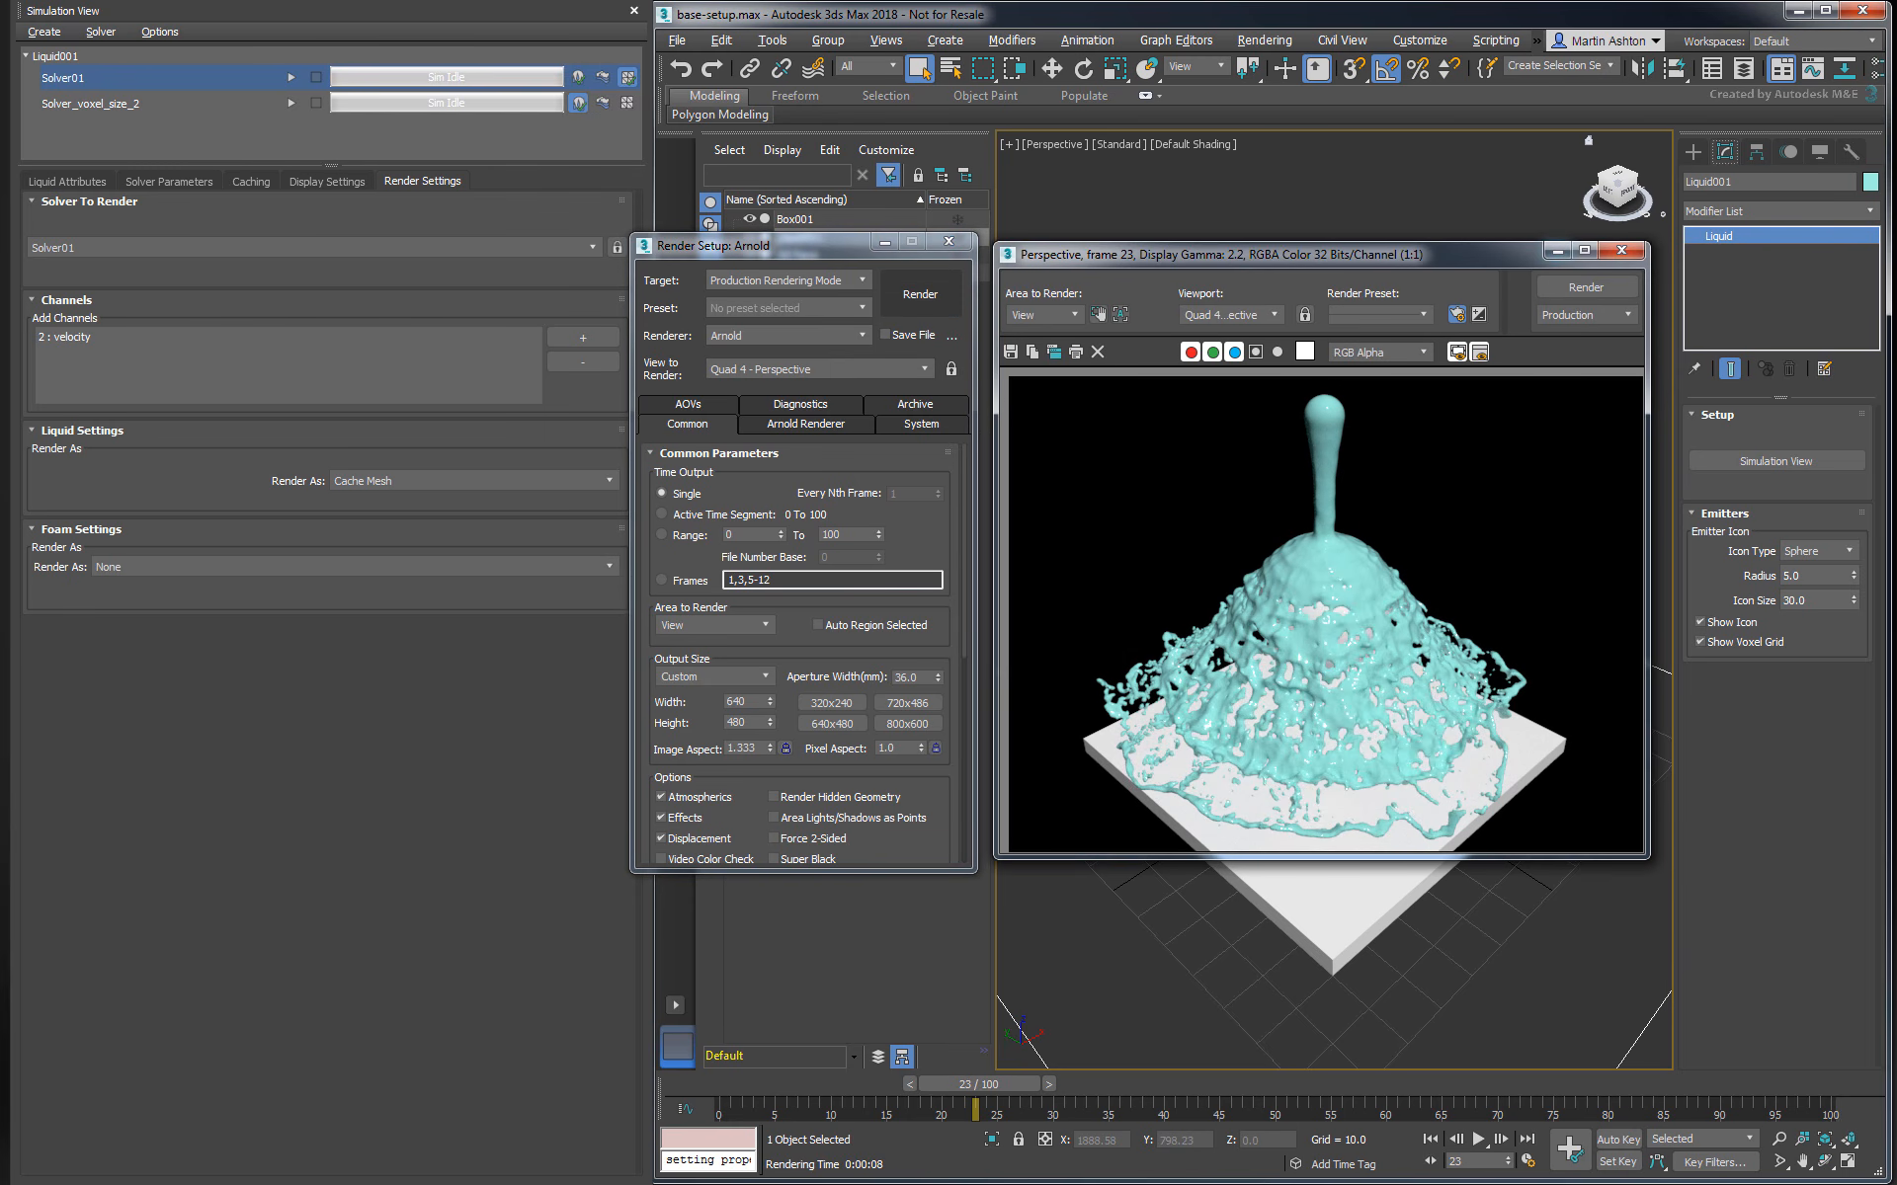
drag(1284, 255, 288, 564)
drag(798, 256, 821, 558)
click(975, 546)
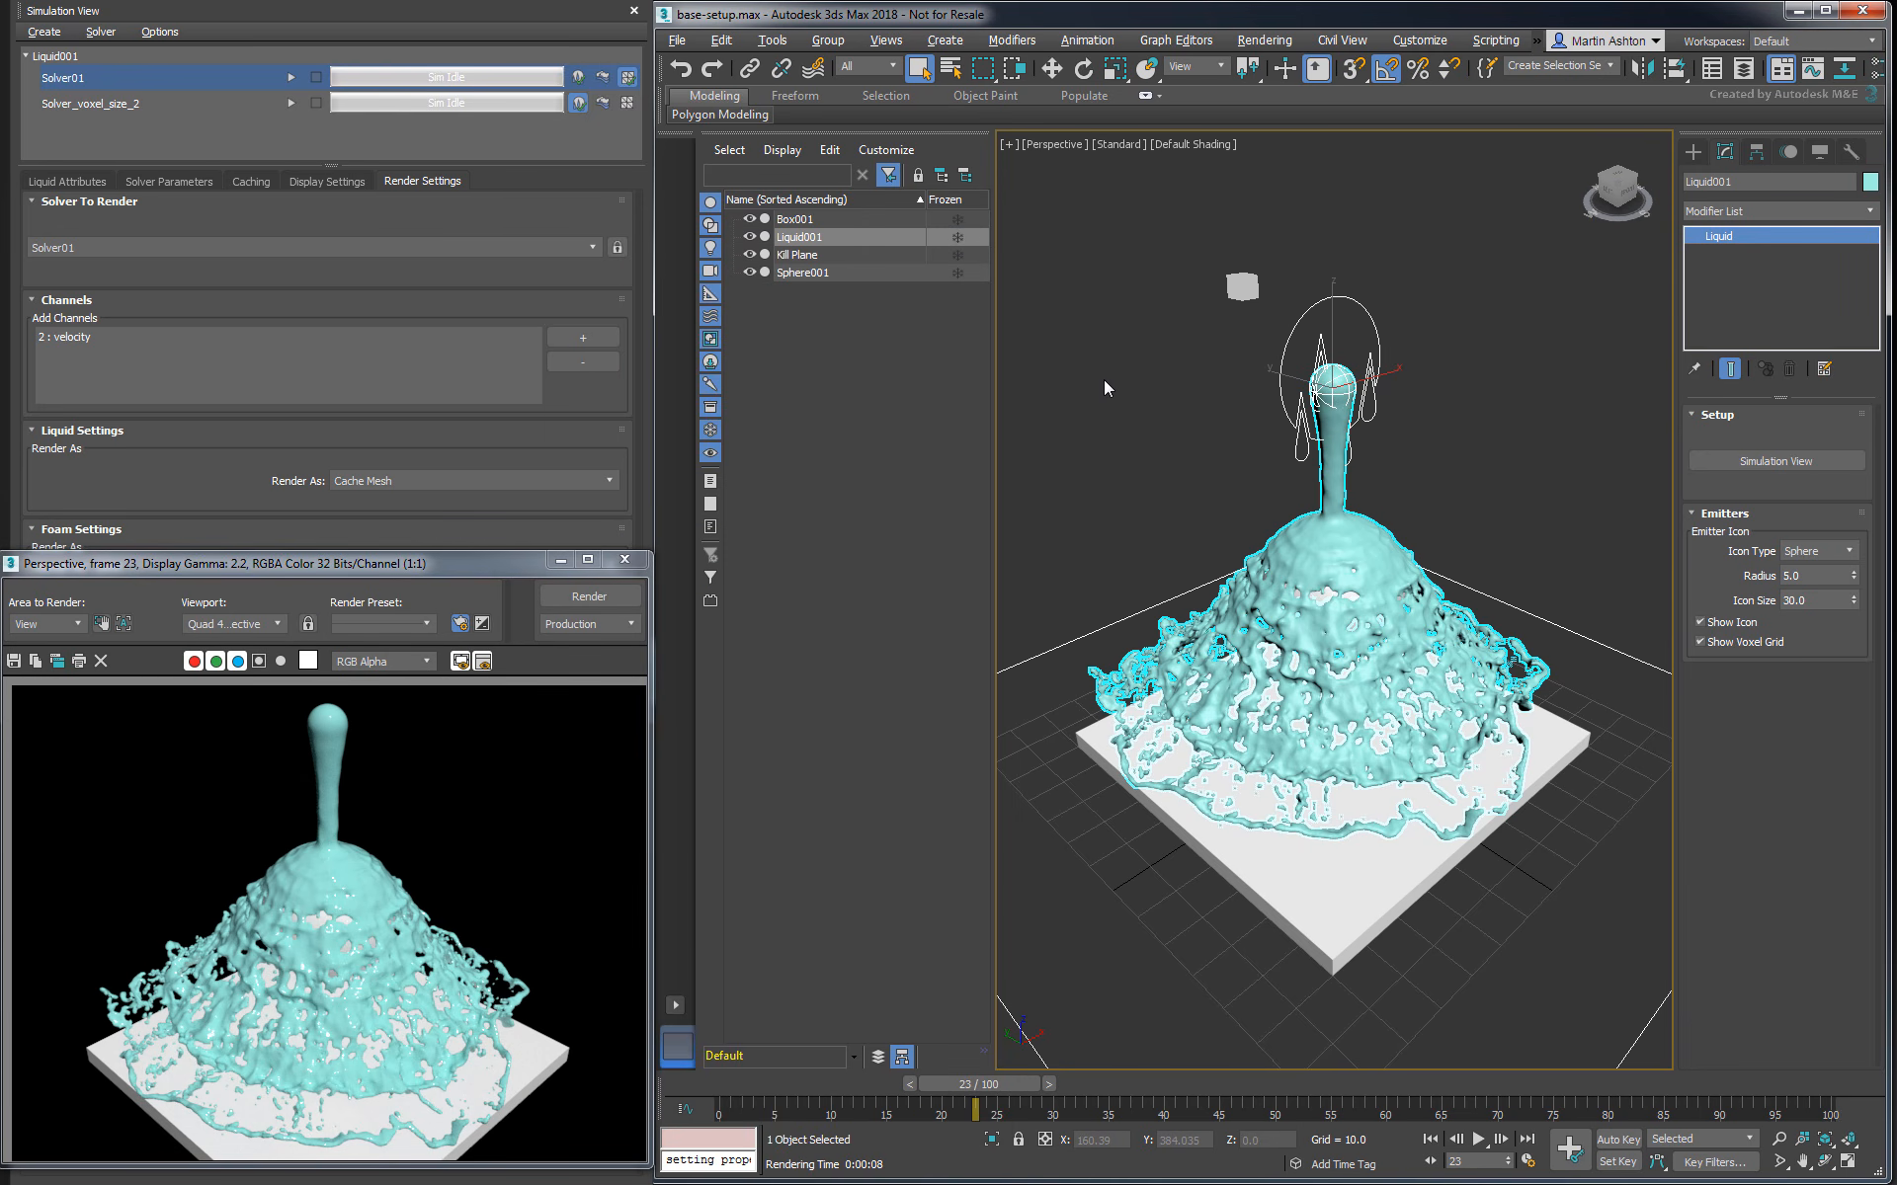
- Create a Physical Material in the Slate Material Editor and assign it to the liquid mesh
click(1104, 381)
key(m)
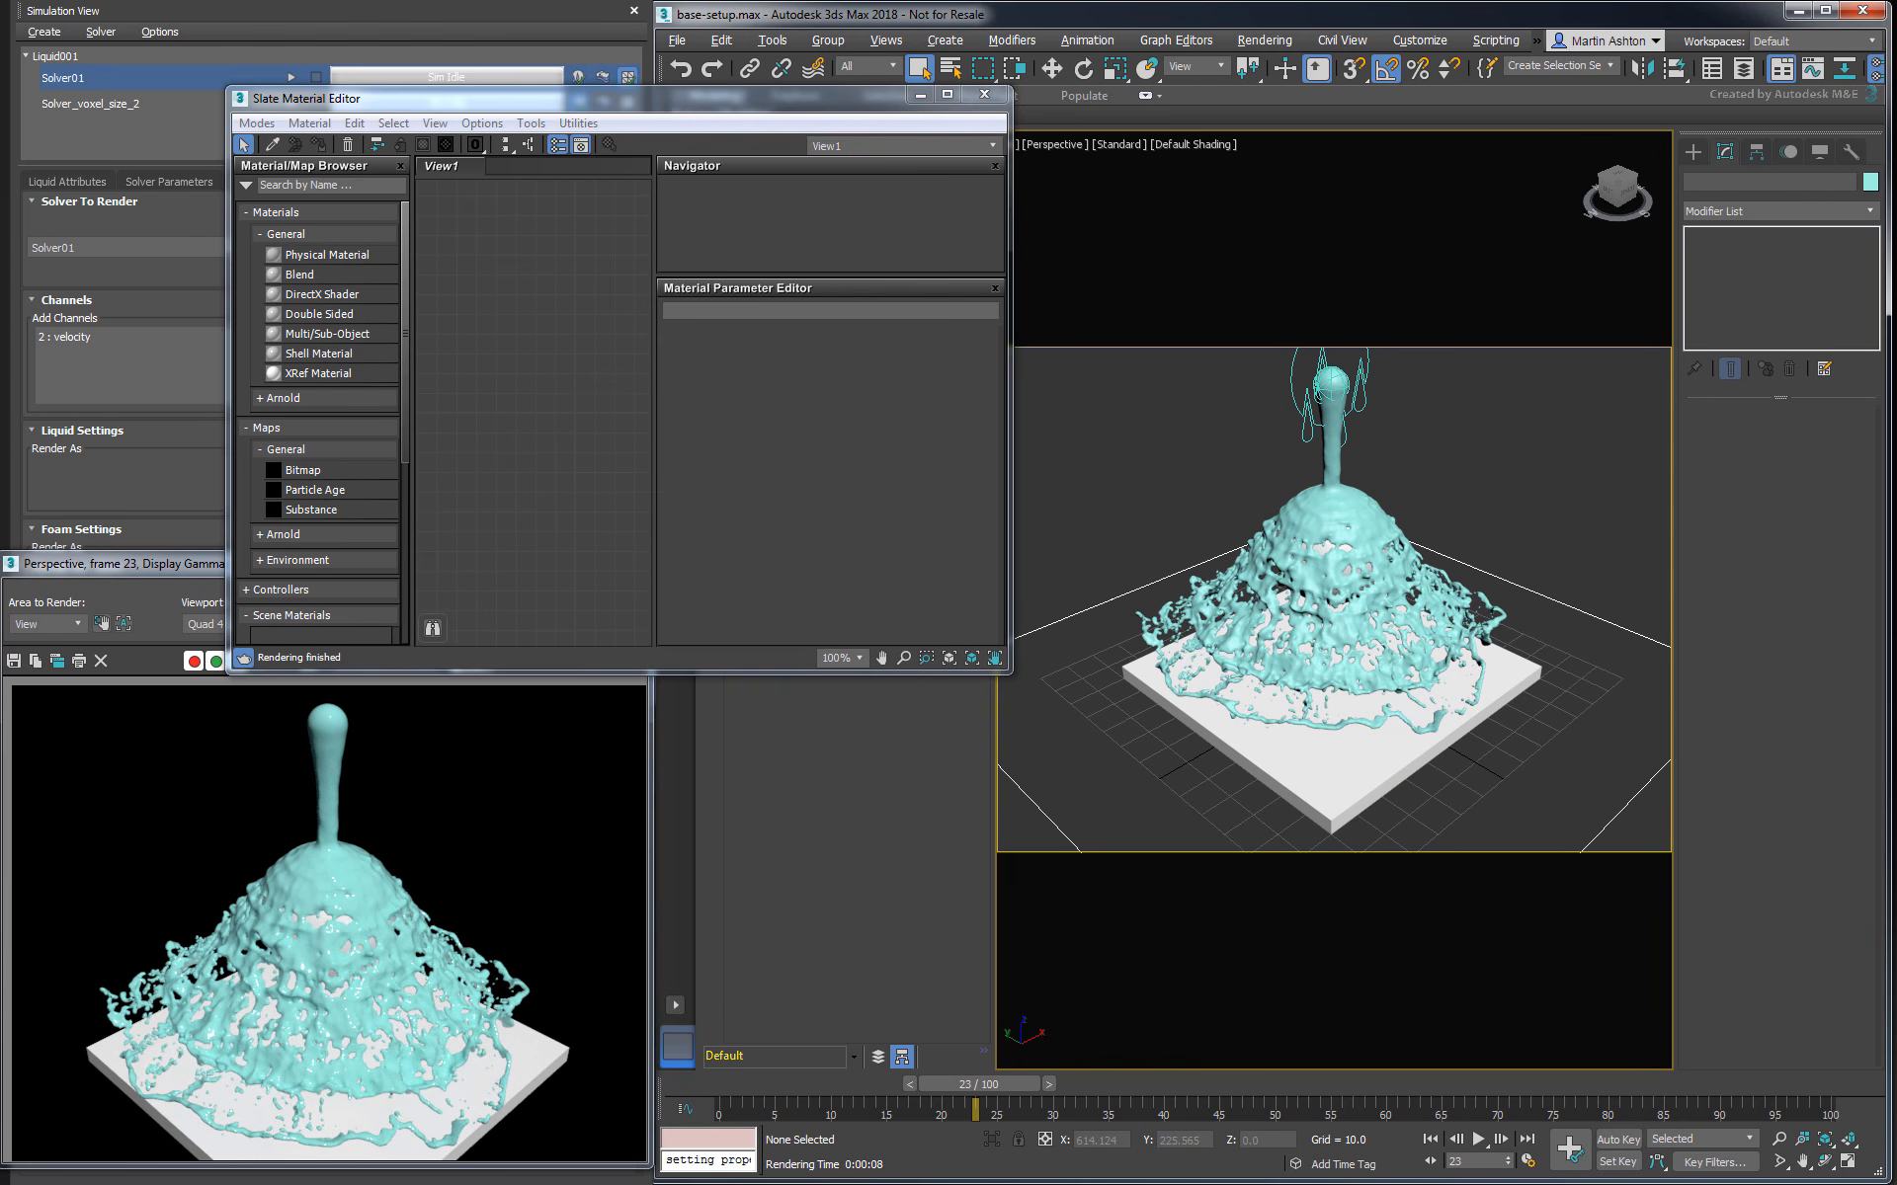
drag(1316, 539, 1154, 462)
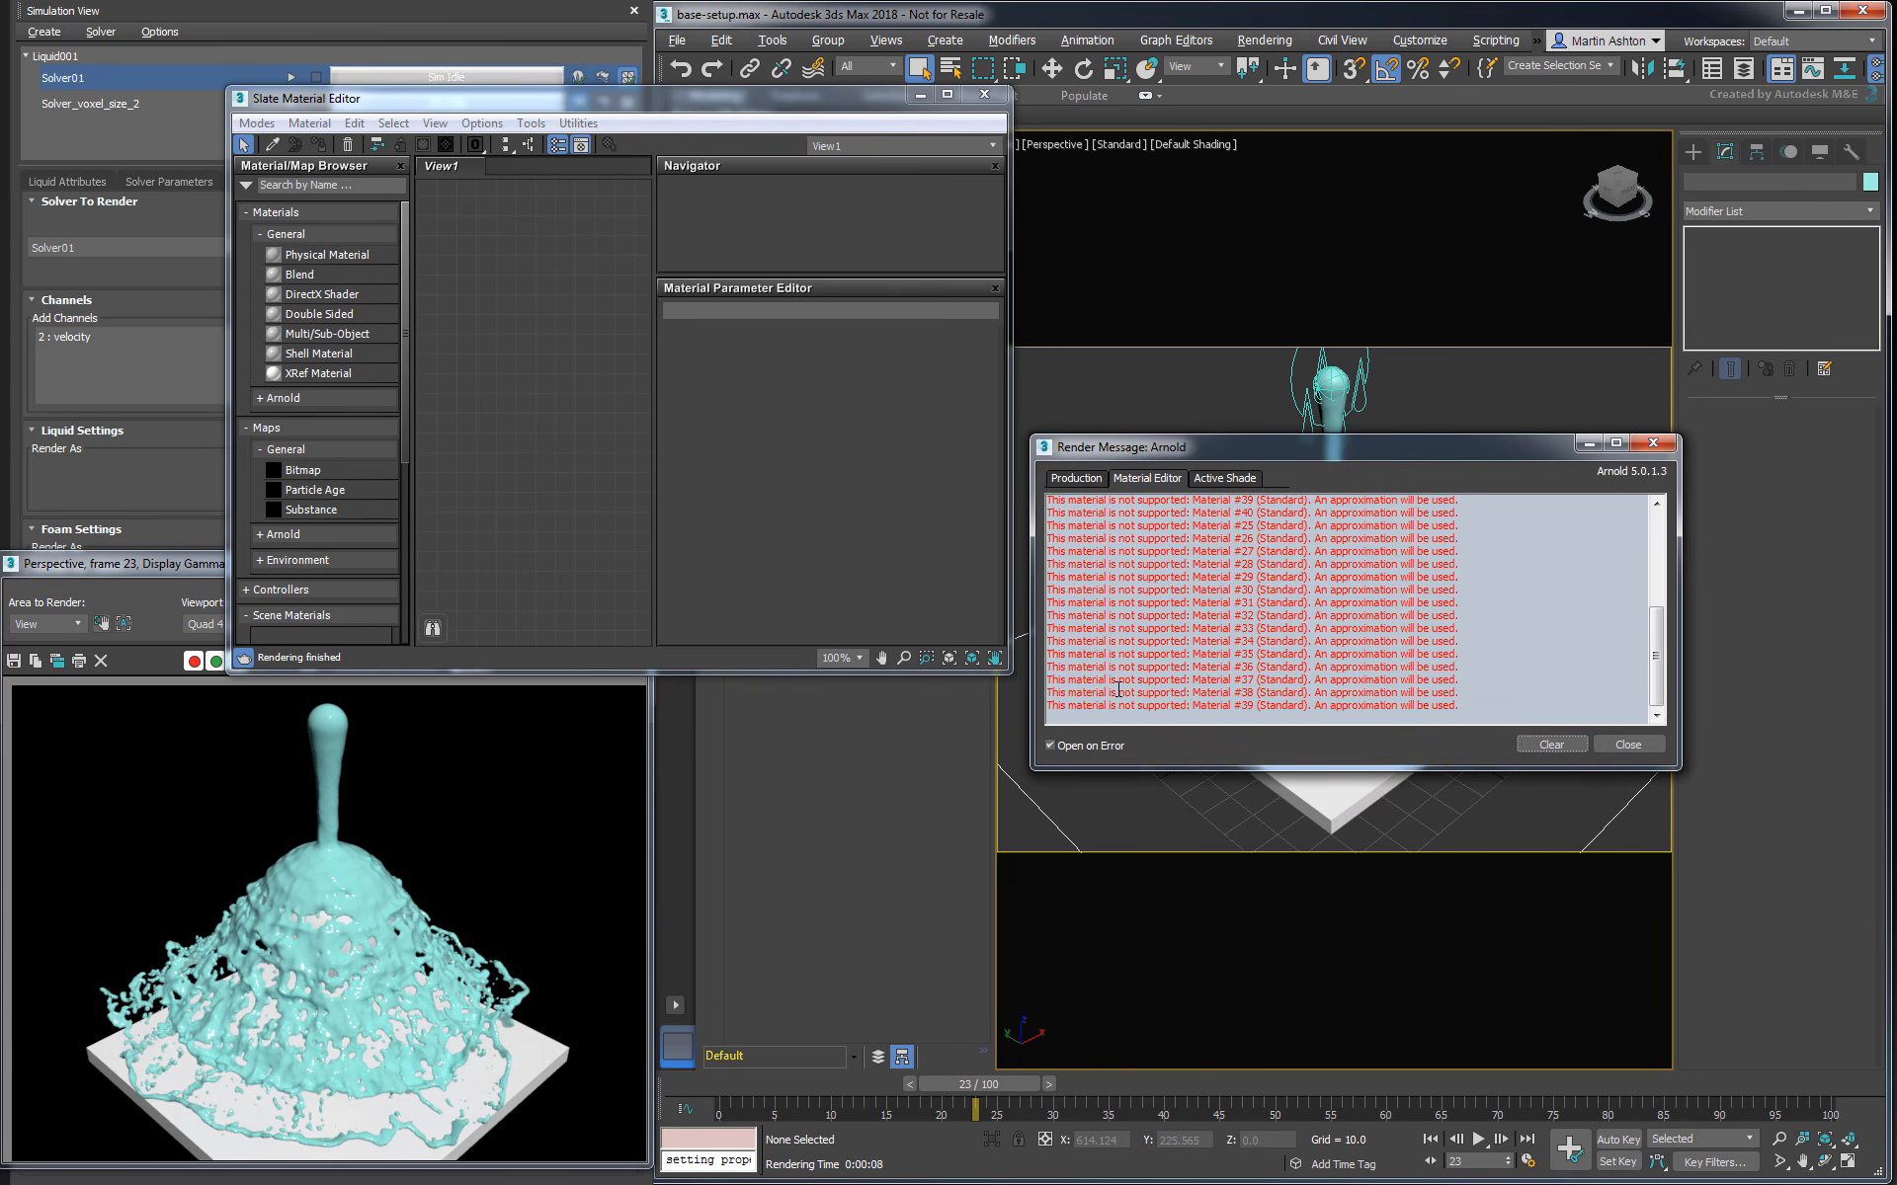
click(1620, 744)
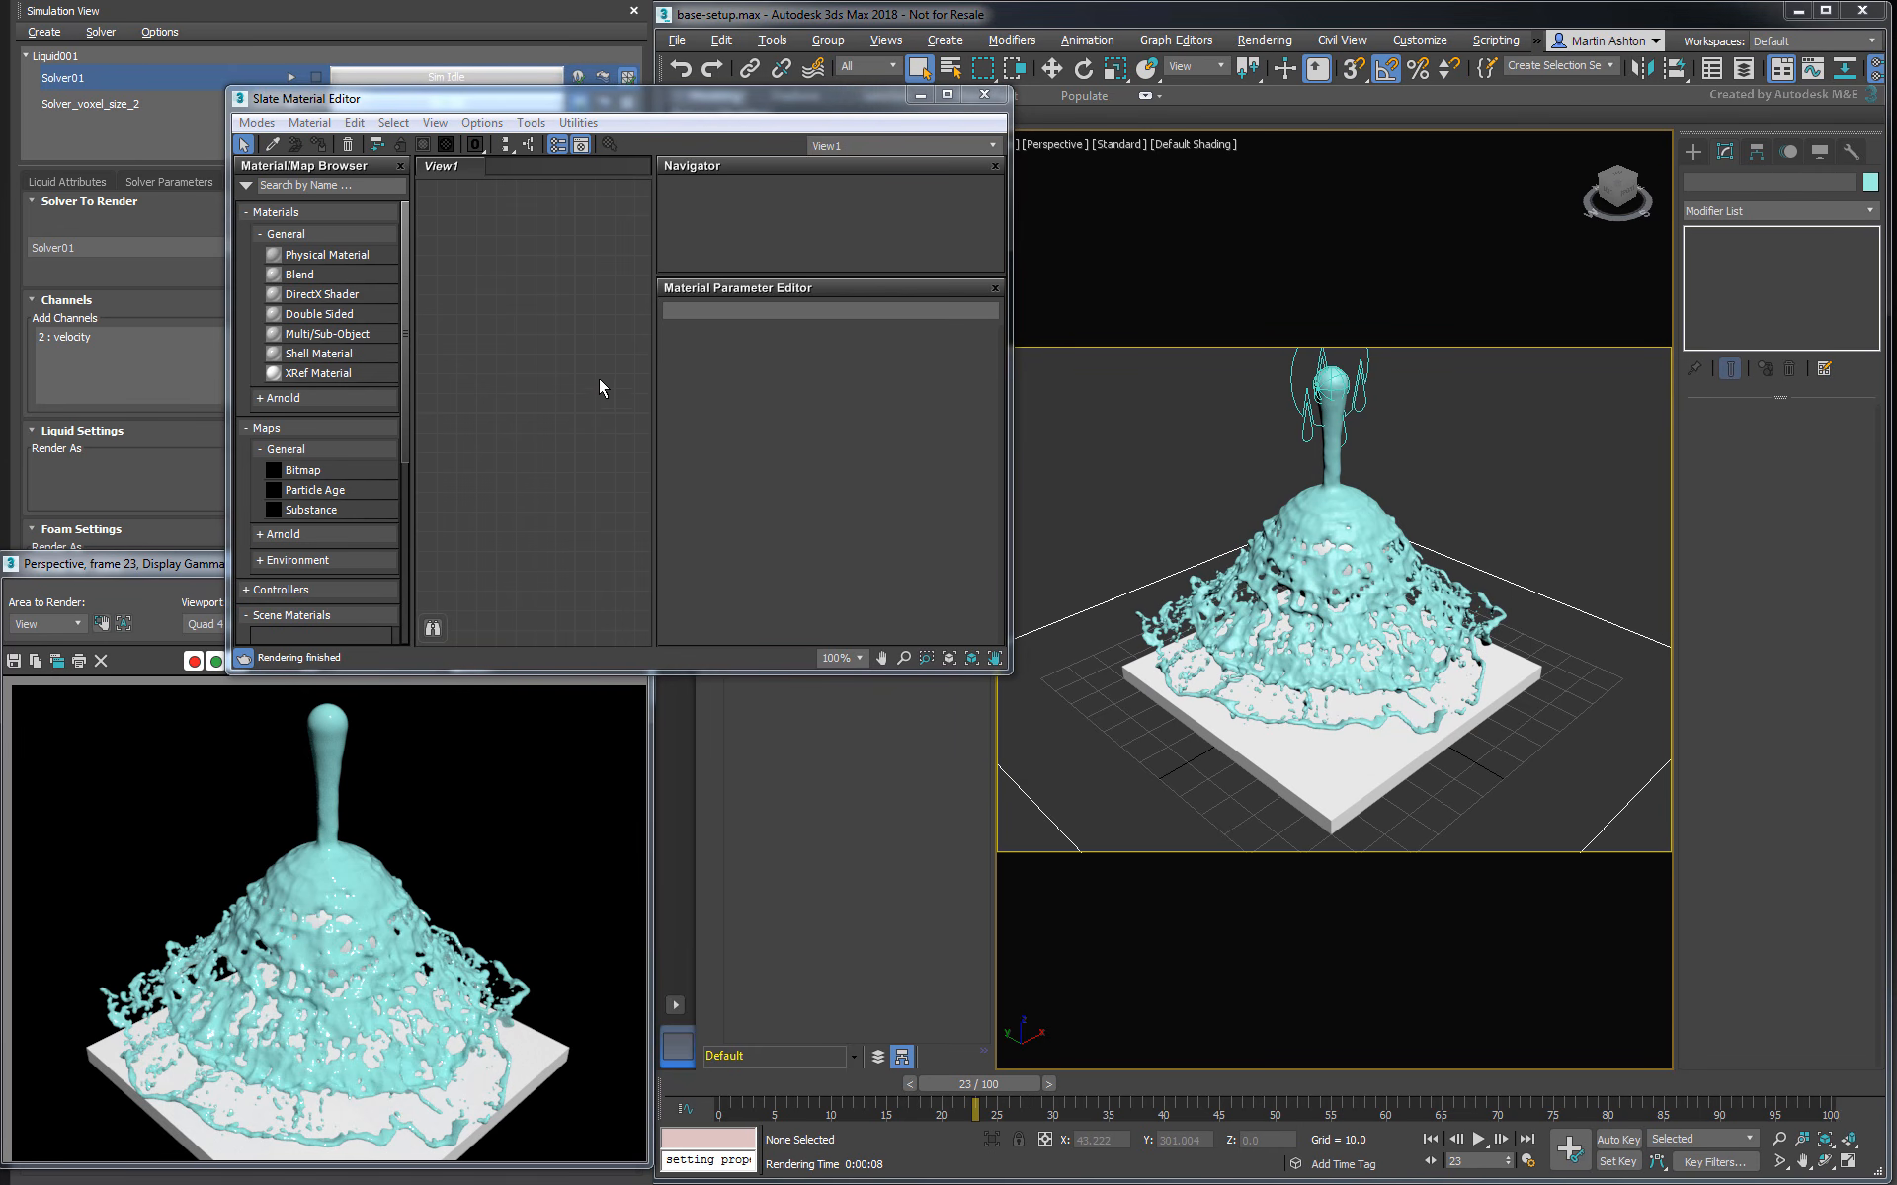
double_click(334, 259)
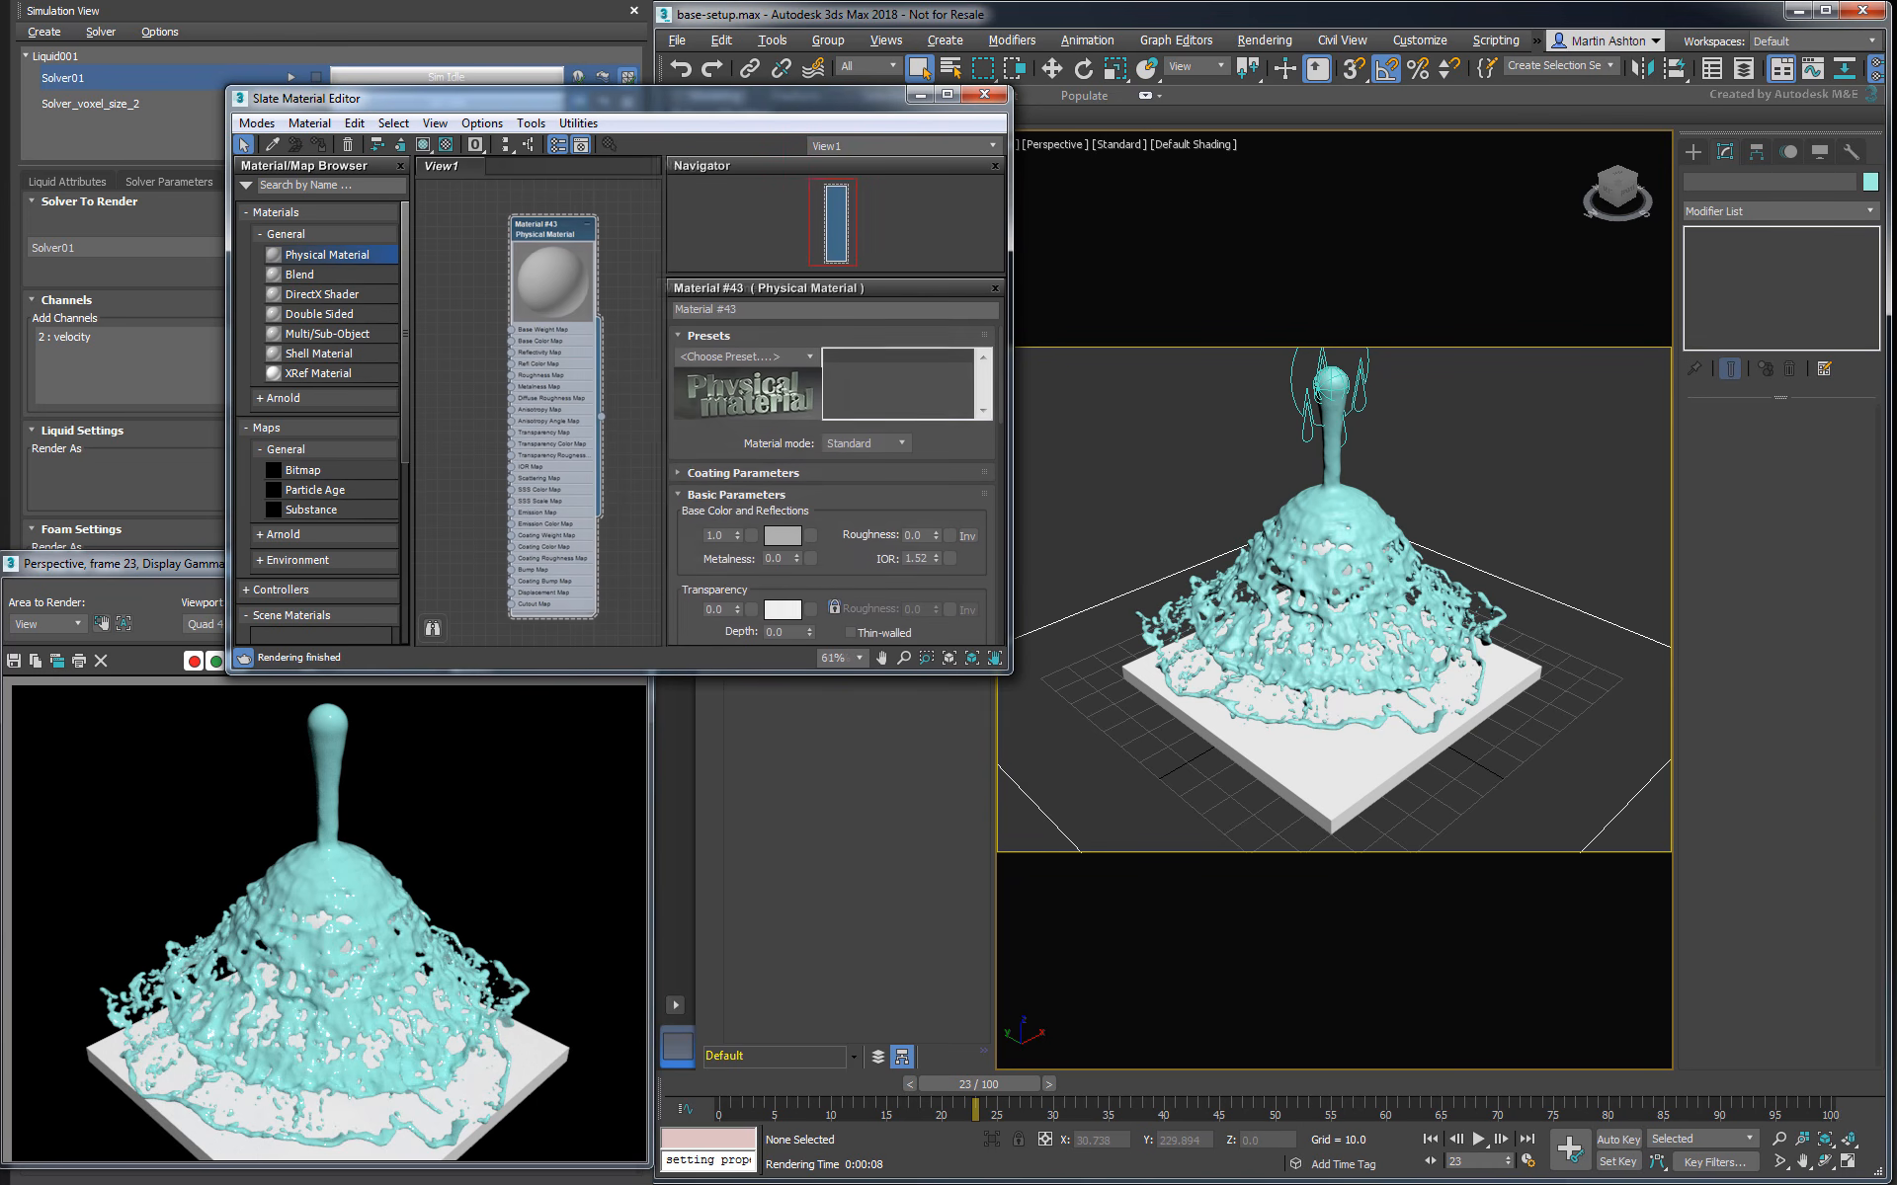
drag(602, 420, 1345, 509)
- Switch the liquid's Physical Material to Advanced mode, with base colour weight 0 and IOR 1.33
scroll(861, 415, down, 1)
click(865, 390)
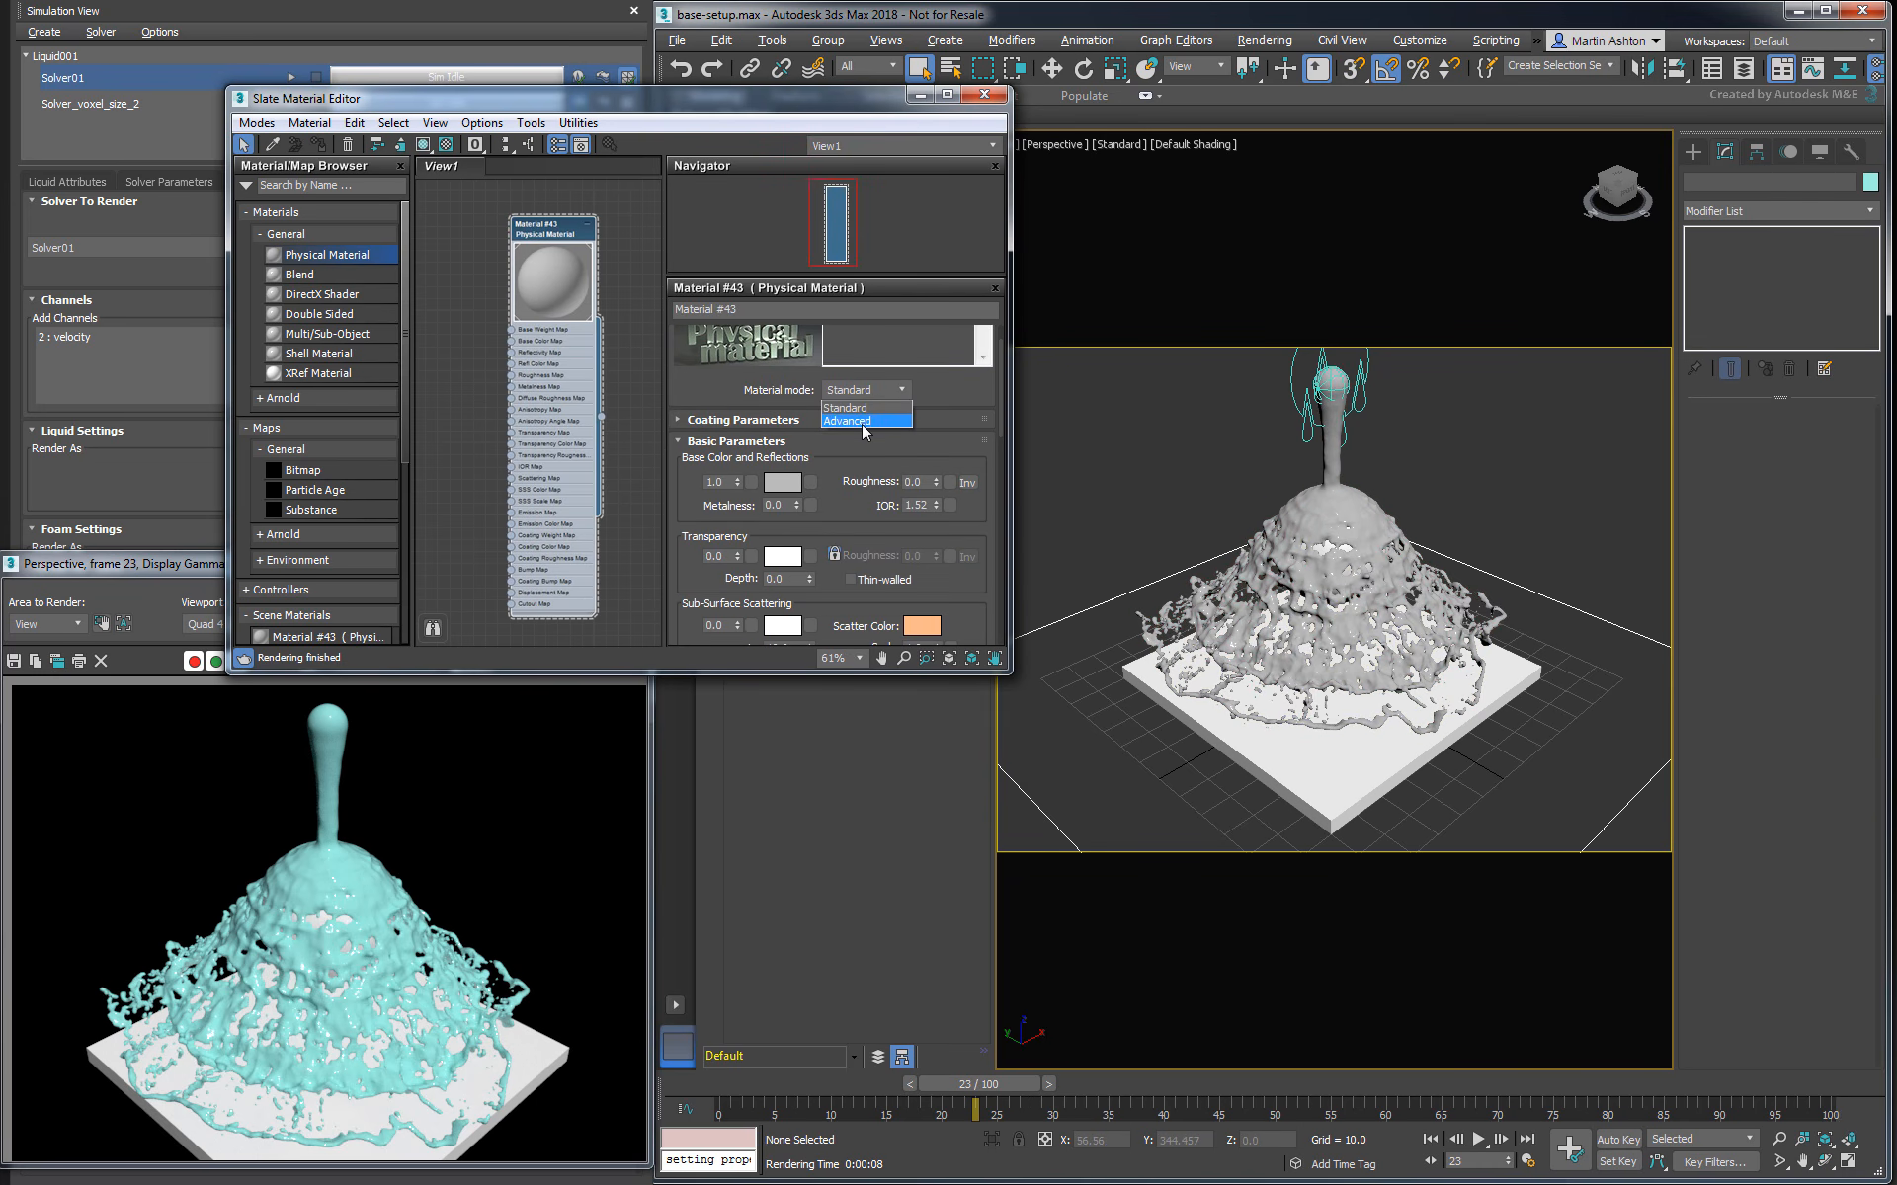
click(861, 424)
drag(738, 480, 738, 583)
scroll(889, 494, down, 2)
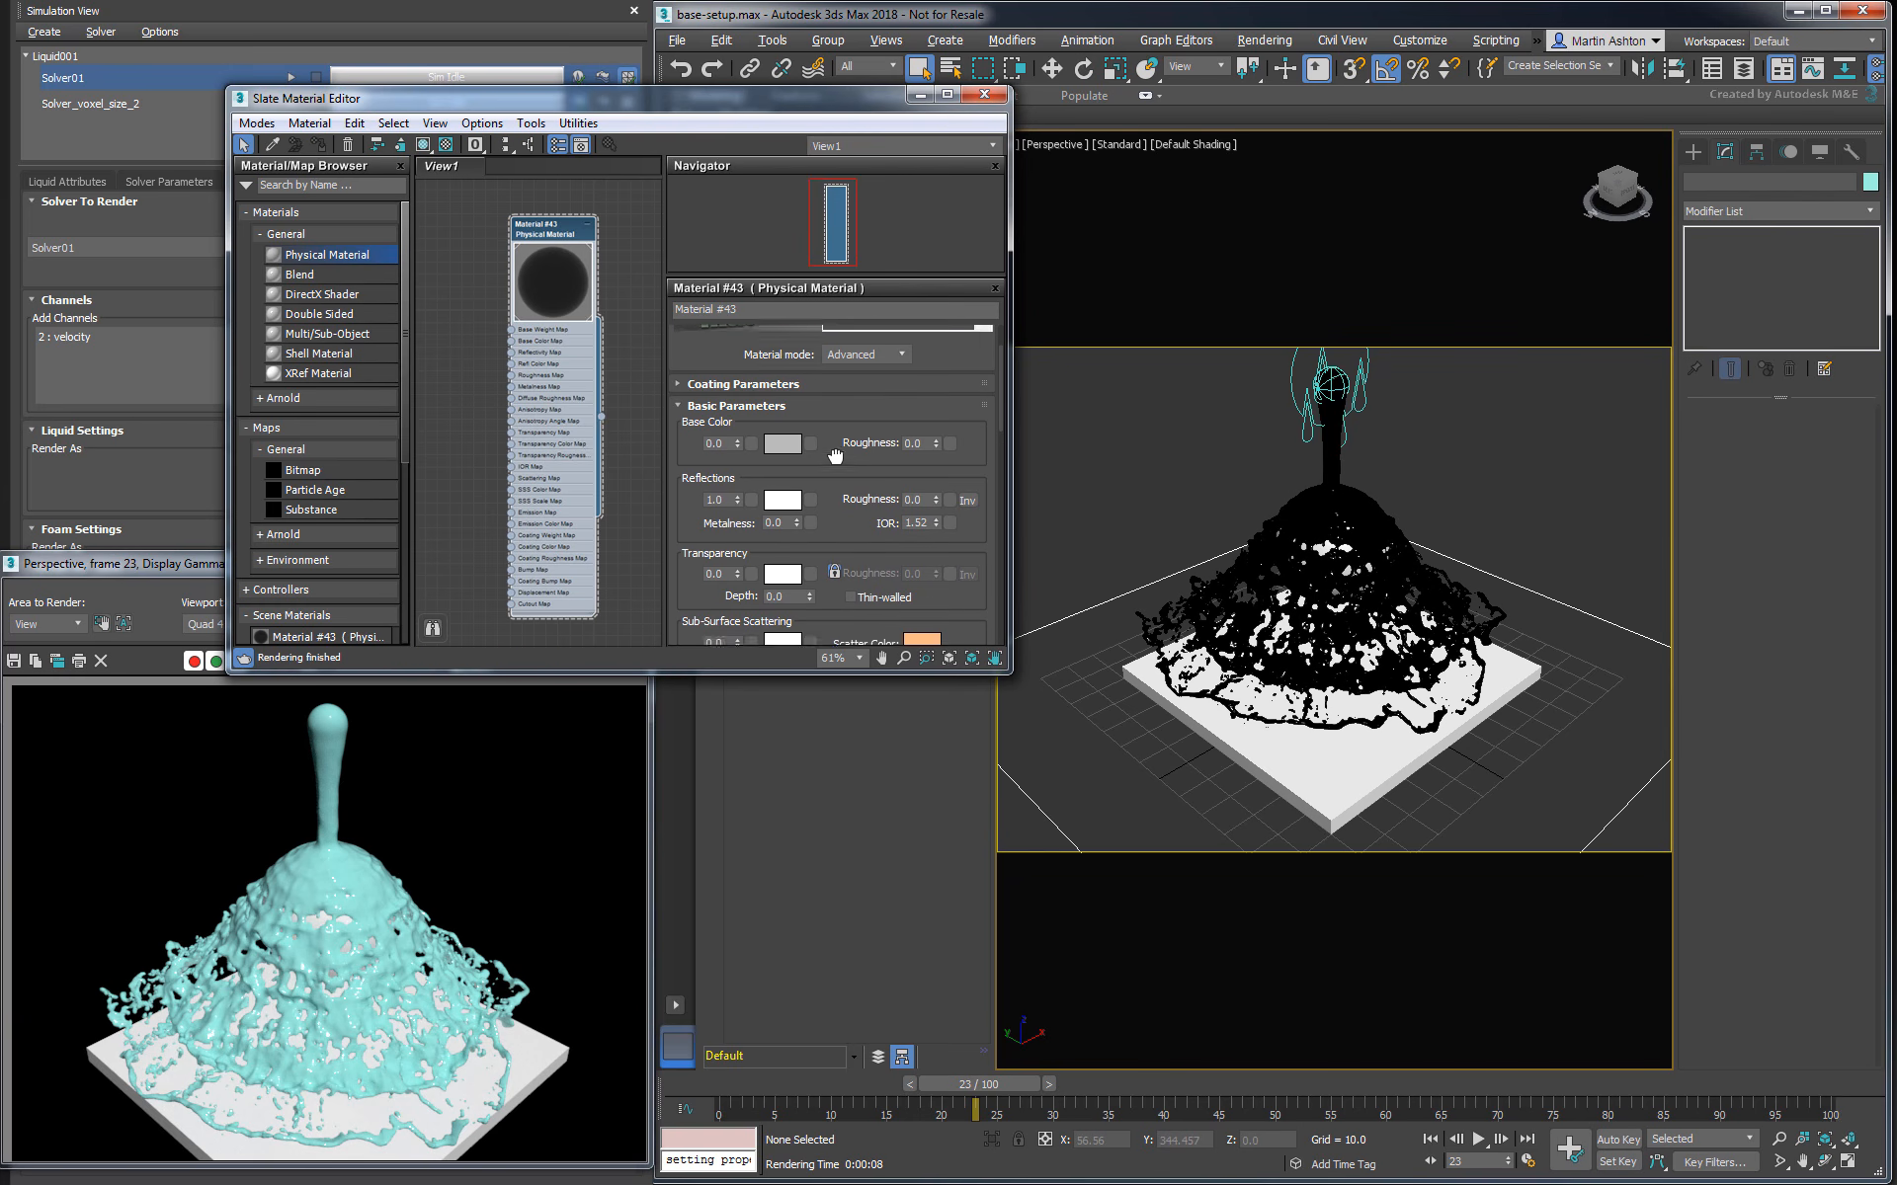
double_click(924, 495)
text(1.33)
key(Return)
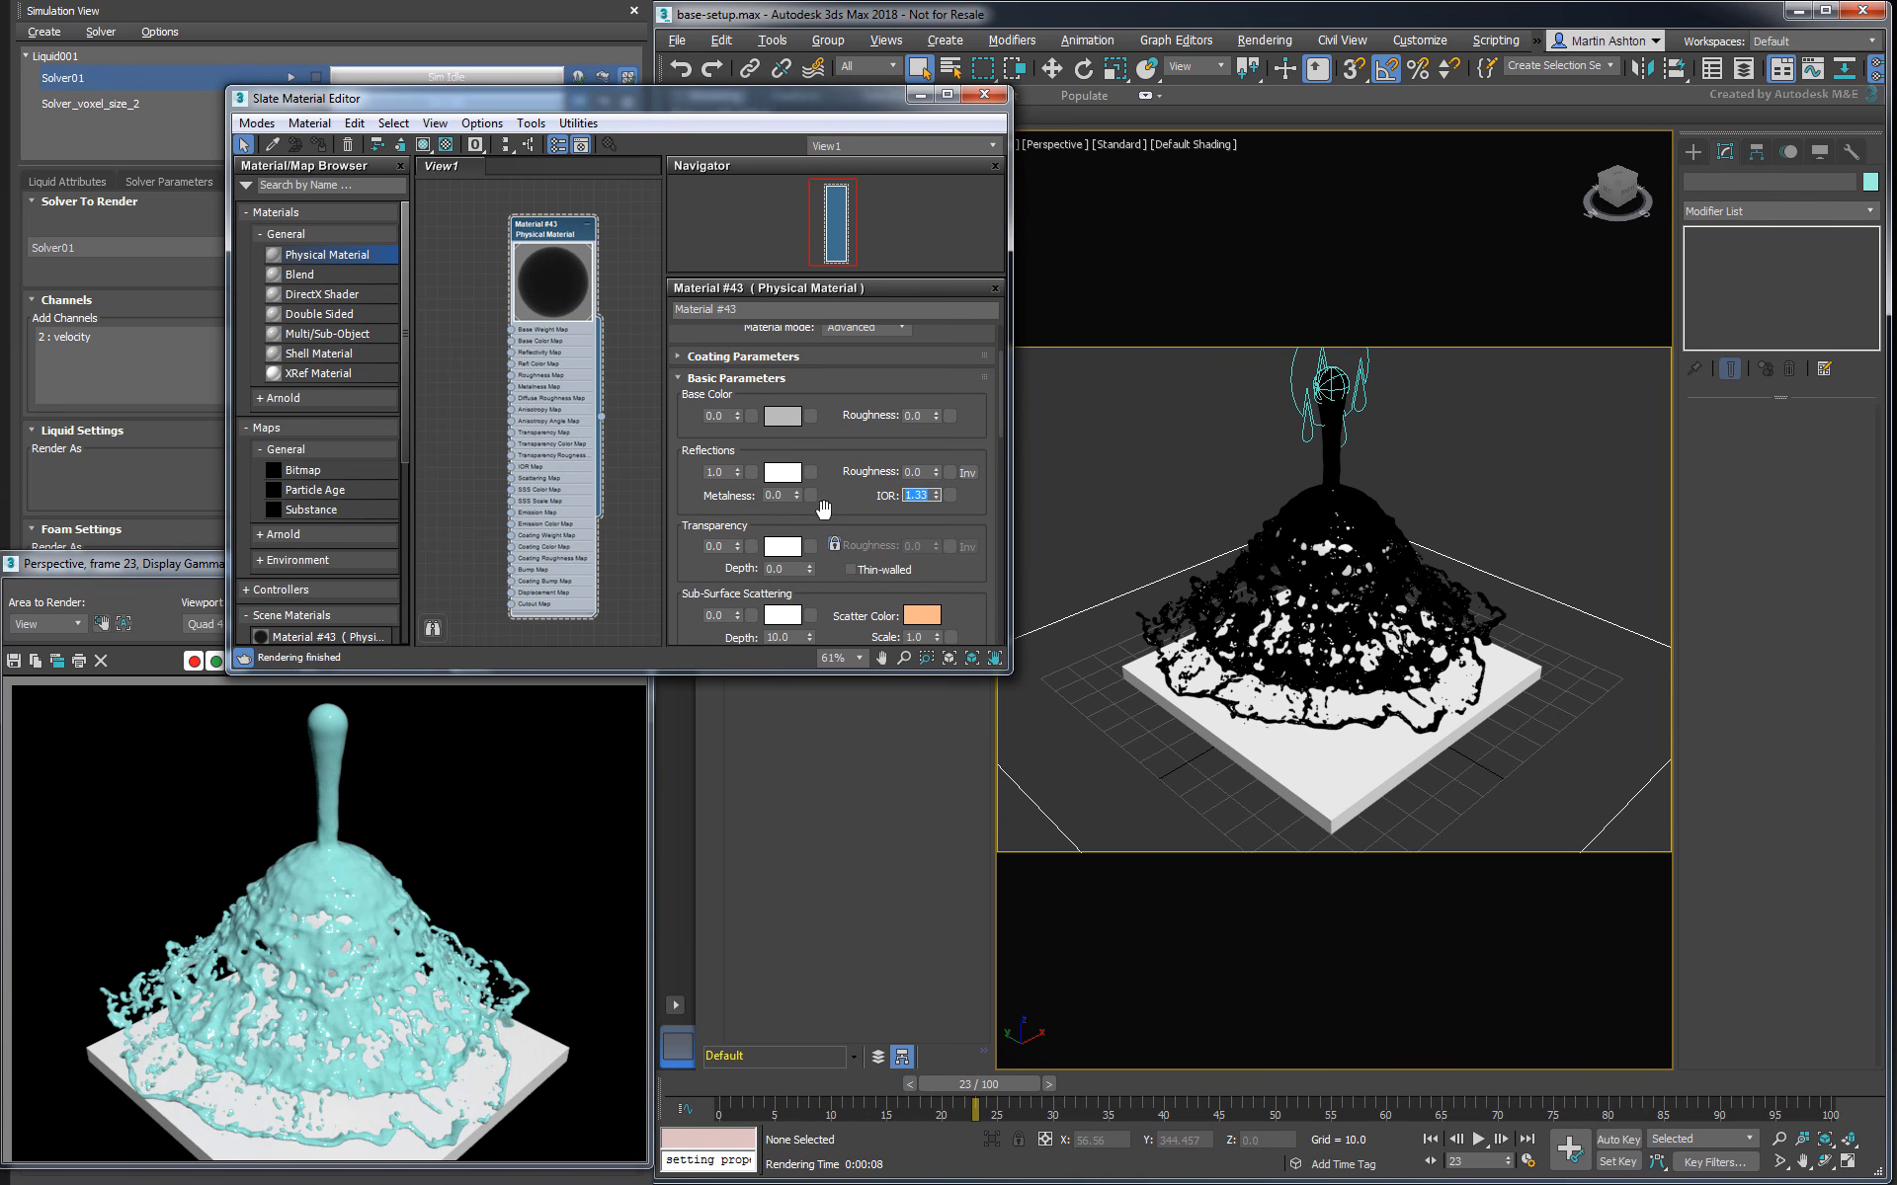
- Set the liquid material's transparency weight to 1.0, its transparency colour to very pale cyan, and its depth to 5
drag(738, 547, 739, 419)
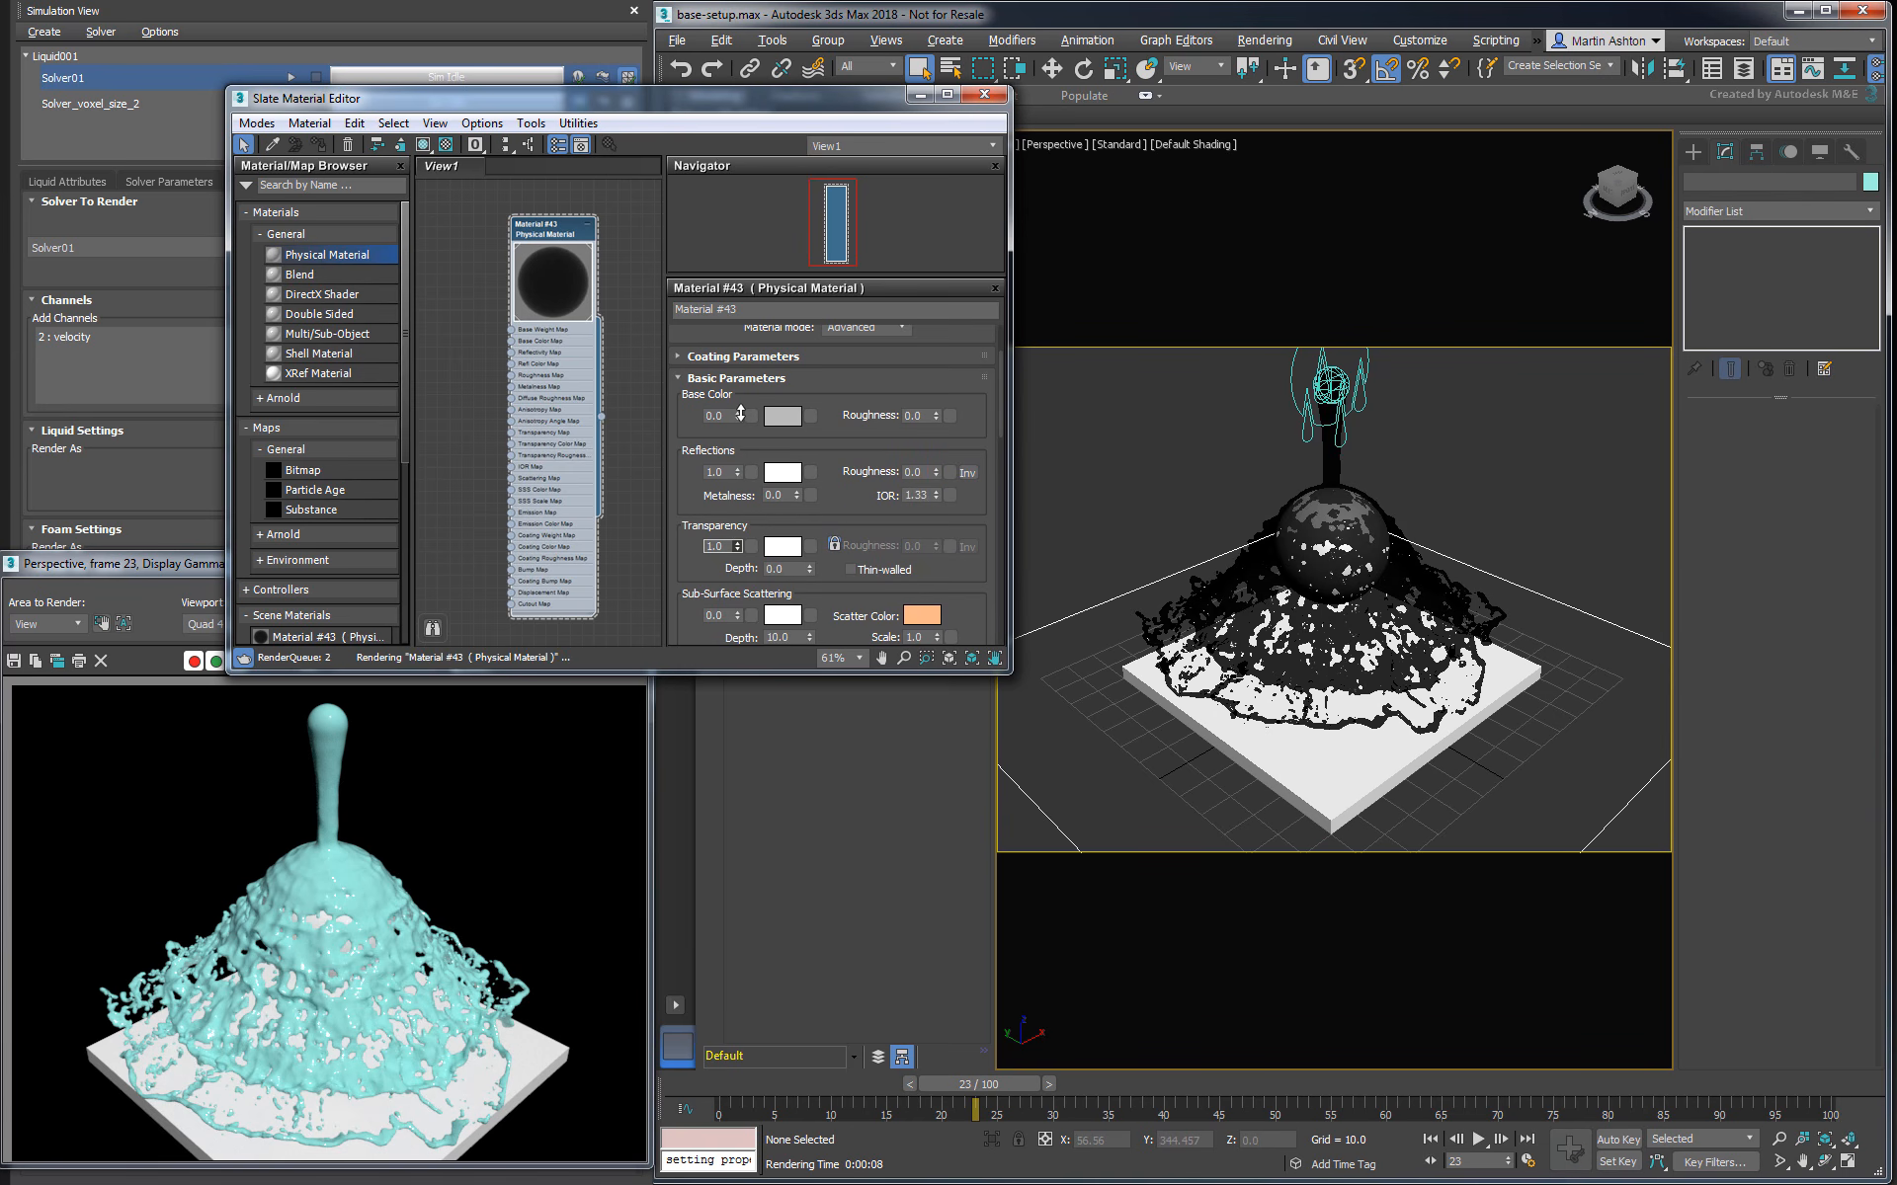
click(782, 547)
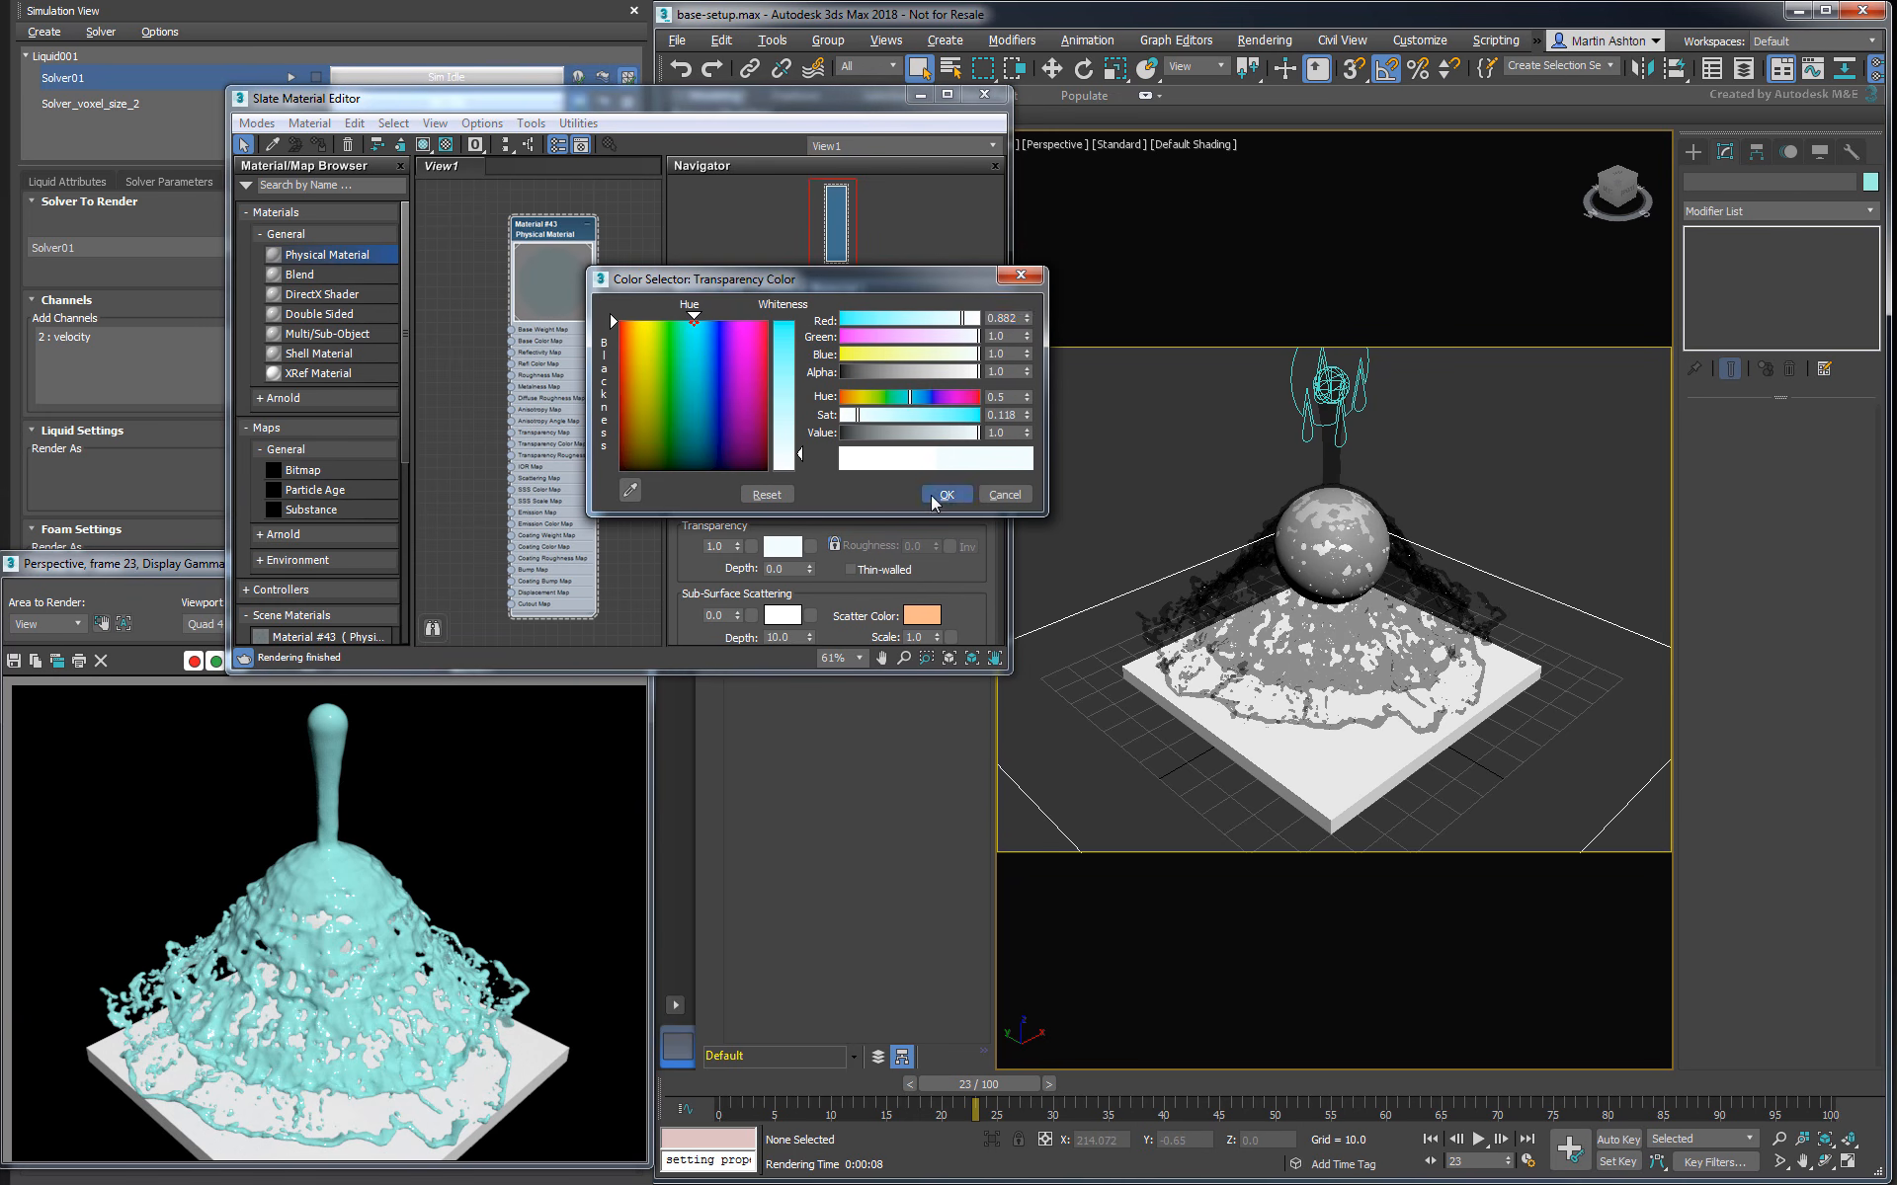
click(946, 495)
click(788, 568)
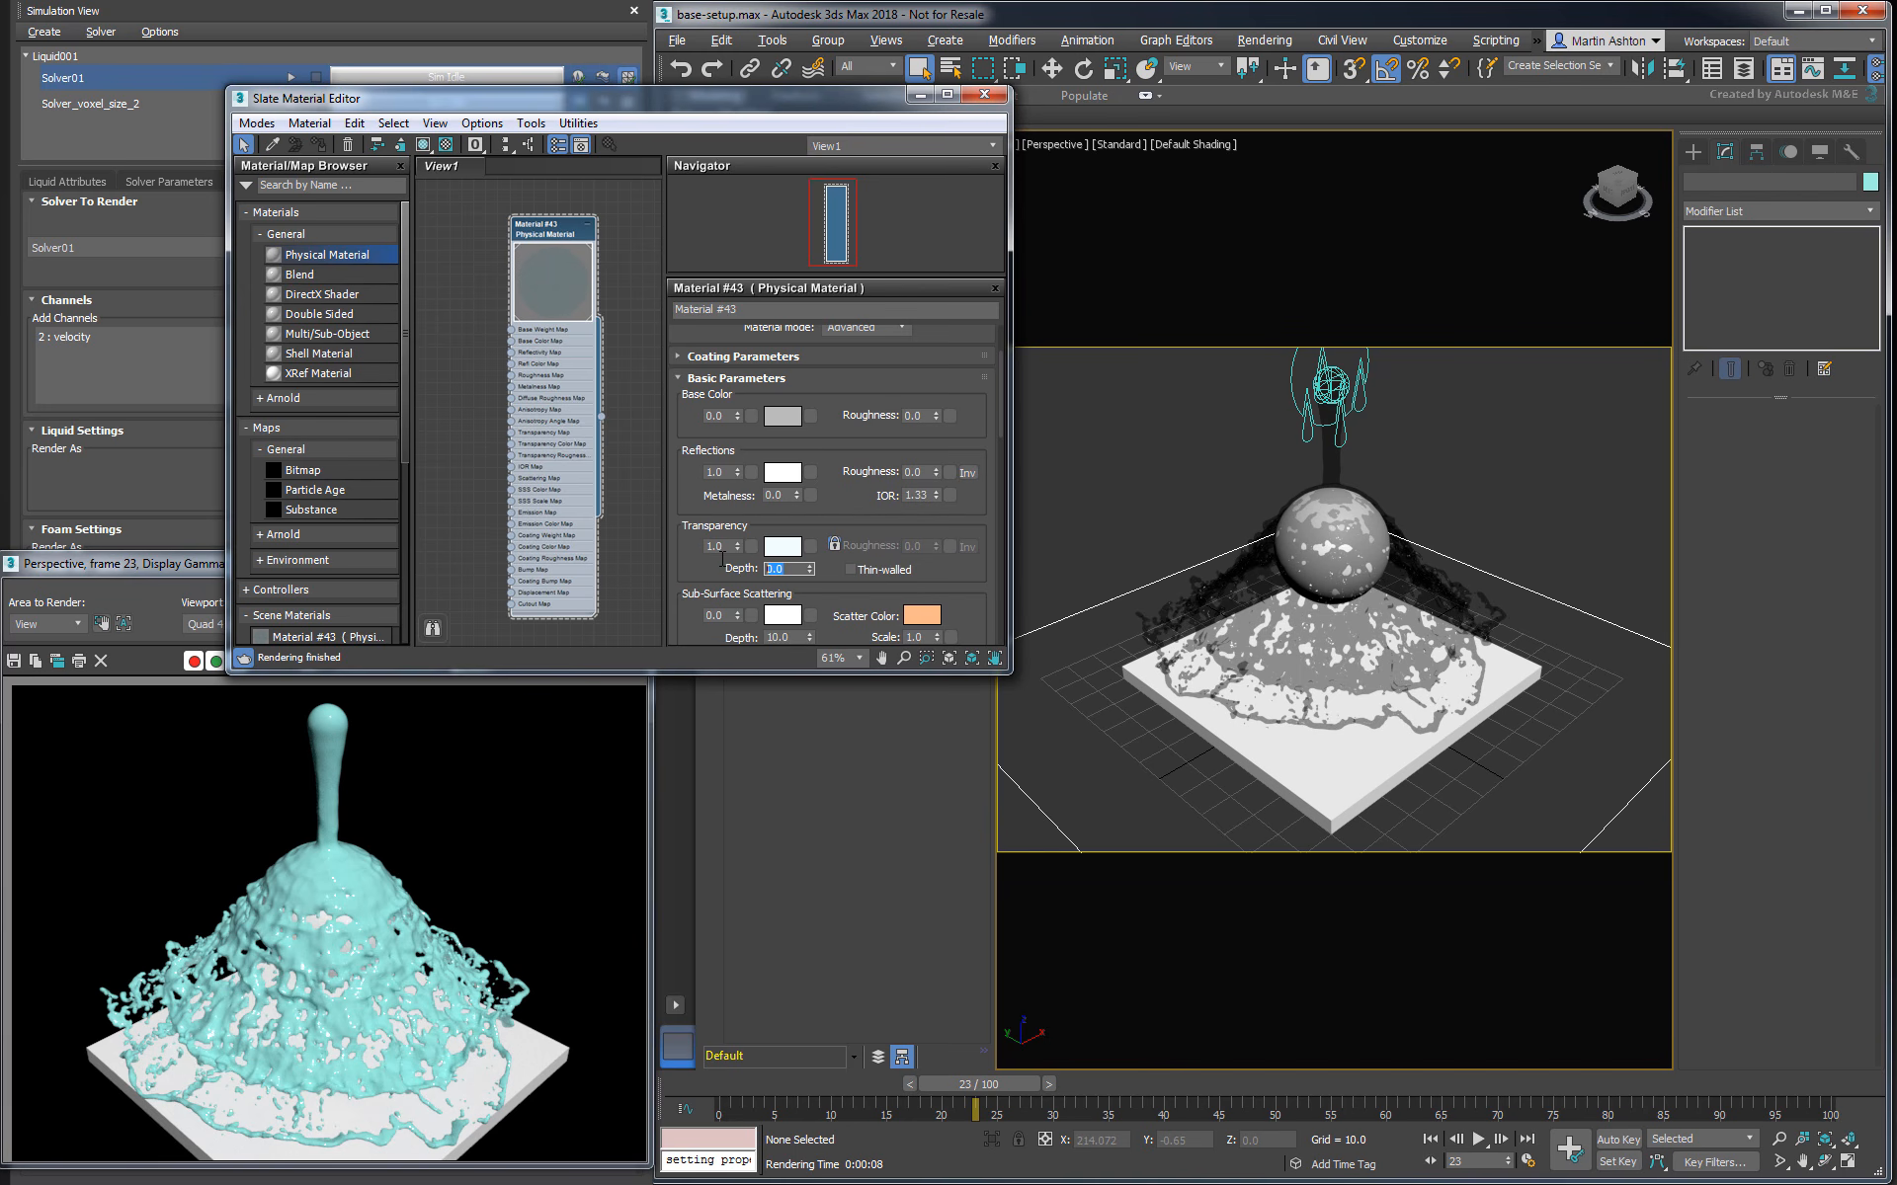
text(5)
key(Return)
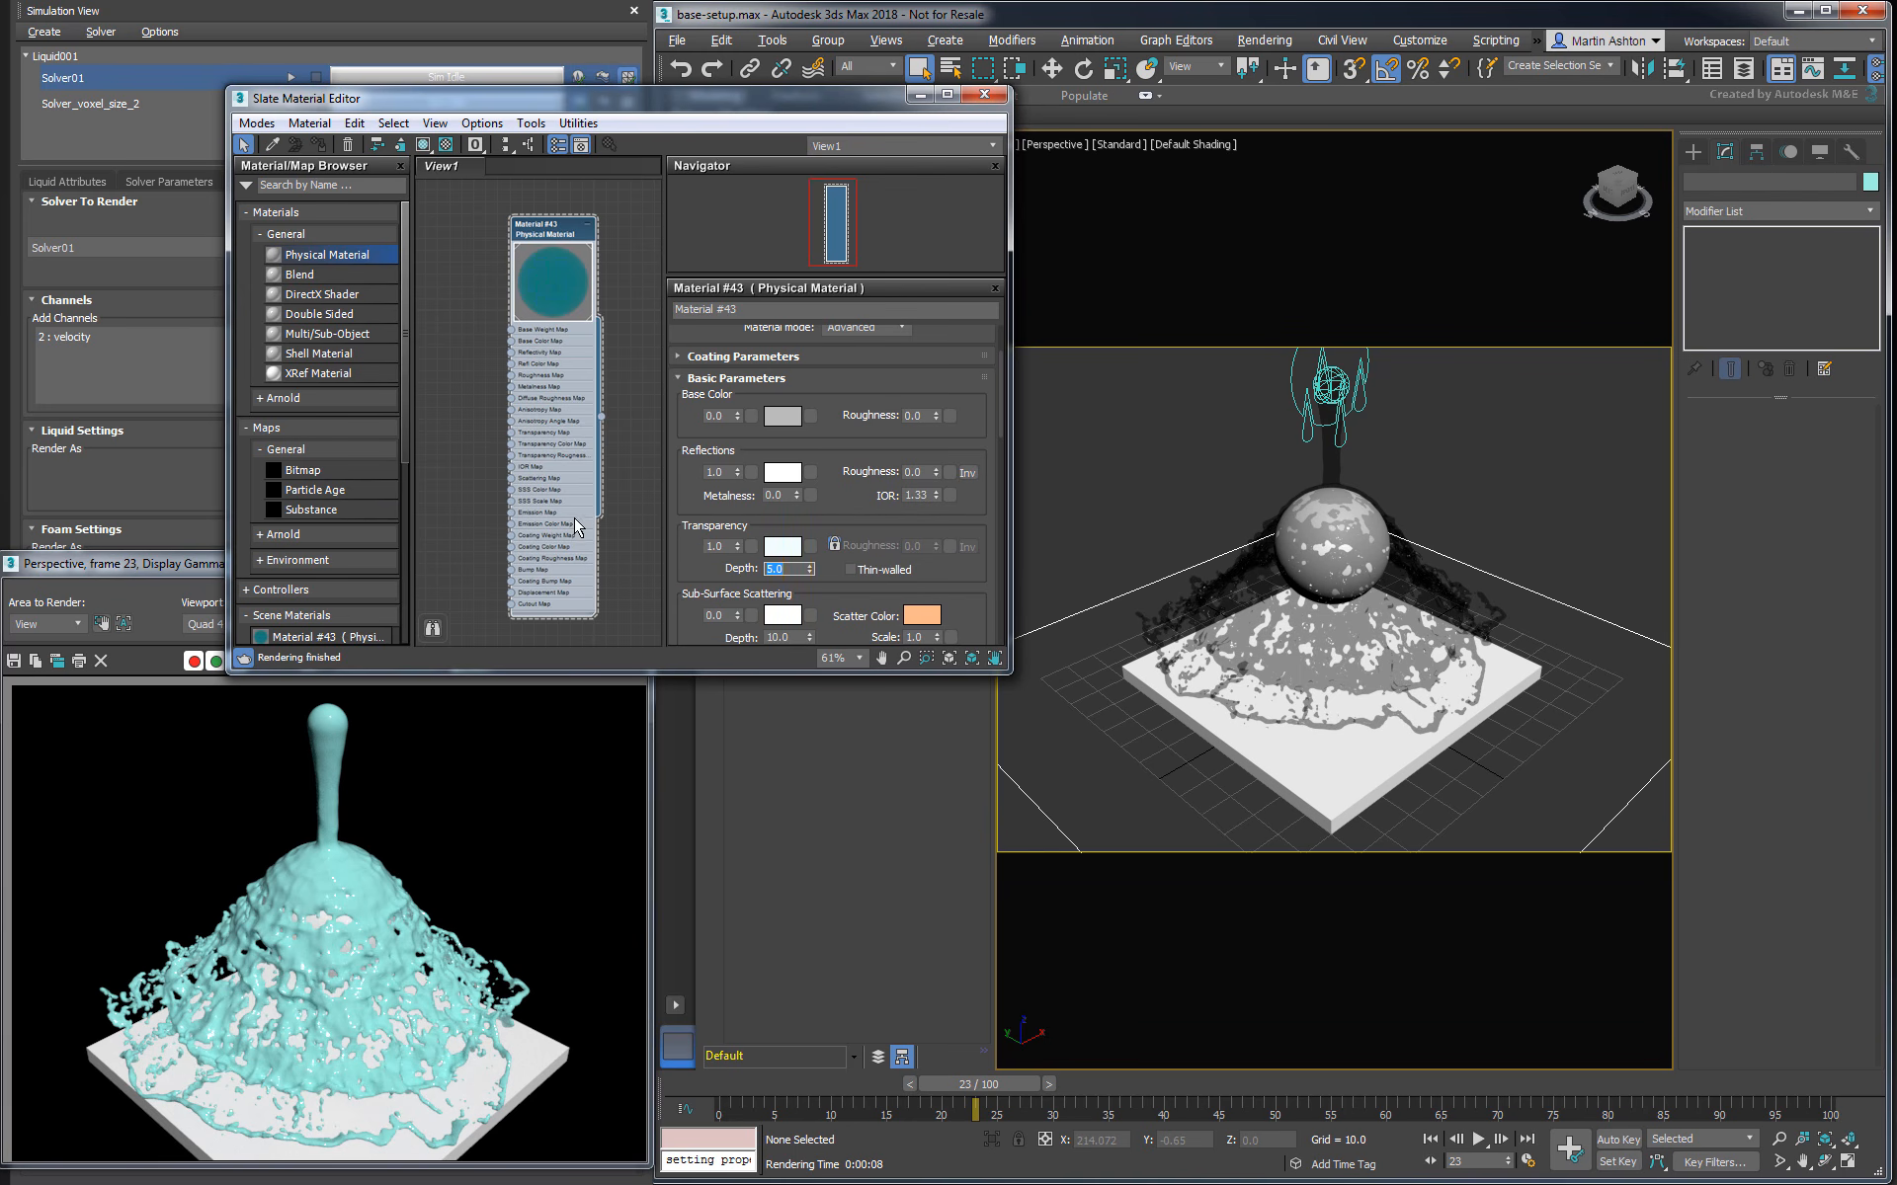
- Create an Arnold Physical Sky map and assign it as the scene's environment map
click(283, 535)
drag(407, 328, 409, 449)
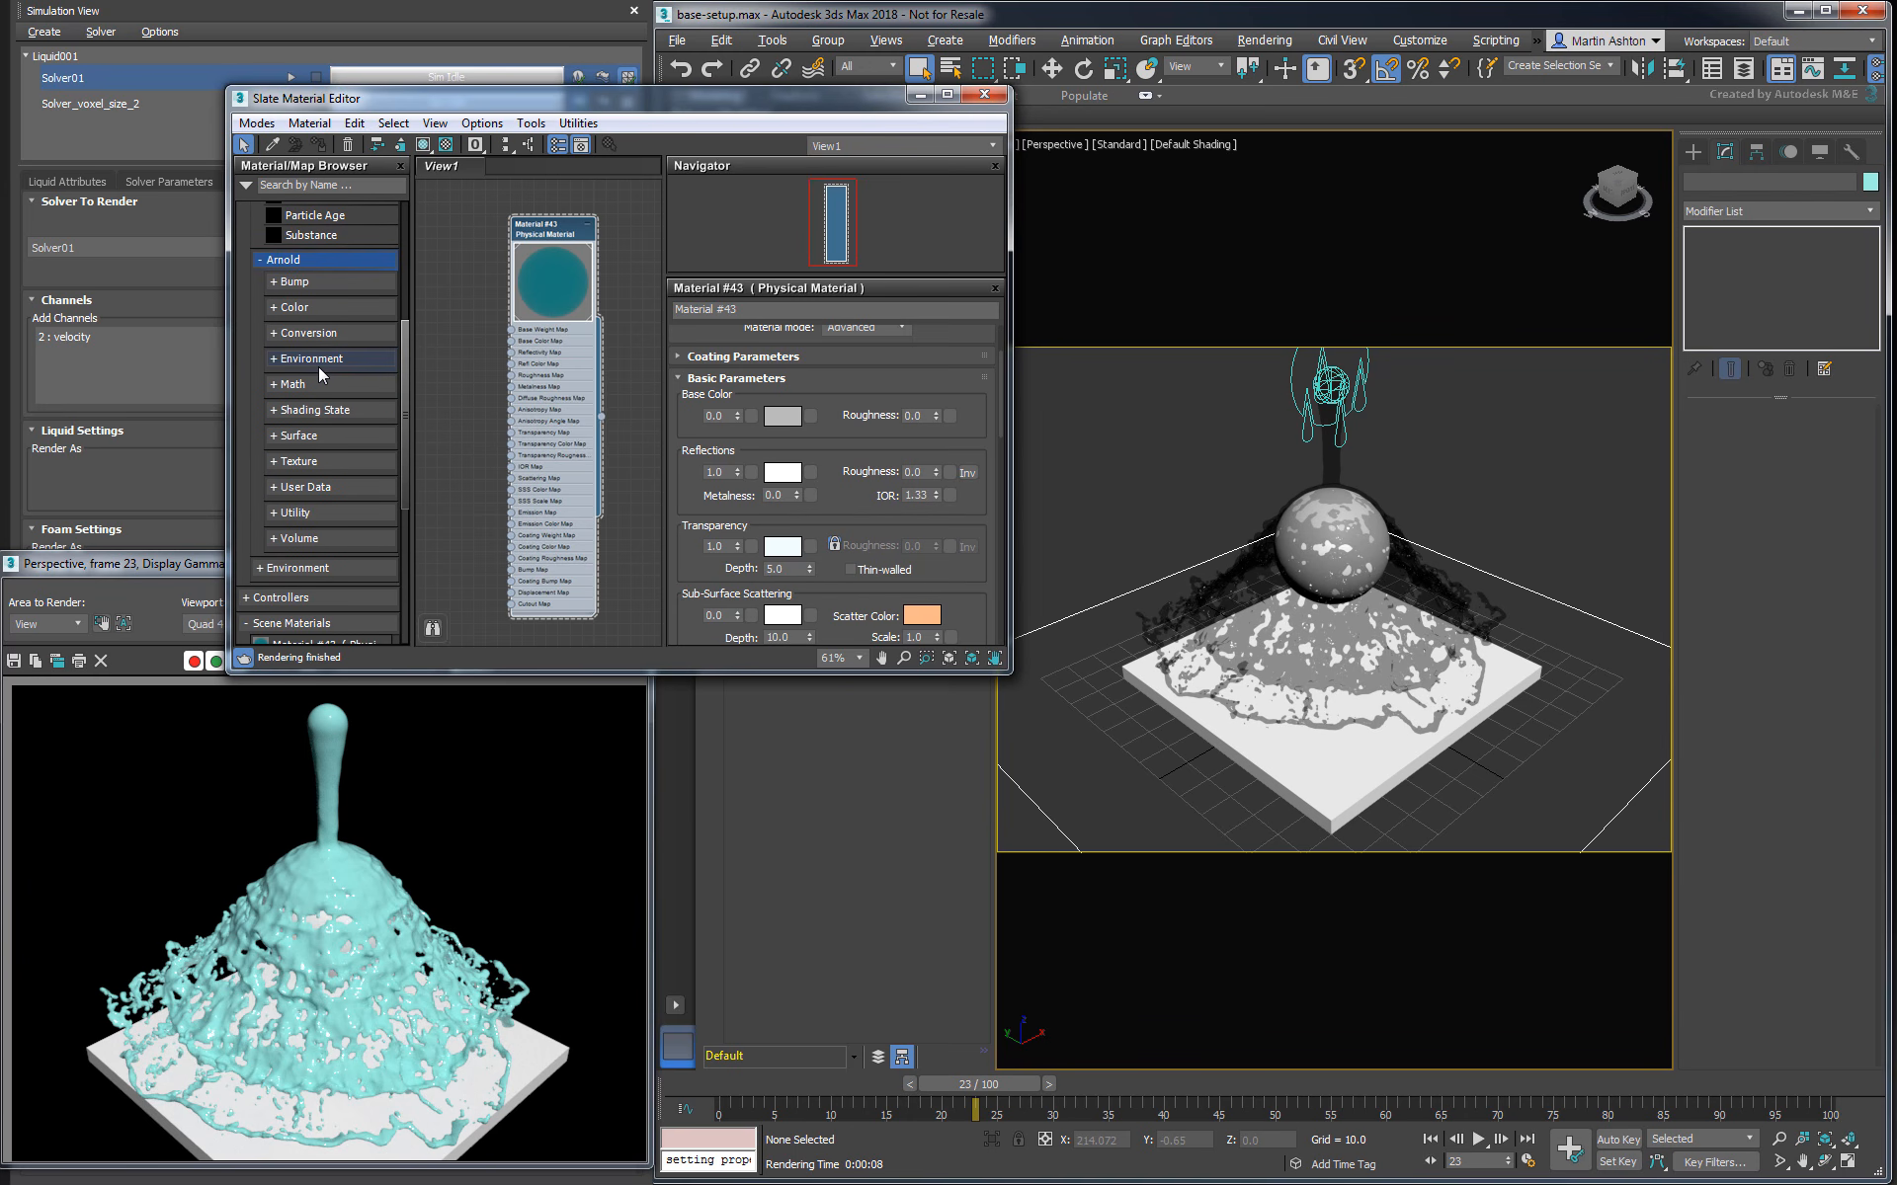
click(312, 358)
drag(329, 379, 458, 460)
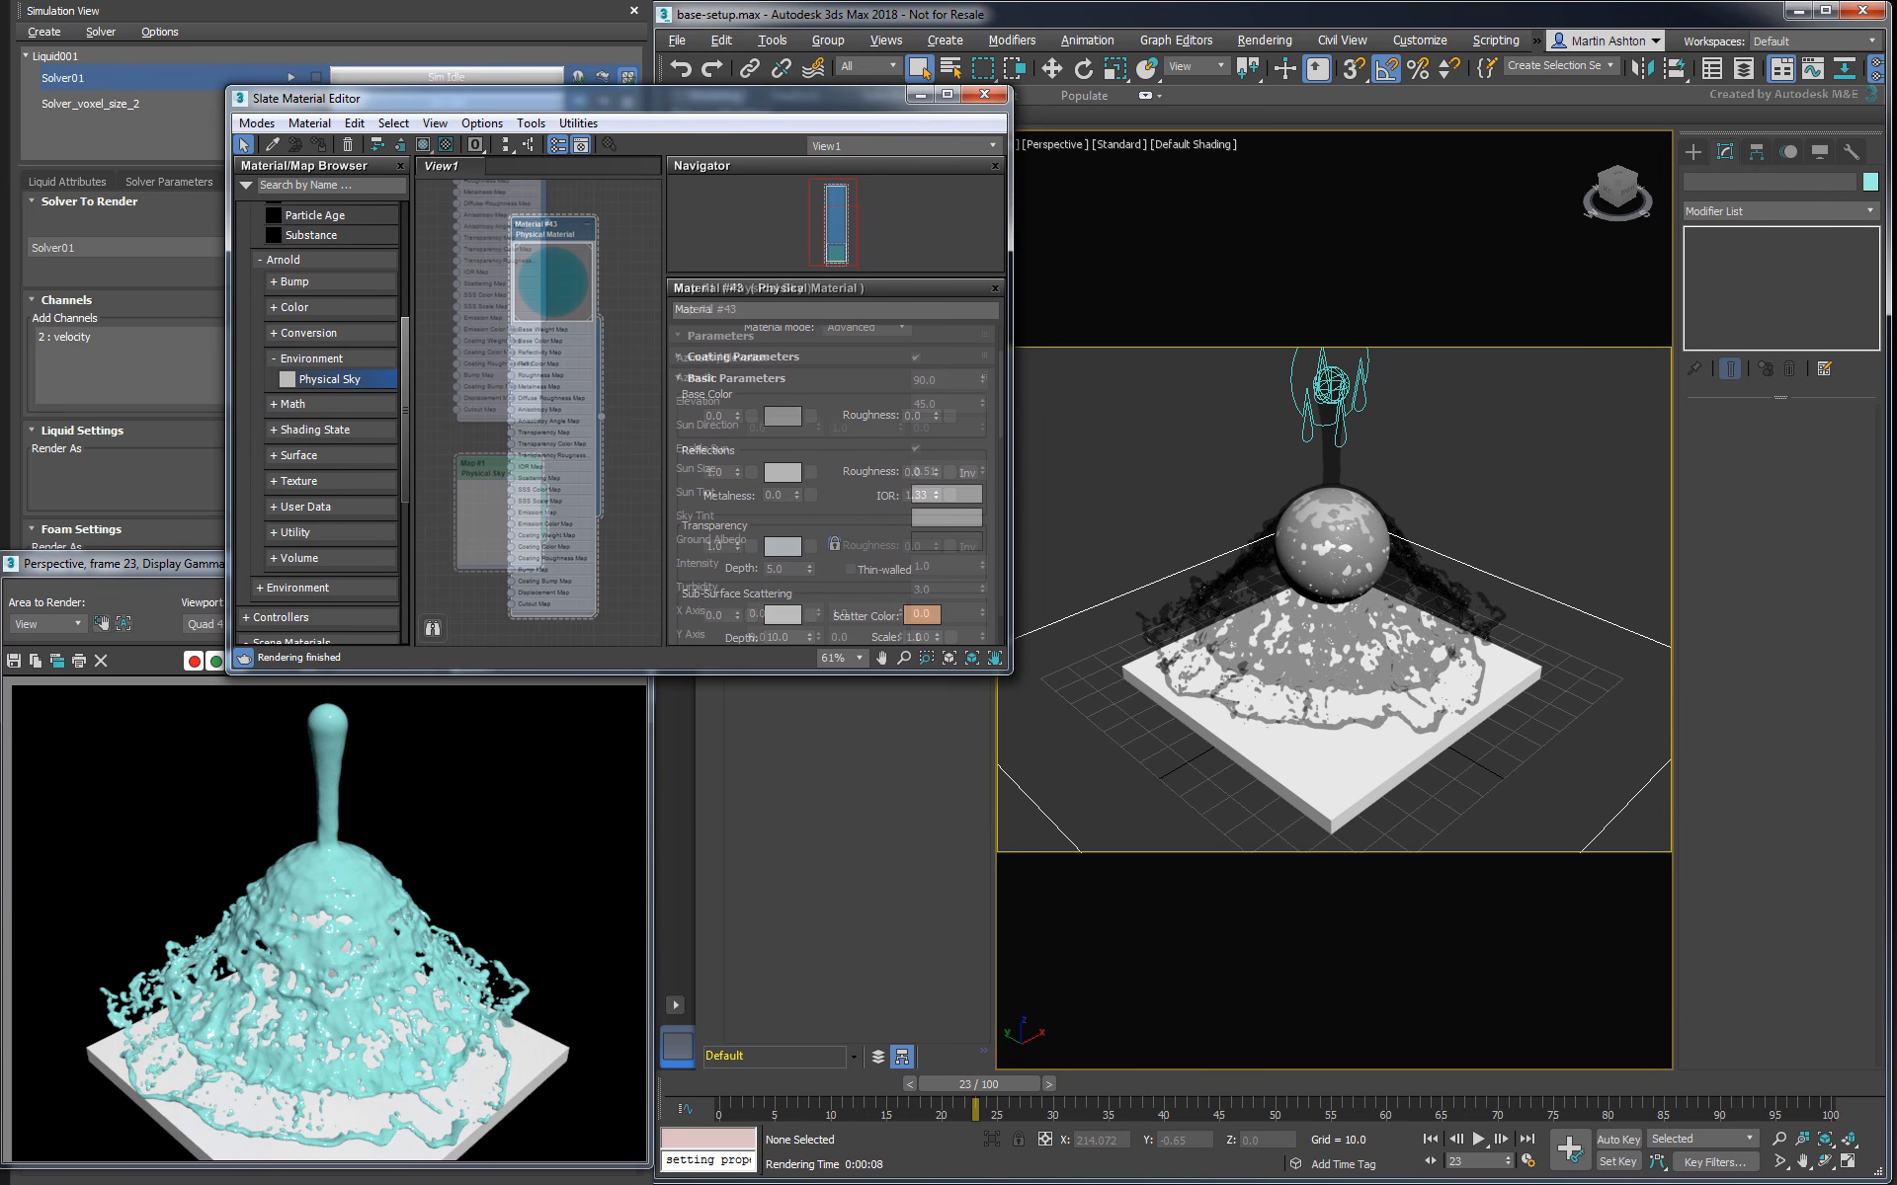
key(8)
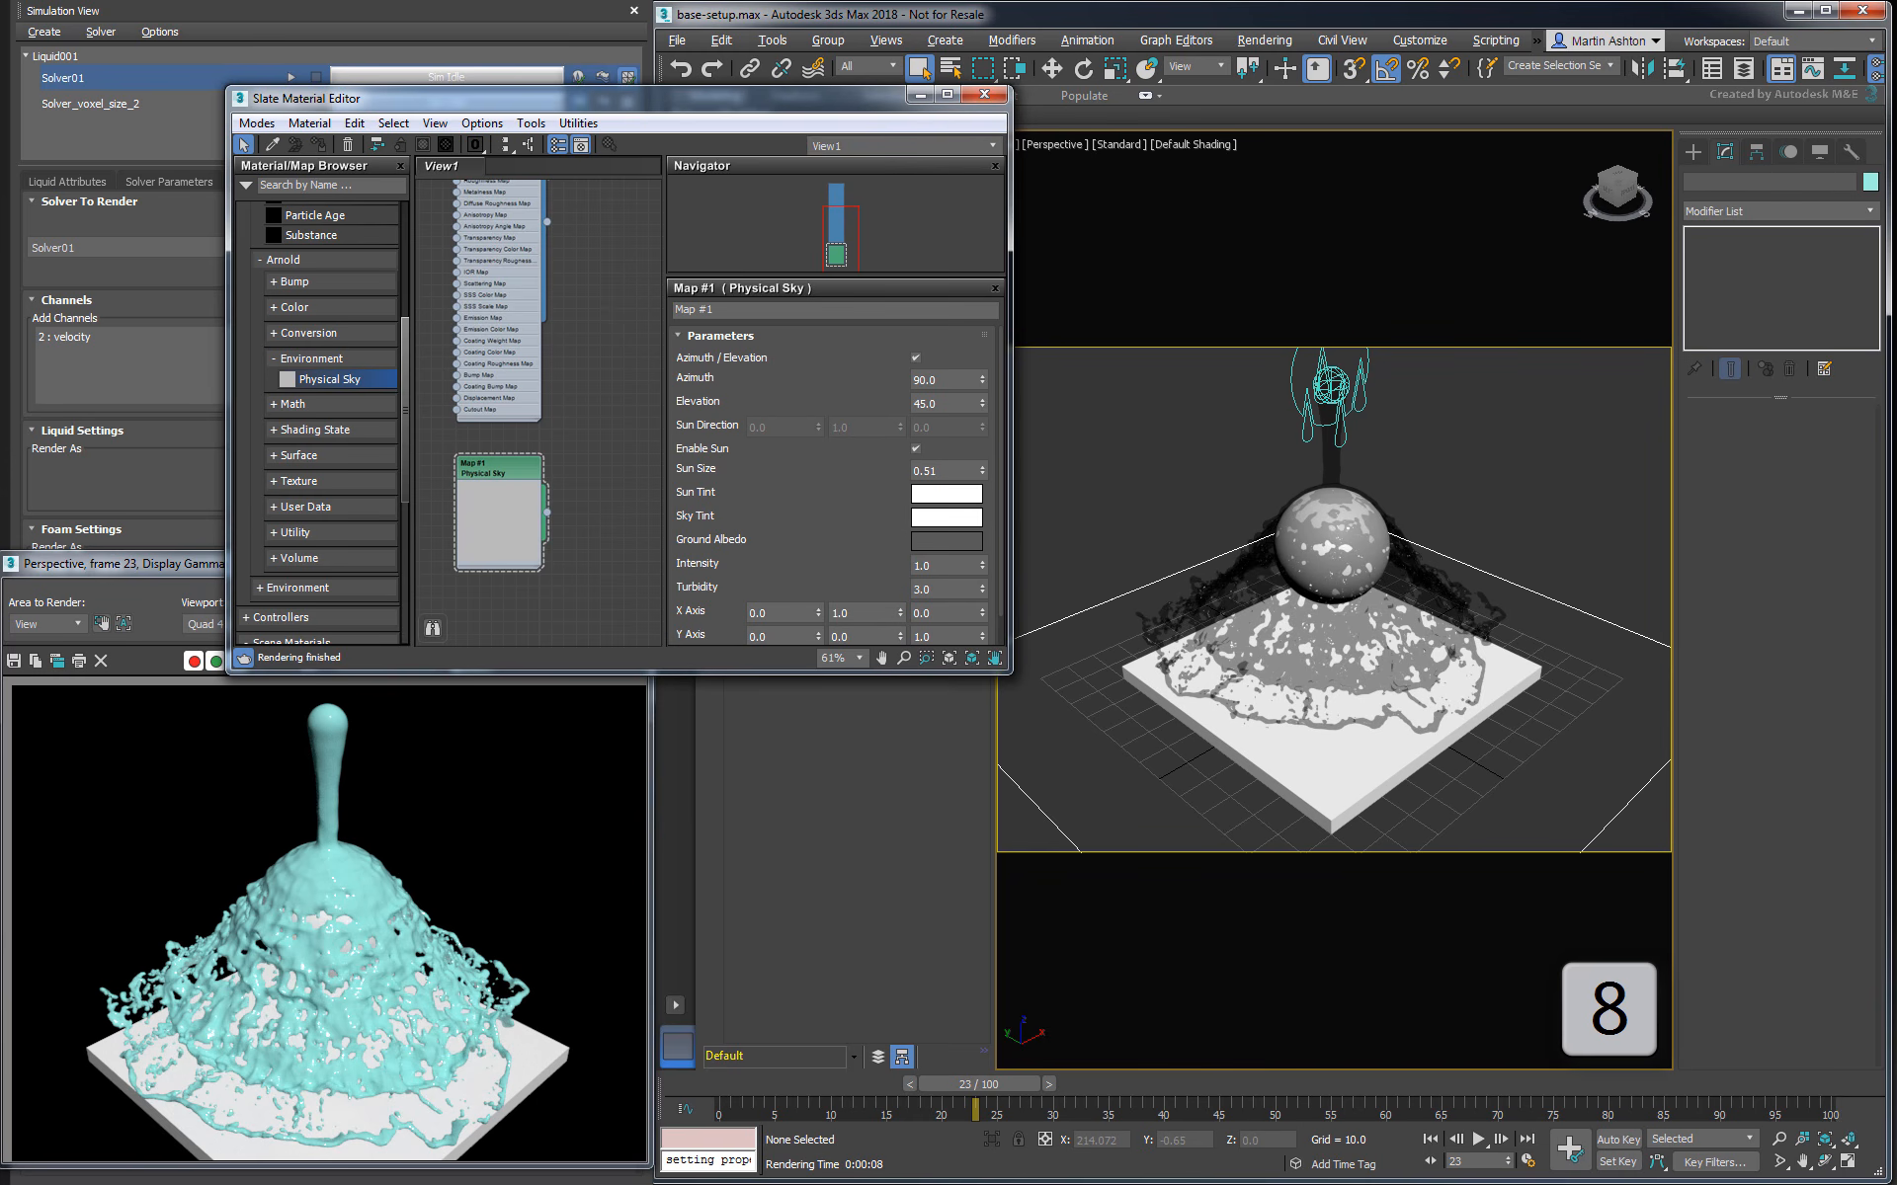
drag(546, 511, 800, 746)
click(801, 967)
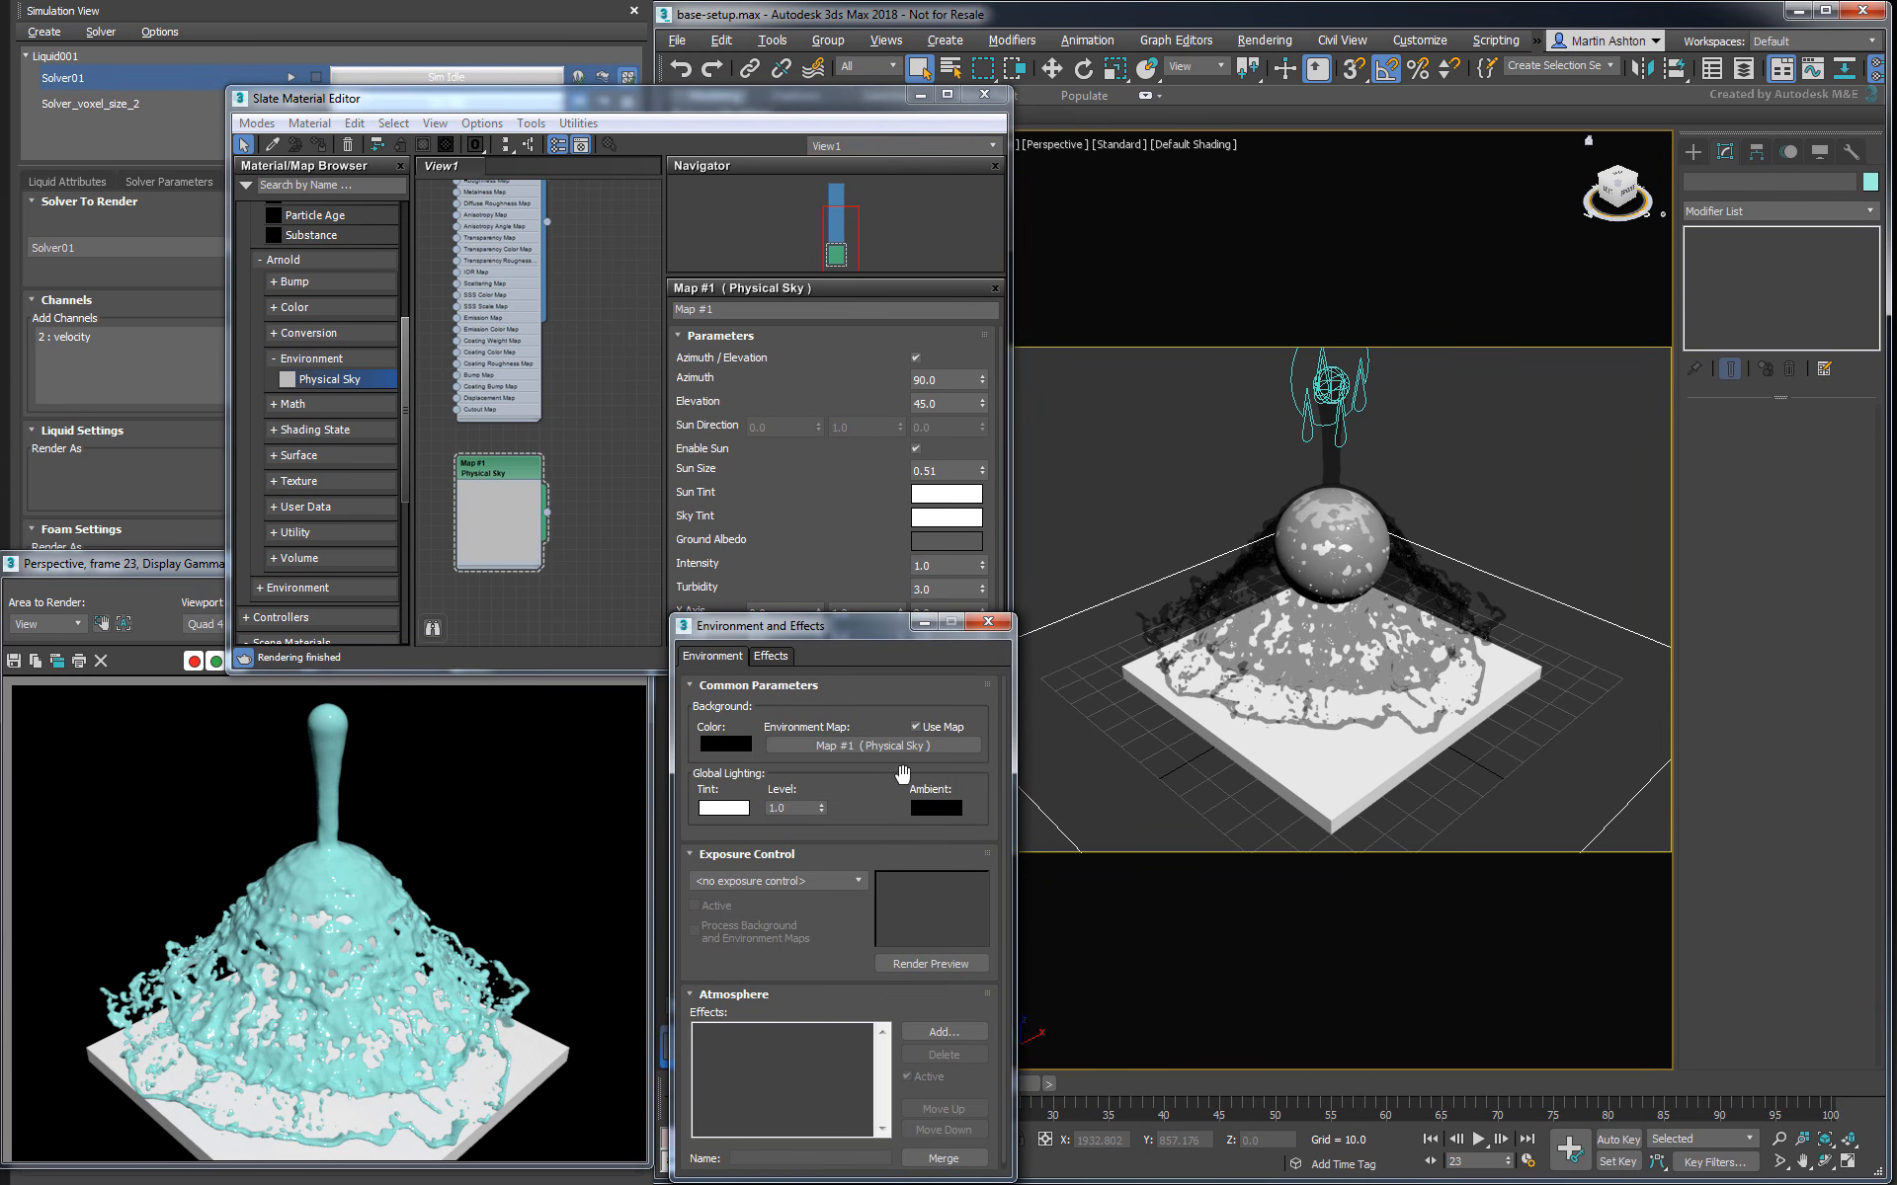
click(988, 622)
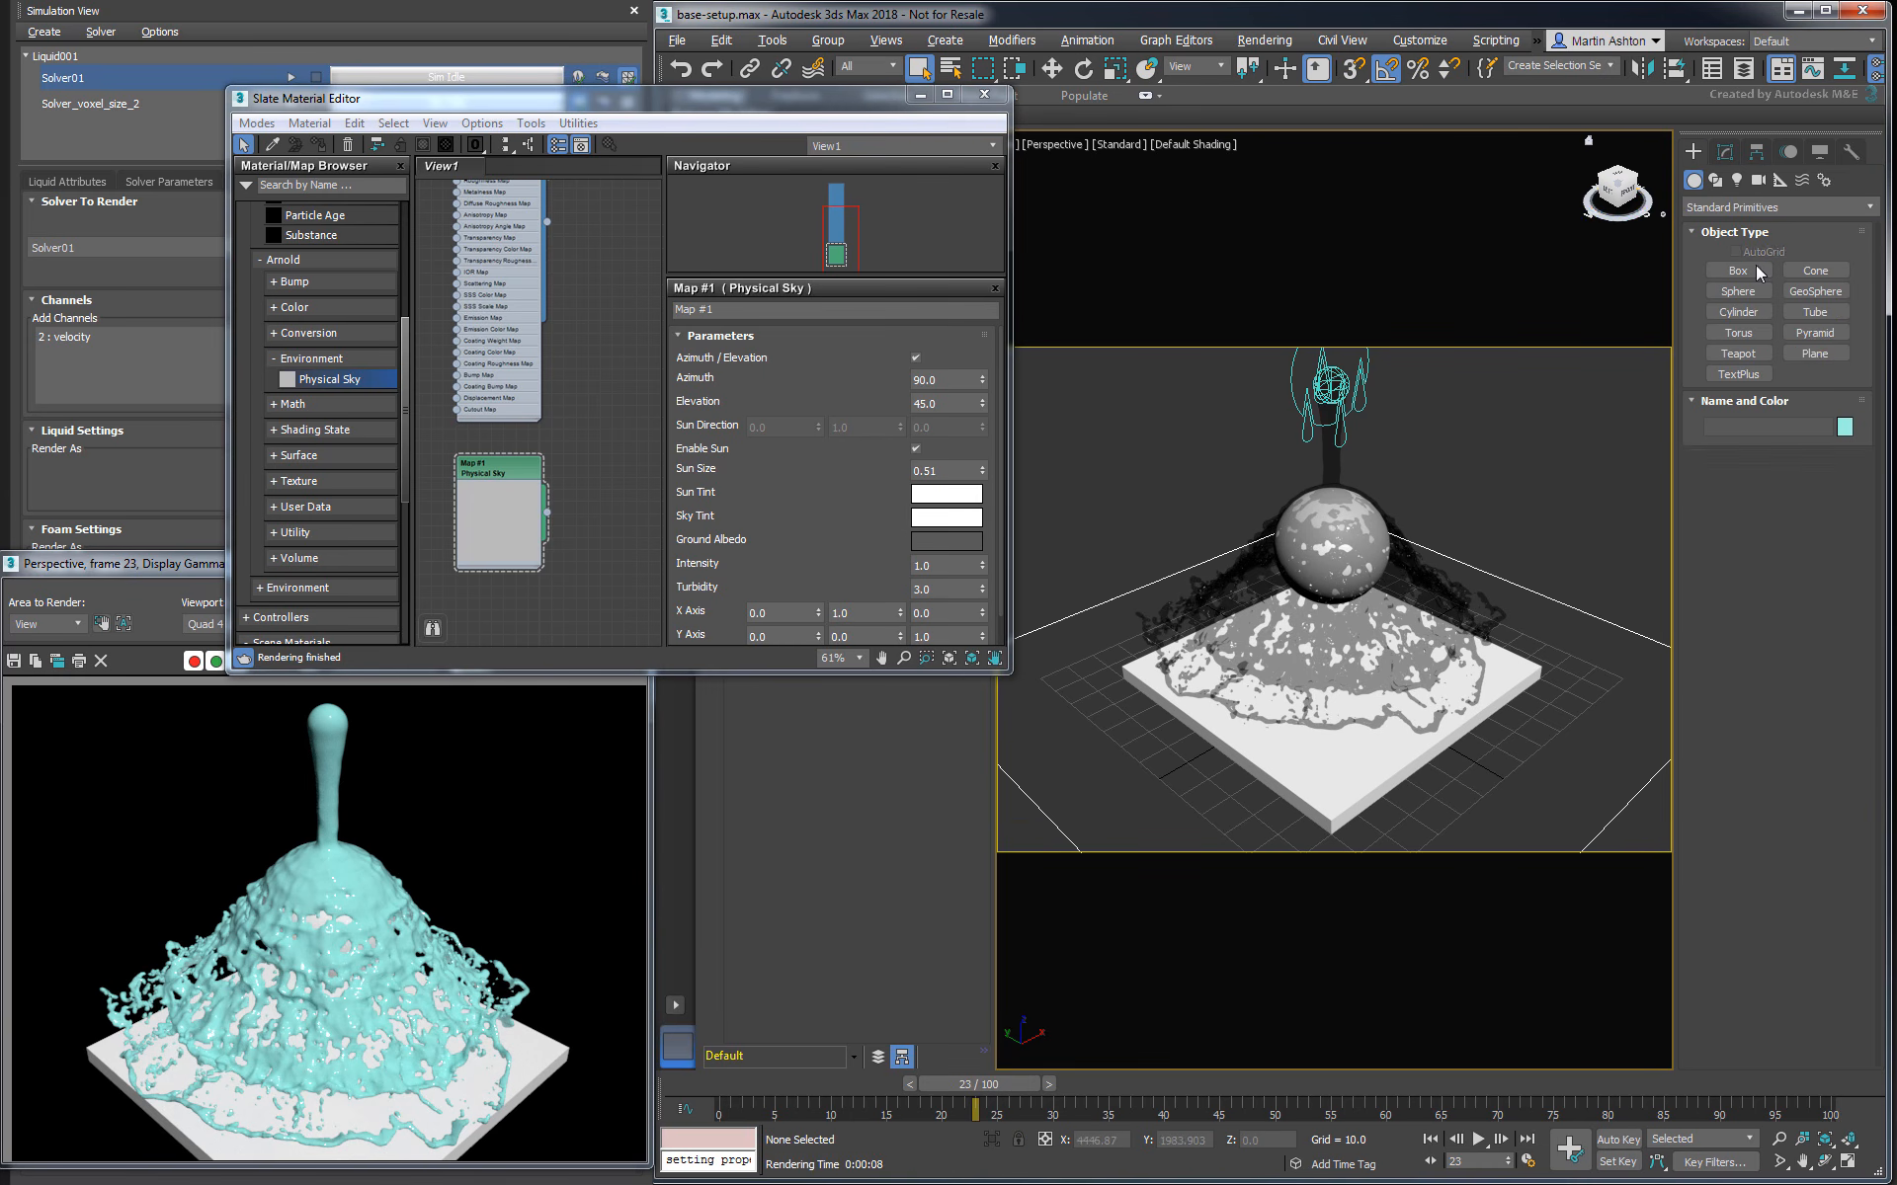
- Create a large ground plane around the box and give it a light grey object colour
middle_drag(1403, 680, 1364, 546)
drag(1303, 783, 1312, 403)
right_click(1312, 425)
middle_drag(1312, 424, 1340, 517)
click(1844, 427)
click(1076, 645)
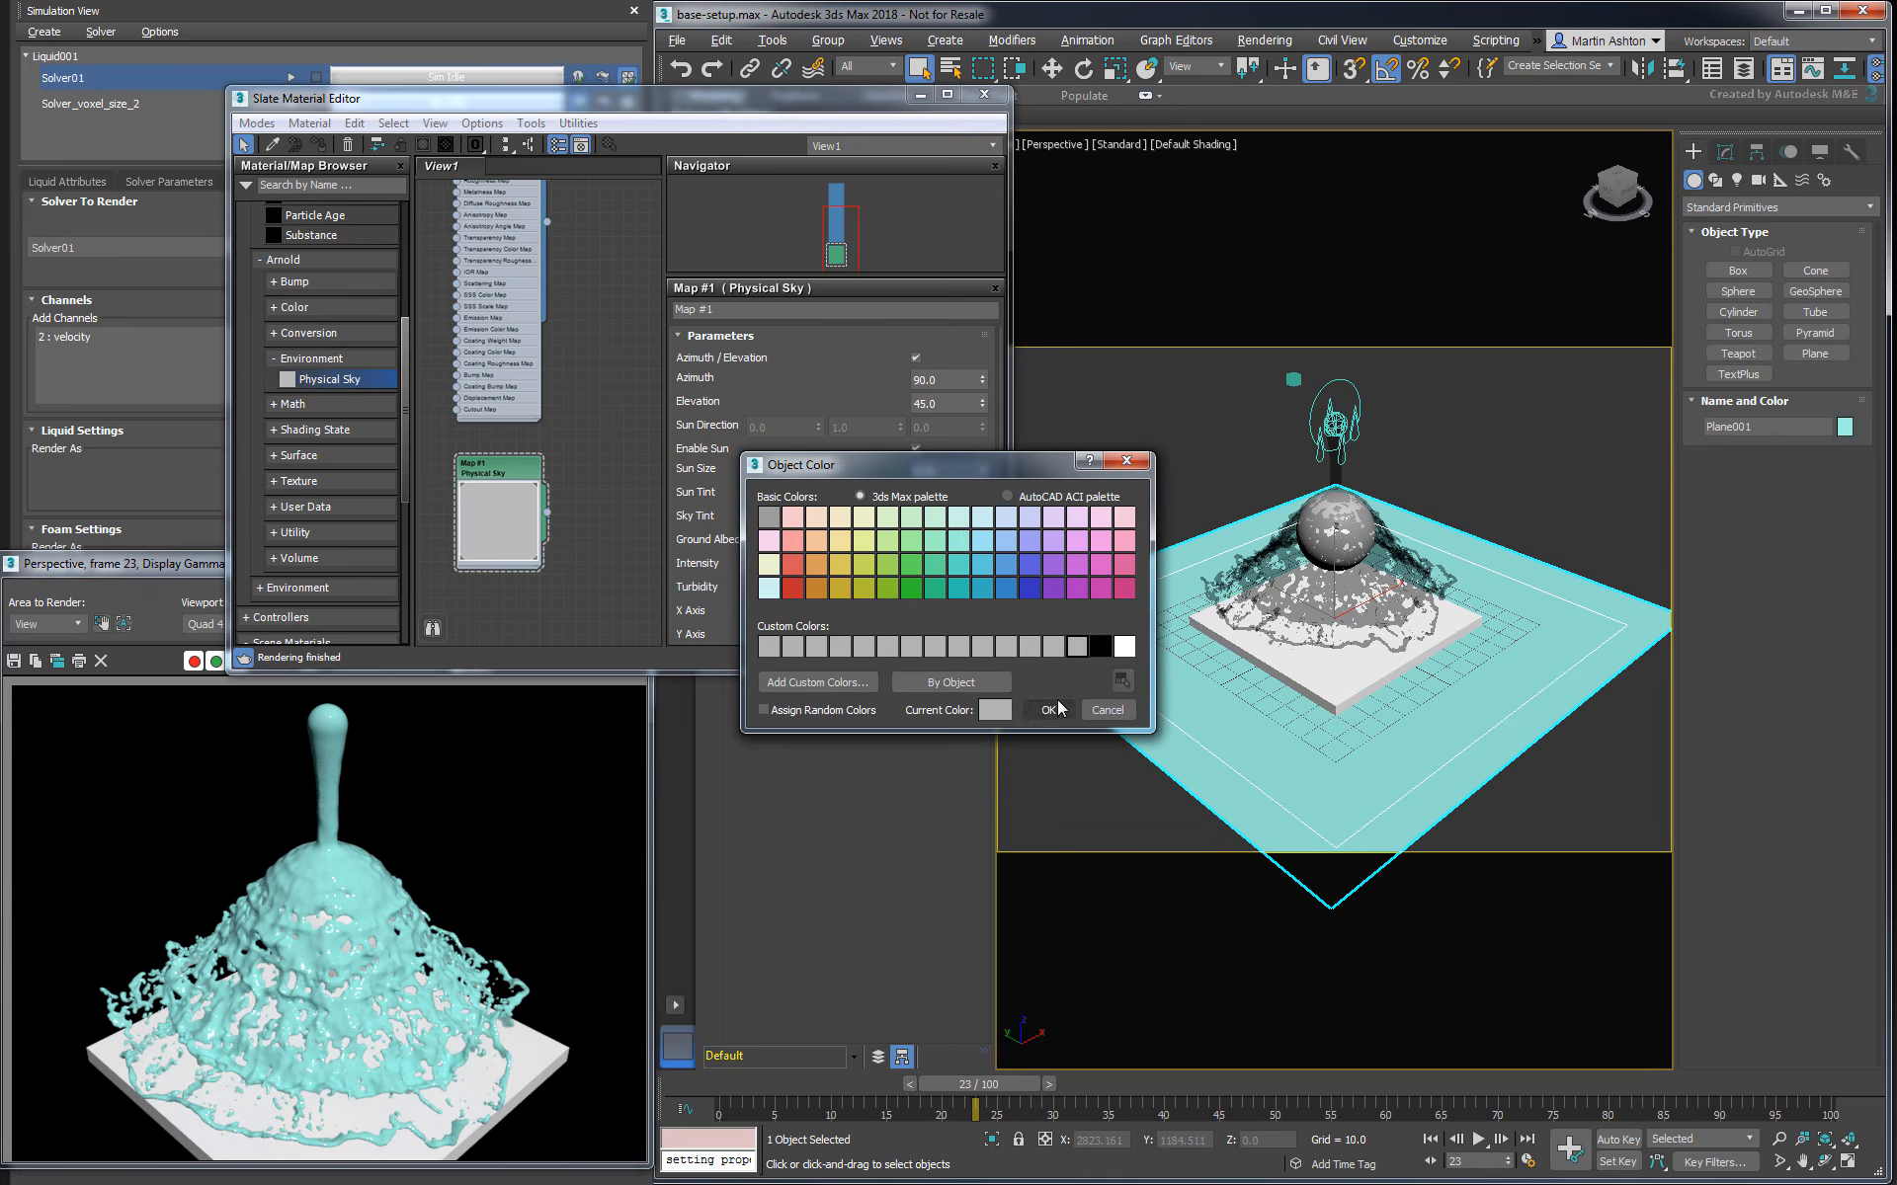
click(1054, 708)
- Set the ground plane's length and width to 1000 and its render scale multiplier to 1000
click(1723, 152)
drag(1823, 440, 1620, 453)
text(1000)
key(Tab)
text(1000)
key(Return)
drag(1817, 555, 1664, 557)
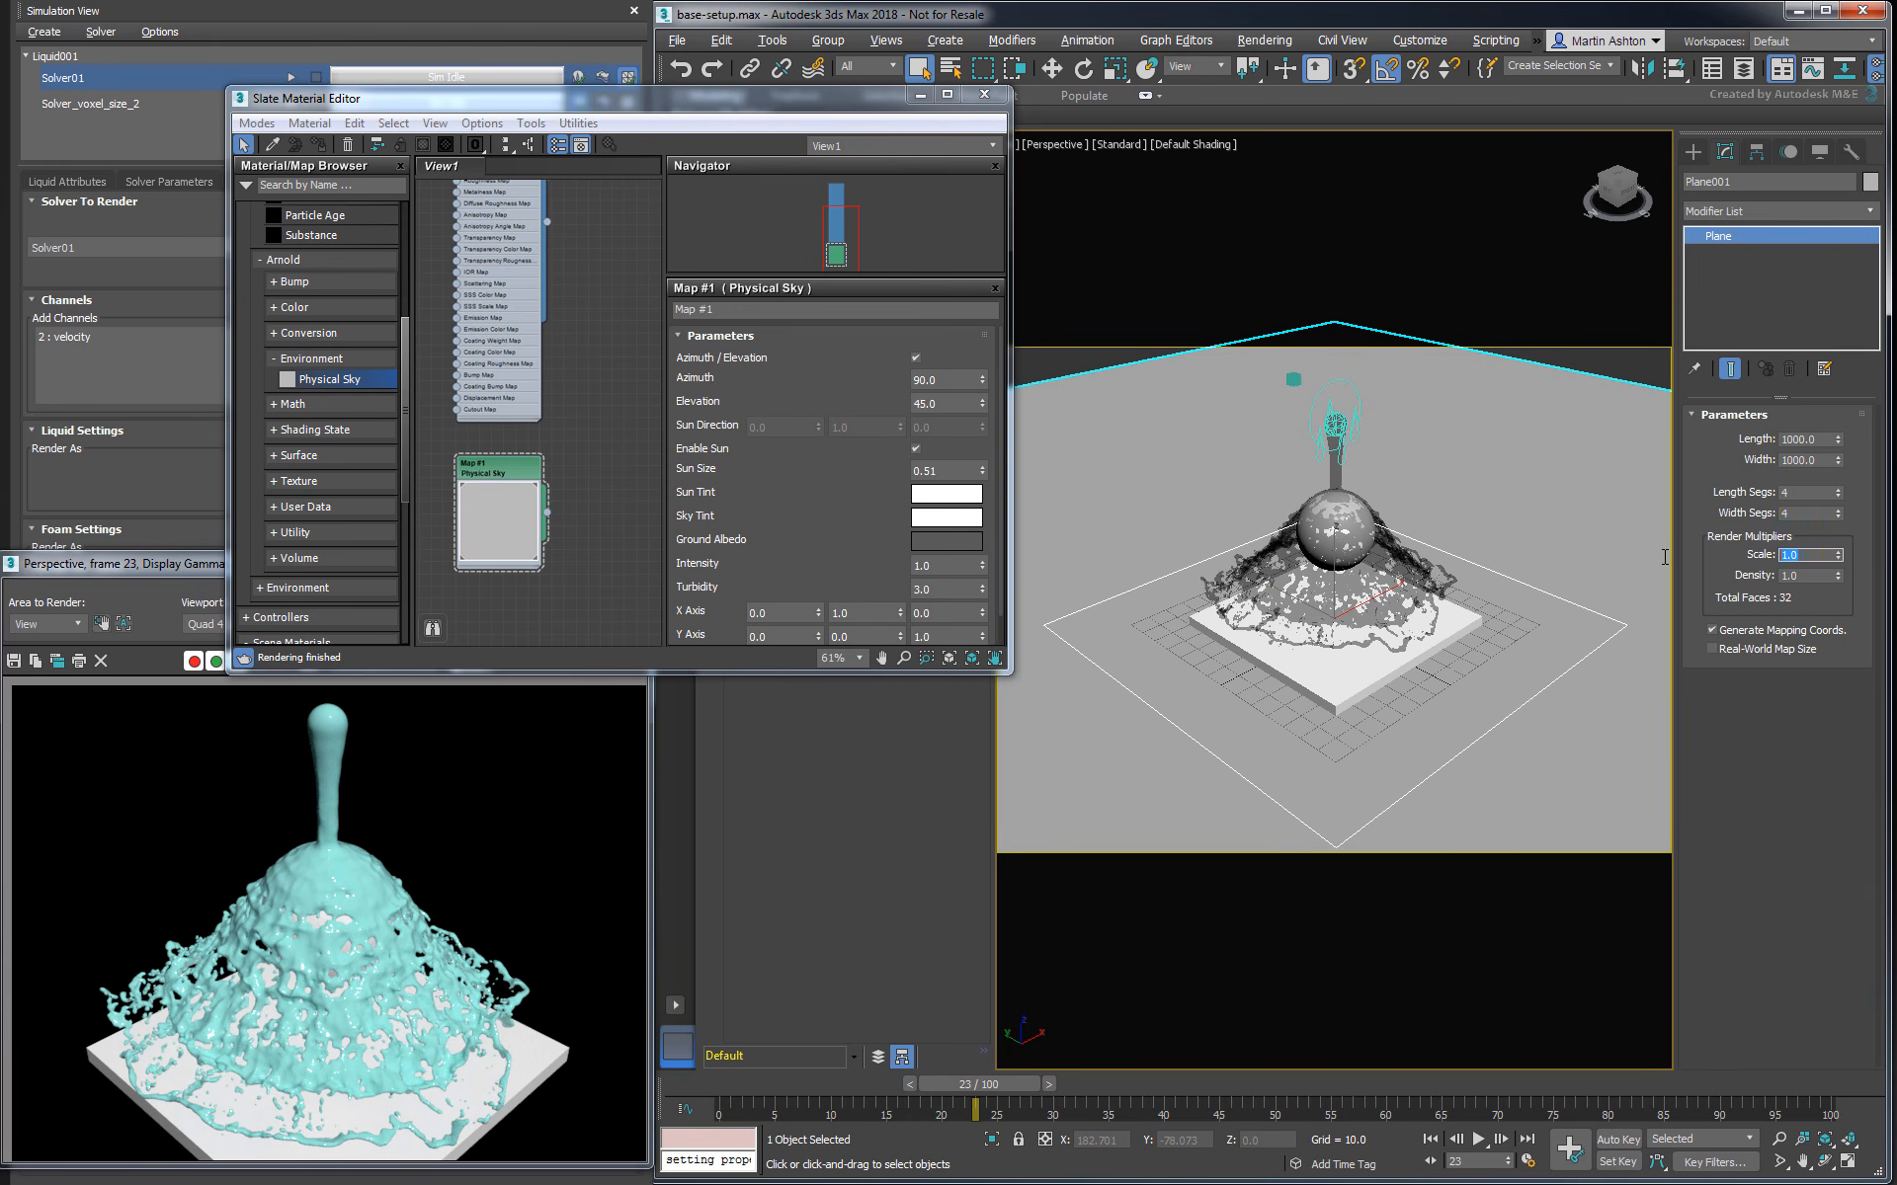
text(1000)
key(Return)
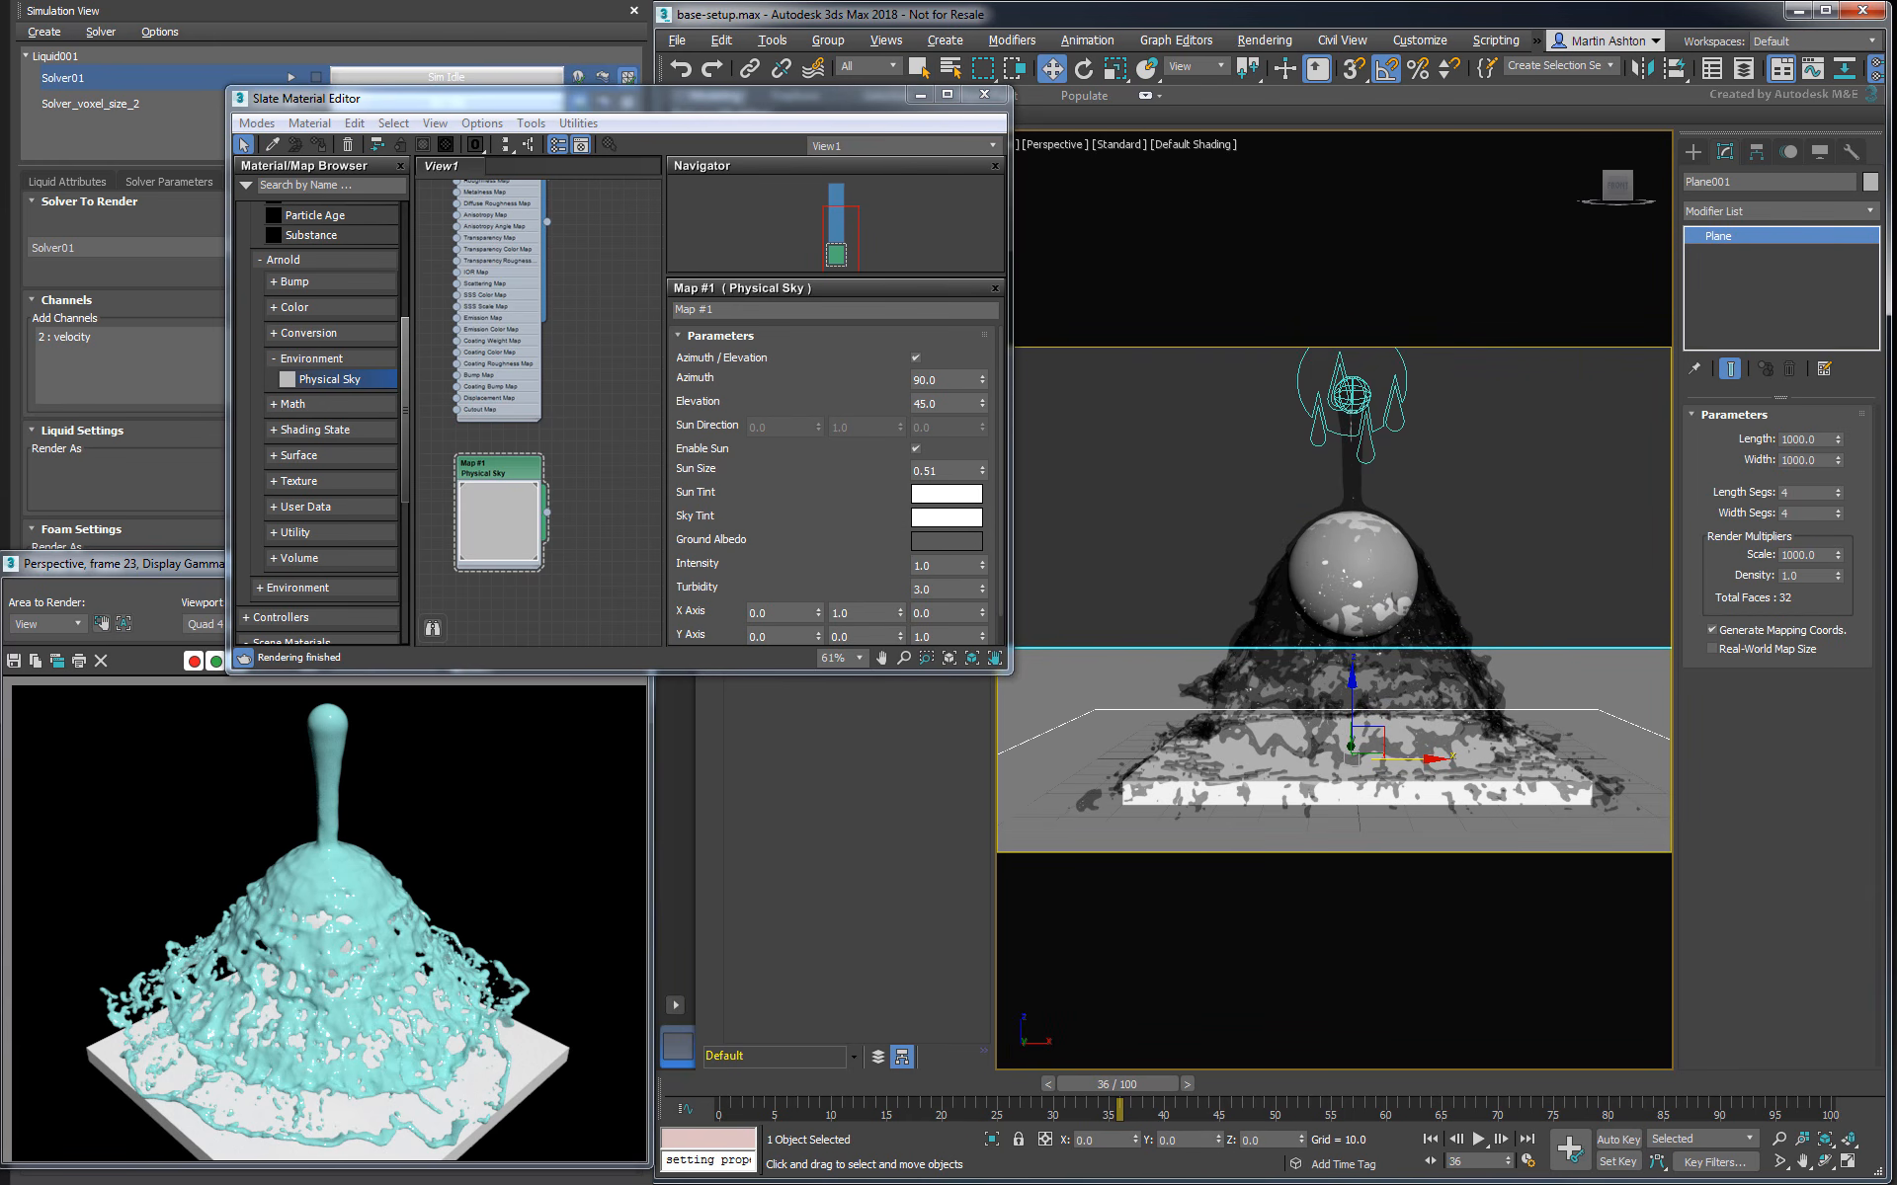
- Test render the perspective view at frame 36, and re-render it with the Physical Sky intensity set to 4
drag(171, 565, 1177, 275)
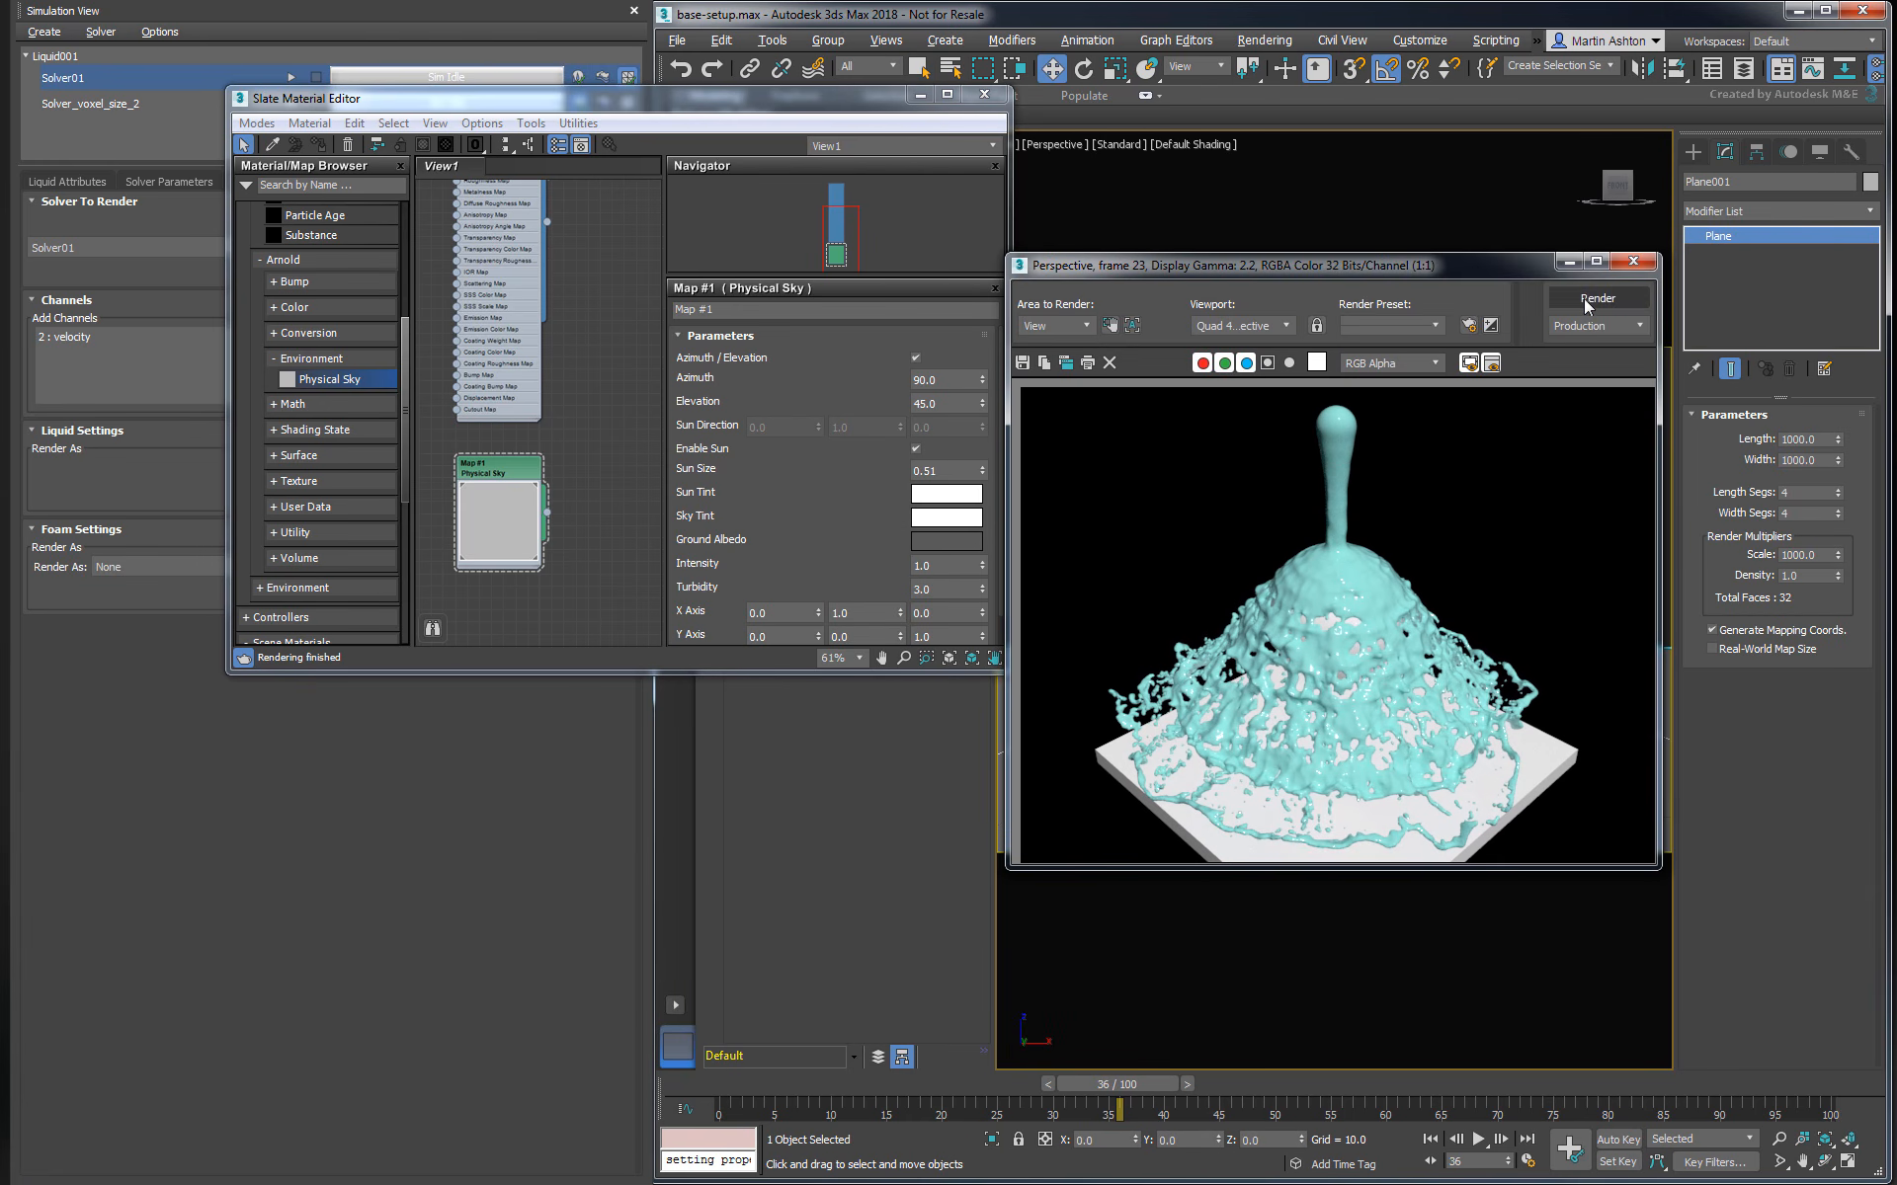
key(shift+q)
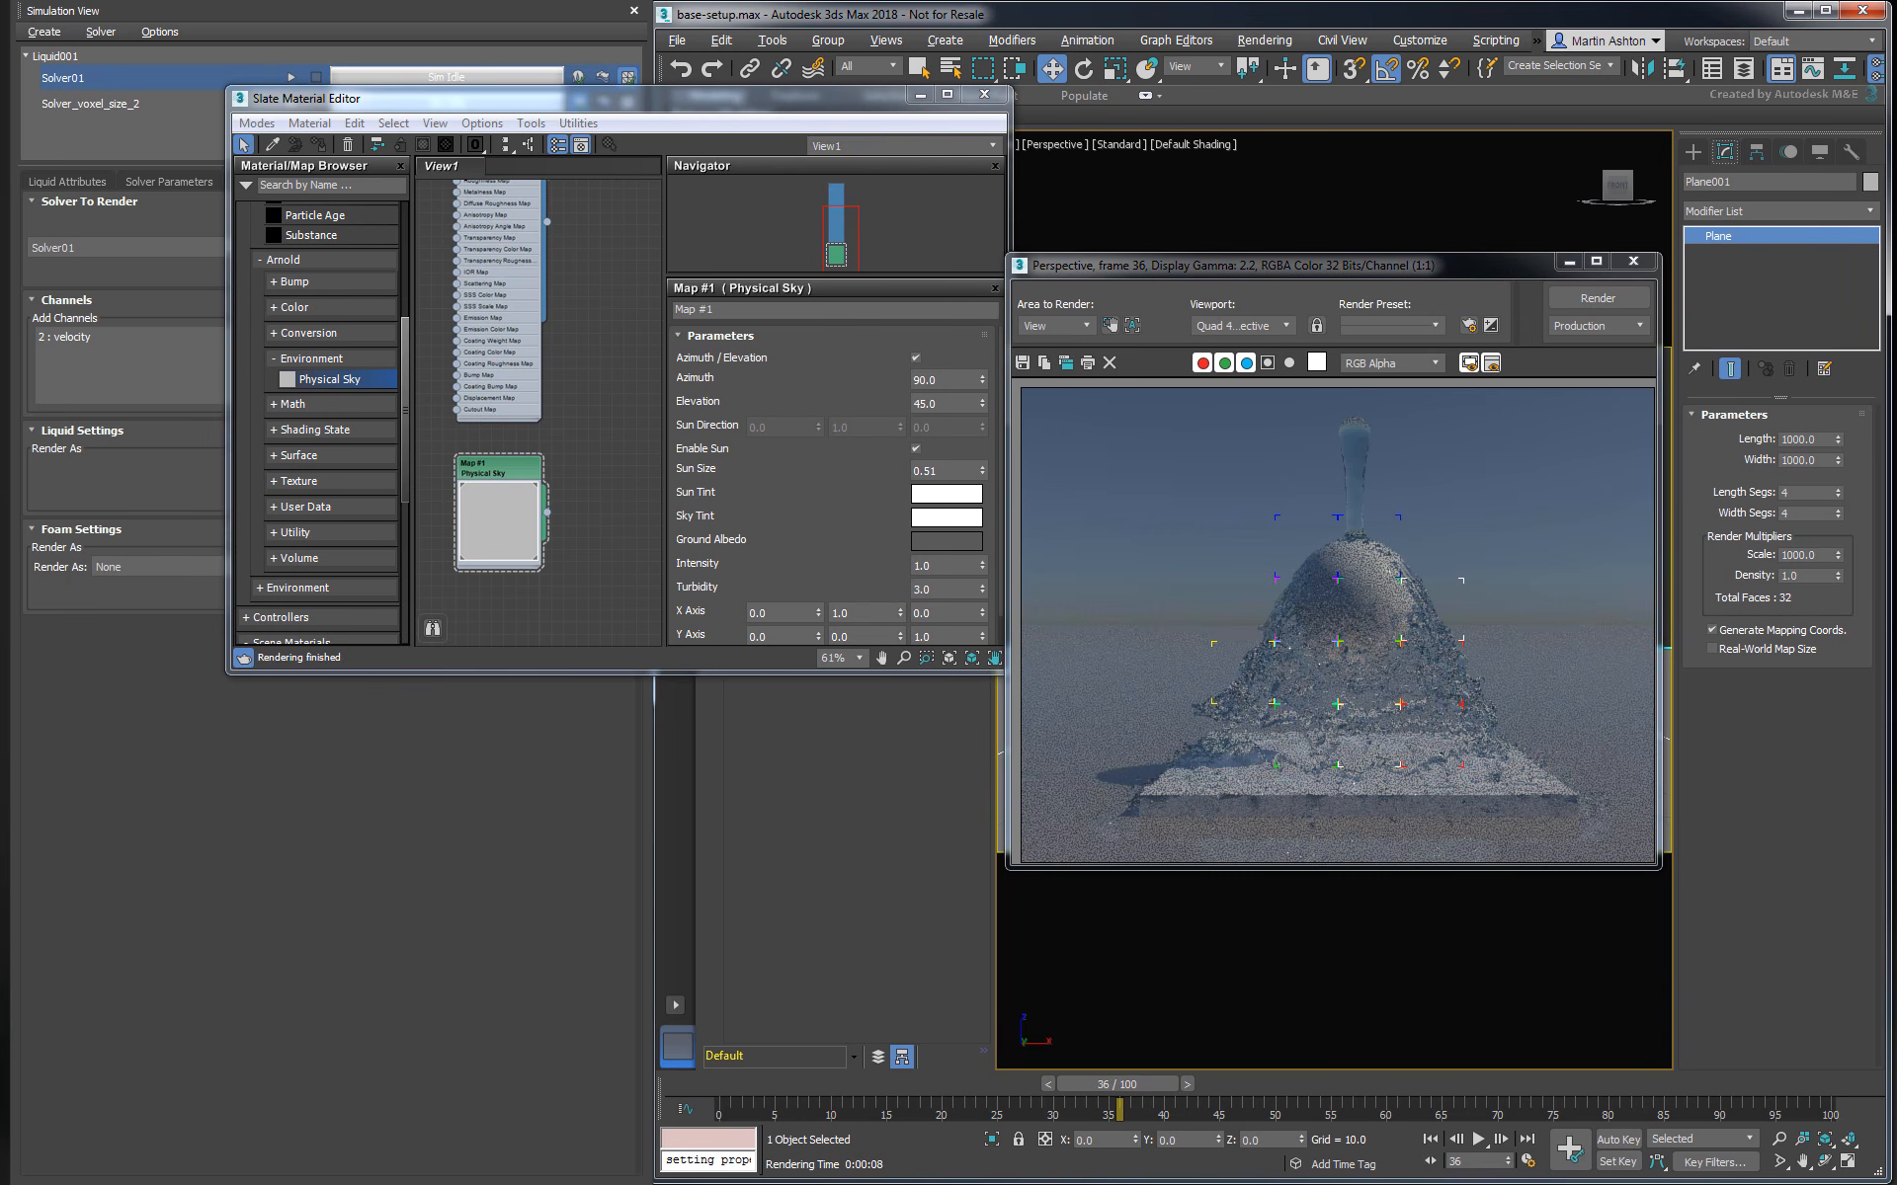
click(947, 563)
text(4)
key(Return)
click(1593, 299)
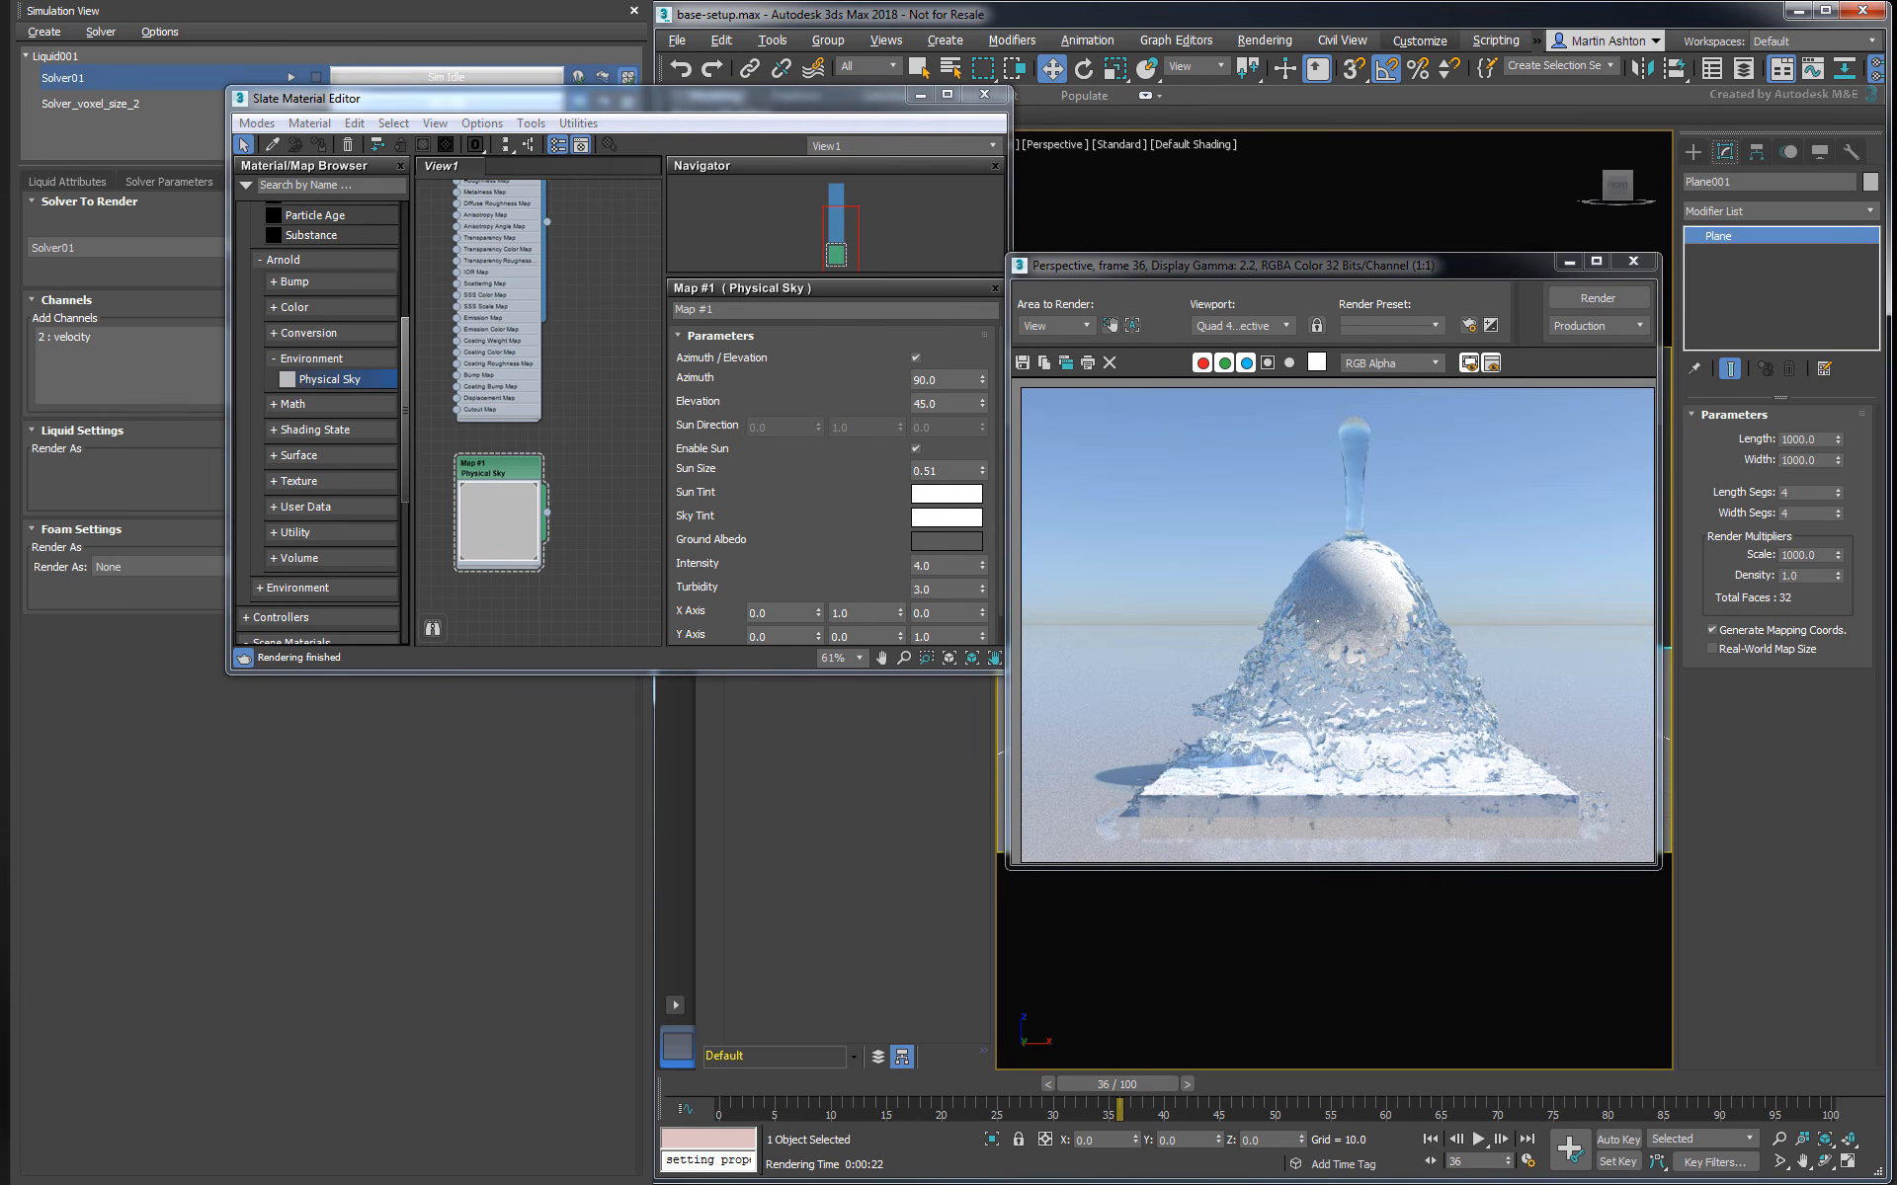
- Raise Arnold's Camera (AA) samples to 6 in the render setup
key(F10)
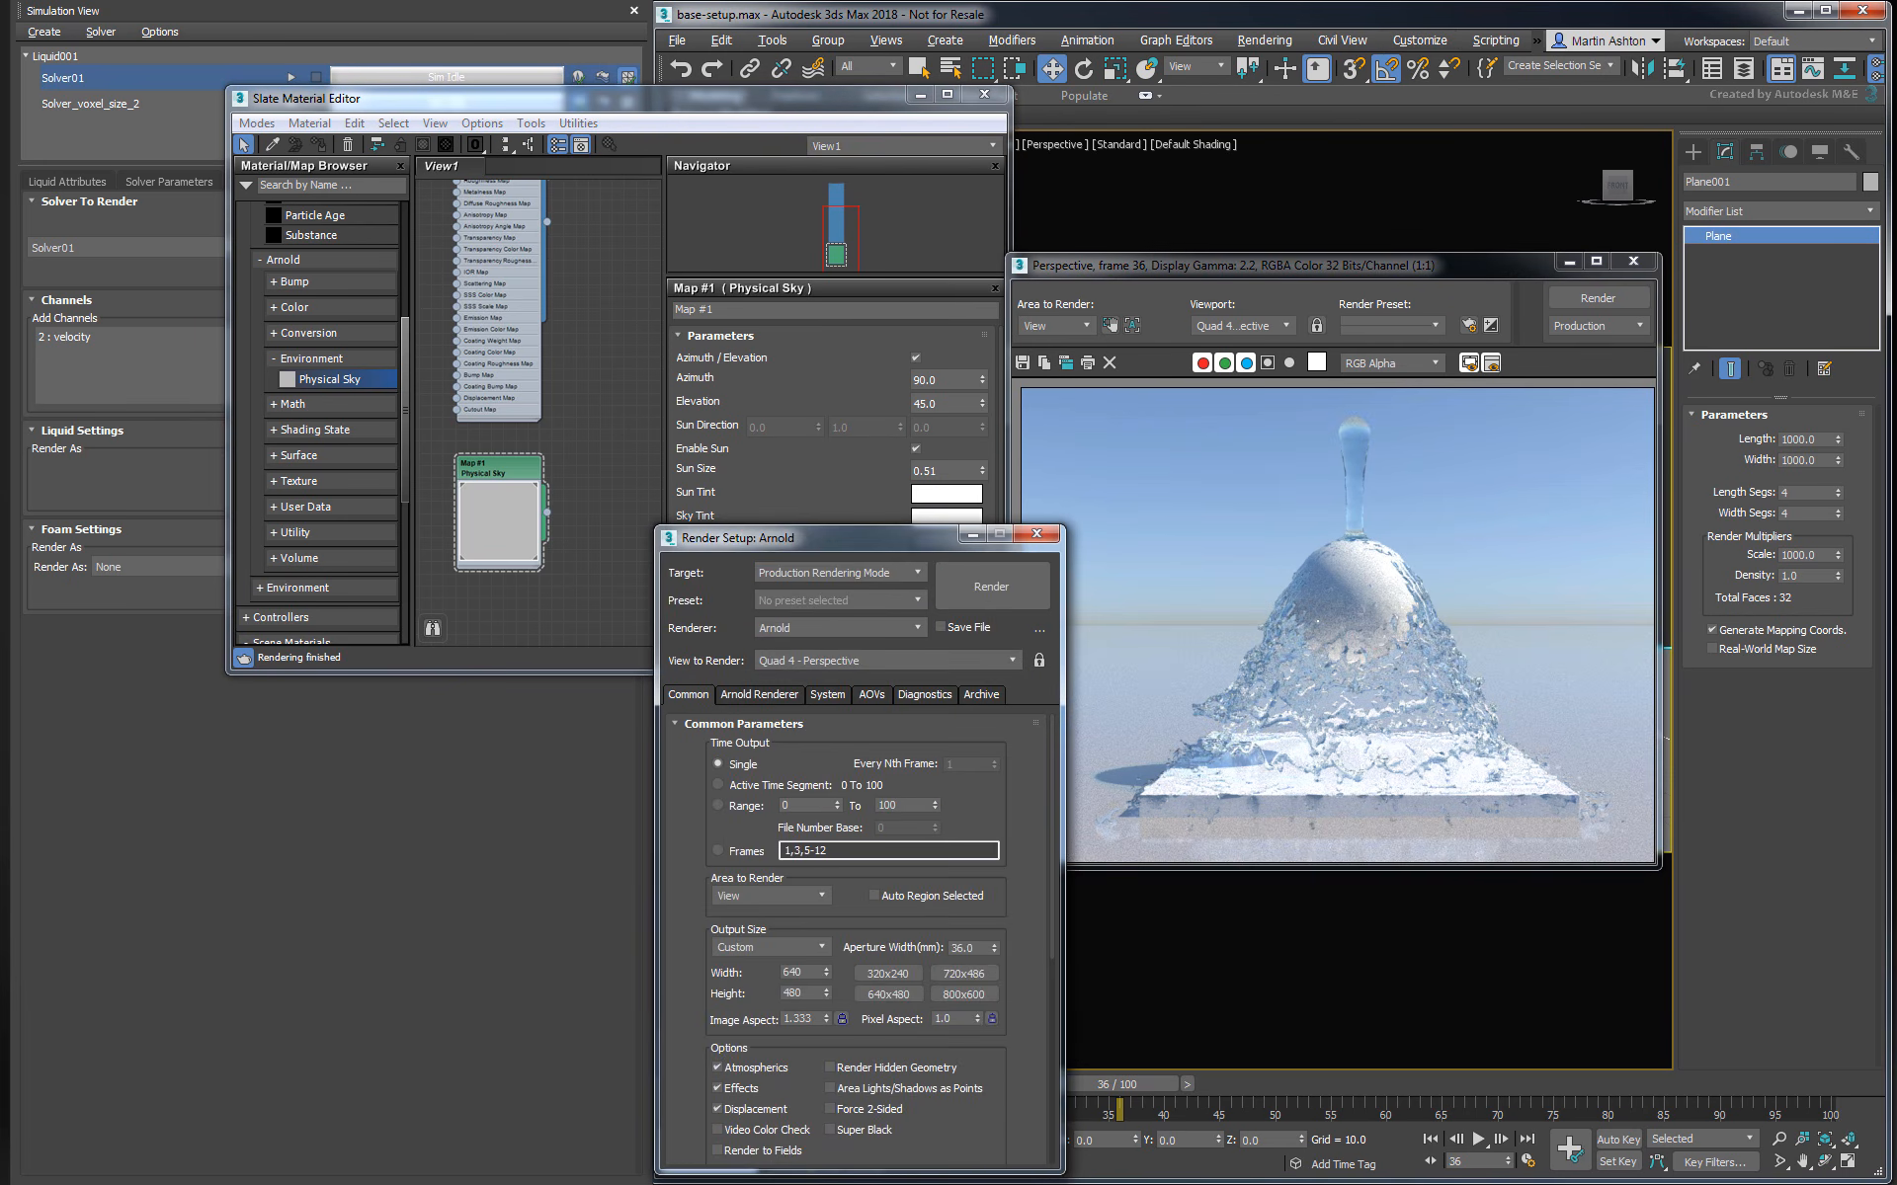
click(744, 697)
drag(784, 851, 692, 851)
text(6)
key(Return)
- Set Arnold's Specular ray depth to 2 and render the perspective view again
click(840, 874)
key(Tab)
text(2)
key(Return)
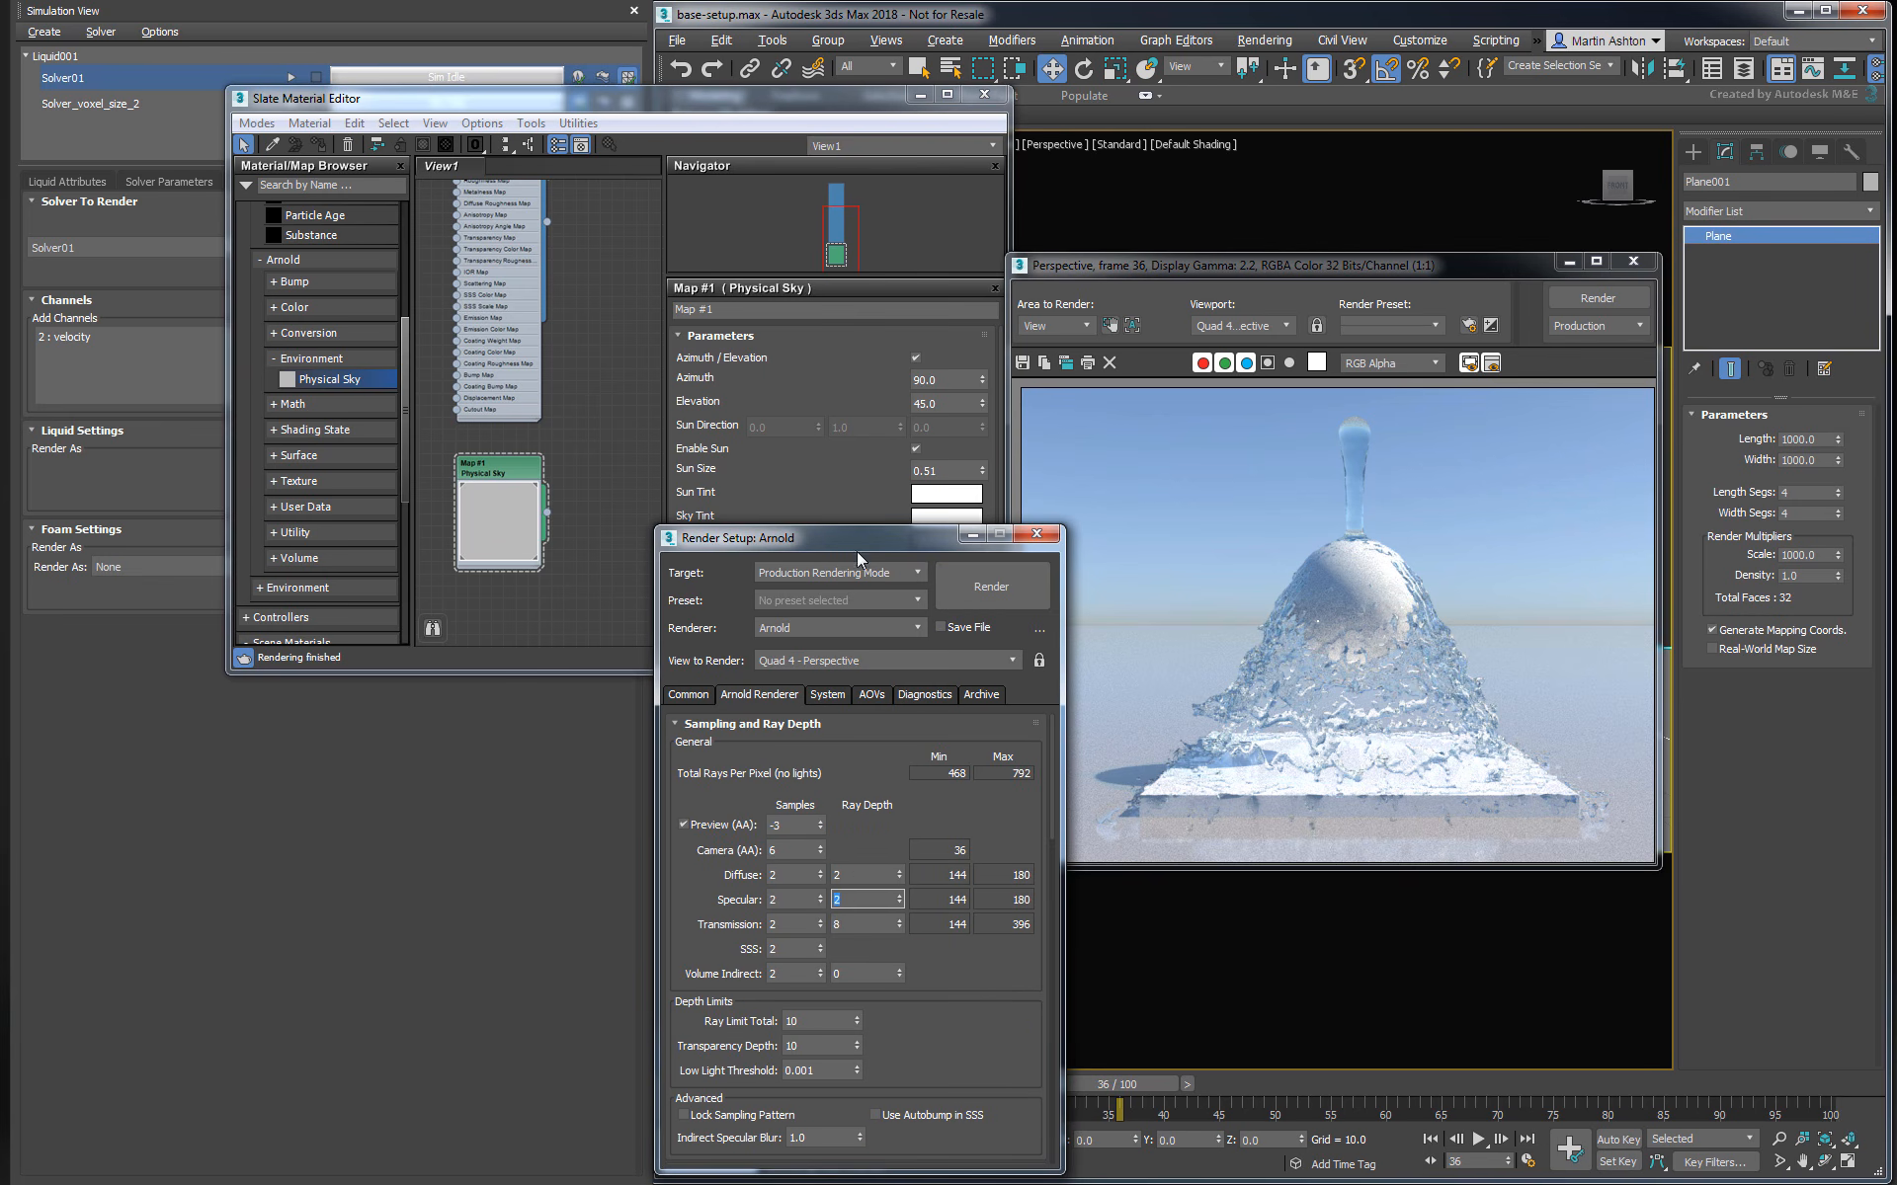
drag(856, 539, 789, 526)
click(923, 576)
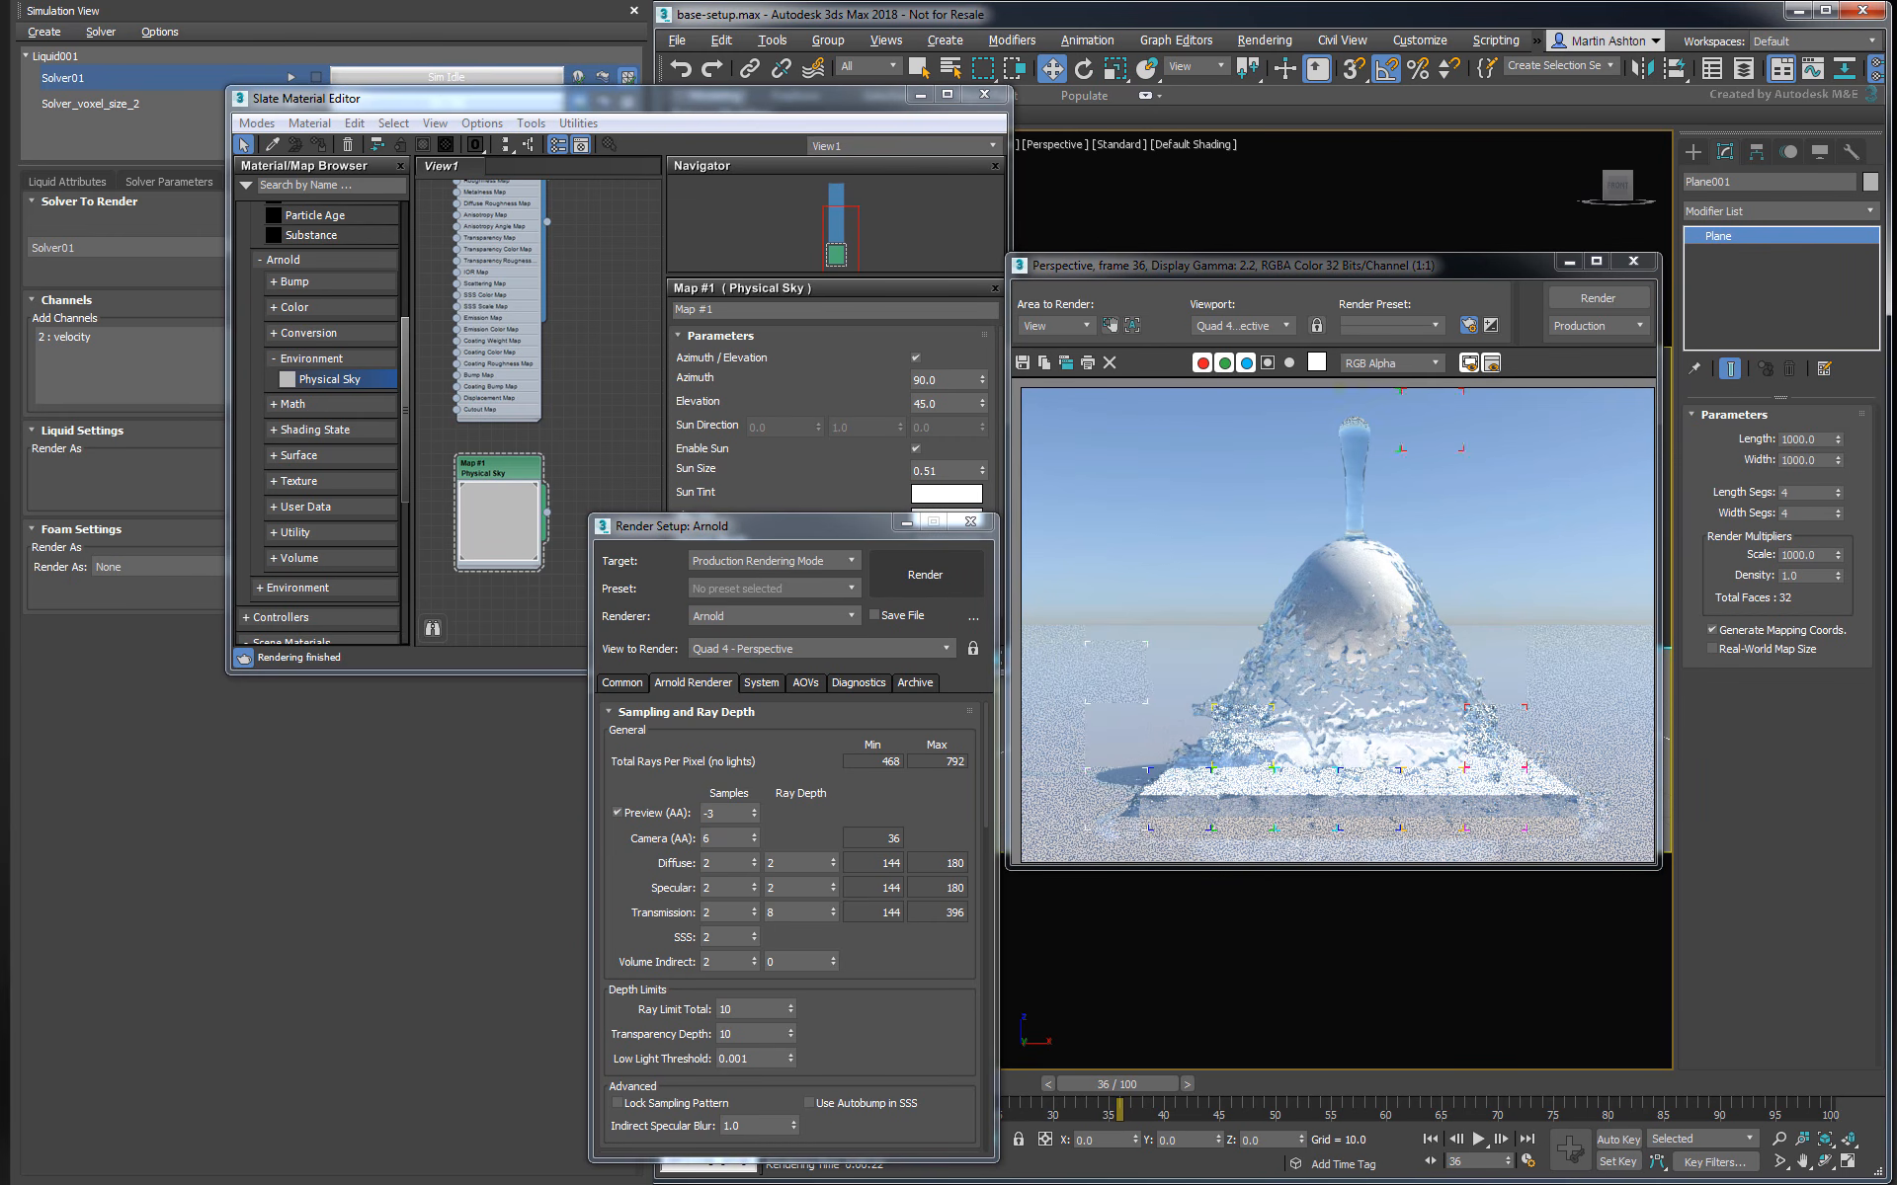